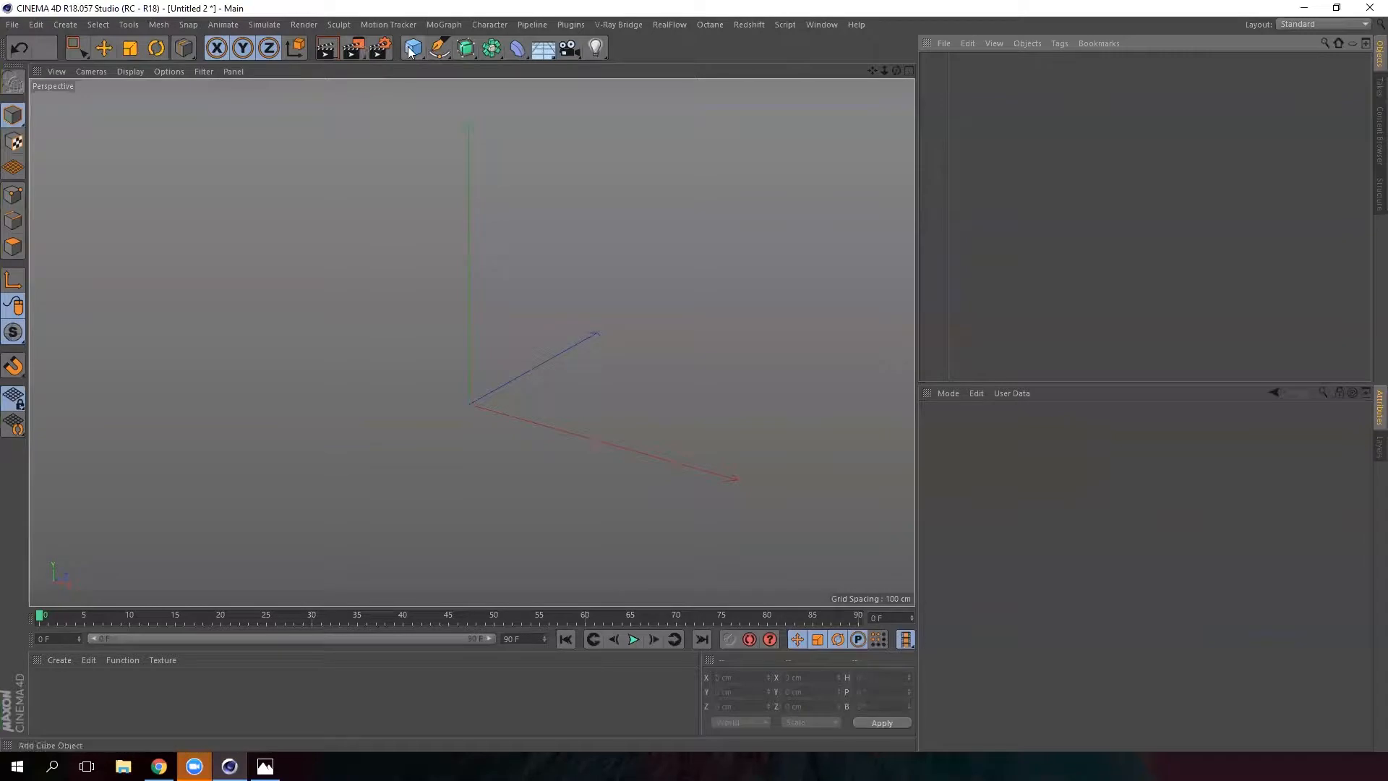
# Create a cube and reshape it into a flat slab about 461 × 28 × 200 cm, raised about 218 cm above the origin
pyautogui.click(413, 48)
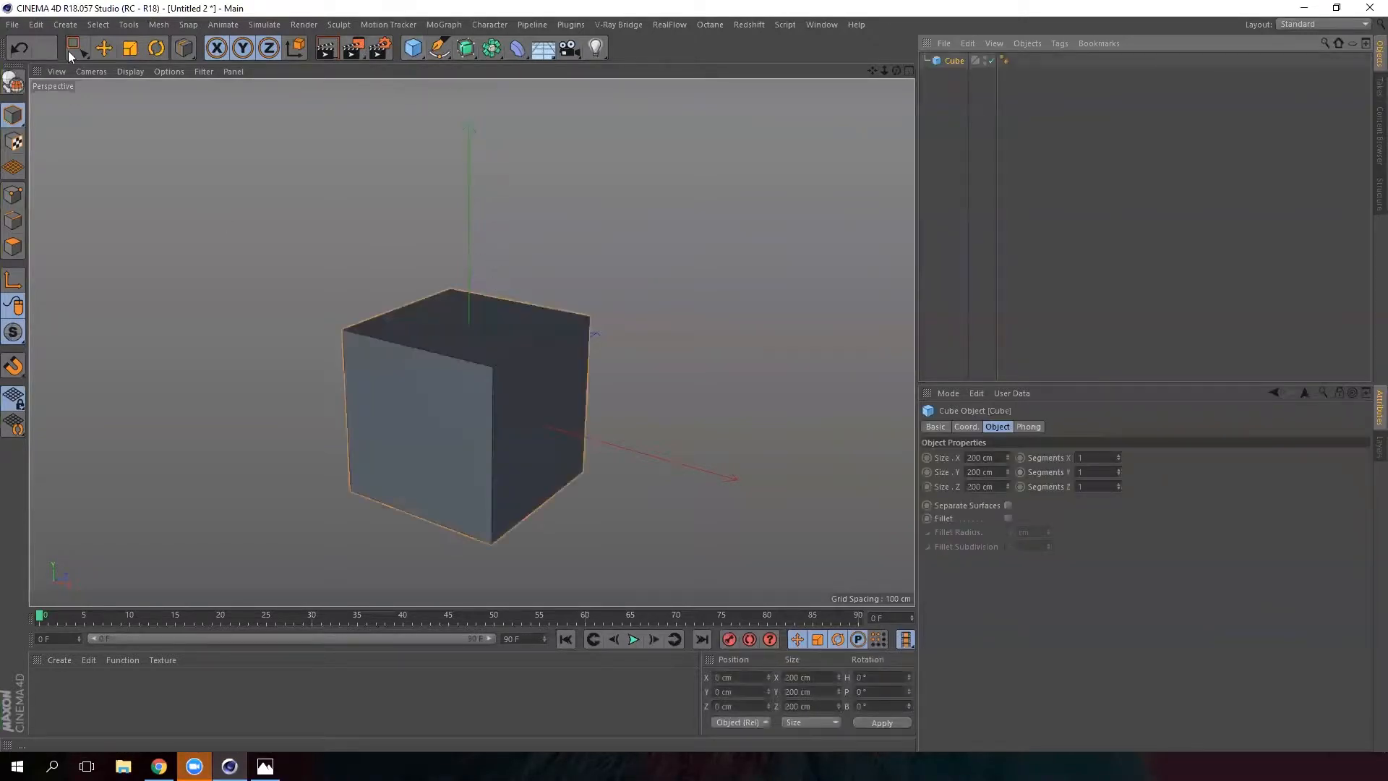
pyautogui.click(103, 48)
pyautogui.moveTo(545, 425); pyautogui.dragTo(672, 465)
pyautogui.moveTo(466, 319); pyautogui.dragTo(473, 393)
pyautogui.moveTo(470, 302); pyautogui.dragTo(480, 110)
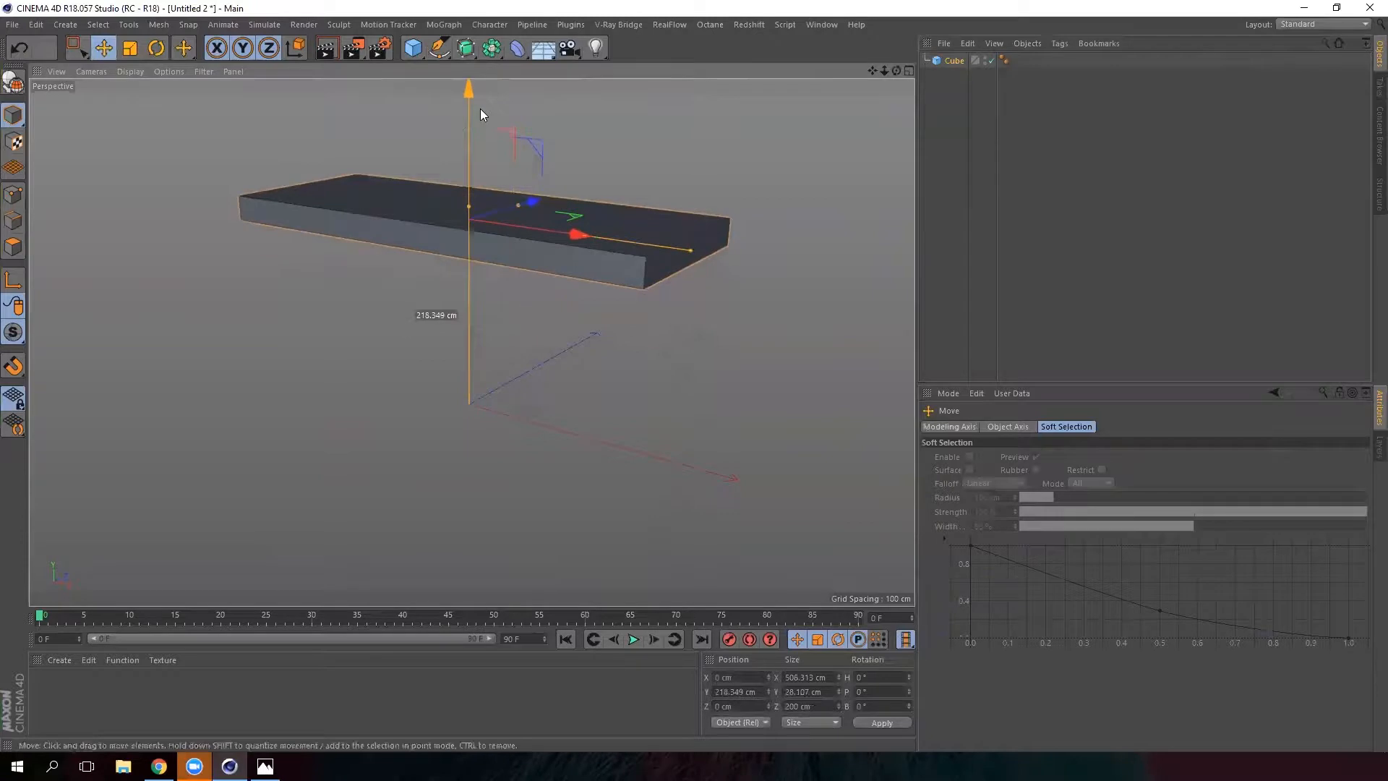
pyautogui.keyDown('alt'); pyautogui.moveTo(508, 258); pyautogui.dragTo(472, 312, button='middle'); pyautogui.keyUp('alt')
pyautogui.keyDown('alt'); pyautogui.moveTo(473, 313); pyautogui.dragTo(484, 299); pyautogui.keyUp('alt')
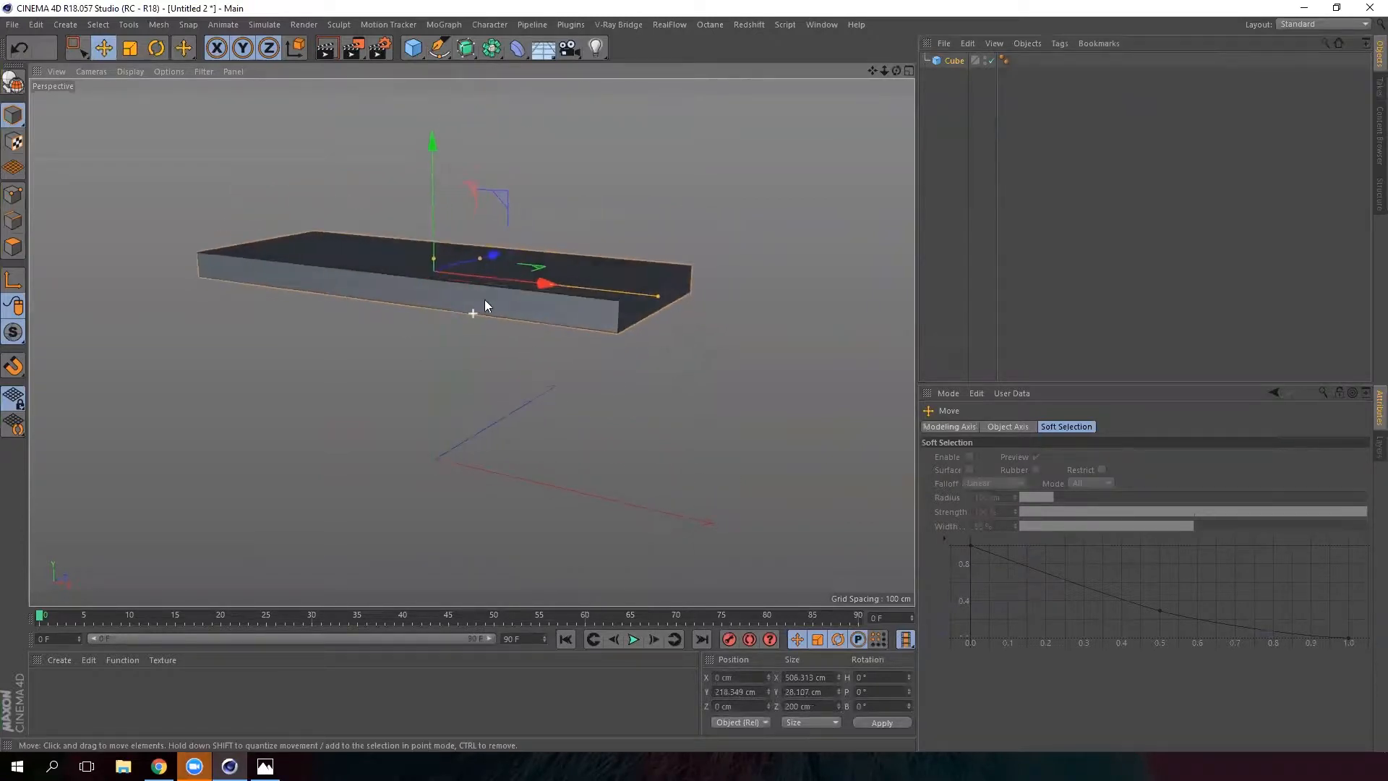
pyautogui.keyDown('alt'); pyautogui.moveTo(350, 211); pyautogui.dragTo(475, 297); pyautogui.keyUp('alt')
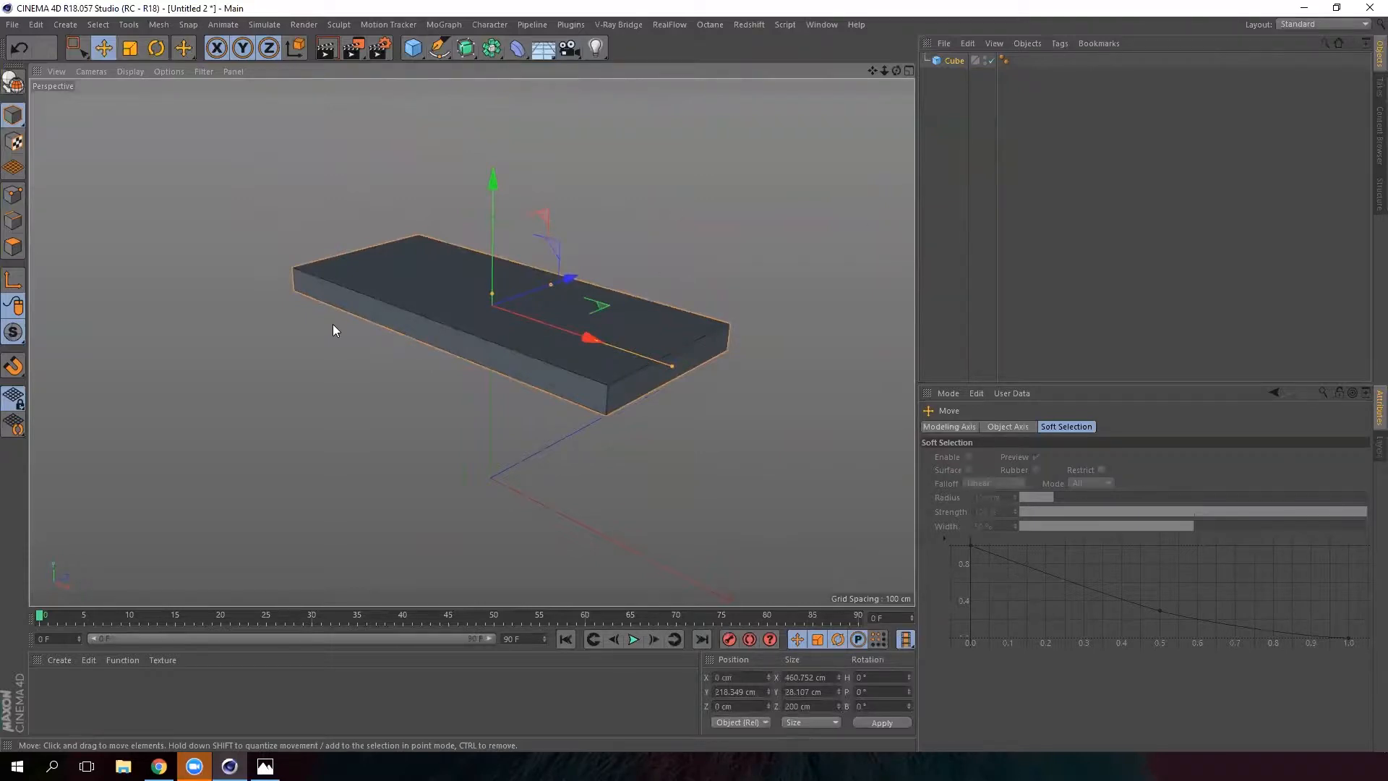
# Convert the slab to an editable polygon object and consult the Refe.png reference image
pyautogui.press('c')
pyautogui.keyDown('alt'); pyautogui.moveTo(473, 419); pyautogui.dragTo(453, 394); pyautogui.keyUp('alt')
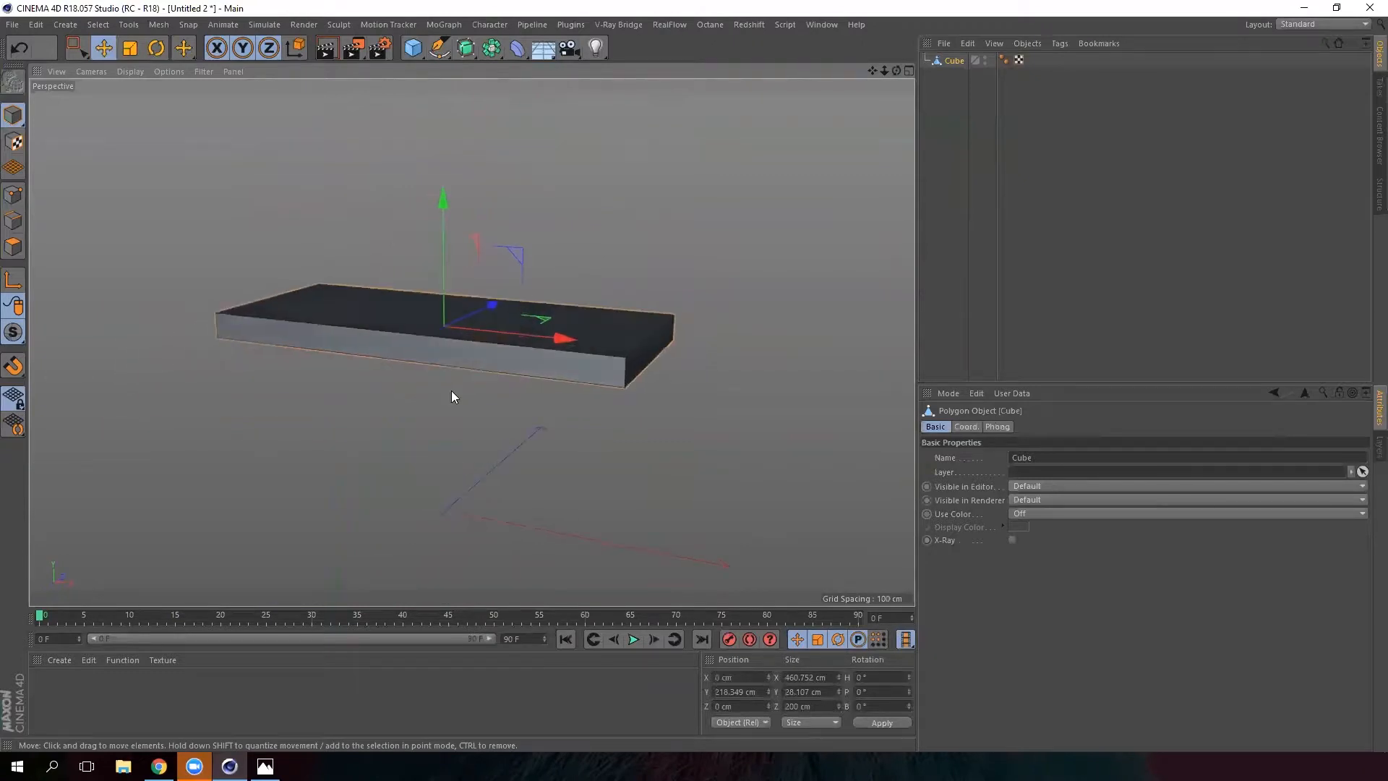
pyautogui.click(264, 766)
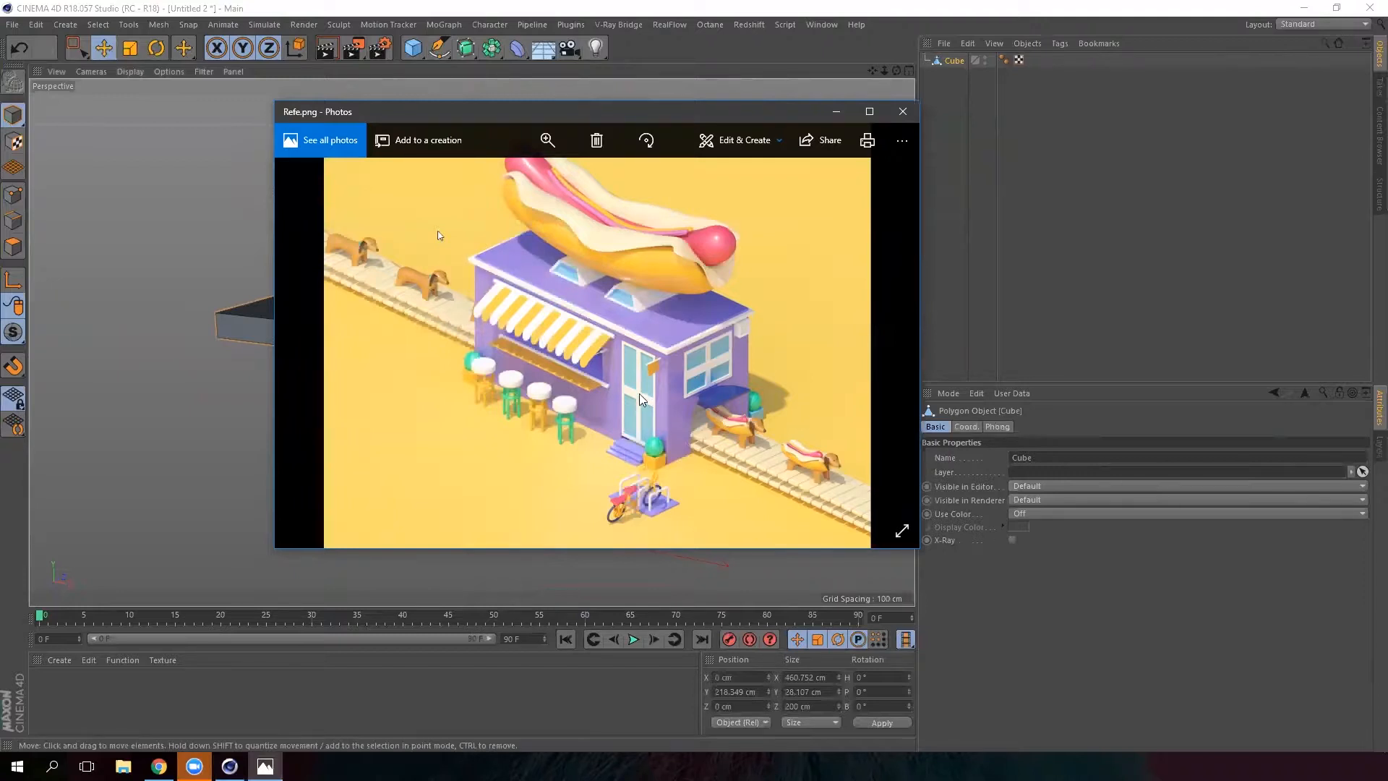
pyautogui.click(836, 114)
# In edge mode, make a crosswise Loop/Path Cut near one short end of the slab, at about 91% of its length
pyautogui.keyDown('alt'); pyautogui.moveTo(589, 437); pyautogui.dragTo(572, 383); pyautogui.keyUp('alt')
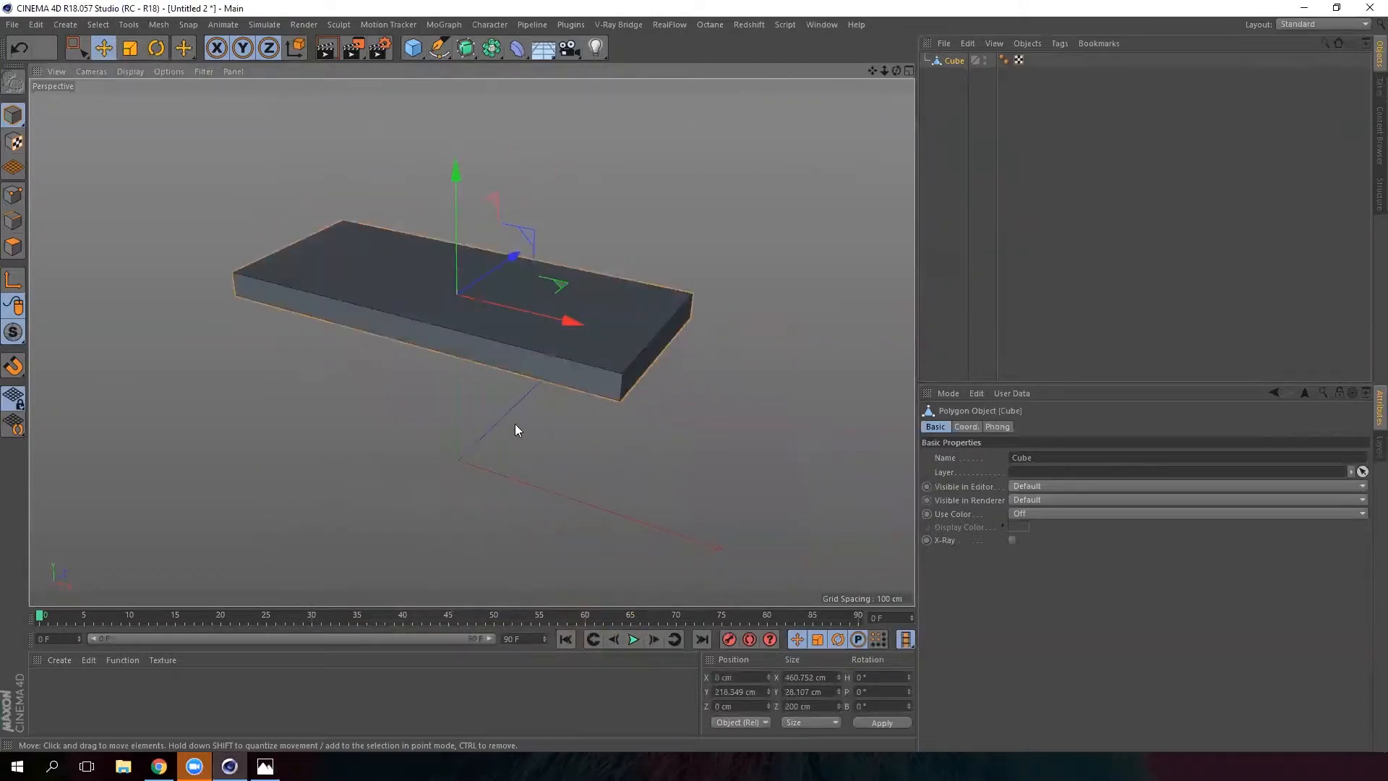
pyautogui.rightClick(489, 399)
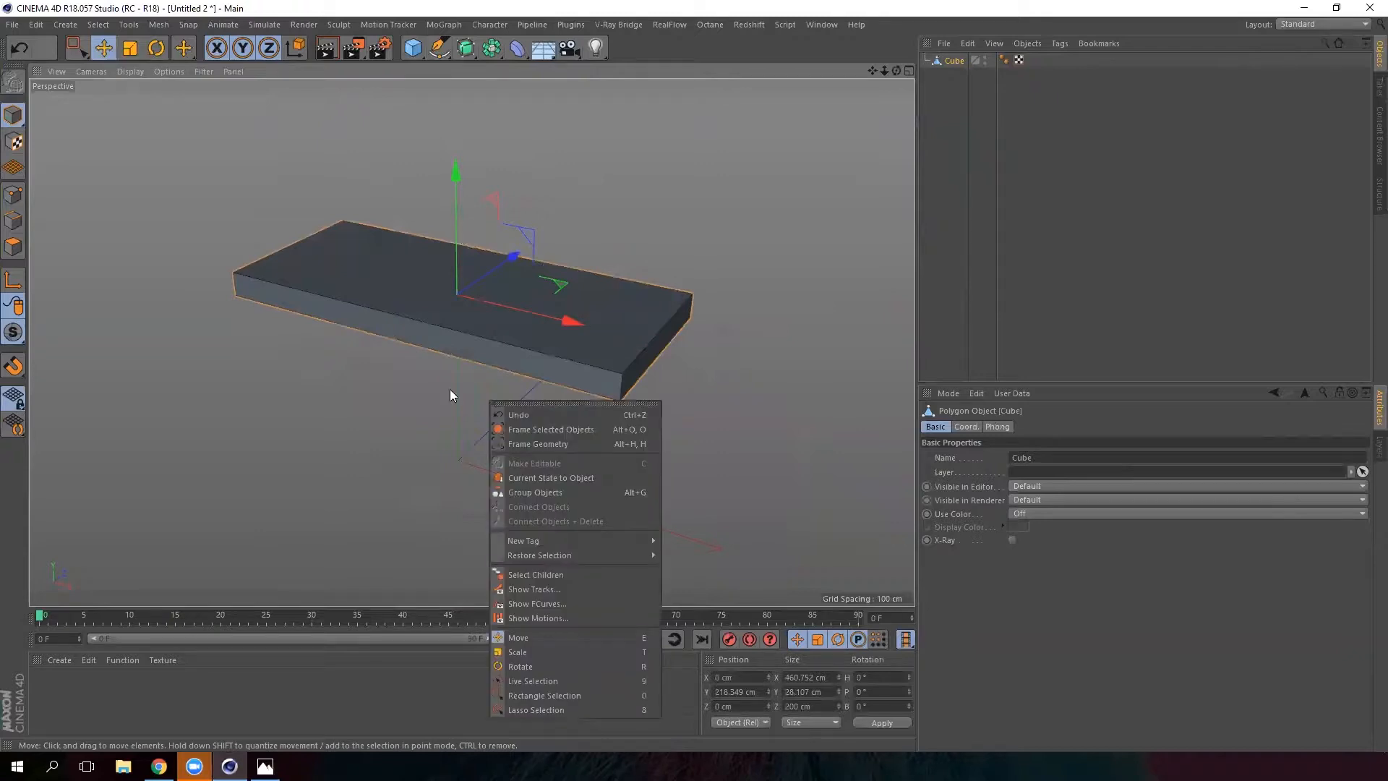
pyautogui.click(13, 221)
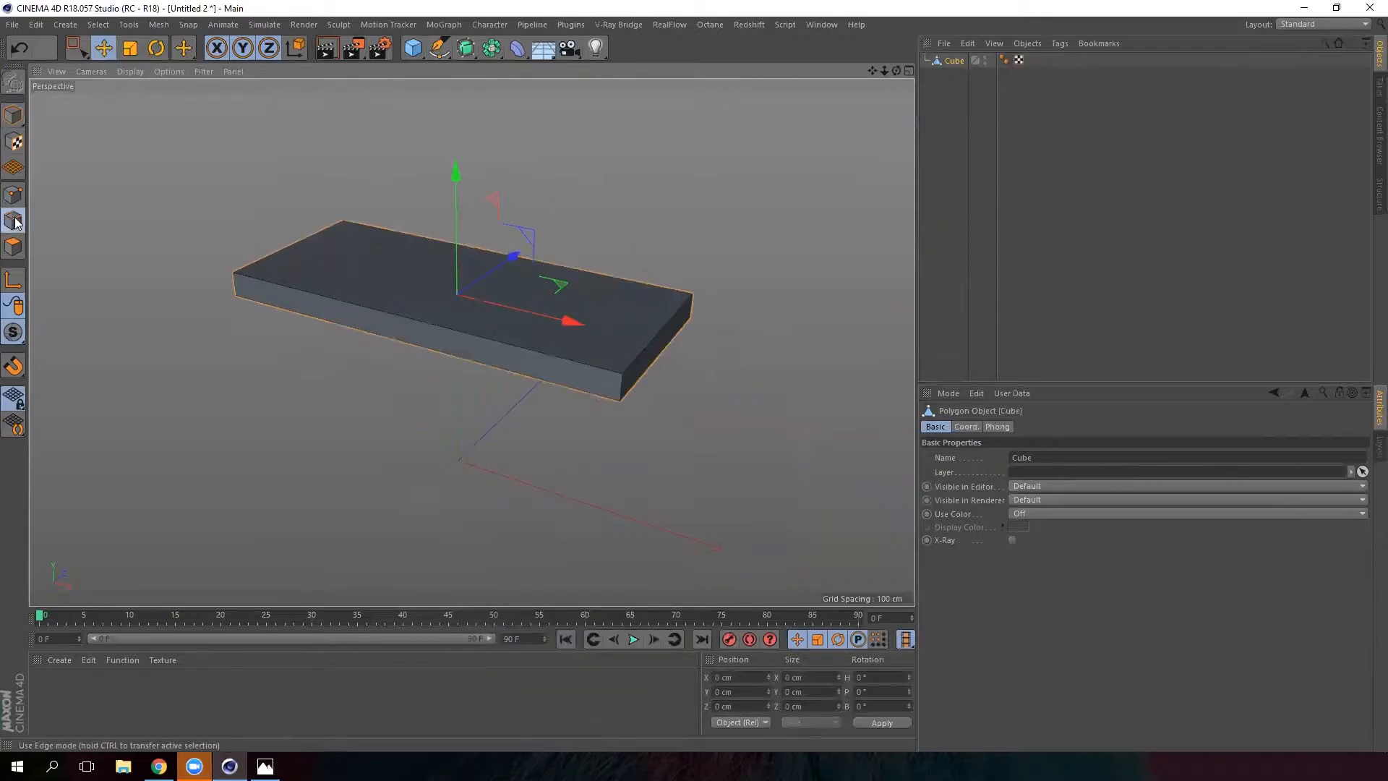
pyautogui.rightClick(516, 401)
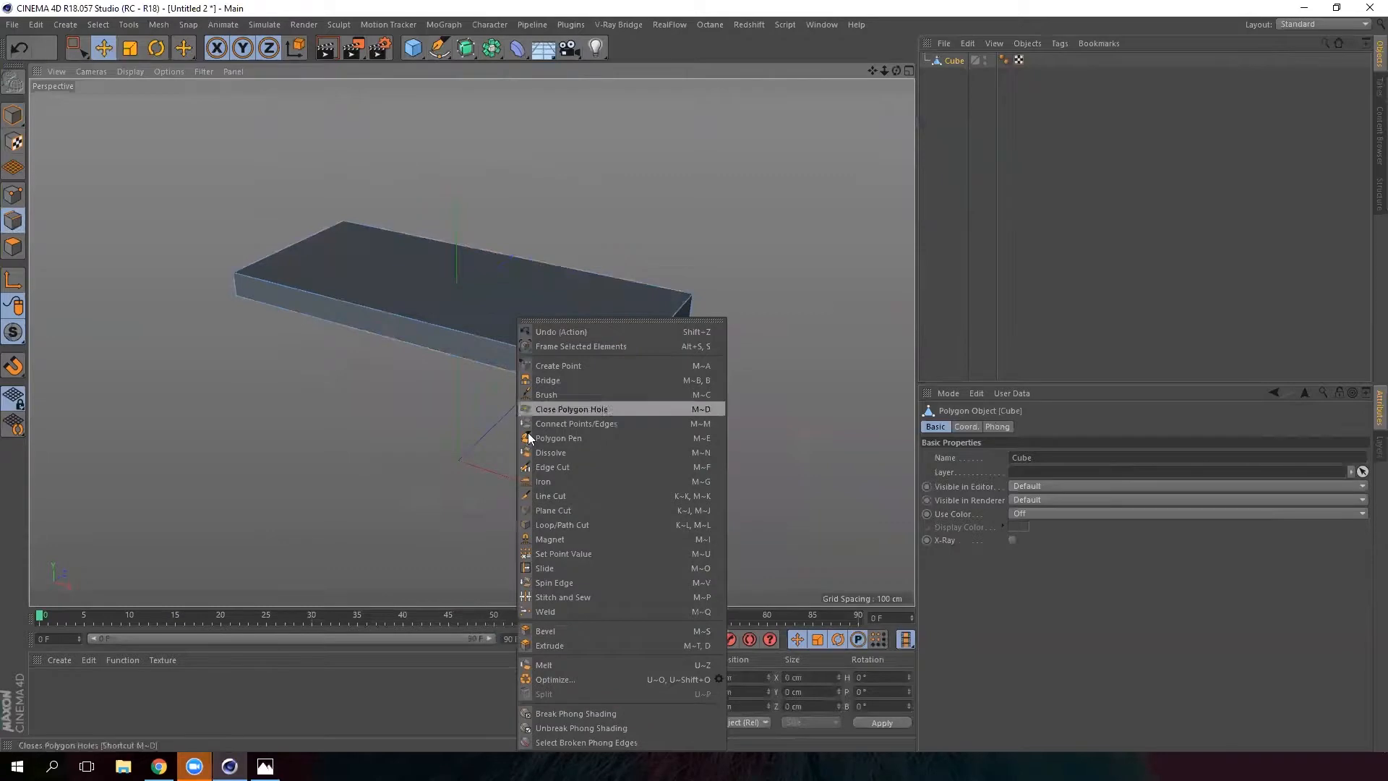
pyautogui.click(578, 525)
pyautogui.keyDown('alt'); pyautogui.moveTo(574, 370); pyautogui.dragTo(592, 491); pyautogui.keyUp('alt')
pyautogui.keyDown('alt'); pyautogui.moveTo(580, 378); pyautogui.dragTo(506, 418); pyautogui.keyUp('alt')
pyautogui.click(580, 363)
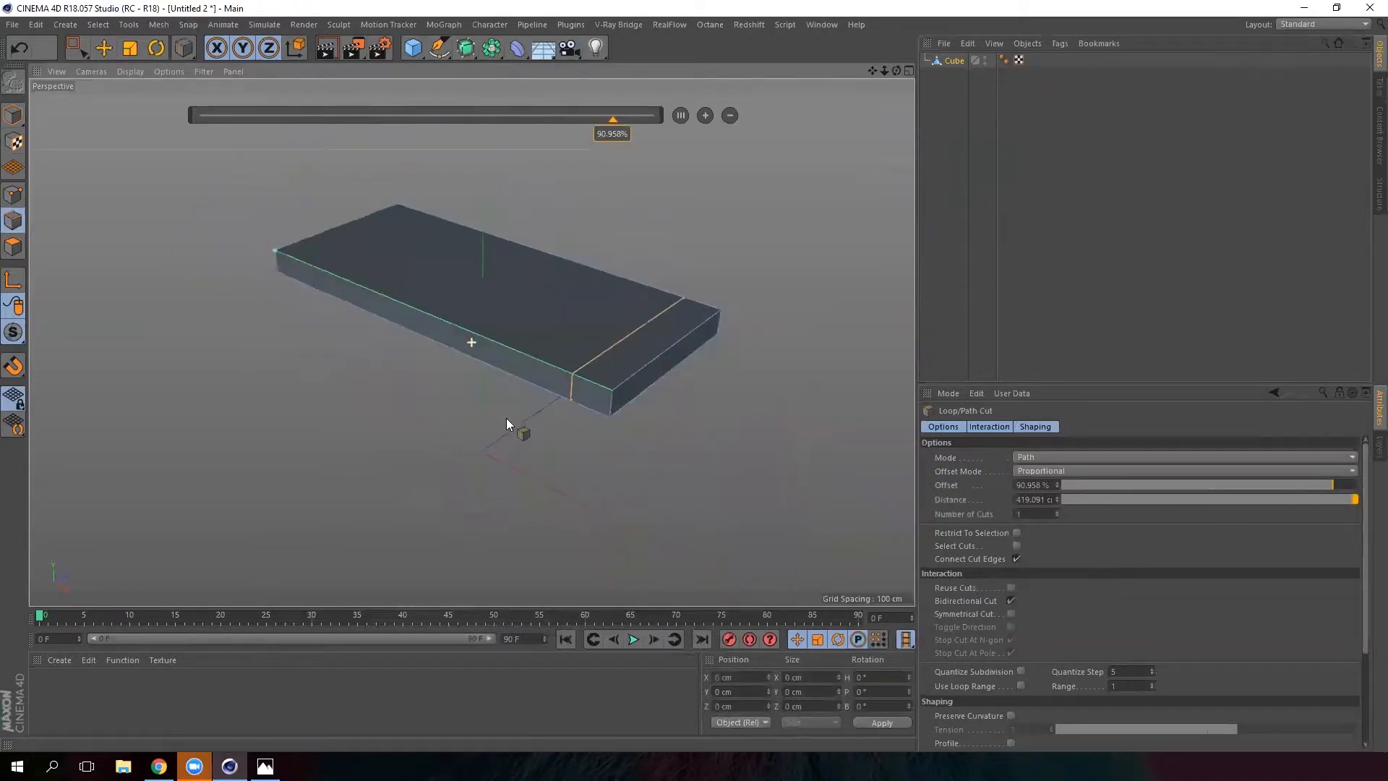
# Add two lengthwise loop cuts near the slab's long edges, at offsets of about 23% and 78%
pyautogui.keyDown('alt'); pyautogui.moveTo(571, 461); pyautogui.dragTo(417, 542); pyautogui.keyUp('alt')
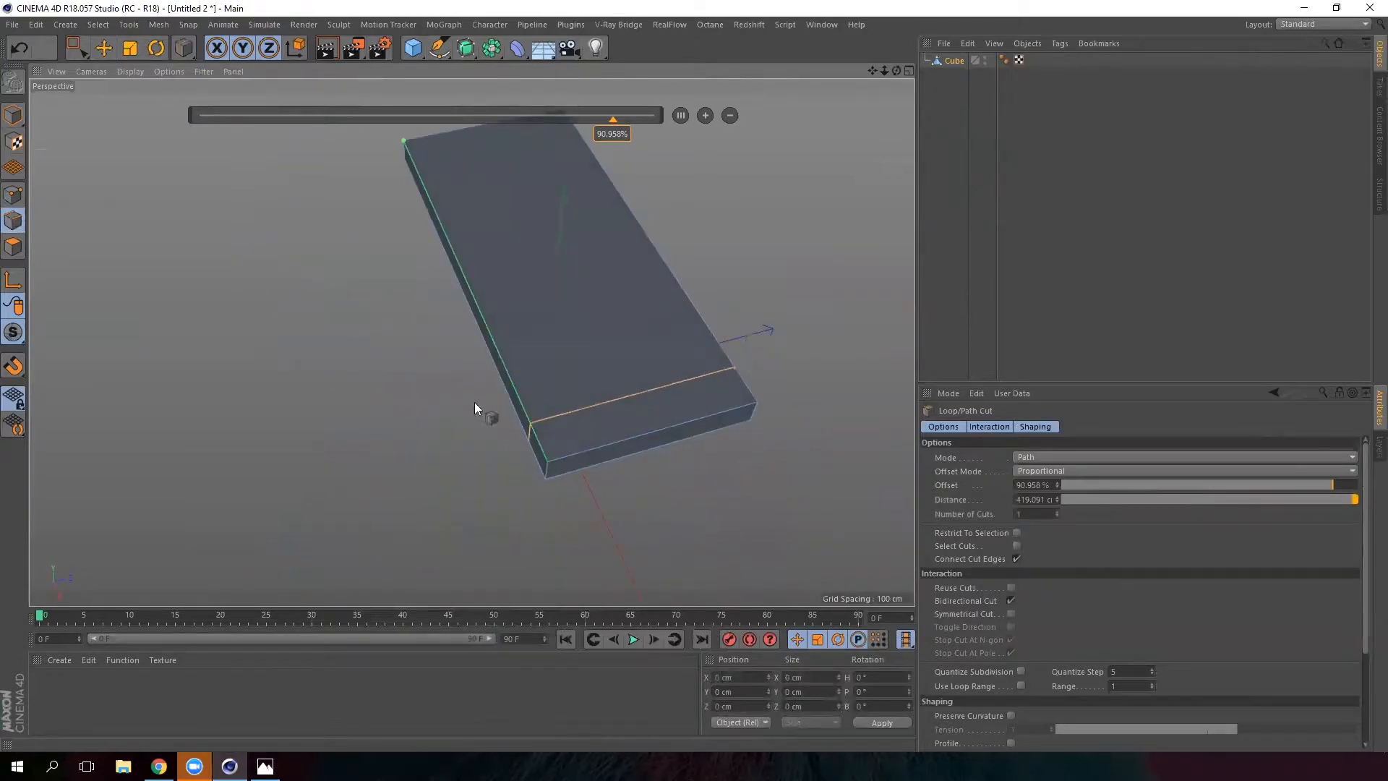
pyautogui.click(599, 450)
pyautogui.keyDown('alt'); pyautogui.moveTo(494, 510); pyautogui.dragTo(398, 459); pyautogui.keyUp('alt')
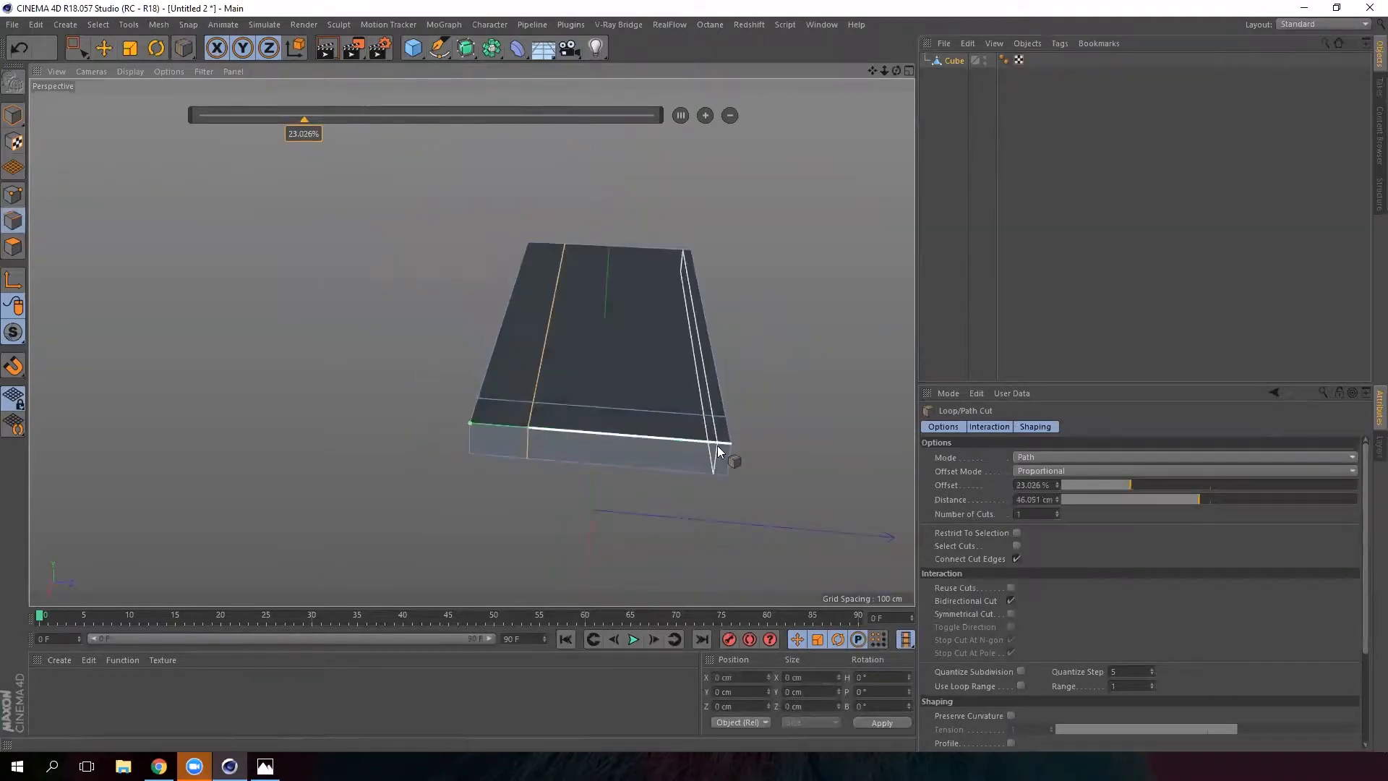
pyautogui.click(685, 445)
pyautogui.keyDown('alt'); pyautogui.moveTo(478, 475); pyautogui.dragTo(540, 447); pyautogui.keyUp('alt')
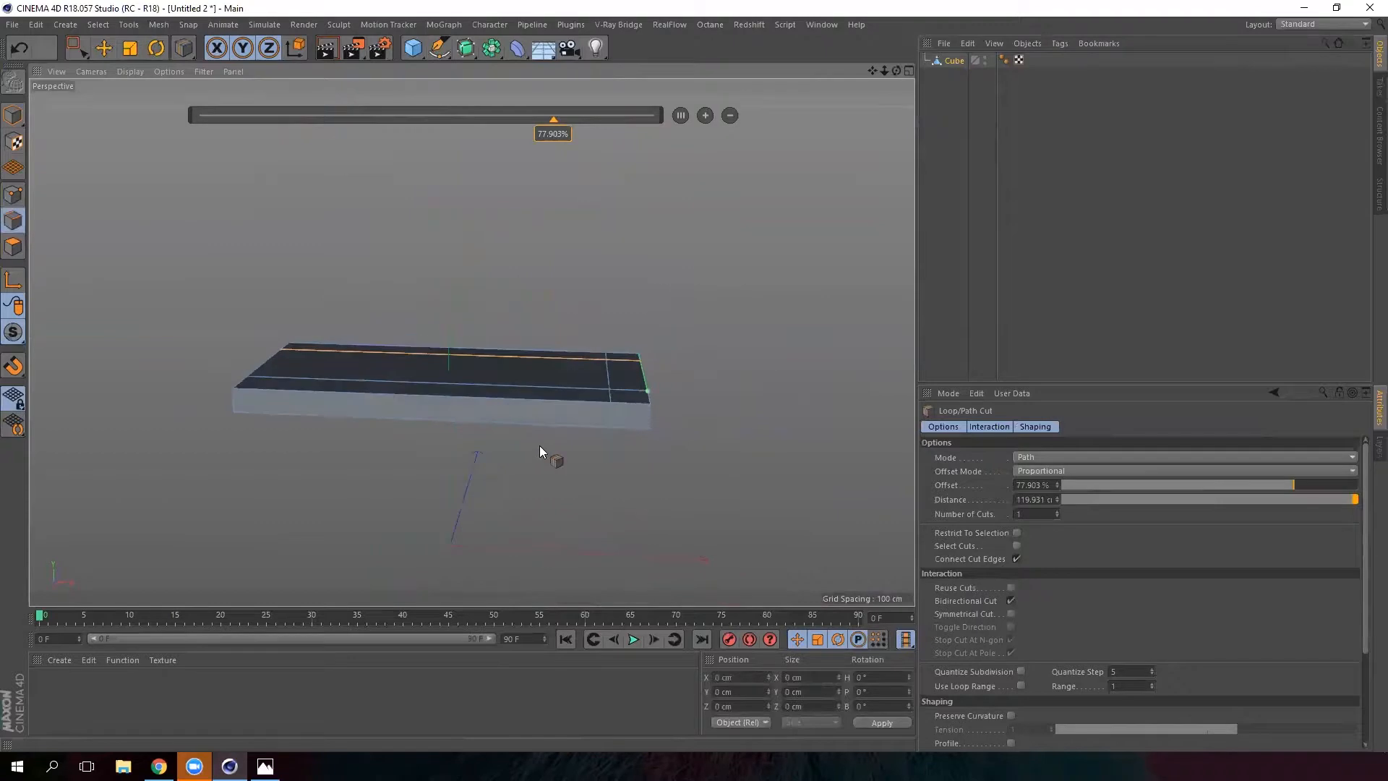
# Add three more crosswise loop cuts, two close together past the slab's middle and one near the opposite short end
pyautogui.click(516, 402)
pyautogui.keyDown('alt'); pyautogui.moveTo(578, 498); pyautogui.dragTo(596, 589); pyautogui.keyUp('alt')
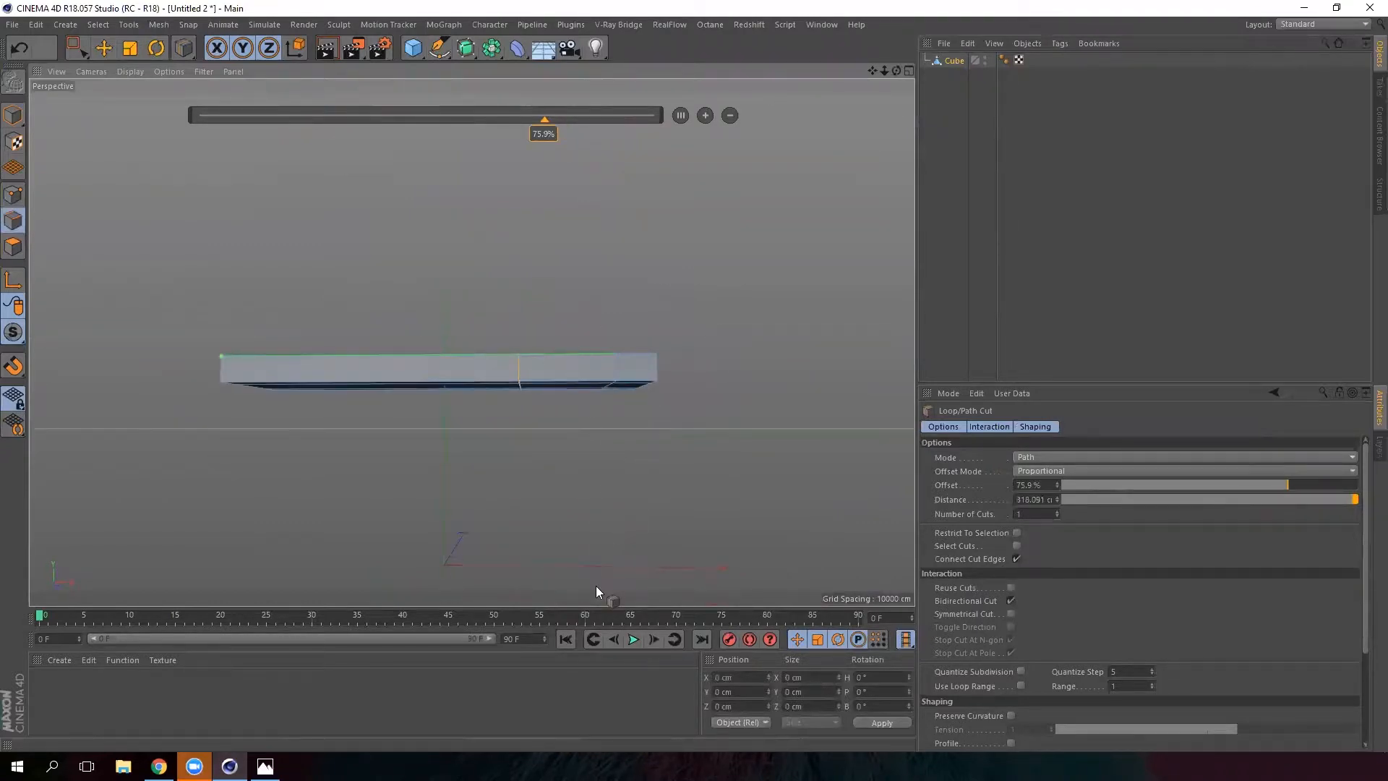
pyautogui.keyDown('alt'); pyautogui.moveTo(581, 509); pyautogui.dragTo(636, 432); pyautogui.keyUp('alt')
pyautogui.click(630, 403)
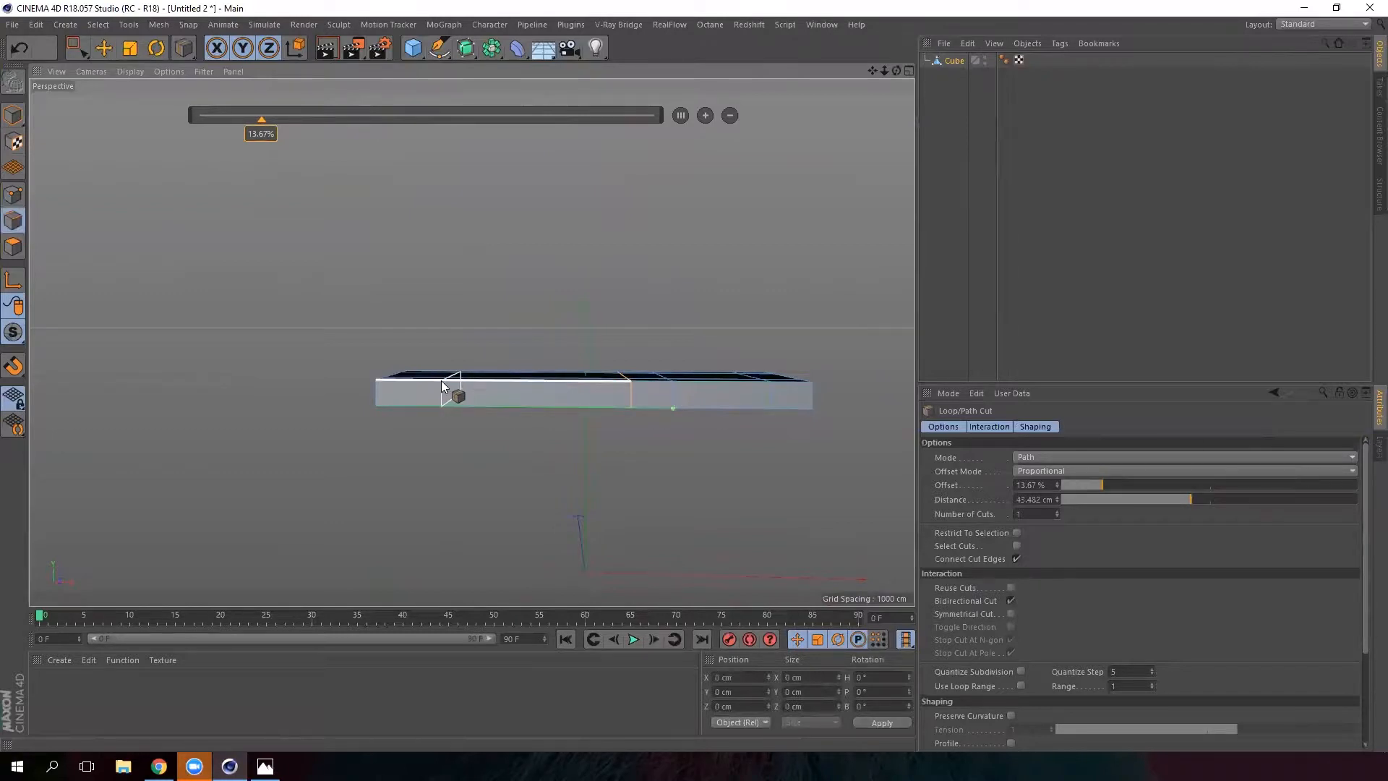
pyautogui.click(441, 382)
pyautogui.keyDown('alt'); pyautogui.moveTo(440, 382); pyautogui.dragTo(677, 515); pyautogui.keyUp('alt')
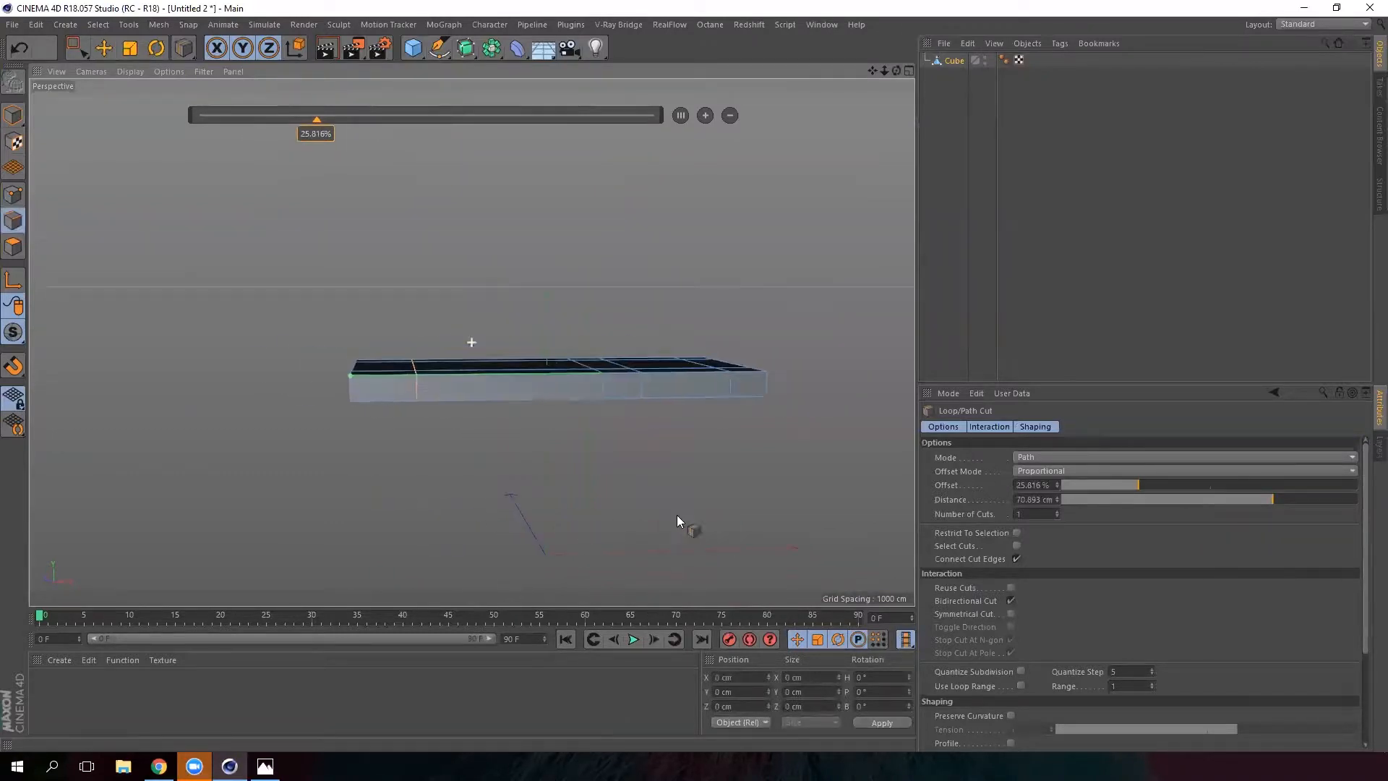
pyautogui.keyDown('alt'); pyautogui.moveTo(571, 504); pyautogui.dragTo(491, 427); pyautogui.keyUp('alt')
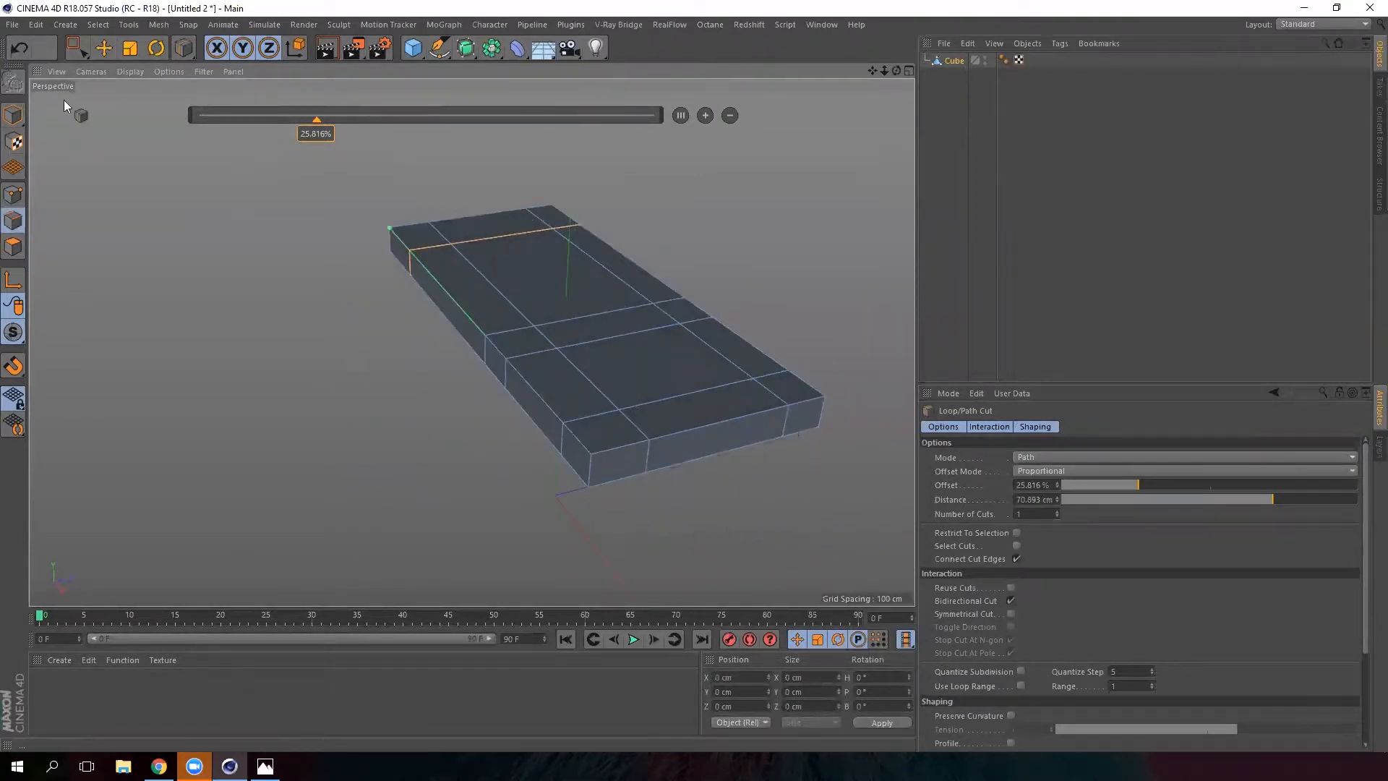
# In polygon mode, select the underside border faces along both long sides of the slab, leaving out the front door section
pyautogui.click(105, 49)
pyautogui.click(13, 251)
pyautogui.keyDown('alt'); pyautogui.moveTo(439, 439); pyautogui.dragTo(397, 403); pyautogui.keyUp('alt')
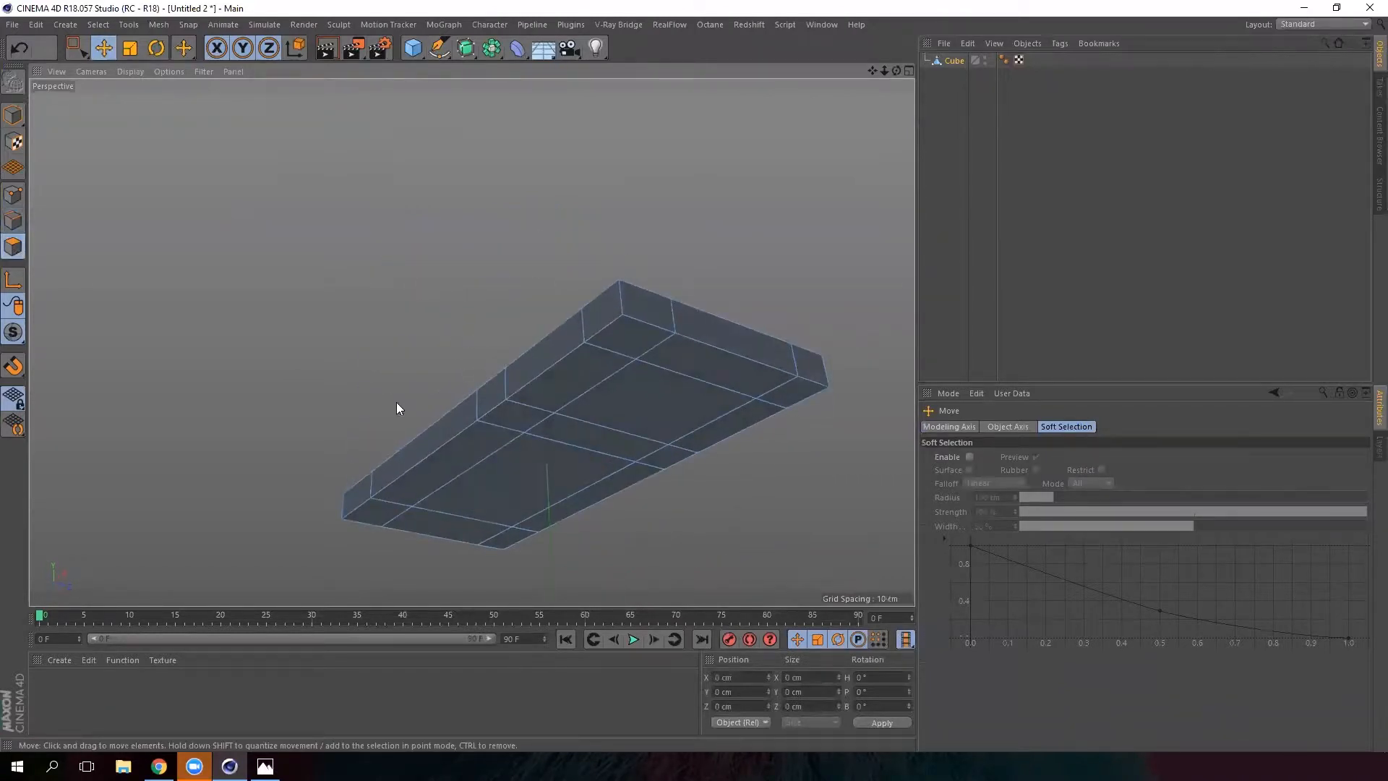
pyautogui.click(378, 508)
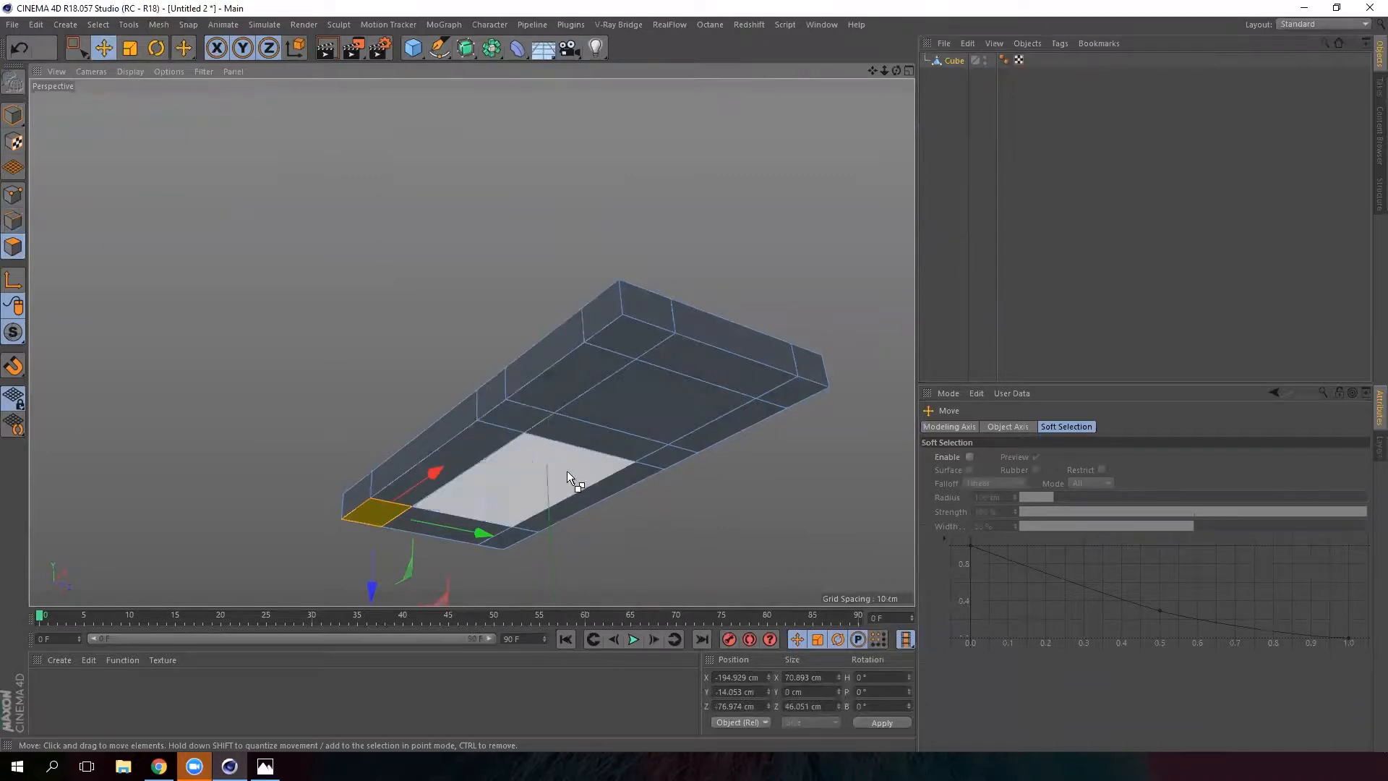
pyautogui.keyDown('shift'); pyautogui.click(521, 416); pyautogui.keyUp('shift')
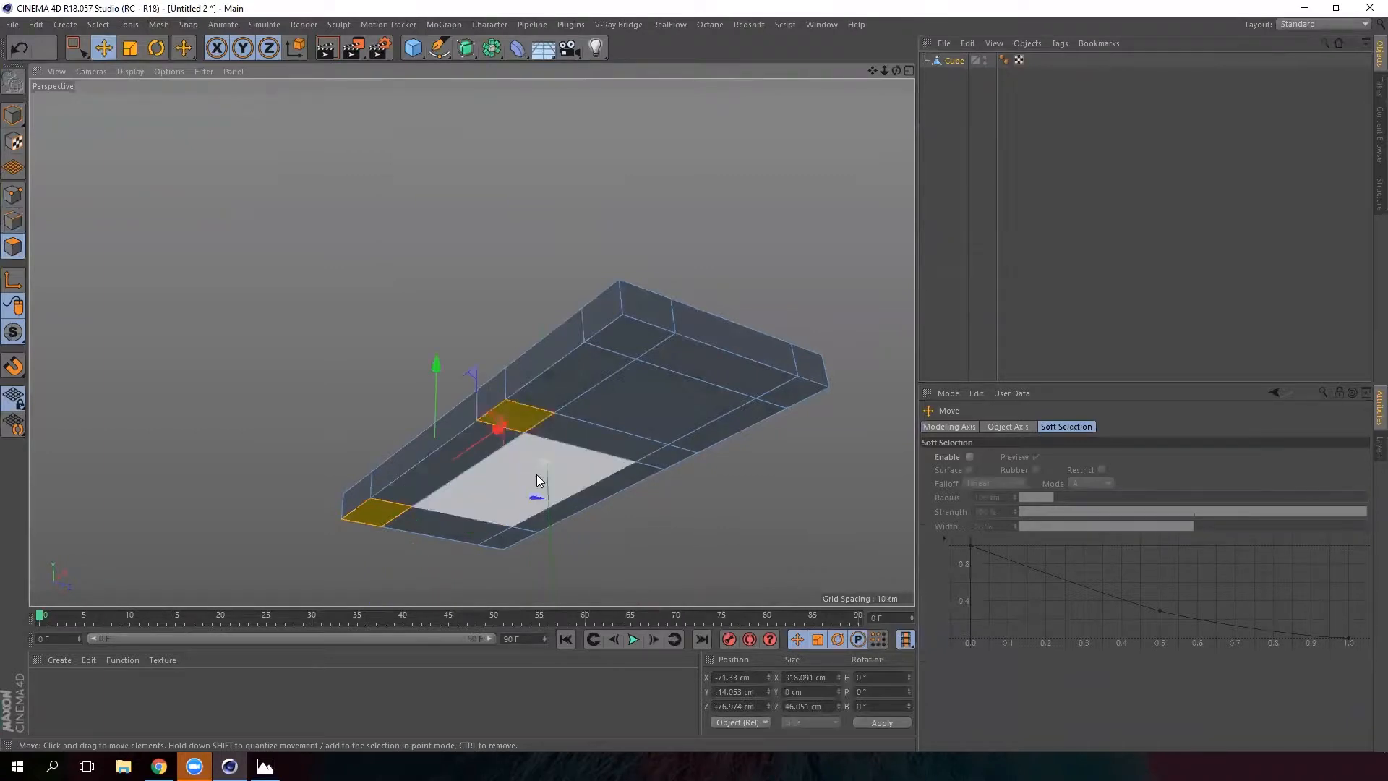
pyautogui.keyDown('shift'); pyautogui.click(639, 338); pyautogui.keyUp('shift')
pyautogui.keyDown('shift'); pyautogui.click(796, 390); pyautogui.keyUp('shift')
pyautogui.keyDown('shift'); pyautogui.click(751, 418); pyautogui.keyUp('shift')
pyautogui.keyDown('shift'); pyautogui.click(672, 455); pyautogui.keyUp('shift')
pyautogui.keyDown('shift'); pyautogui.click(622, 483); pyautogui.keyUp('shift')
# Extrude the selected underside faces downward about 217 cm to form the walls and the corner post, leaving the door gap open
pyautogui.keyDown('alt'); pyautogui.moveTo(522, 509); pyautogui.dragTo(532, 399); pyautogui.keyUp('alt')
pyautogui.keyDown('alt'); pyautogui.moveTo(711, 336); pyautogui.dragTo(620, 406); pyautogui.keyUp('alt')
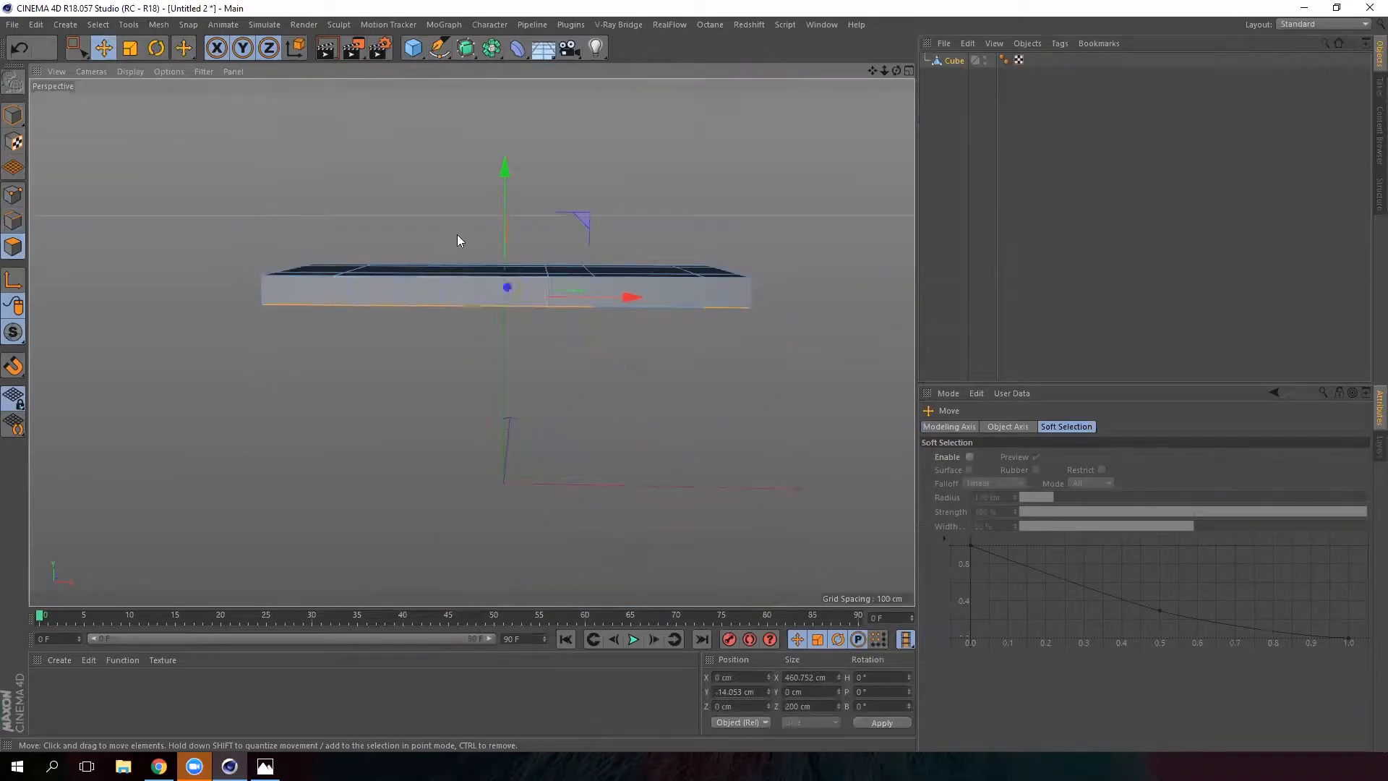
pyautogui.keyDown('alt'); pyautogui.moveTo(505, 282); pyautogui.dragTo(534, 328); pyautogui.keyUp('alt')
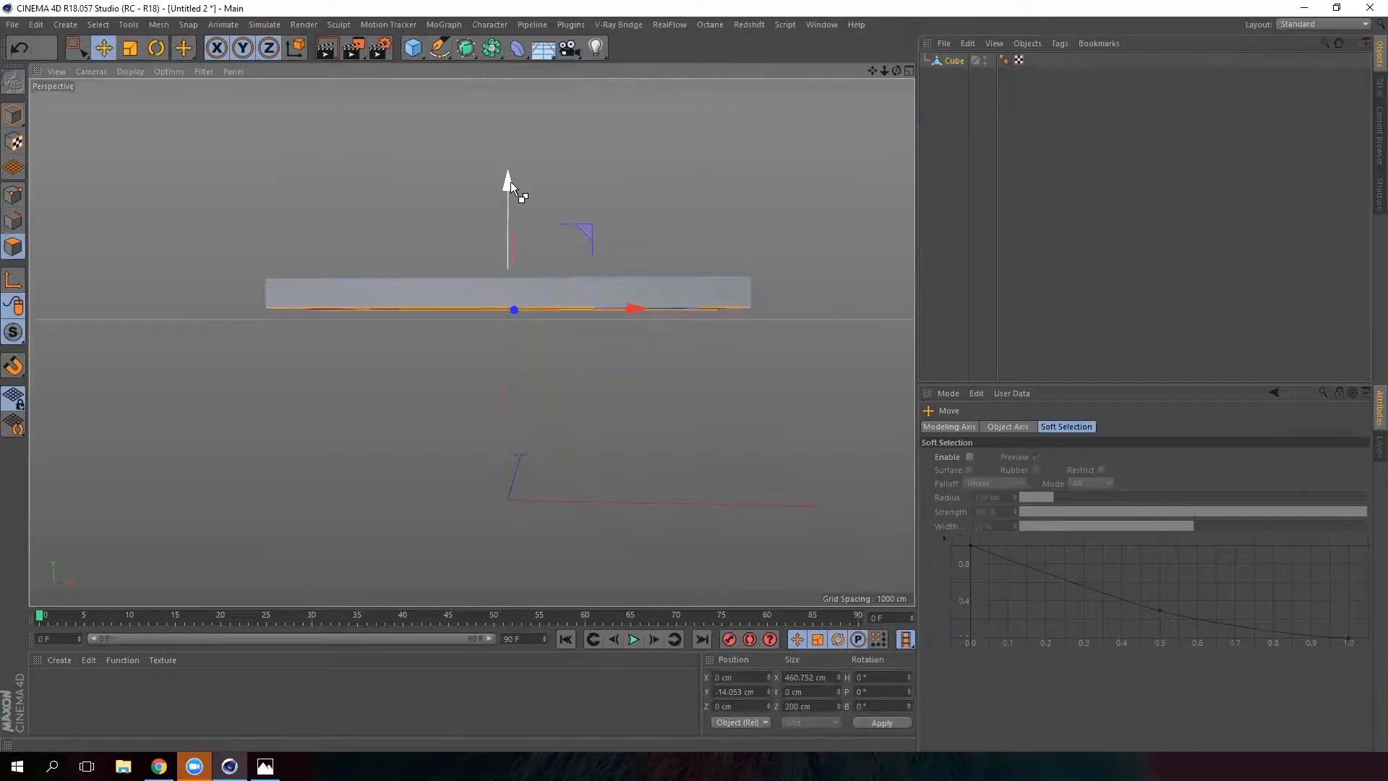
pyautogui.moveTo(510, 177); pyautogui.dragTo(502, 355)
pyautogui.keyDown('alt'); pyautogui.moveTo(581, 436); pyautogui.dragTo(439, 419); pyautogui.keyUp('alt')
pyautogui.moveTo(608, 377); pyautogui.dragTo(694, 417)
pyautogui.click(856, 366)
pyautogui.keyDown('alt'); pyautogui.moveTo(856, 366); pyautogui.dragTo(726, 326); pyautogui.keyUp('alt')
pyautogui.keyDown('alt'); pyautogui.moveTo(713, 374); pyautogui.dragTo(636, 434); pyautogui.keyUp('alt')
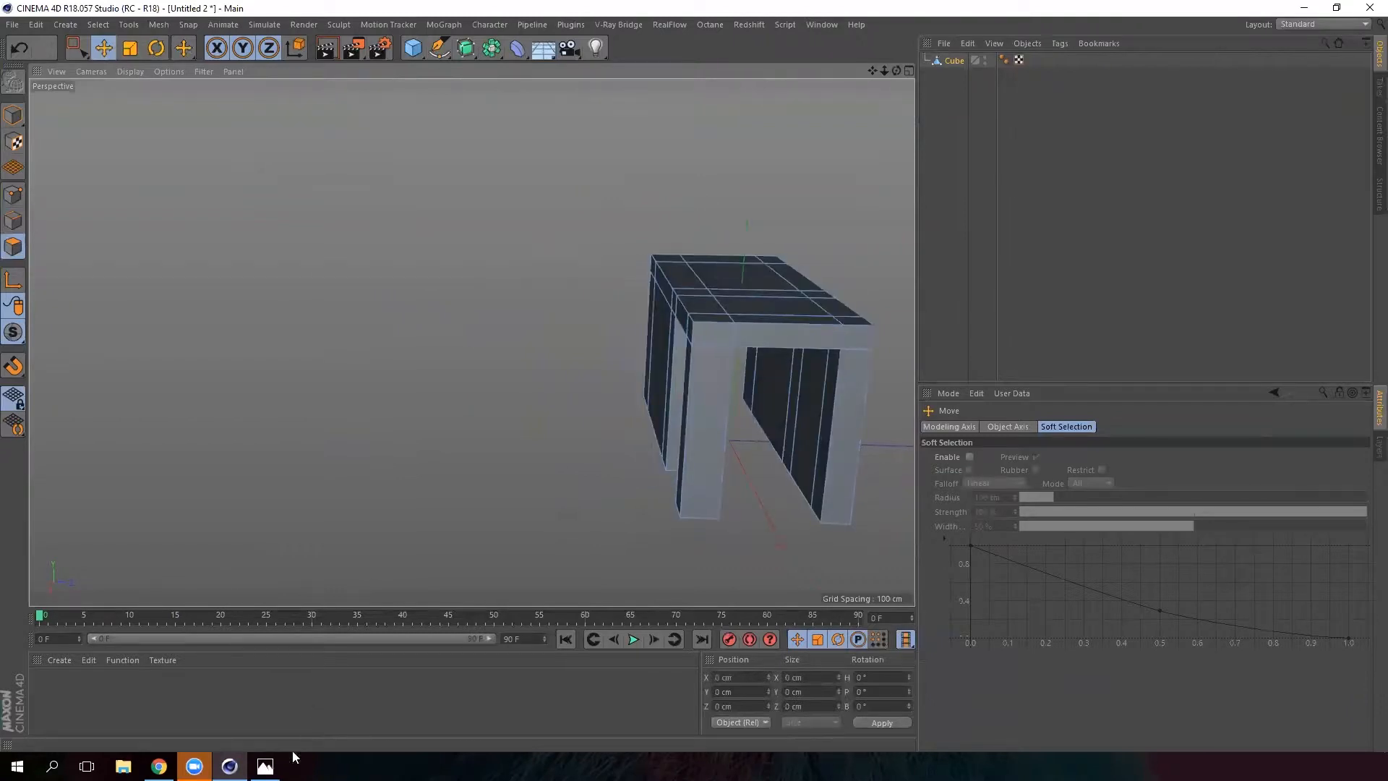
# Compare the extruded walls with the door and serving window of the shop in the Refe.png reference image
pyautogui.click(265, 766)
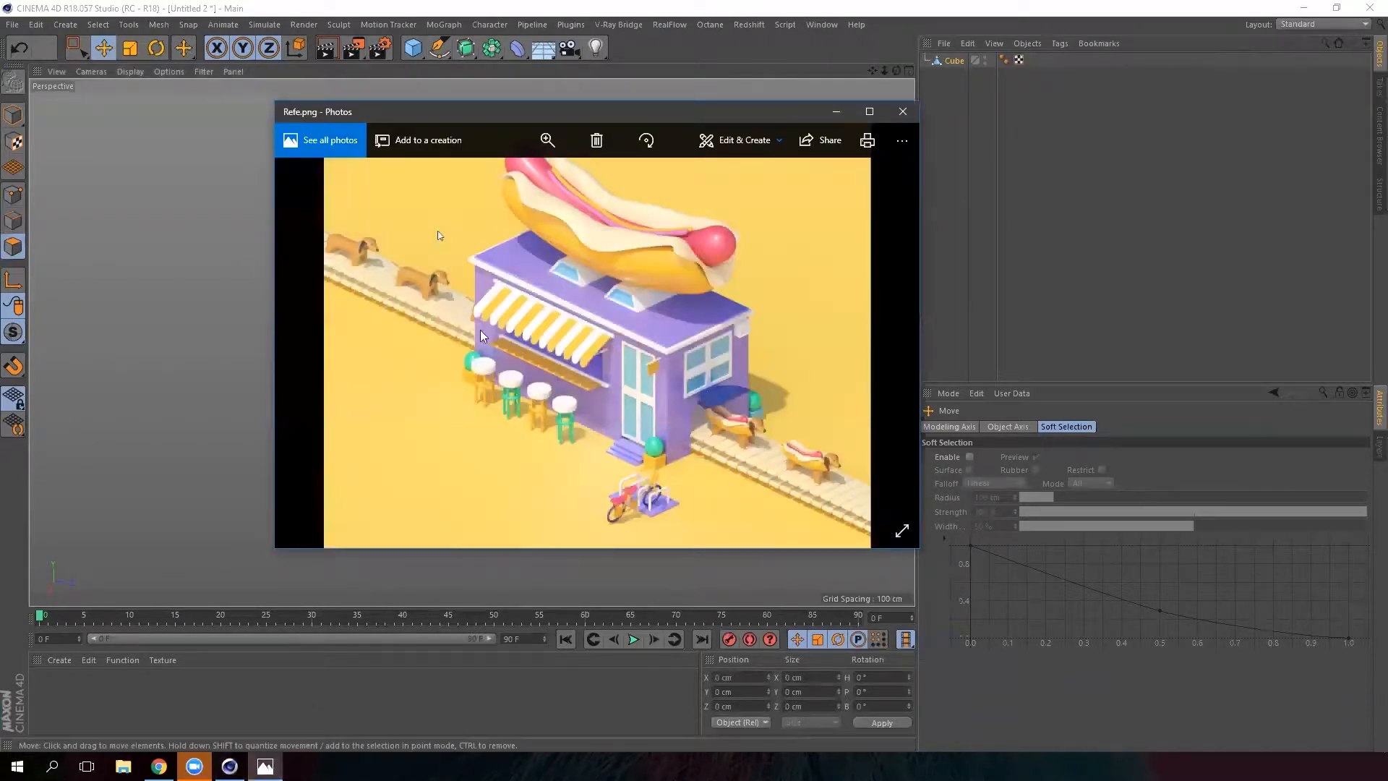
pyautogui.click(836, 111)
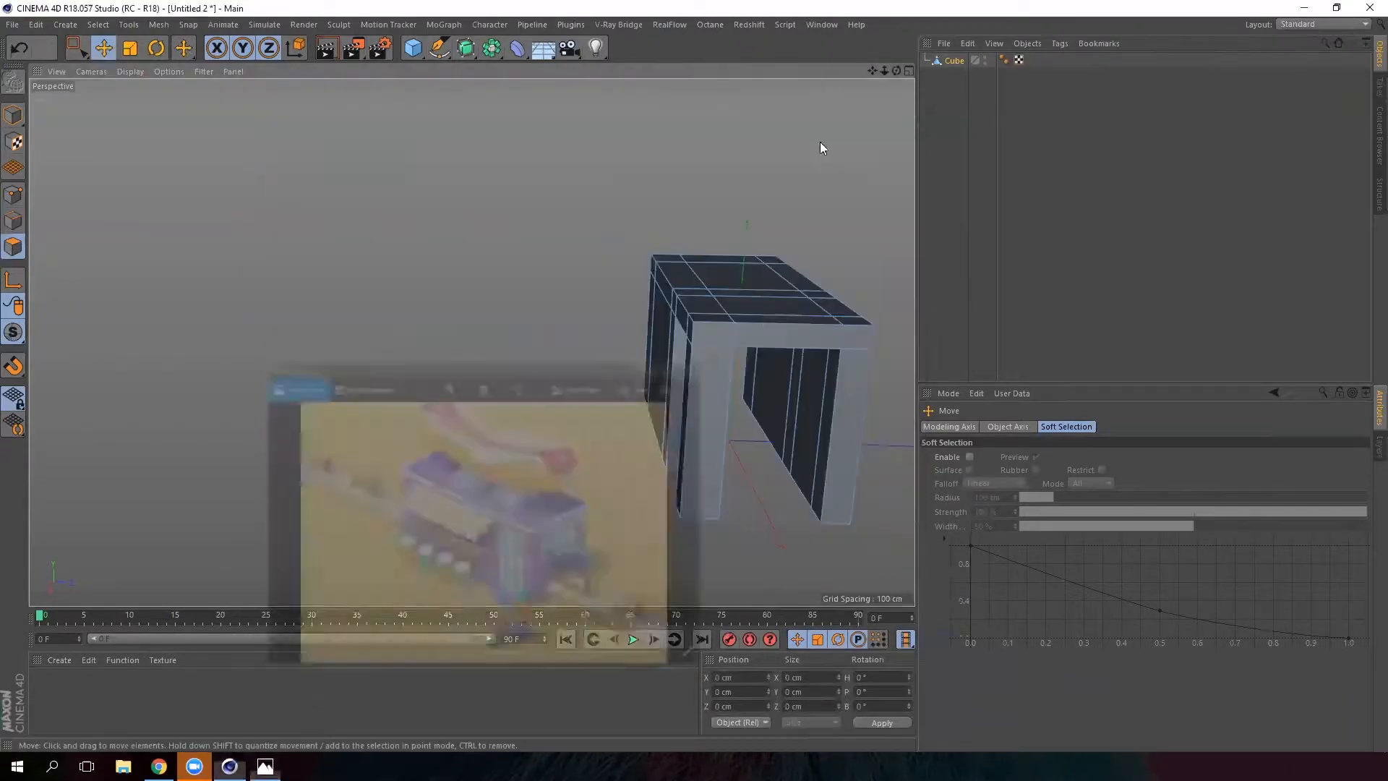
pyautogui.keyDown('alt'); pyautogui.moveTo(781, 447); pyautogui.dragTo(924, 425); pyautogui.keyUp('alt')
pyautogui.keyDown('alt'); pyautogui.moveTo(480, 428); pyautogui.dragTo(230, 692); pyautogui.keyUp('alt')
pyautogui.click(265, 765)
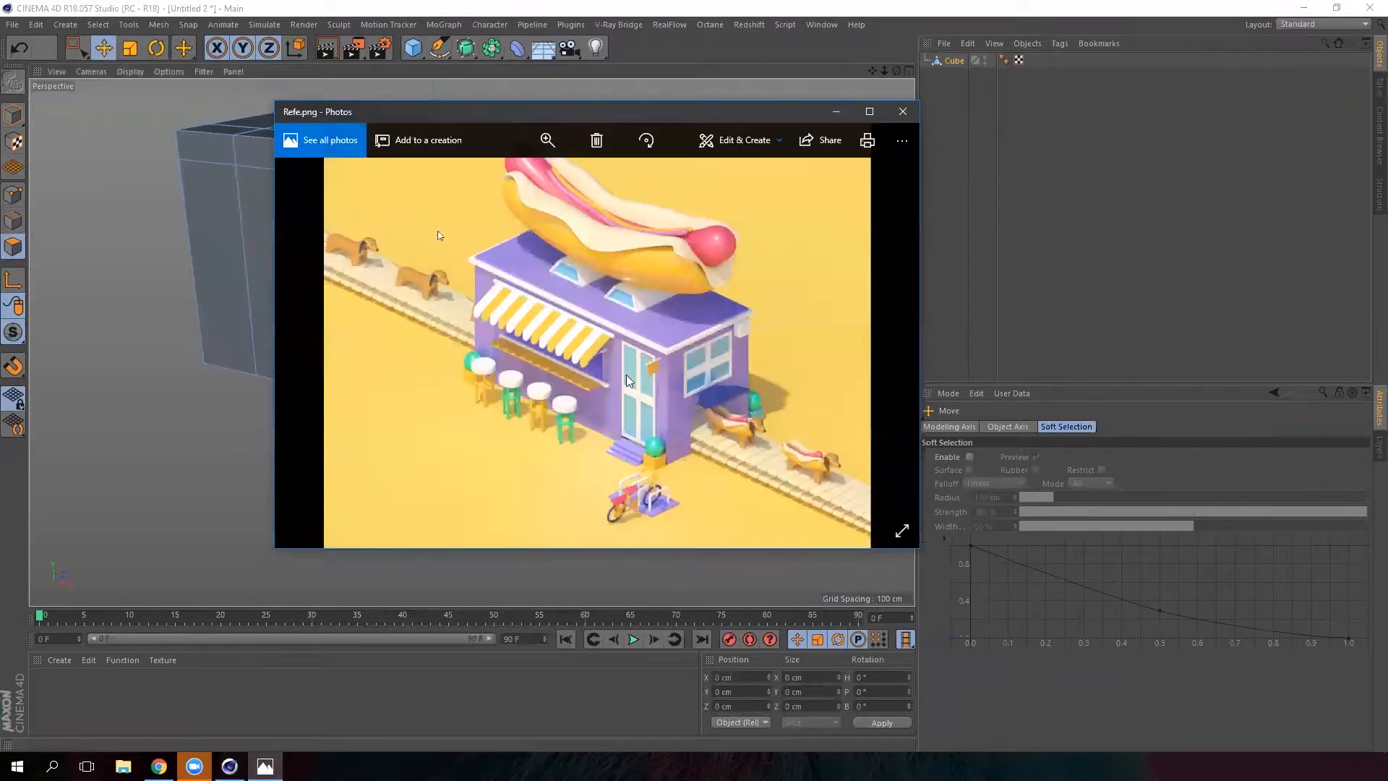
pyautogui.click(836, 111)
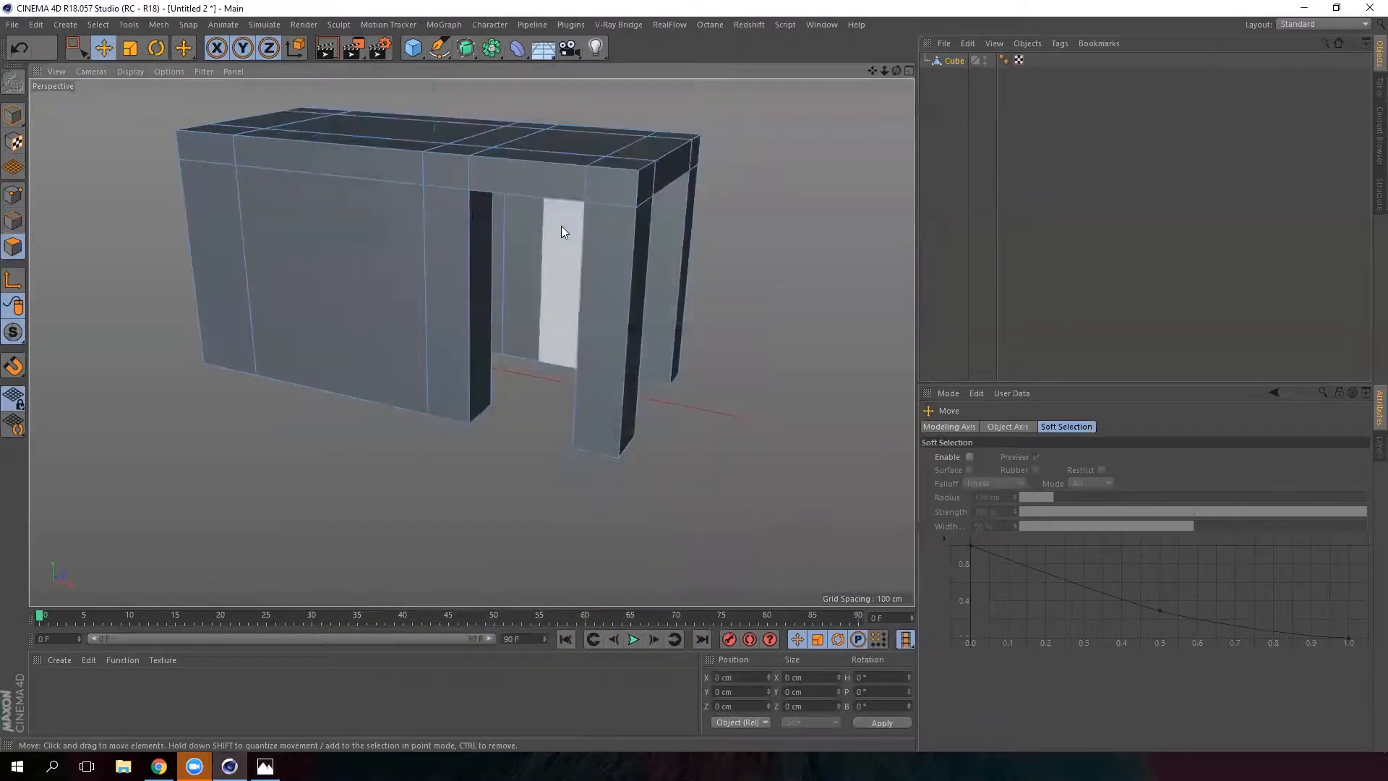
pyautogui.keyDown('alt'); pyautogui.moveTo(522, 393); pyautogui.dragTo(460, 304); pyautogui.keyUp('alt')
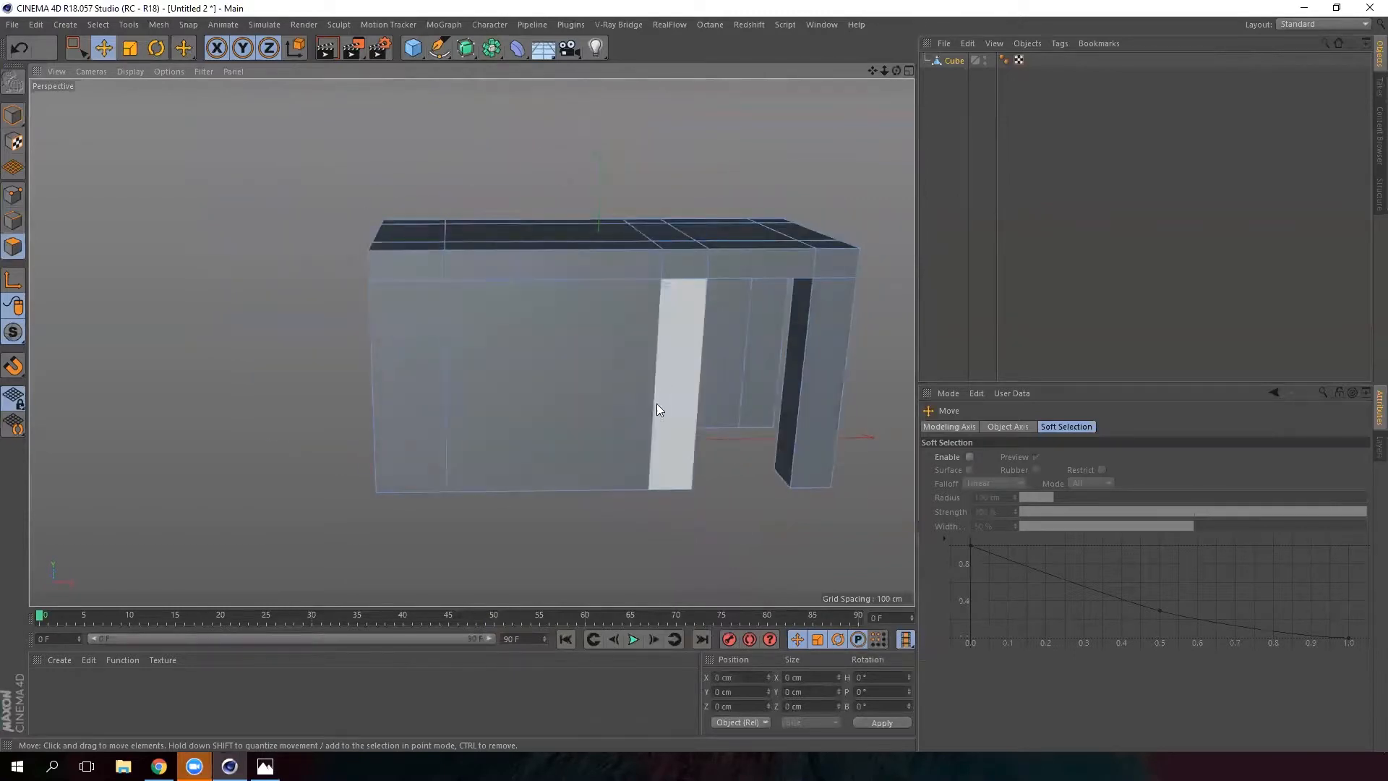
pyautogui.keyDown('alt'); pyautogui.moveTo(483, 407); pyautogui.dragTo(544, 392); pyautogui.keyUp('alt')
pyautogui.keyDown('alt'); pyautogui.moveTo(559, 480); pyautogui.dragTo(336, 384); pyautogui.keyUp('alt')
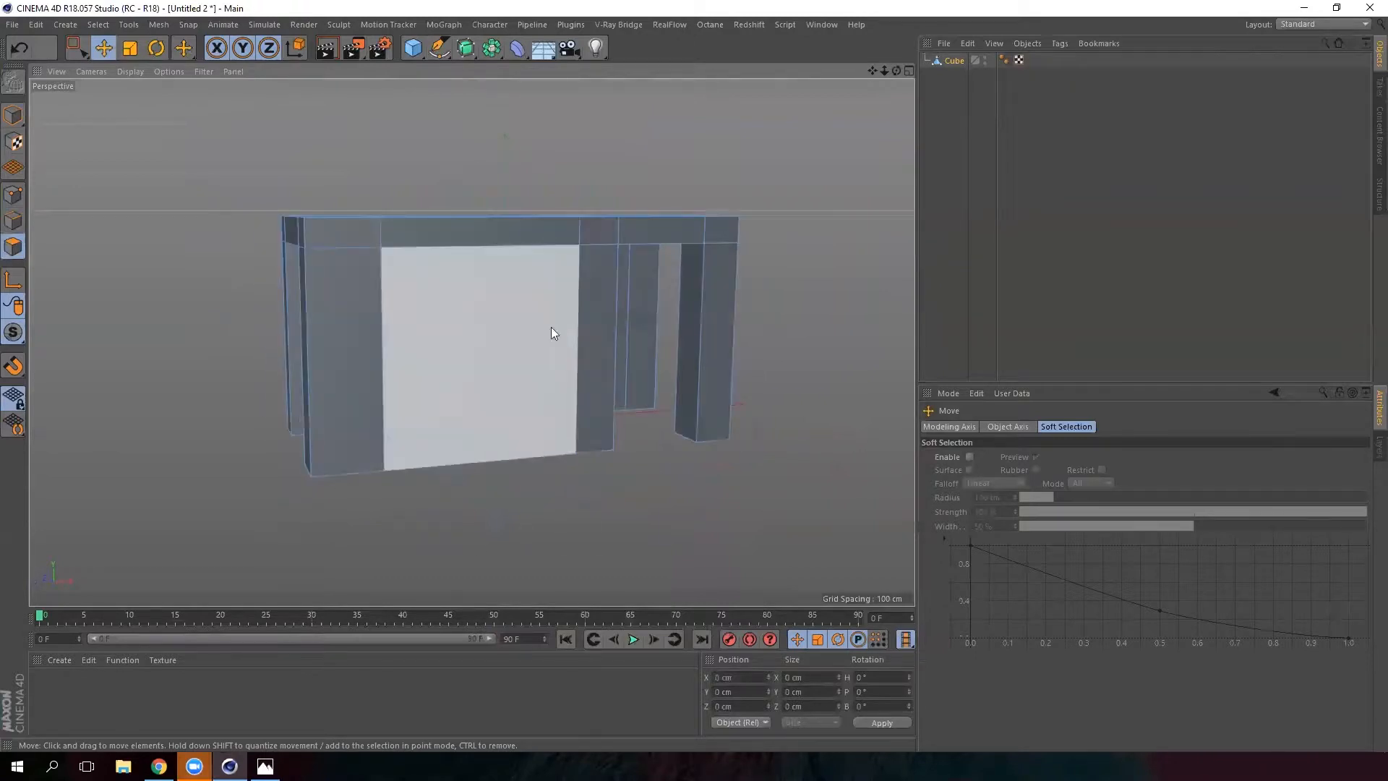
# Make a horizontal Loop/Path Cut across the front wall at about 51% of its height
pyautogui.rightClick(588, 486)
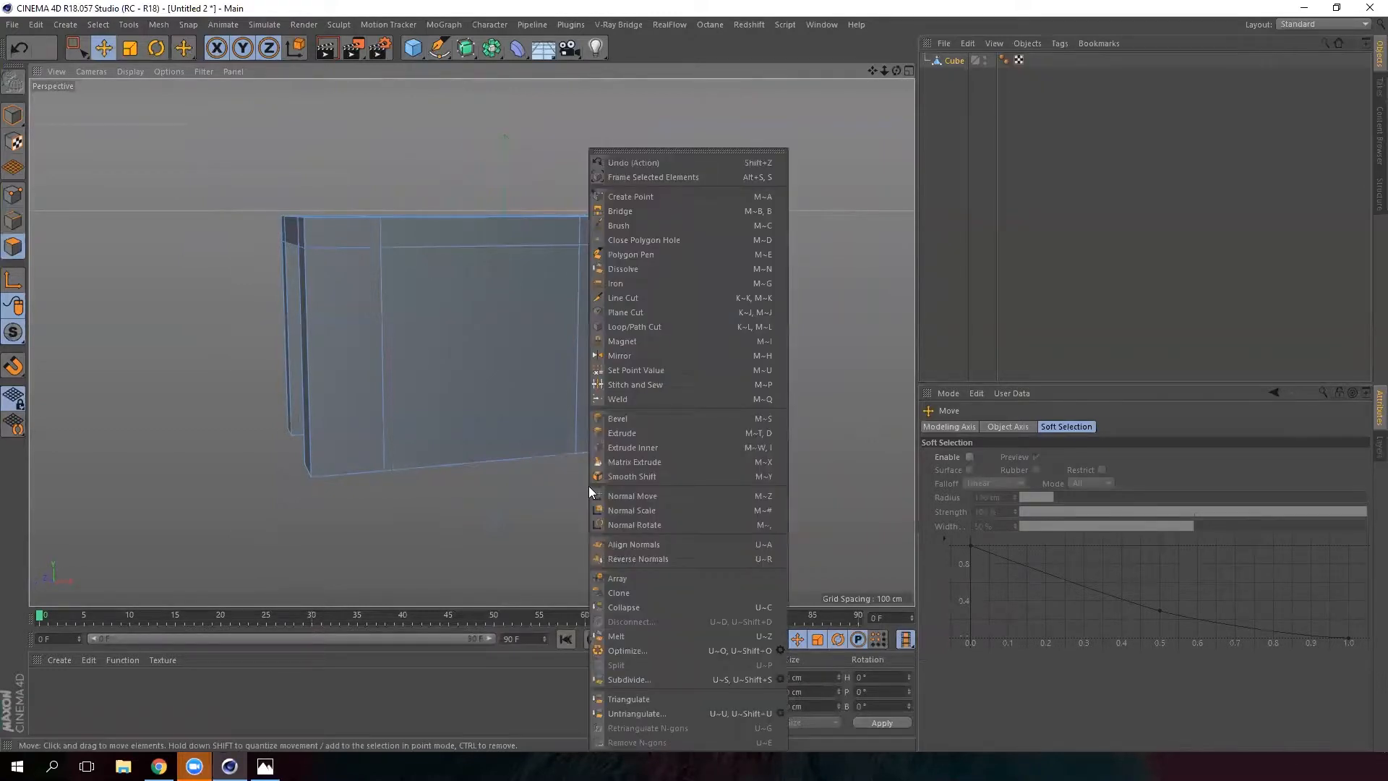
pyautogui.click(636, 326)
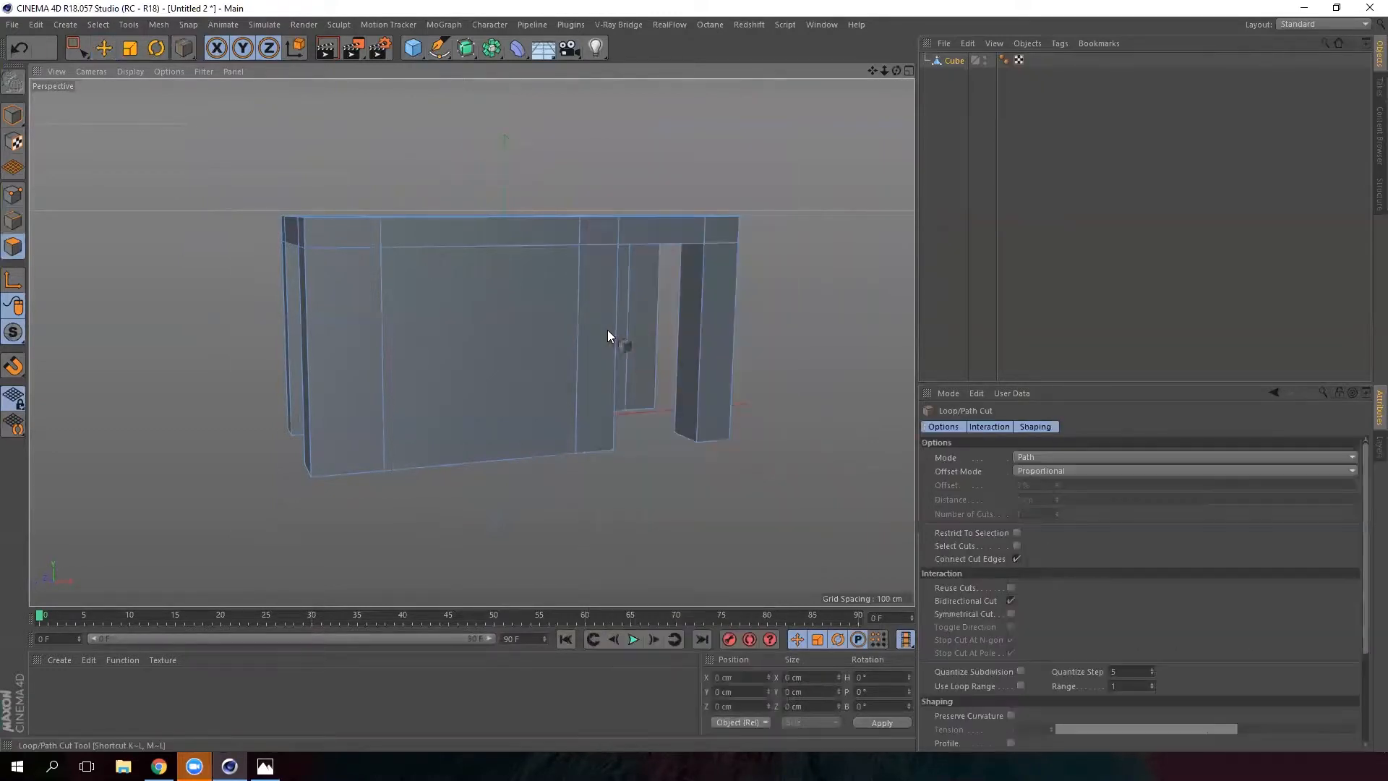
pyautogui.keyDown('alt'); pyautogui.moveTo(377, 367); pyautogui.dragTo(381, 366); pyautogui.keyUp('alt')
pyautogui.click(382, 357)
pyautogui.keyDown('alt'); pyautogui.moveTo(698, 490); pyautogui.dragTo(560, 486); pyautogui.keyUp('alt')
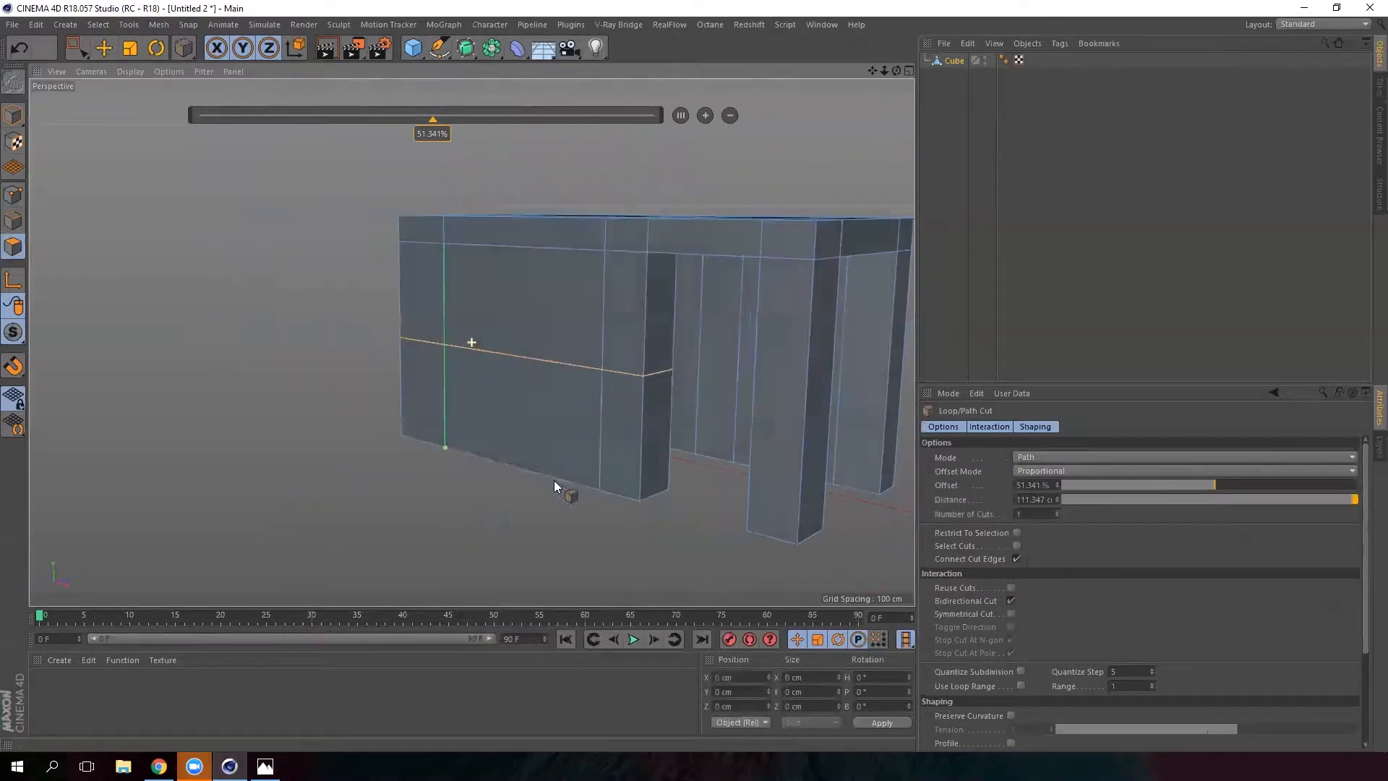
# Delete the large front wall polygon above the horizontal cut to open the serving window
pyautogui.click(109, 49)
pyautogui.click(561, 322)
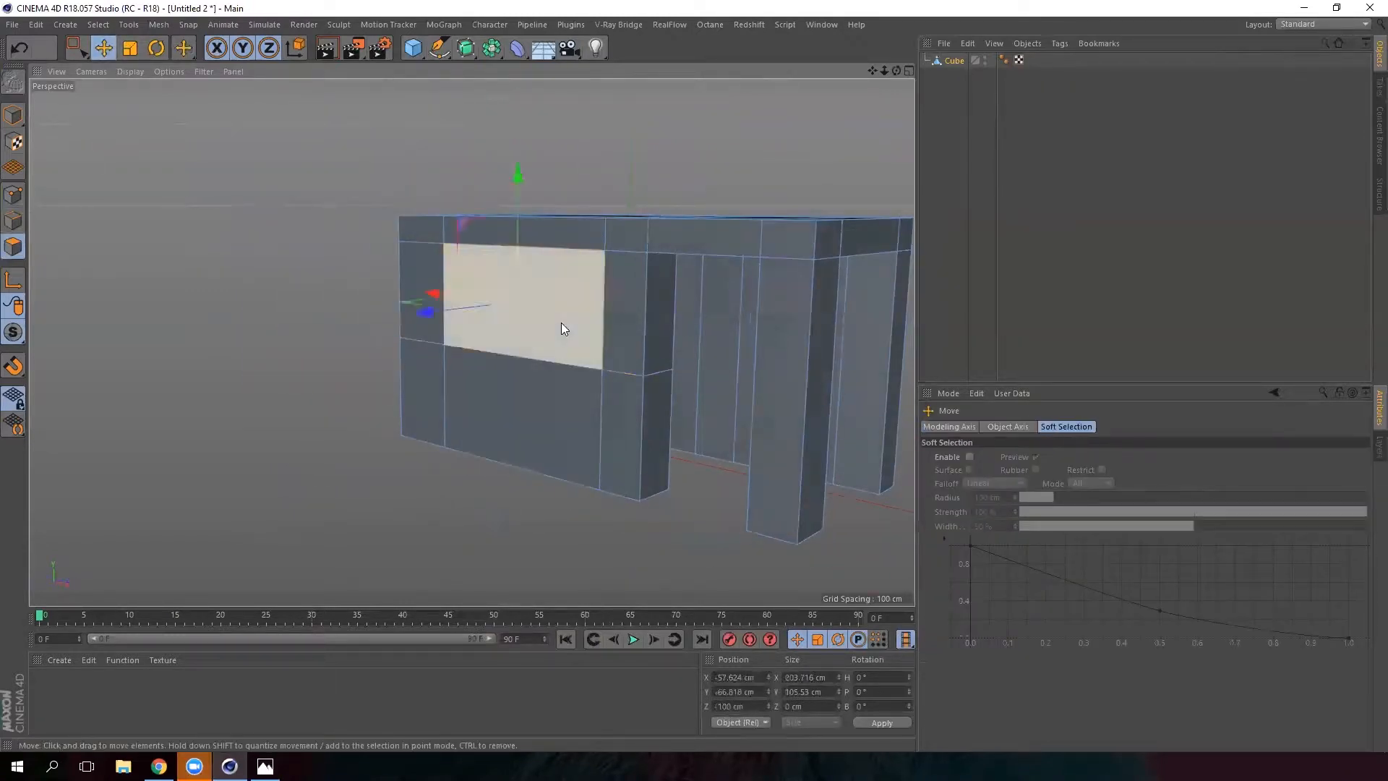
pyautogui.click(212, 392)
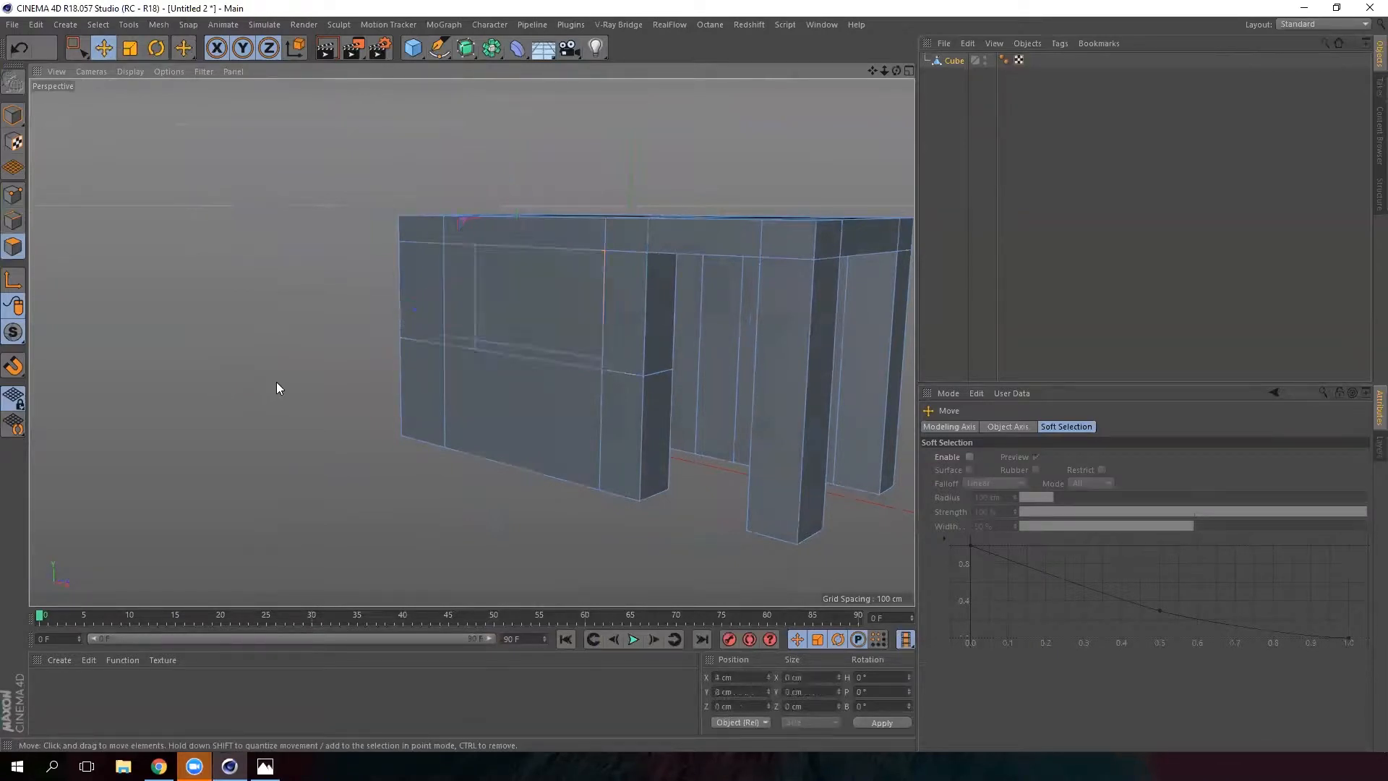
# Delete the inner wall polygon behind the serving window so the opening goes right through the front wall
pyautogui.click(538, 309)
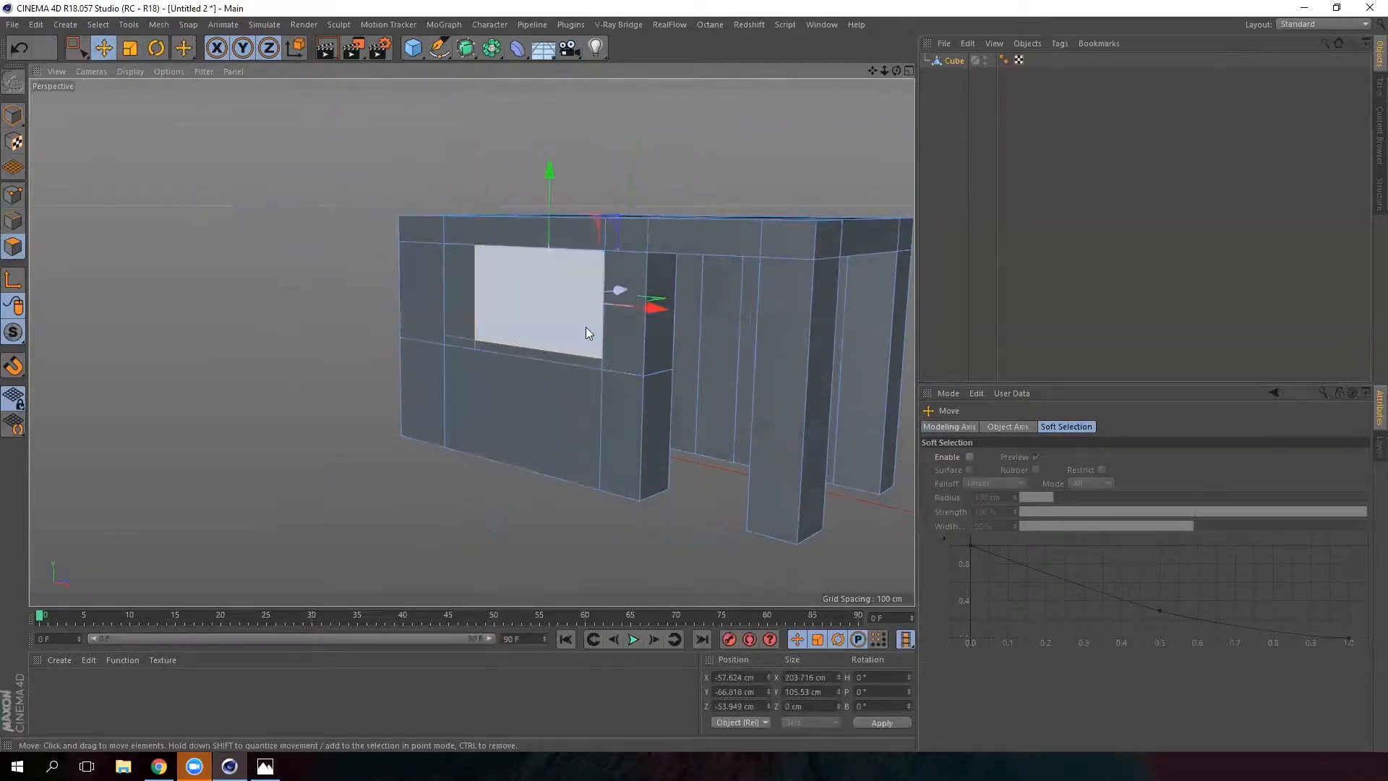
pyautogui.press('Delete')
pyautogui.keyDown('alt'); pyautogui.moveTo(433, 381); pyautogui.dragTo(500, 310); pyautogui.keyUp('alt')
pyautogui.scroll(5, 501, 306)
pyautogui.keyDown('alt'); pyautogui.moveTo(575, 341); pyautogui.dragTo(513, 261); pyautogui.keyUp('alt')
pyautogui.keyDown('alt'); pyautogui.moveTo(707, 279); pyautogui.dragTo(755, 279); pyautogui.keyUp('alt')
pyautogui.keyDown('alt'); pyautogui.moveTo(665, 193); pyautogui.dragTo(428, 269); pyautogui.keyUp('alt')
pyautogui.keyDown('alt'); pyautogui.moveTo(369, 281); pyautogui.dragTo(539, 289, button='middle'); pyautogui.keyUp('alt')
pyautogui.scroll(-3, 539, 290)
pyautogui.keyDown('alt'); pyautogui.moveTo(409, 322); pyautogui.dragTo(242, 315); pyautogui.keyUp('alt')
pyautogui.keyDown('alt'); pyautogui.moveTo(243, 315); pyautogui.dragTo(339, 348, button='middle'); pyautogui.keyUp('alt')
pyautogui.scroll(3, 338, 348)
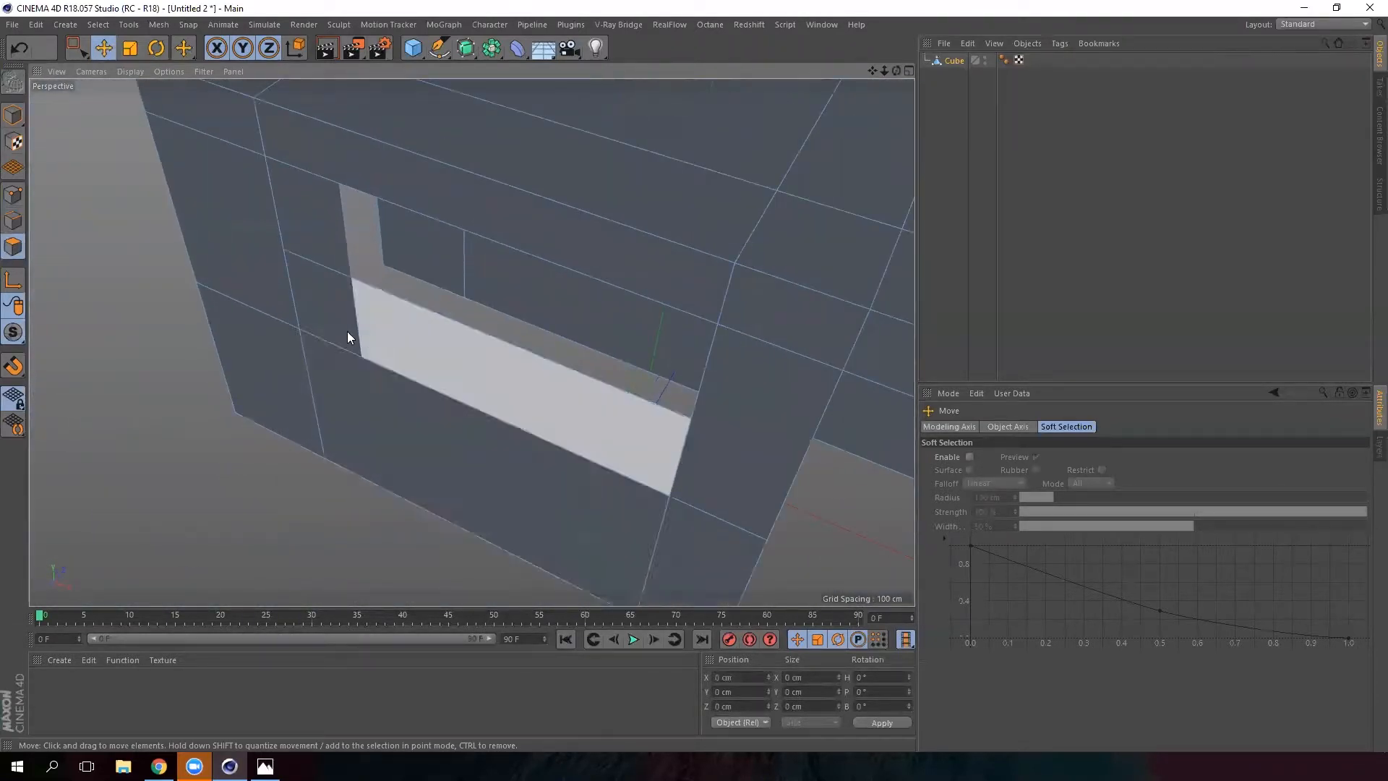
pyautogui.keyDown('alt'); pyautogui.moveTo(367, 336); pyautogui.dragTo(312, 312); pyautogui.keyUp('alt')
# Switch to edge mode and select the inner vertical edge of the serving window on the door side
pyautogui.click(10, 222)
pyautogui.moveTo(431, 316); pyautogui.dragTo(403, 170)
pyautogui.click(405, 172)
pyautogui.click(419, 213)
pyautogui.keyDown('alt'); pyautogui.moveTo(493, 314); pyautogui.dragTo(668, 334); pyautogui.keyUp('alt')
pyautogui.click(699, 337)
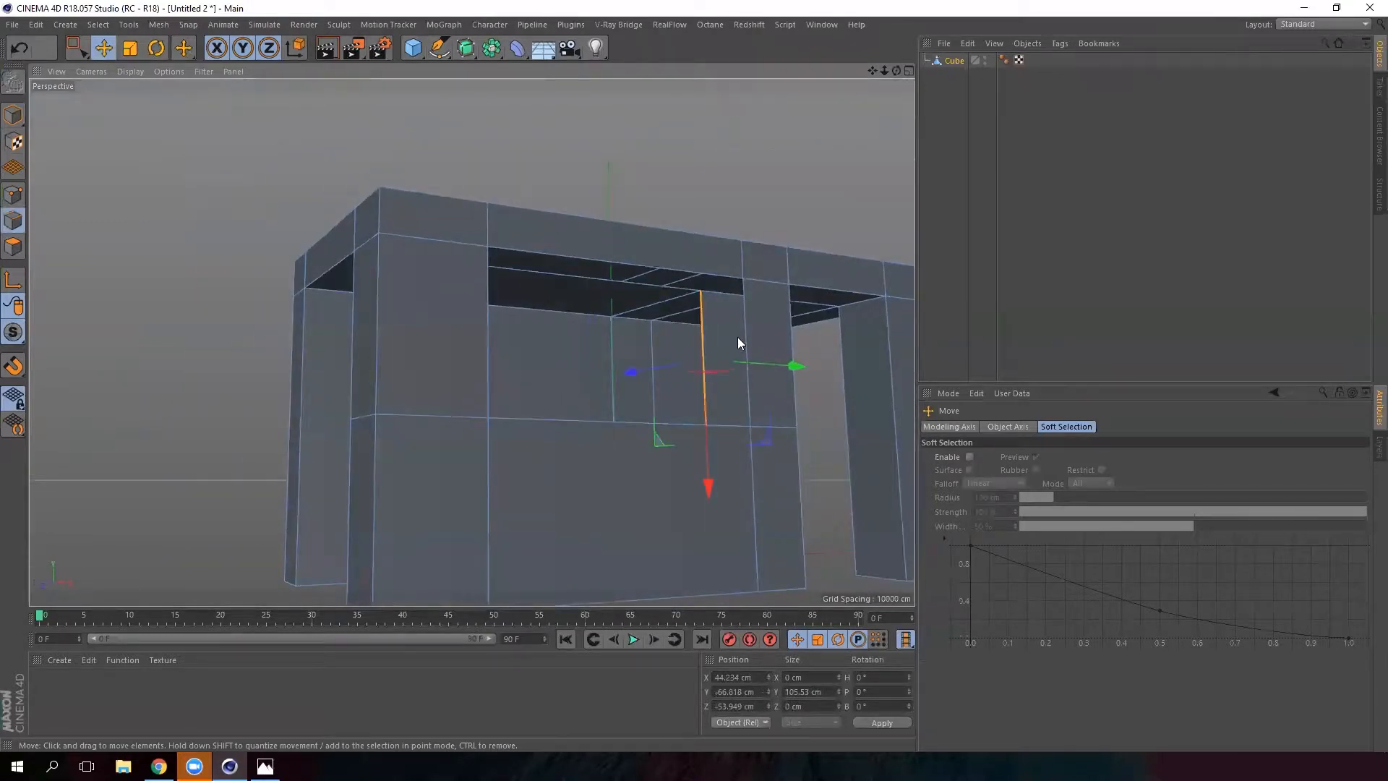
pyautogui.click(745, 331)
pyautogui.keyDown('alt'); pyautogui.moveTo(747, 328); pyautogui.dragTo(526, 421); pyautogui.keyUp('alt')
pyautogui.click(318, 357)
pyautogui.keyDown('alt'); pyautogui.moveTo(542, 406); pyautogui.dragTo(434, 379, button='right'); pyautogui.keyUp('alt')
pyautogui.keyDown('alt'); pyautogui.moveTo(560, 497); pyautogui.dragTo(470, 340, button='middle'); pyautogui.keyUp('alt')
pyautogui.keyDown('alt'); pyautogui.moveTo(501, 329); pyautogui.dragTo(544, 372); pyautogui.keyUp('alt')
pyautogui.keyDown('alt'); pyautogui.moveTo(506, 319); pyautogui.dragTo(550, 397, button='middle'); pyautogui.keyUp('alt')
pyautogui.keyDown('alt'); pyautogui.moveTo(550, 396); pyautogui.dragTo(590, 400); pyautogui.keyUp('alt')
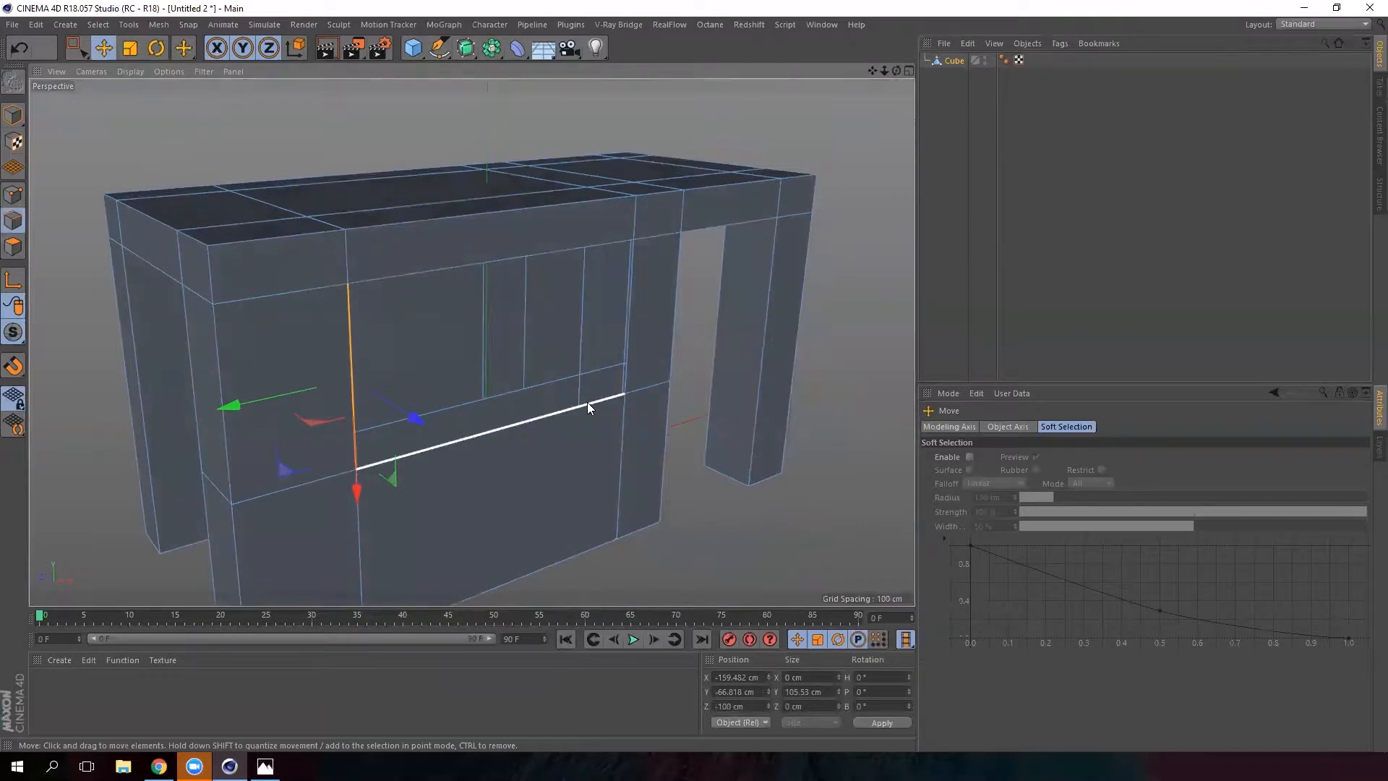
pyautogui.rightClick(587, 402)
pyautogui.click(644, 553)
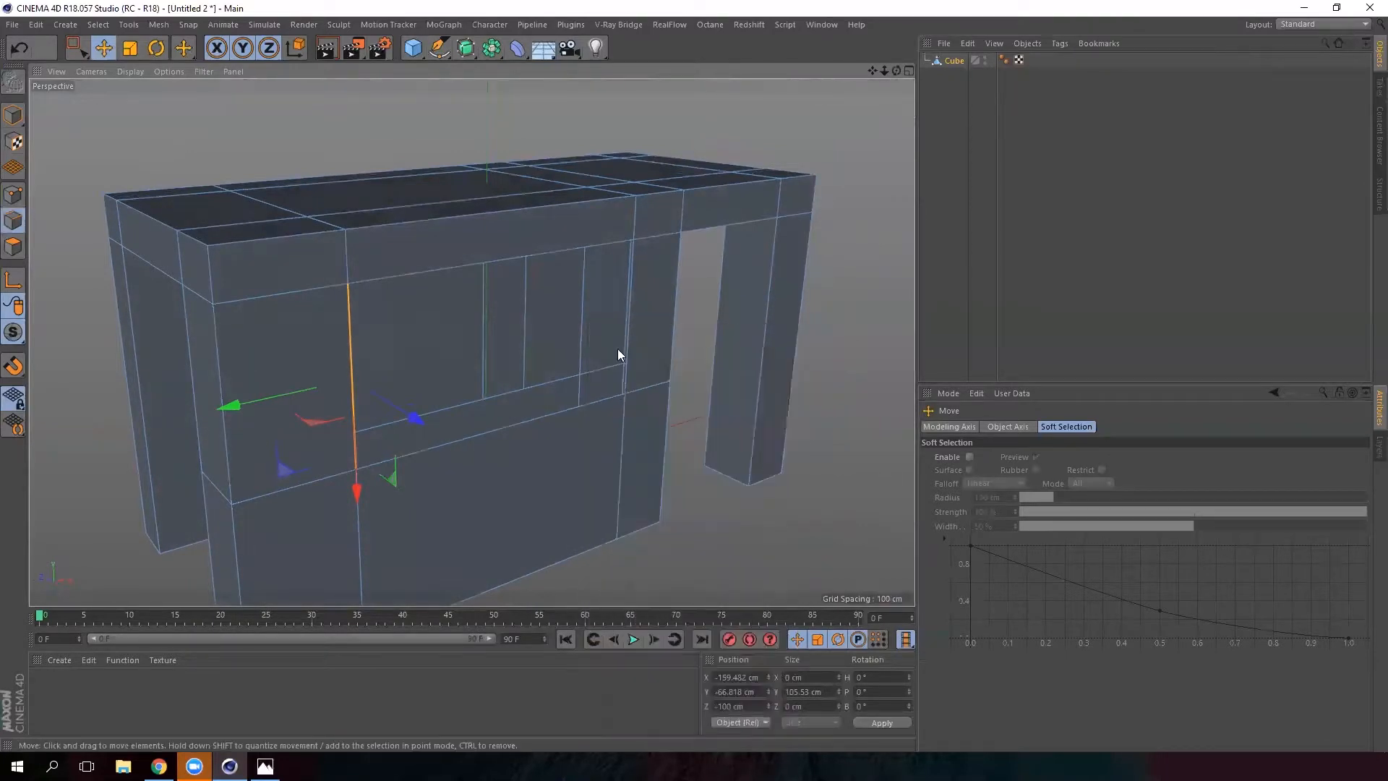
# Bridge the inner and outer vertical edges on the door side of the serving window to form its jamb
pyautogui.click(581, 311)
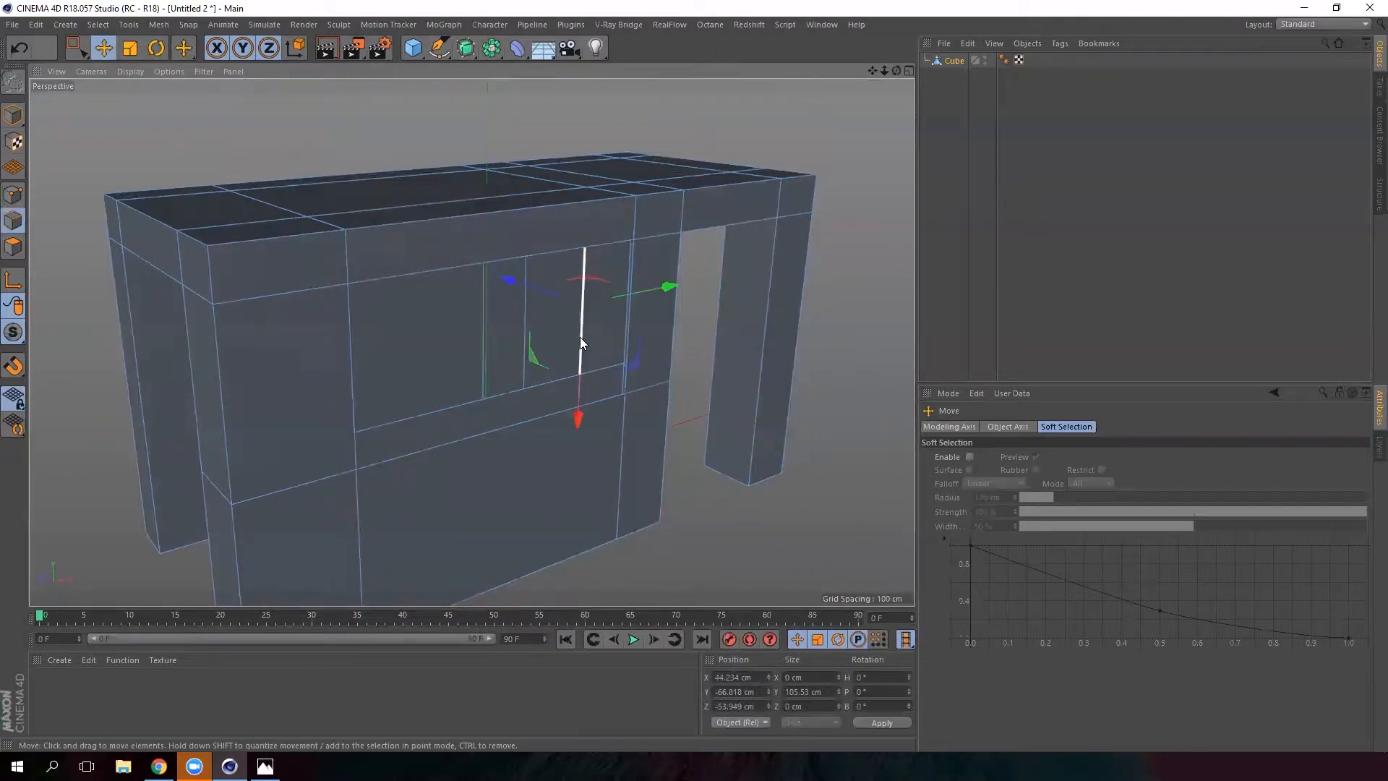
pyautogui.rightClick(580, 340)
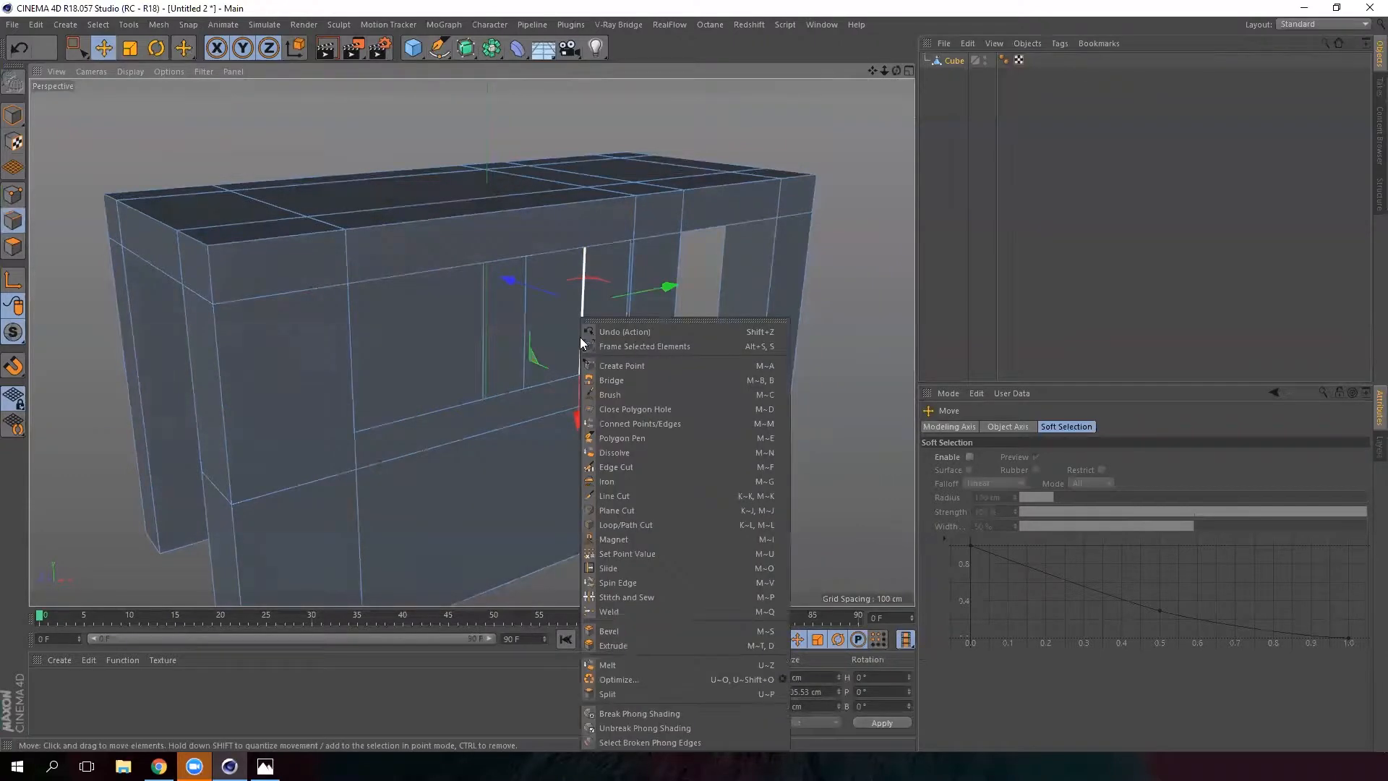
pyautogui.click(626, 380)
pyautogui.moveTo(542, 296)
pyautogui.keyDown('alt'); pyautogui.mouseDown()
pyautogui.moveTo(532, 409)
pyautogui.moveTo(549, 318)
pyautogui.mouseUp(); pyautogui.keyUp('alt')
pyautogui.scroll(2, 550, 318)
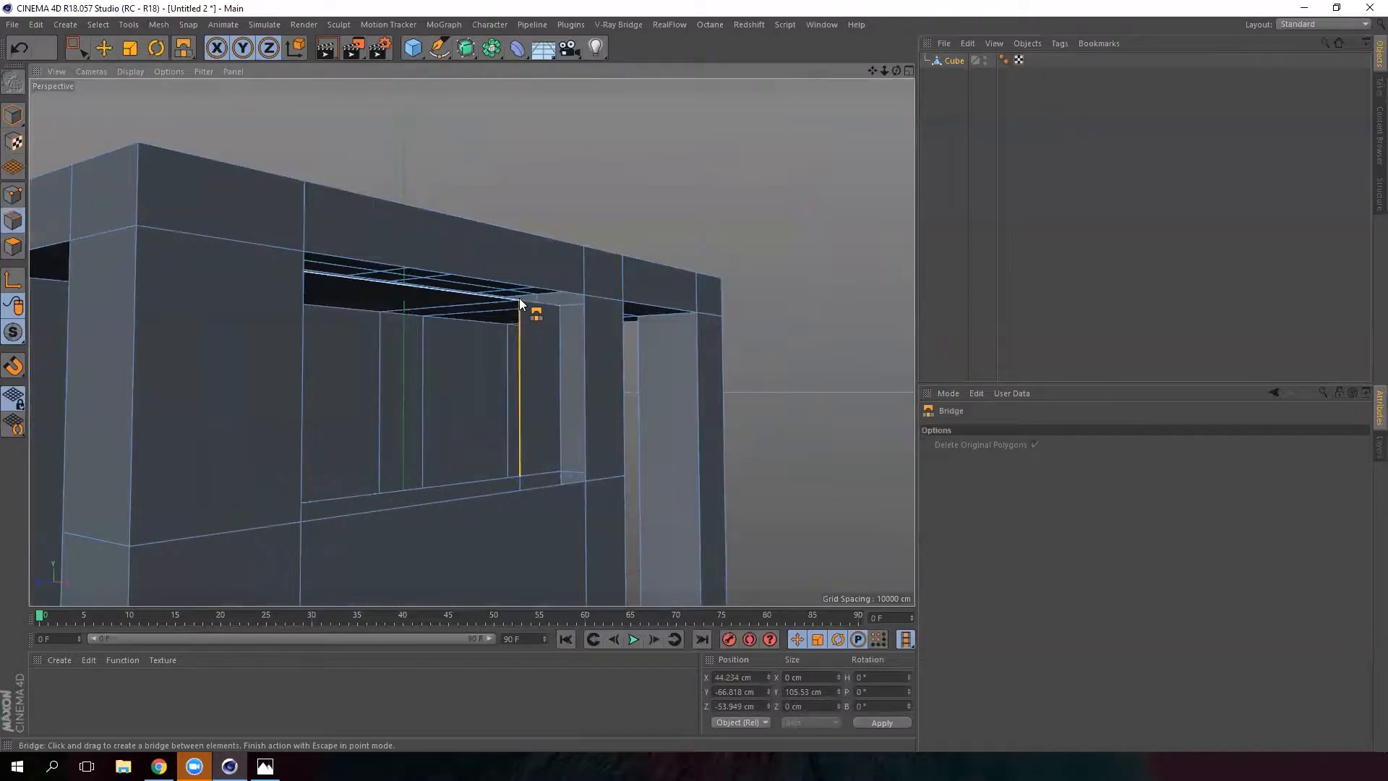
pyautogui.moveTo(519, 307); pyautogui.dragTo(597, 355)
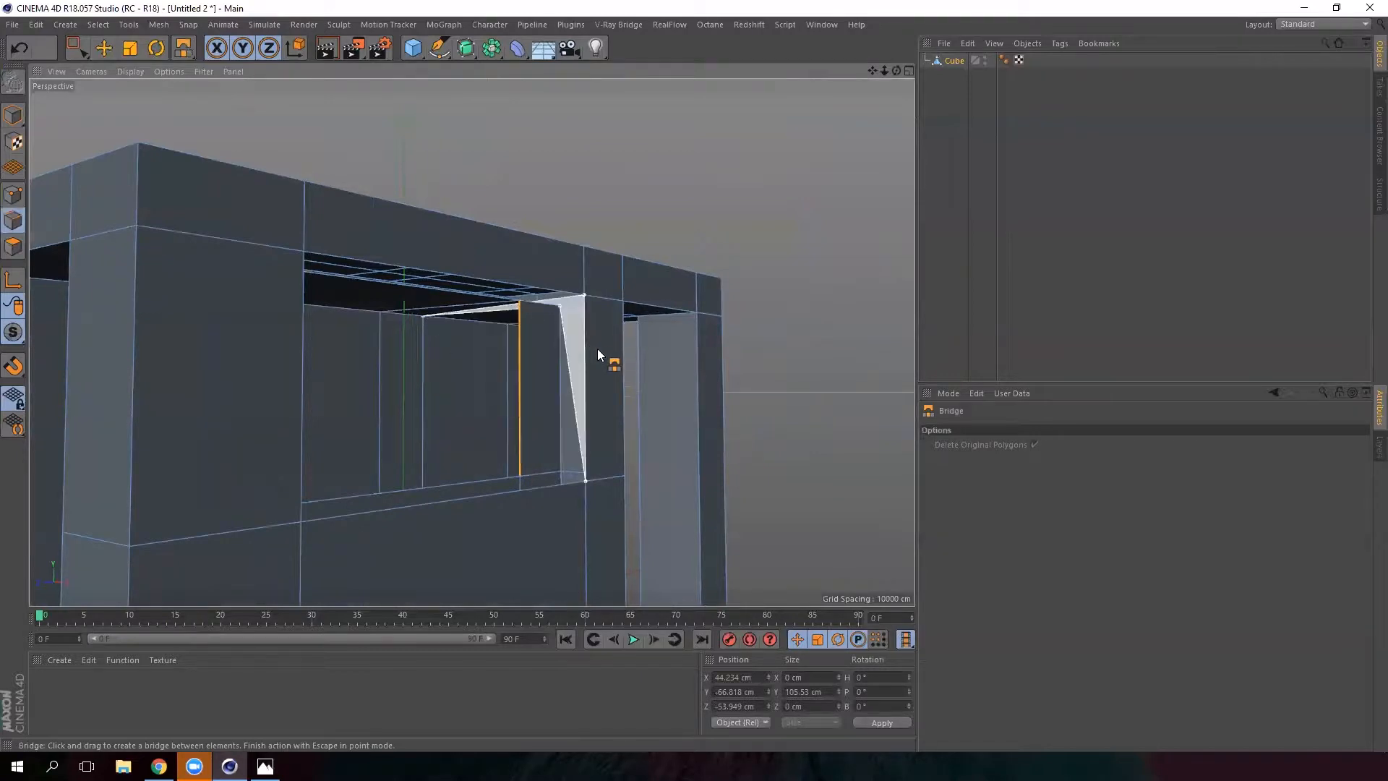
pyautogui.moveTo(584, 433)
pyautogui.mouseDown()
pyautogui.moveTo(520, 436)
pyautogui.moveTo(605, 467)
pyautogui.moveTo(526, 457)
pyautogui.moveTo(527, 445)
pyautogui.moveTo(586, 498)
pyautogui.moveTo(508, 439)
pyautogui.moveTo(537, 332)
pyautogui.mouseUp()
pyautogui.hotkey('ctrl', 'z')
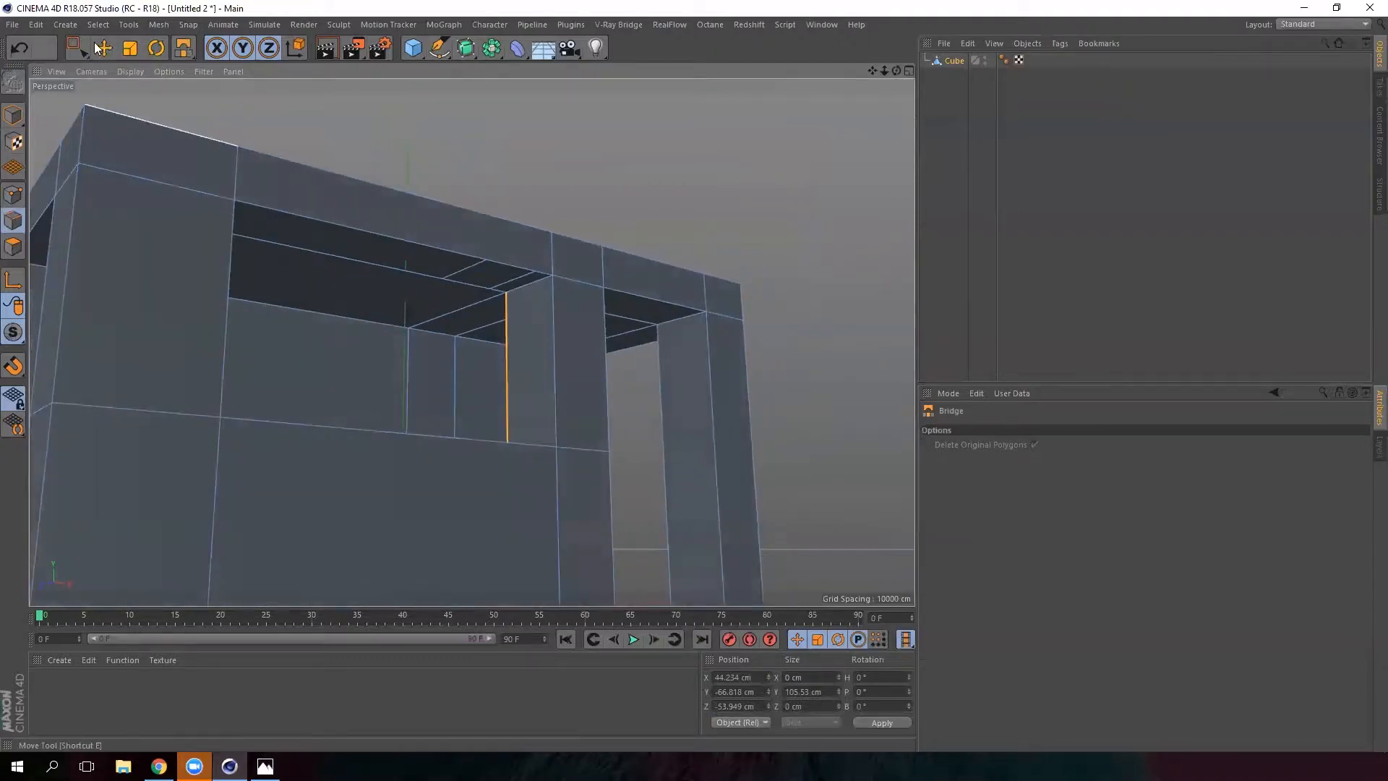
# Bridge the inner and outer vertical edges on the serving window's side away from the door to form the other jamb
pyautogui.click(101, 47)
pyautogui.click(13, 247)
pyautogui.click(542, 361)
pyautogui.keyDown('alt'); pyautogui.moveTo(542, 361); pyautogui.dragTo(515, 305); pyautogui.keyUp('alt')
pyautogui.scroll(2, 511, 340)
pyautogui.click(13, 221)
pyautogui.click(498, 298)
pyautogui.rightClick(495, 280)
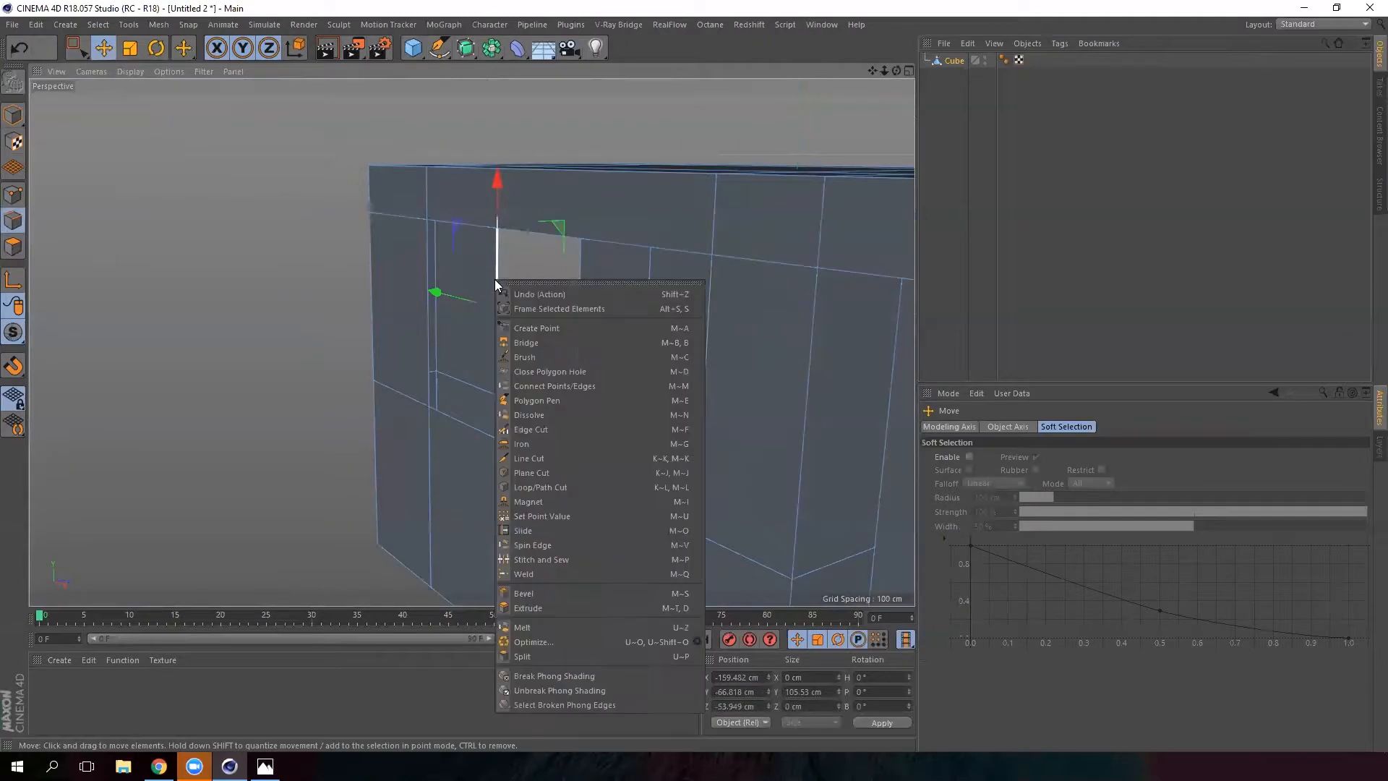
pyautogui.click(526, 343)
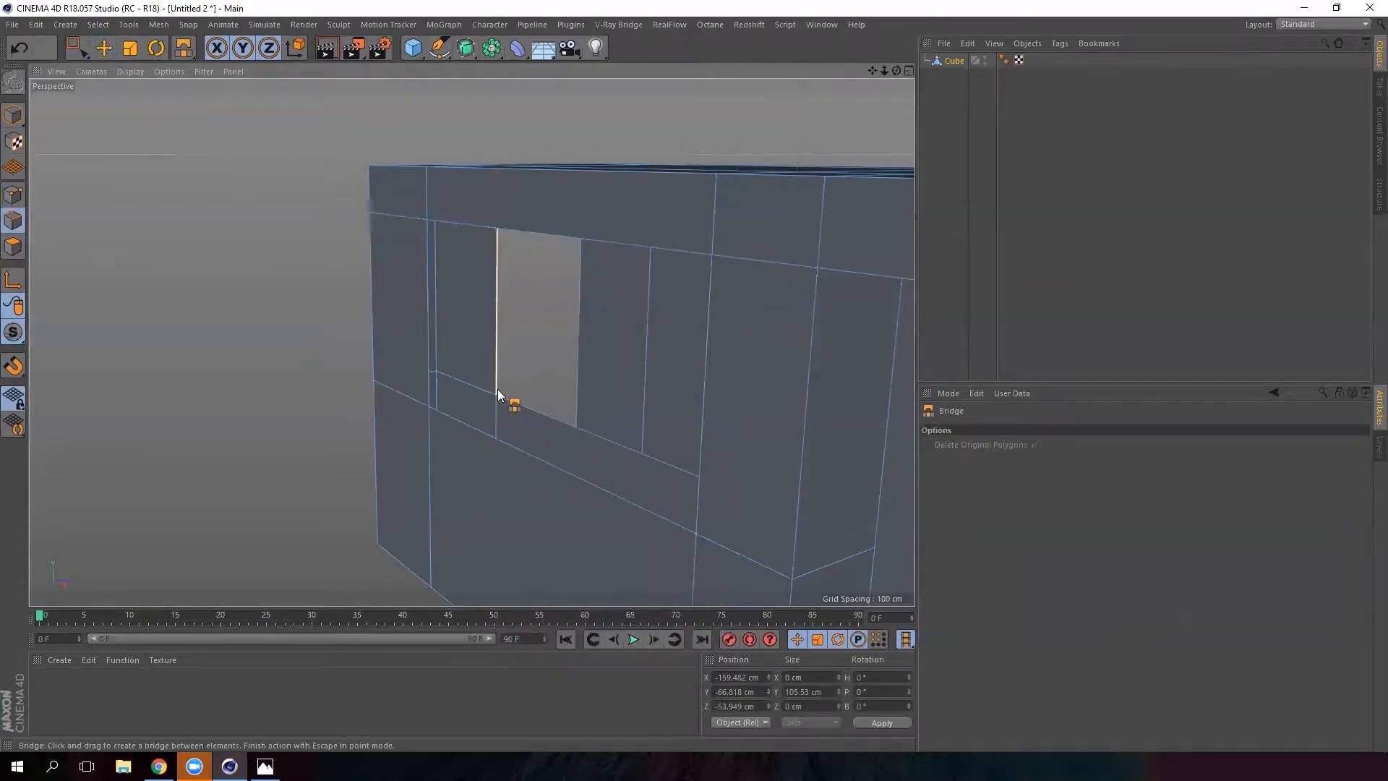
pyautogui.moveTo(495, 393); pyautogui.dragTo(554, 276)
pyautogui.hotkey('ctrl', 'z')
# Use Close Polygon Hole to fill the remaining gap in the wall thickness around the serving window
pyautogui.scroll(3, 468, 388)
pyautogui.click(107, 45)
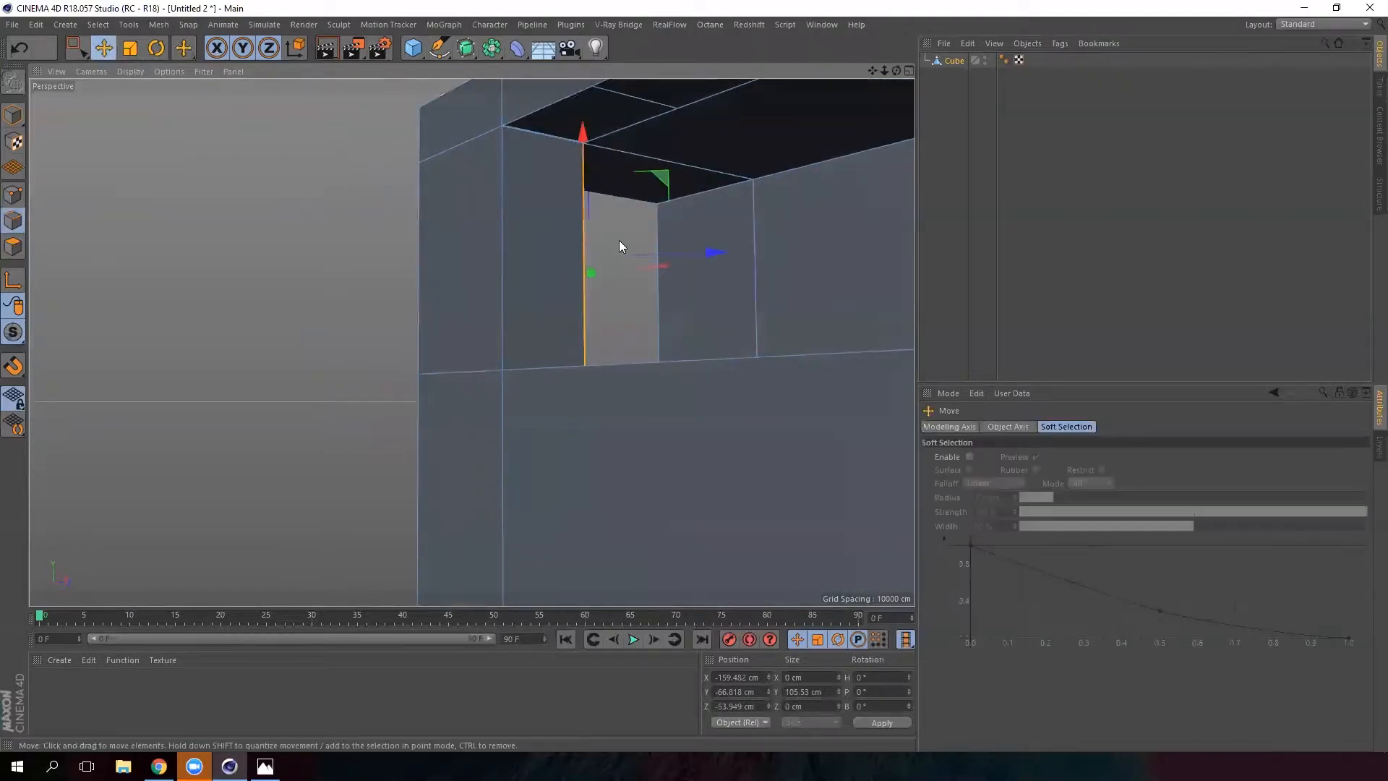
pyautogui.click(13, 246)
pyautogui.click(577, 318)
pyautogui.keyDown('alt'); pyautogui.moveTo(584, 315); pyautogui.dragTo(537, 321); pyautogui.keyUp('alt')
pyautogui.click(582, 248)
pyautogui.rightClick(493, 184)
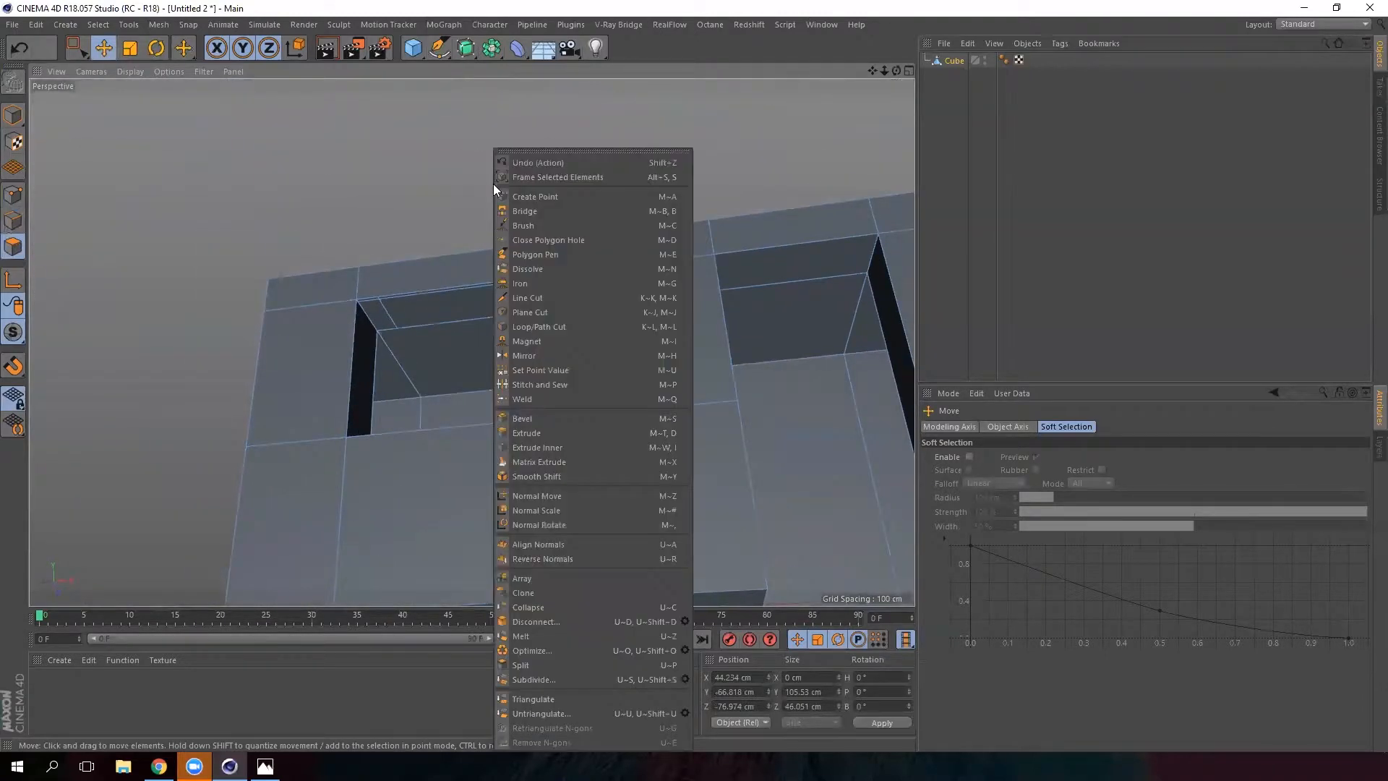
pyautogui.click(569, 241)
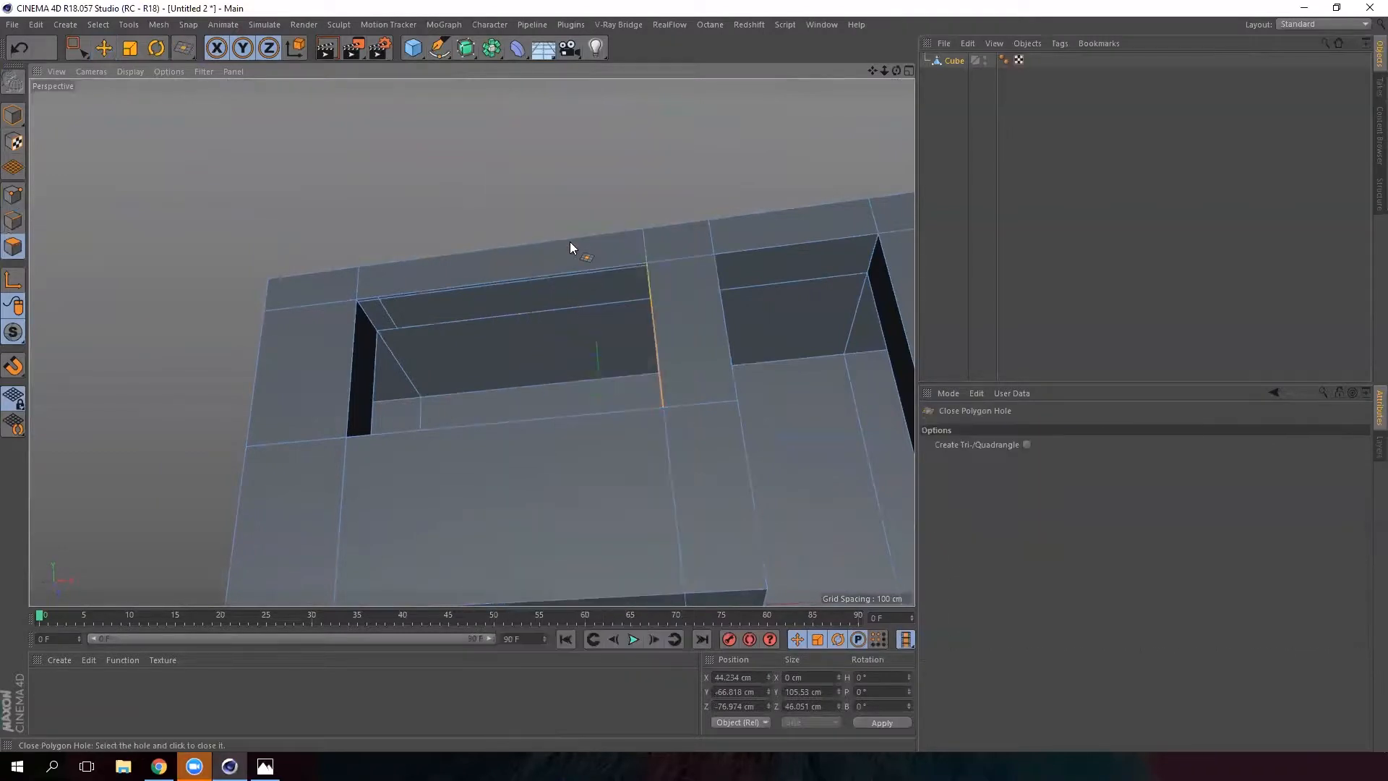
pyautogui.keyDown('alt'); pyautogui.moveTo(606, 315); pyautogui.dragTo(664, 270); pyautogui.keyUp('alt')
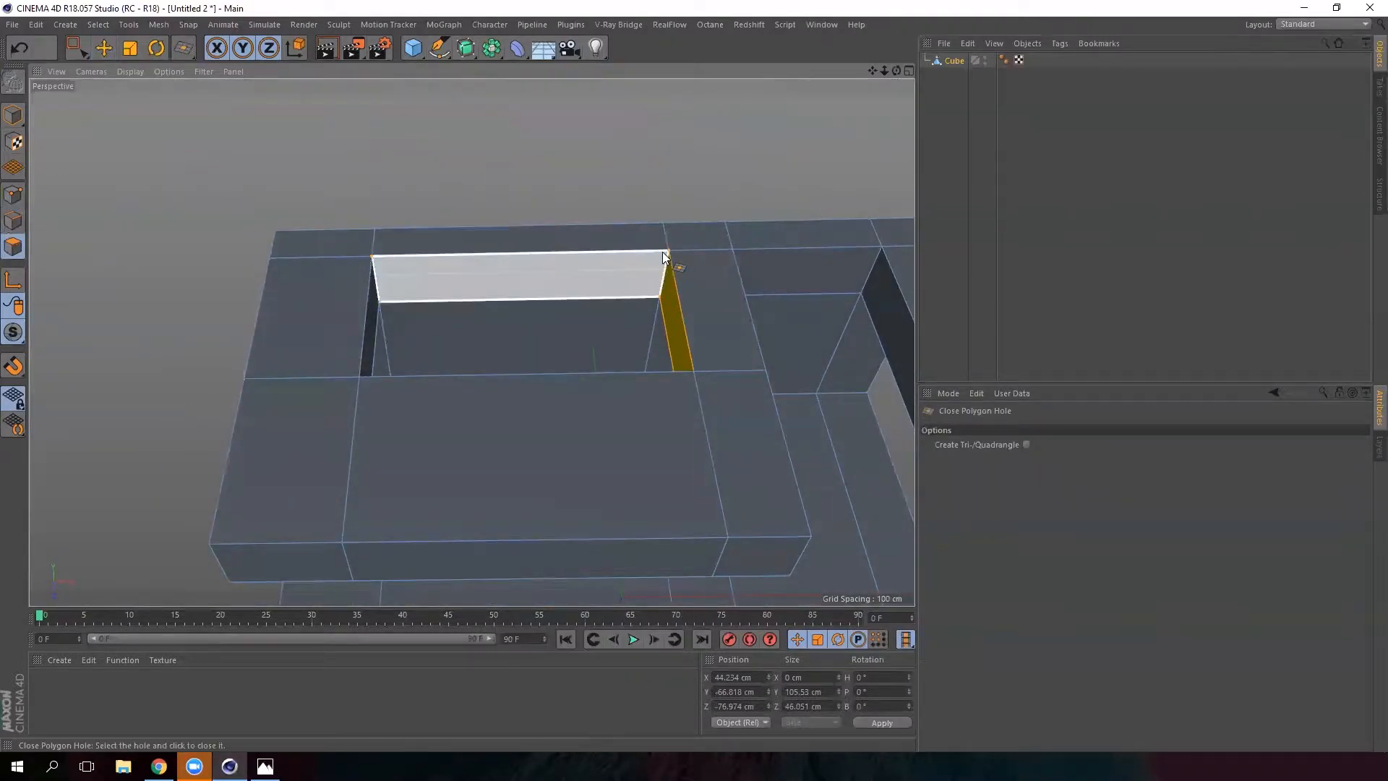
pyautogui.keyDown('alt'); pyautogui.moveTo(596, 297); pyautogui.dragTo(632, 443); pyautogui.keyUp('alt')
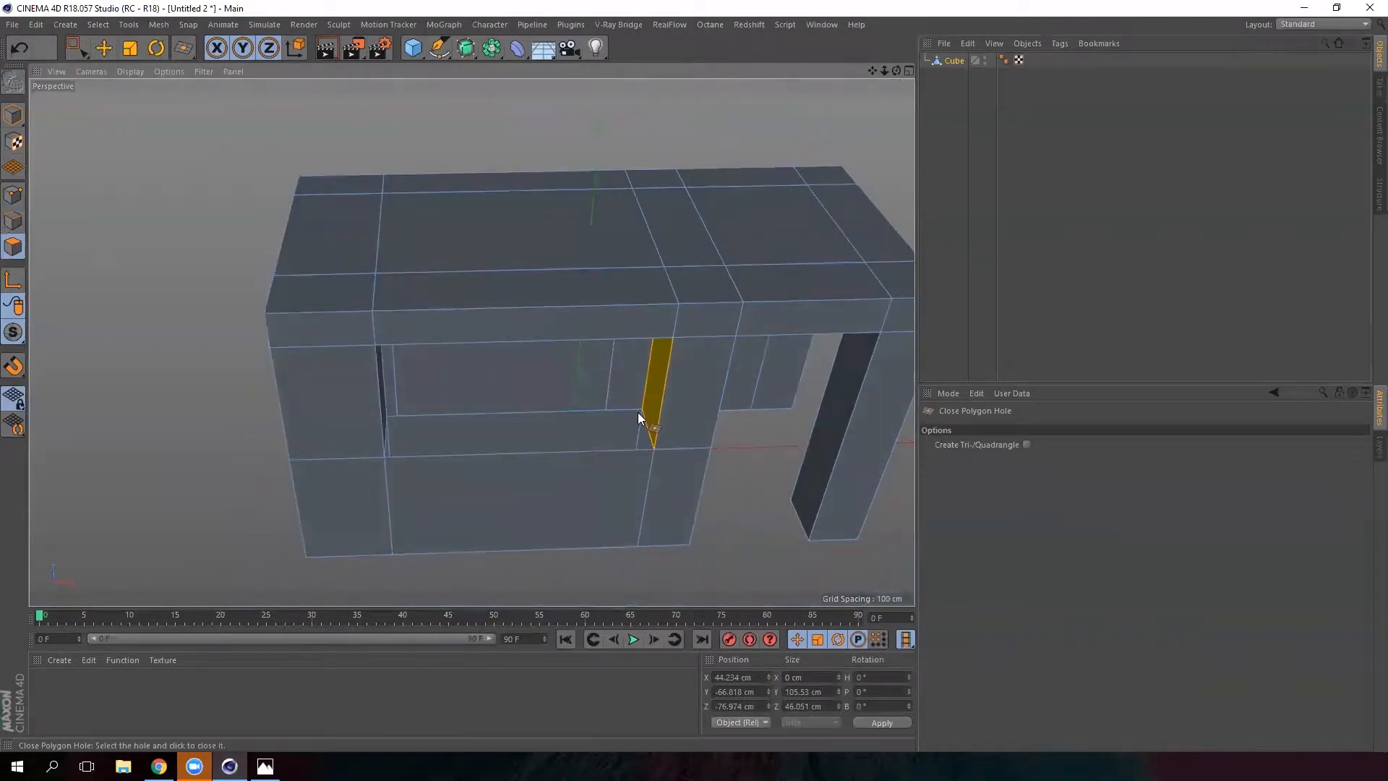
pyautogui.click(645, 409)
# Return to model mode, add a Subdivision Surface and make the Cube its child
pyautogui.click(106, 47)
pyautogui.click(13, 115)
pyautogui.keyDown('alt'); pyautogui.moveTo(664, 467); pyautogui.dragTo(597, 418); pyautogui.keyUp('alt')
pyautogui.scroll(-4, 597, 418)
pyautogui.keyDown('alt'); pyautogui.moveTo(670, 466); pyautogui.dragTo(533, 423); pyautogui.keyUp('alt')
pyautogui.scroll(2, 449, 389)
pyautogui.keyDown('alt'); pyautogui.moveTo(655, 318); pyautogui.dragTo(660, 364); pyautogui.keyUp('alt')
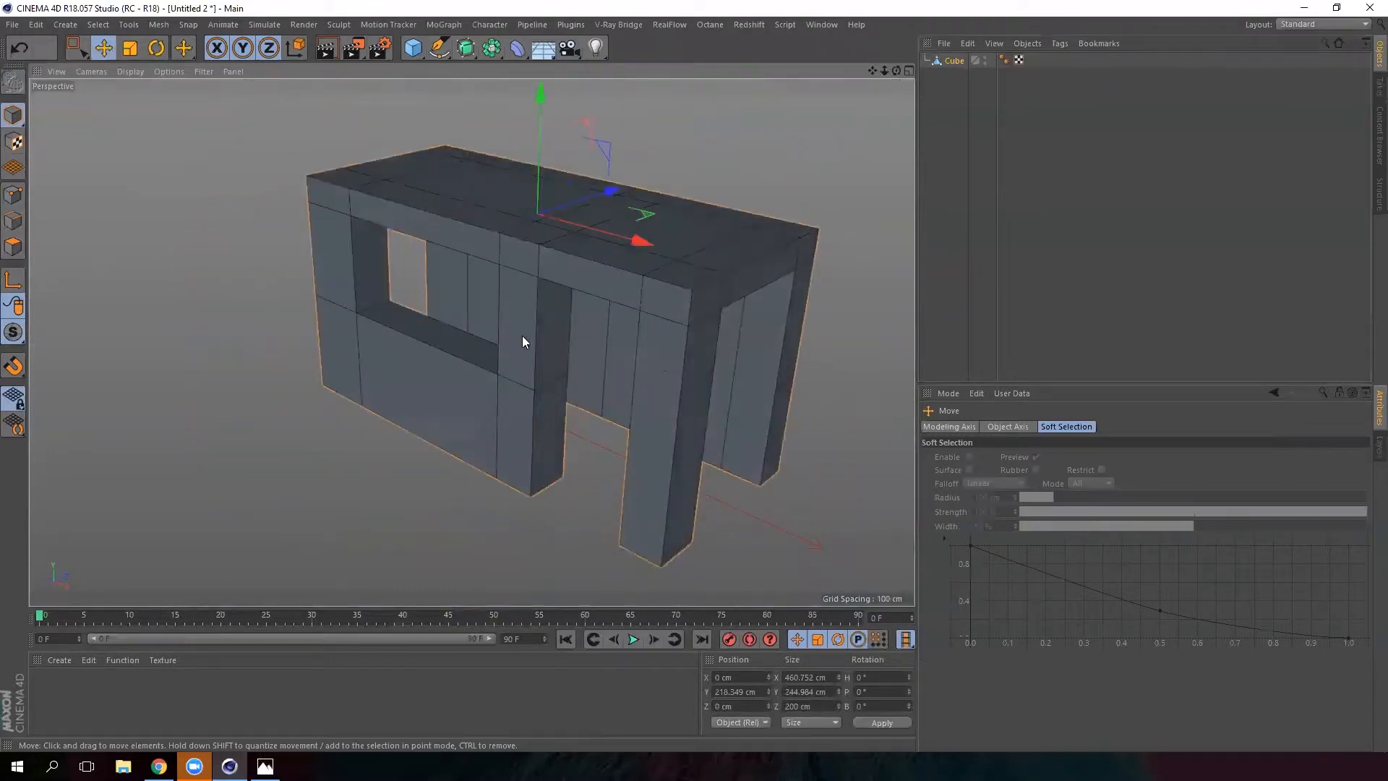
pyautogui.click(466, 50)
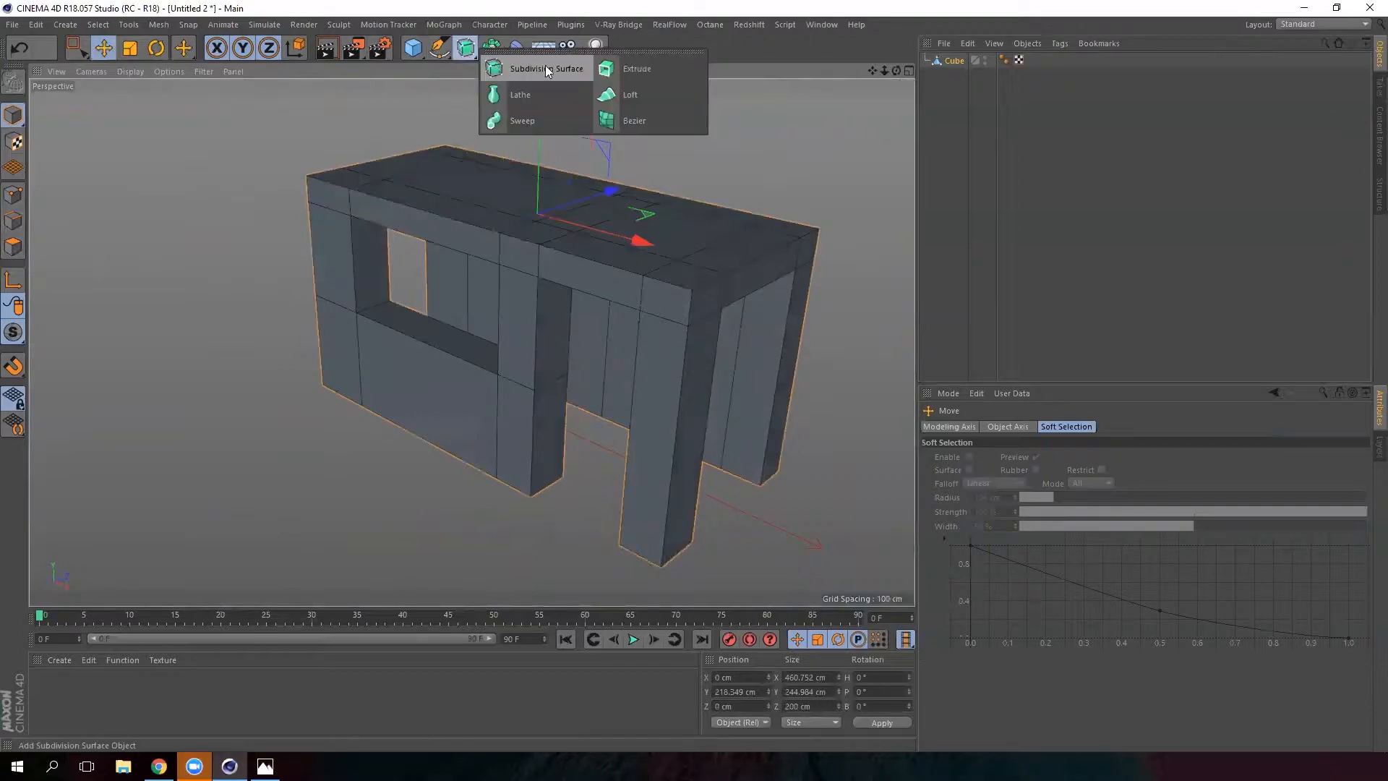
pyautogui.click(545, 68)
pyautogui.moveTo(954, 76); pyautogui.dragTo(982, 61)
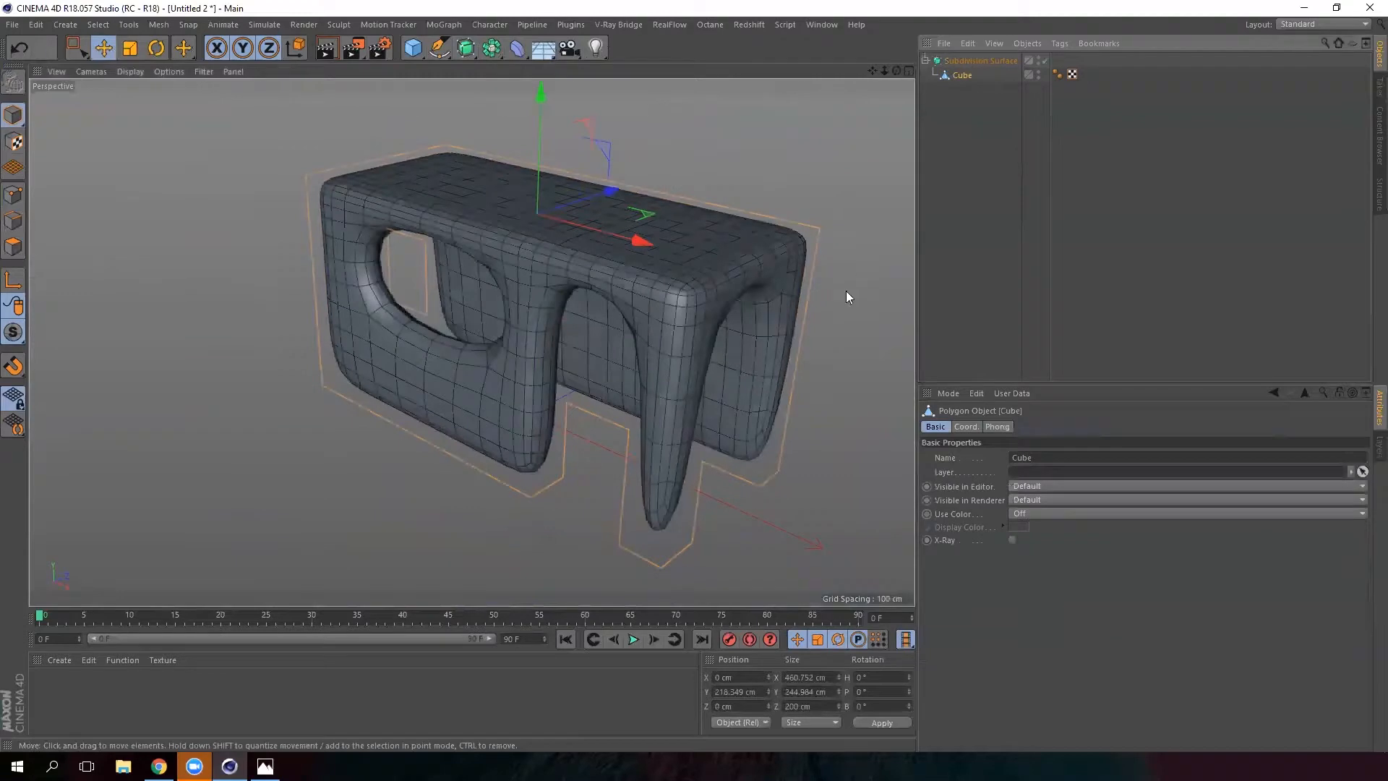
# Check the smoothed building from different angles and disable the Subdivision Surface to show the unsmoothed mesh
pyautogui.keyDown('alt'); pyautogui.moveTo(584, 349); pyautogui.dragTo(660, 328); pyautogui.keyUp('alt')
pyautogui.keyDown('alt'); pyautogui.moveTo(735, 273); pyautogui.dragTo(706, 275); pyautogui.keyUp('alt')
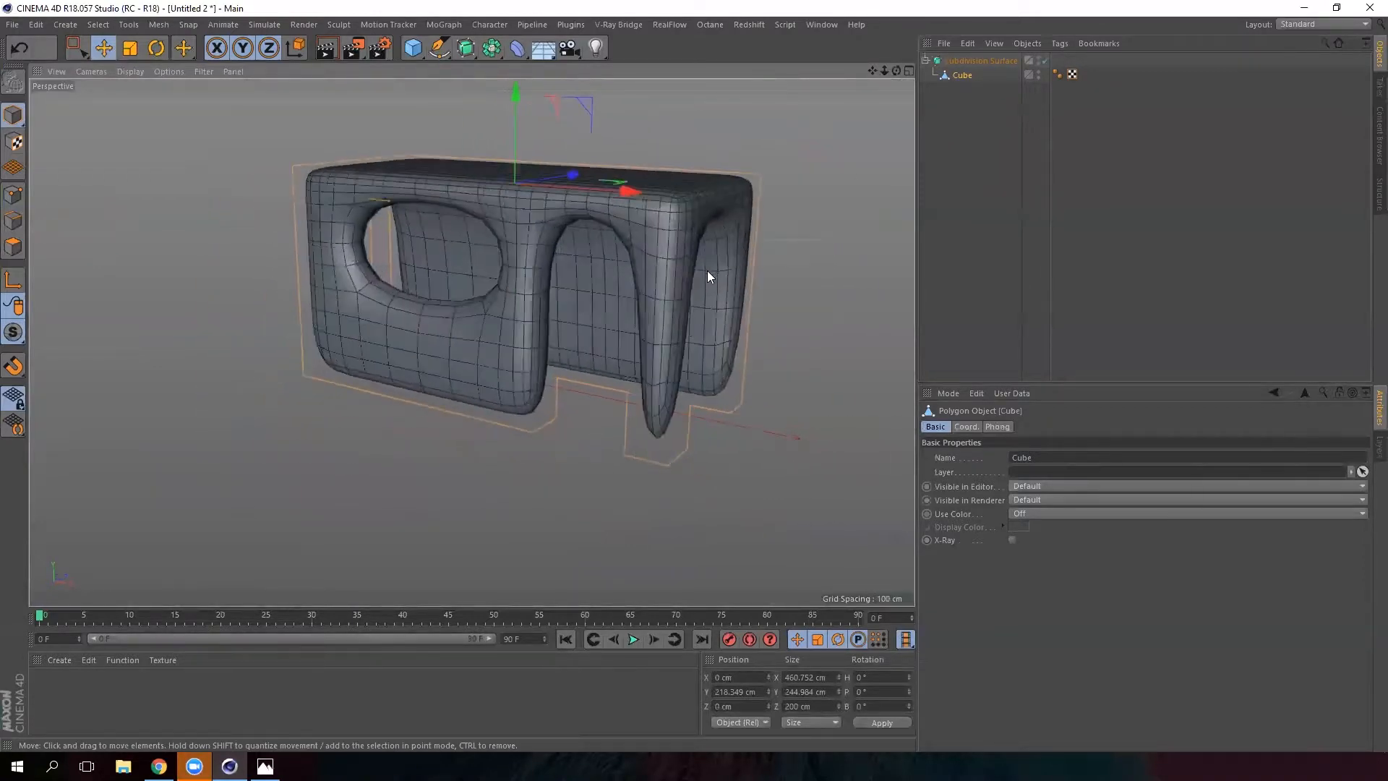
pyautogui.click(1045, 60)
pyautogui.scroll(5, 675, 200)
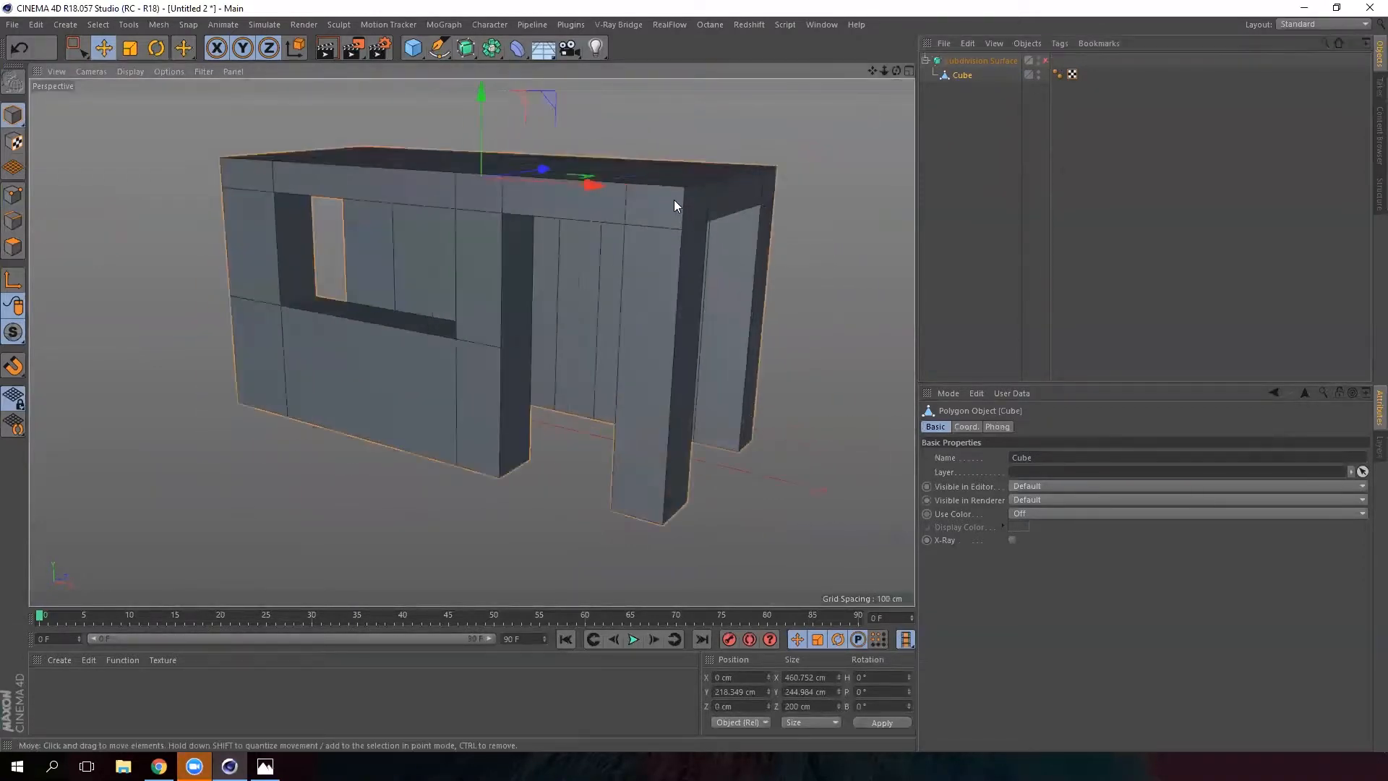
pyautogui.scroll(3, 678, 194)
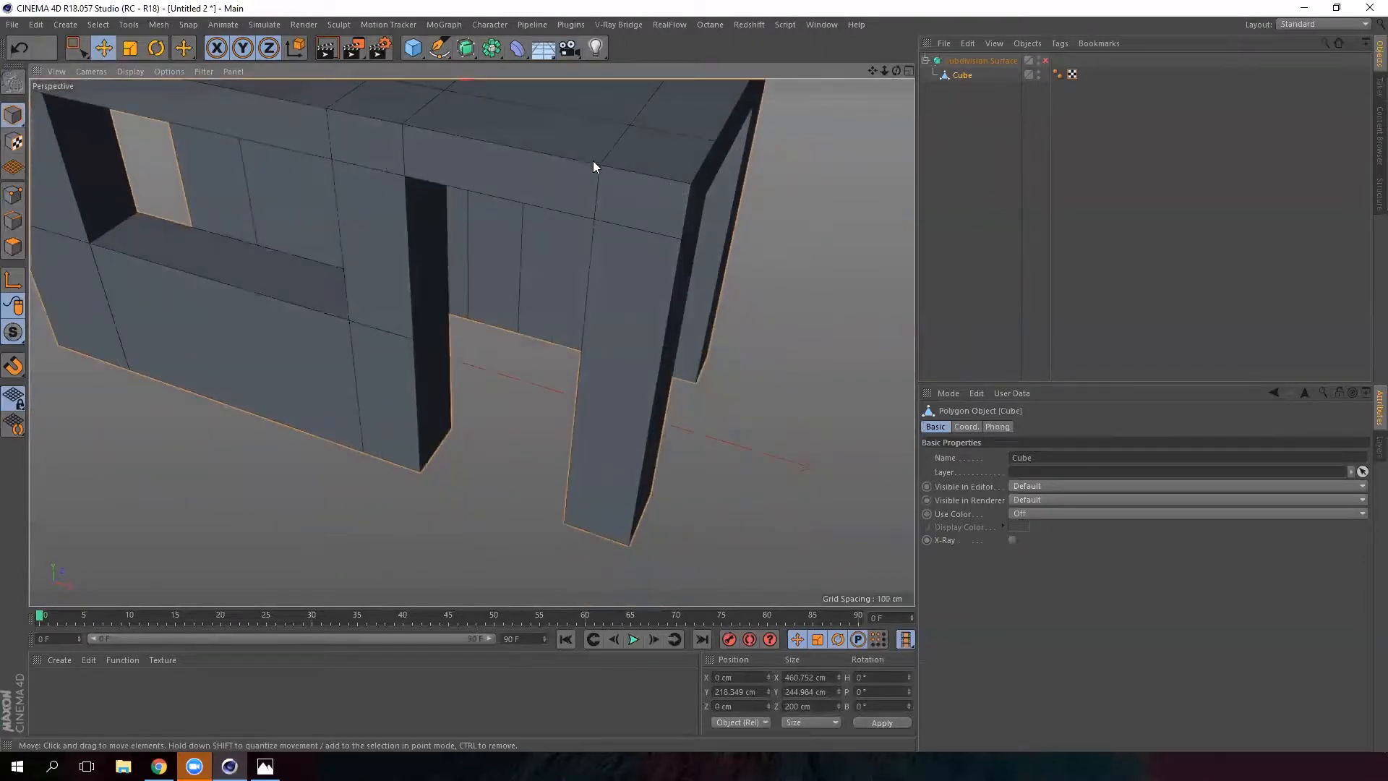
pyautogui.keyDown('alt'); pyautogui.moveTo(639, 348); pyautogui.dragTo(614, 389); pyautogui.keyUp('alt')
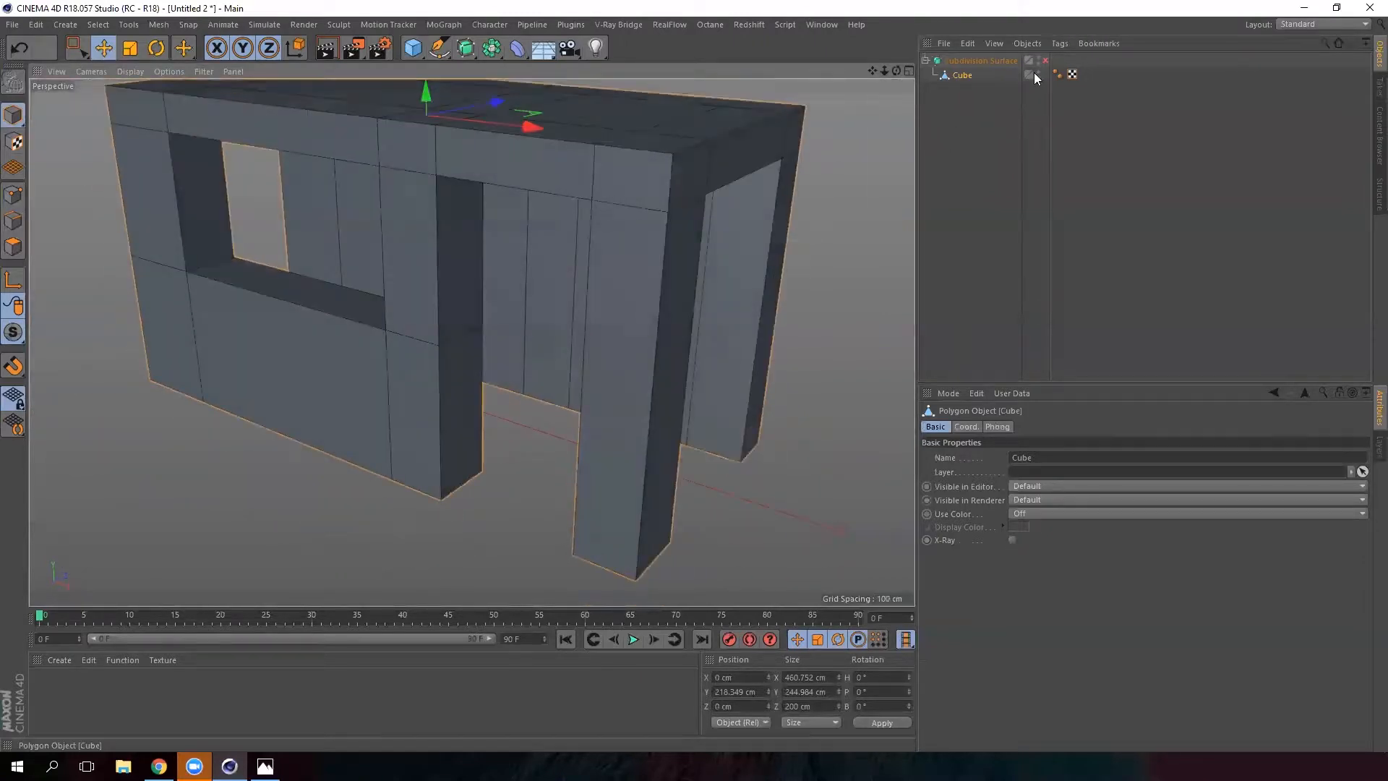
pyautogui.scroll(3, 669, 225)
pyautogui.scroll(-5, 687, 223)
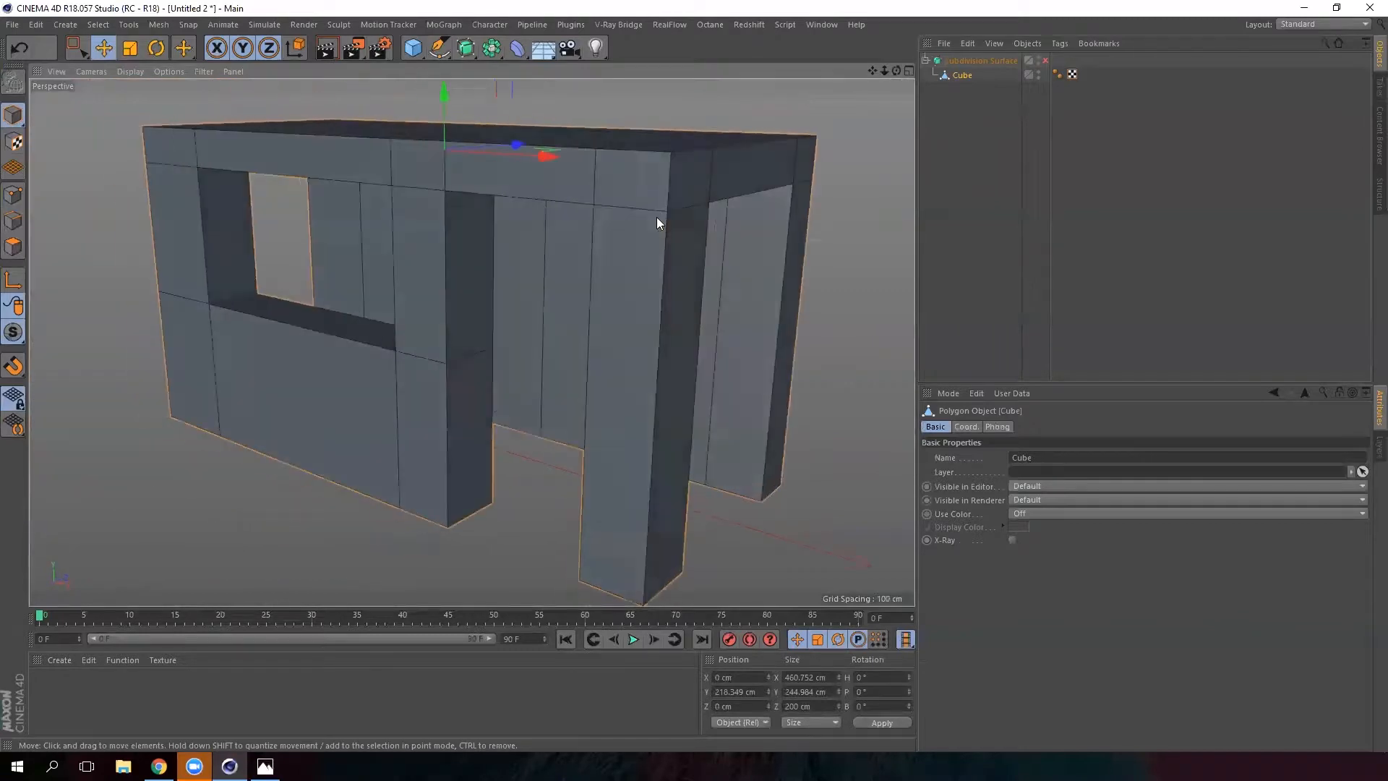
pyautogui.keyDown('alt'); pyautogui.moveTo(665, 223); pyautogui.dragTo(630, 287); pyautogui.keyUp('alt')
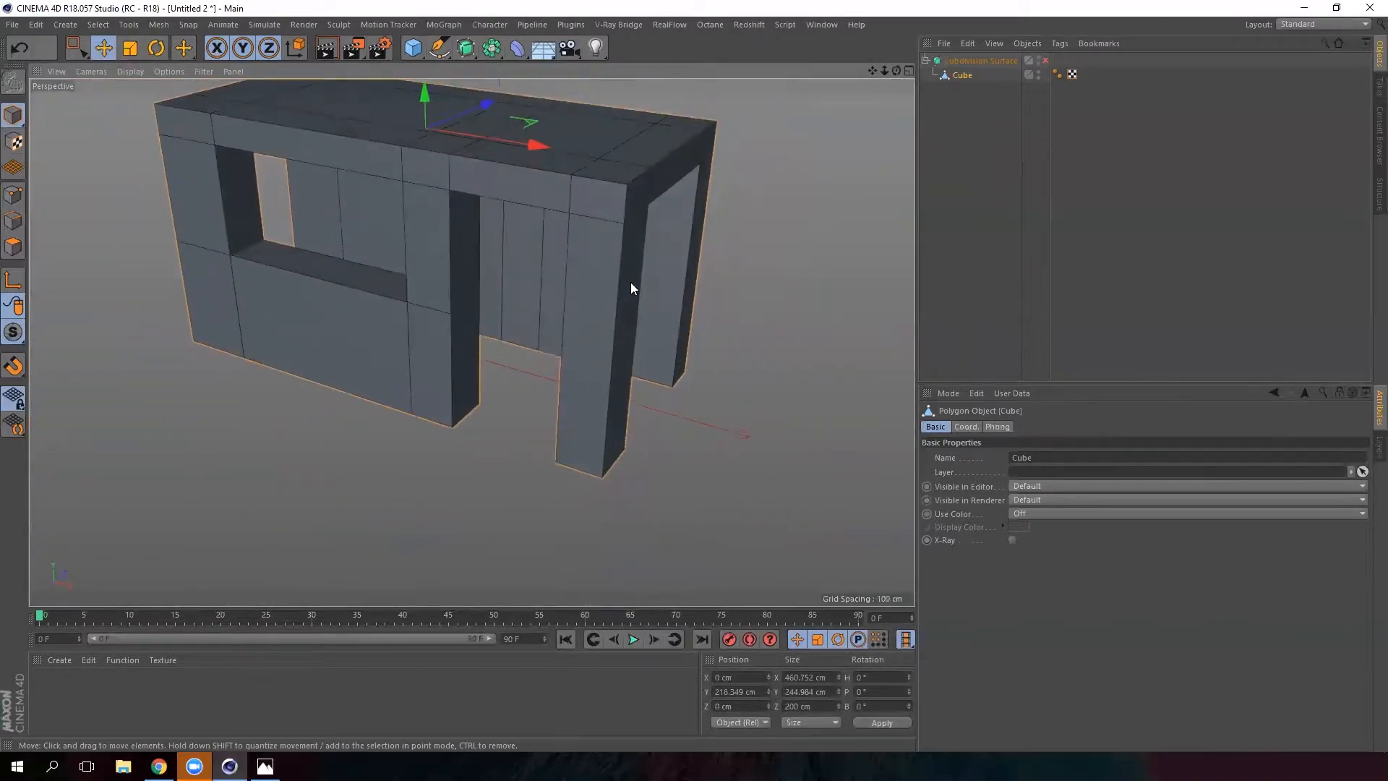
# Switch to edge mode and activate Loop/Path Cut on the building mesh
pyautogui.rightClick(526, 386)
pyautogui.press('Escape')
pyautogui.click(16, 226)
pyautogui.keyDown('alt'); pyautogui.moveTo(597, 375); pyautogui.dragTo(535, 457); pyautogui.keyUp('alt')
pyautogui.rightClick(535, 456)
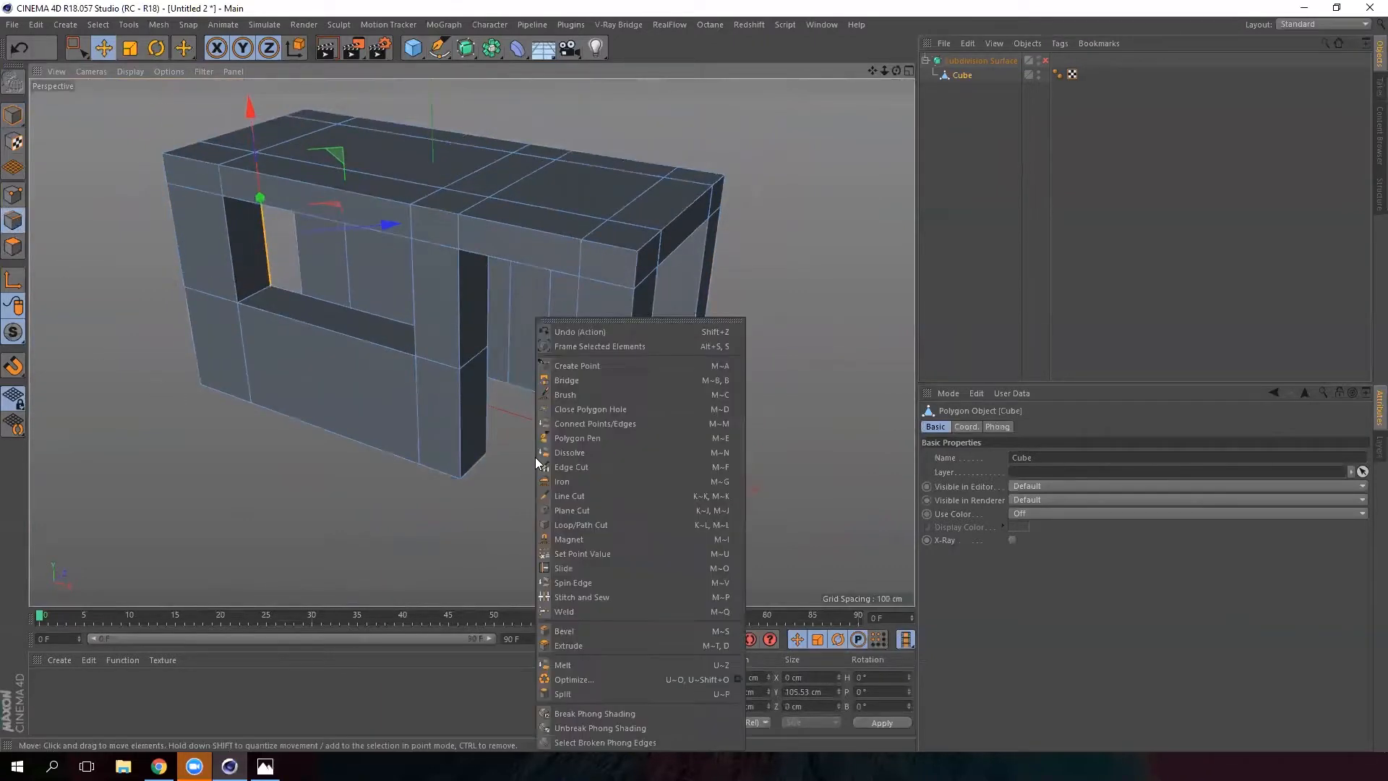
pyautogui.click(585, 524)
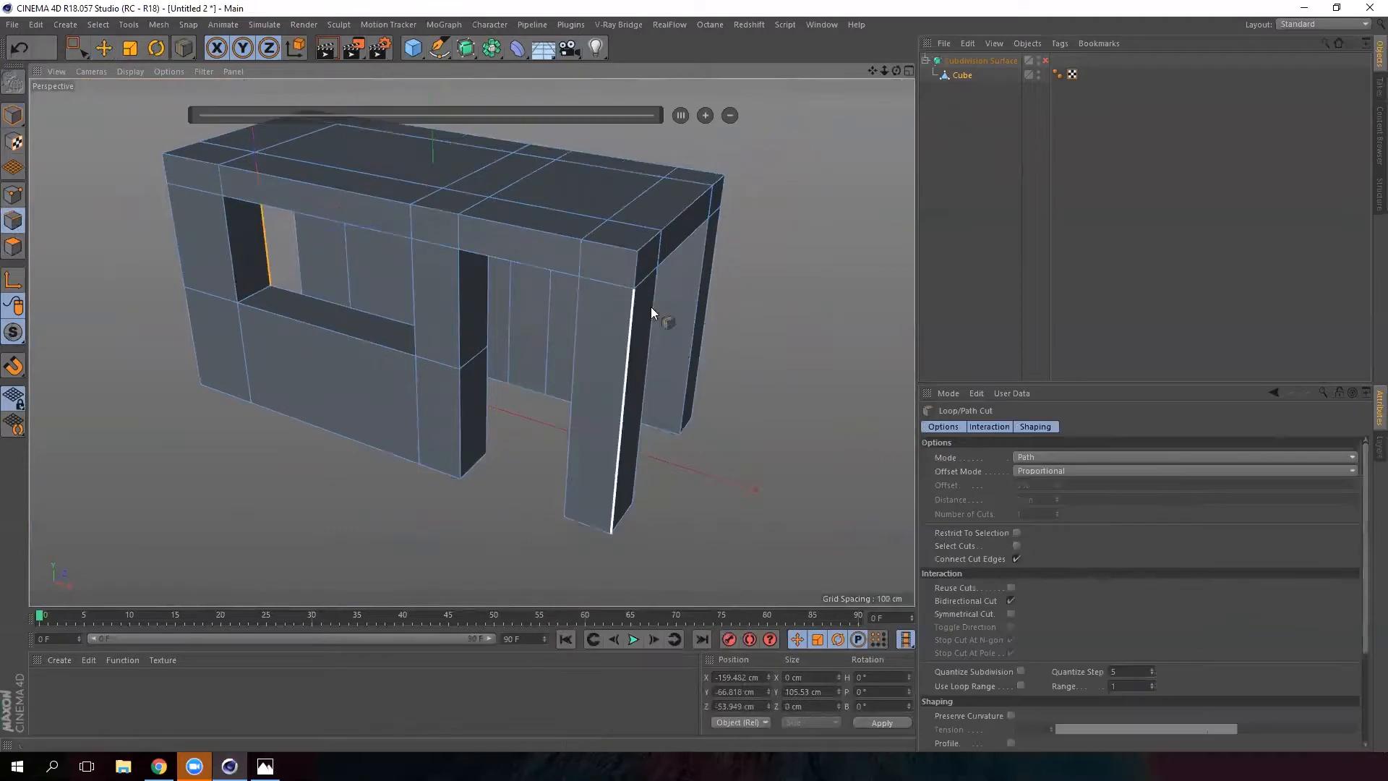
# Restart Loop/Path Cut and reselect the Cube inside the Subdivision Surface
pyautogui.scroll(5, 651, 306)
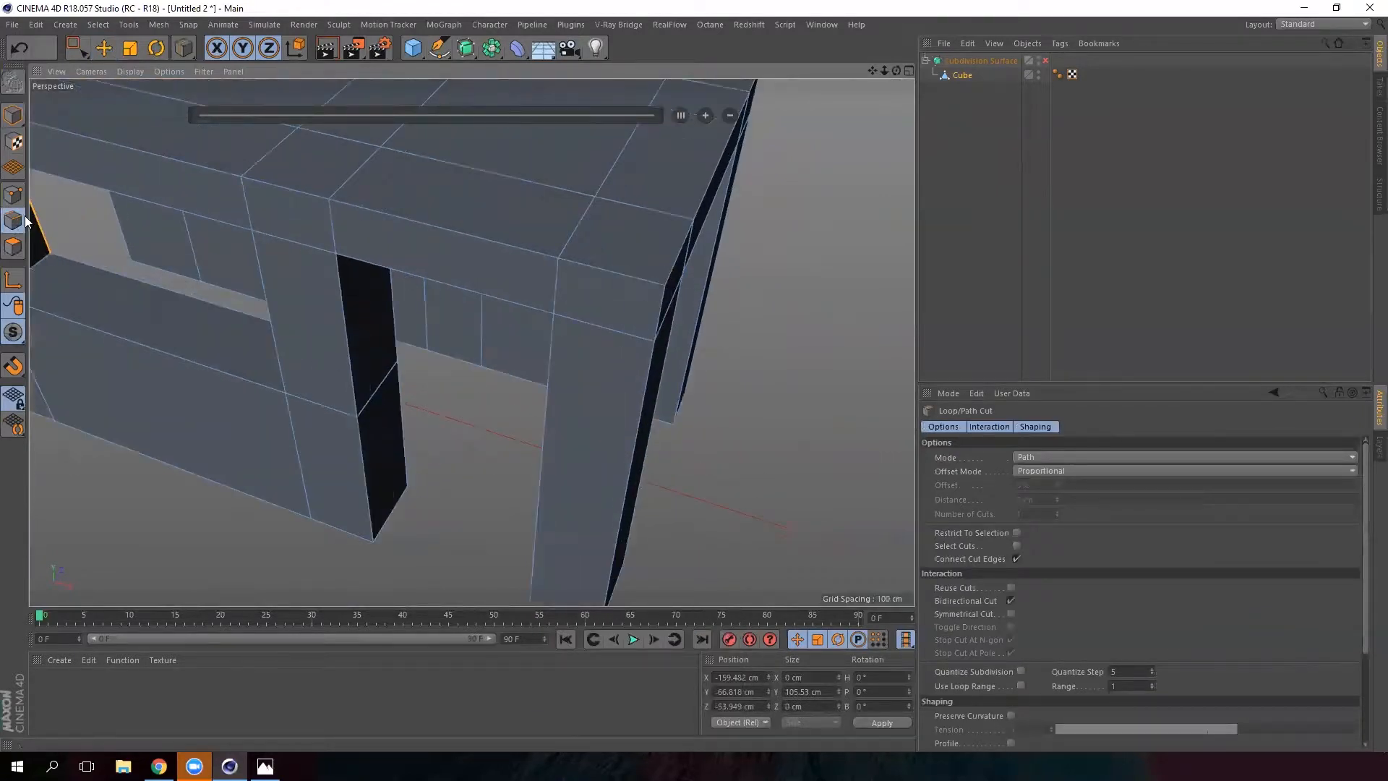
pyautogui.keyDown('alt'); pyautogui.moveTo(645, 321); pyautogui.dragTo(618, 263); pyautogui.keyUp('alt')
pyautogui.rightClick(624, 493)
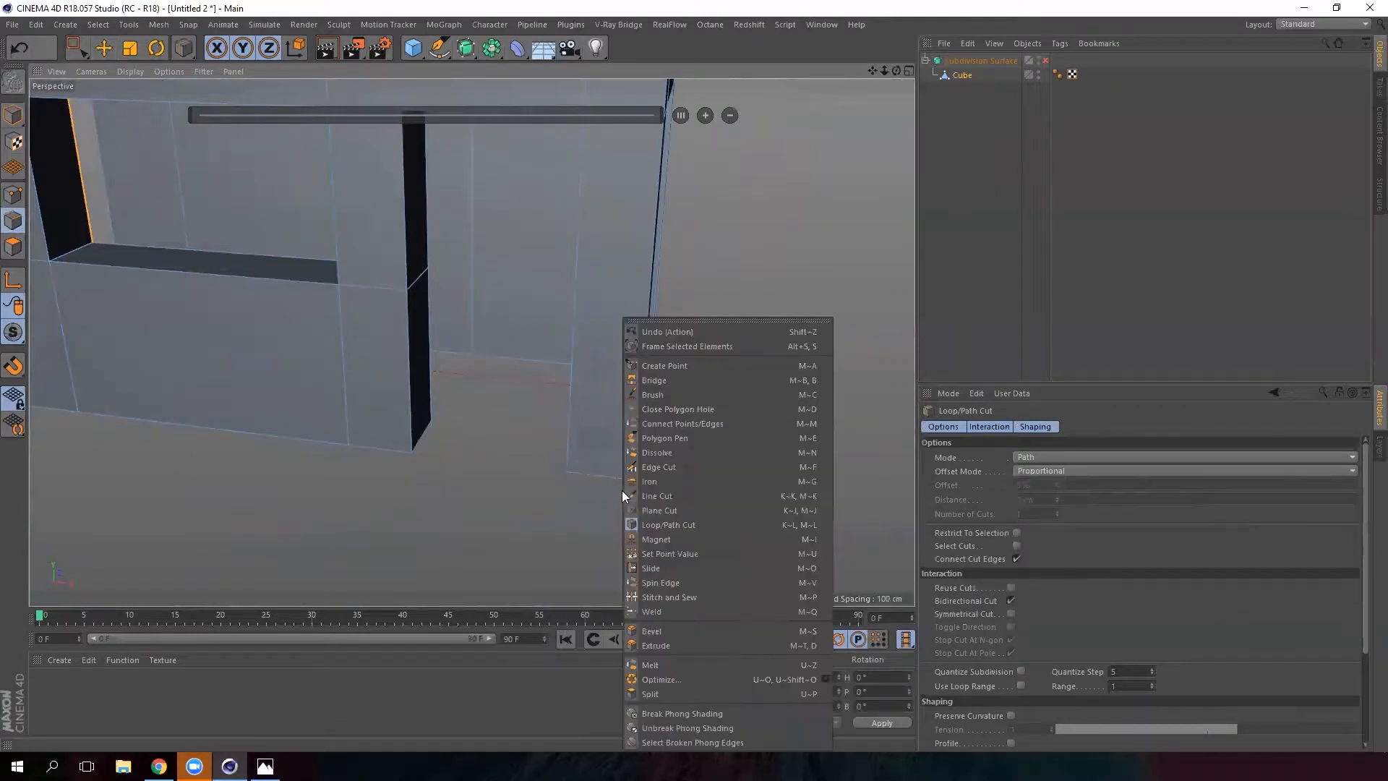
pyautogui.click(655, 526)
pyautogui.keyDown('alt'); pyautogui.moveTo(665, 400); pyautogui.dragTo(648, 451, button='middle'); pyautogui.keyUp('alt')
pyautogui.click(963, 91)
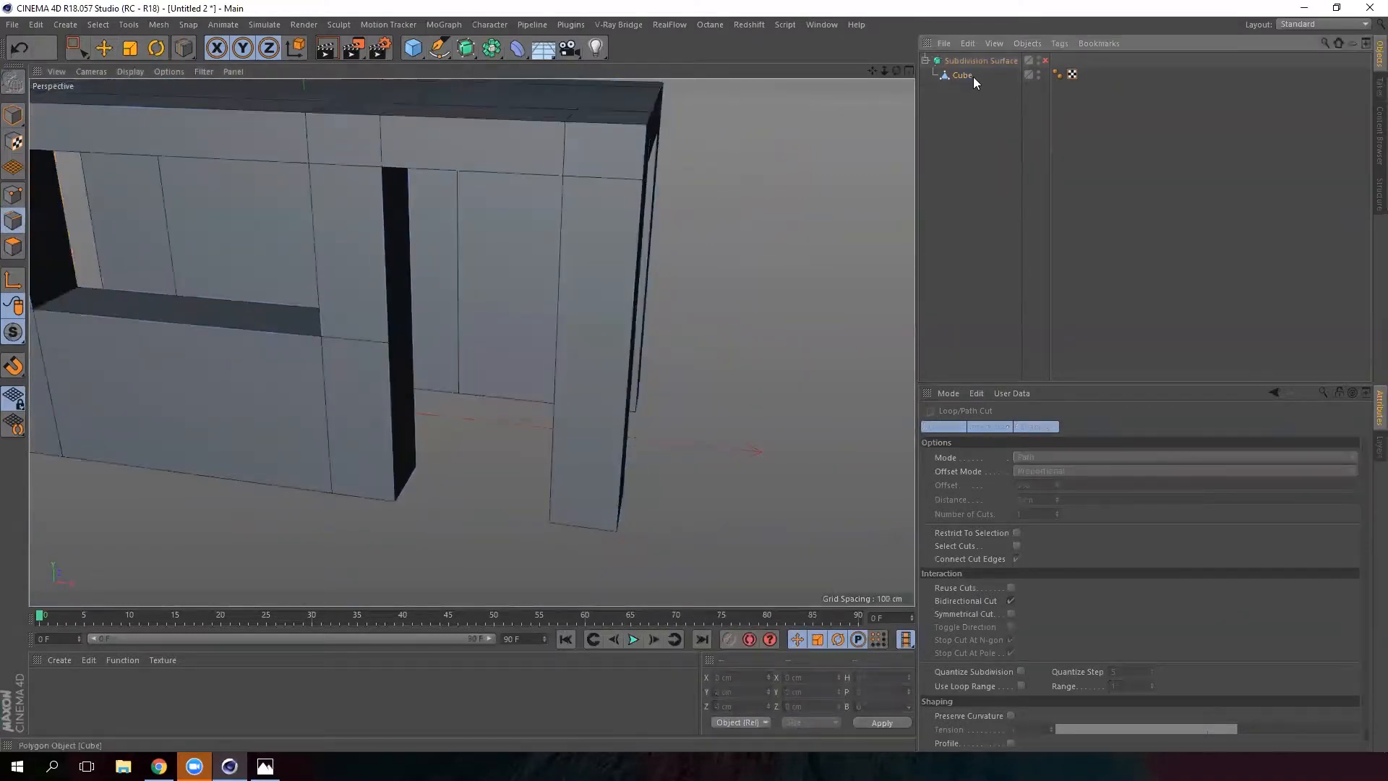
pyautogui.click(973, 77)
pyautogui.keyDown('alt'); pyautogui.moveTo(643, 151); pyautogui.dragTo(616, 279); pyautogui.keyUp('alt')
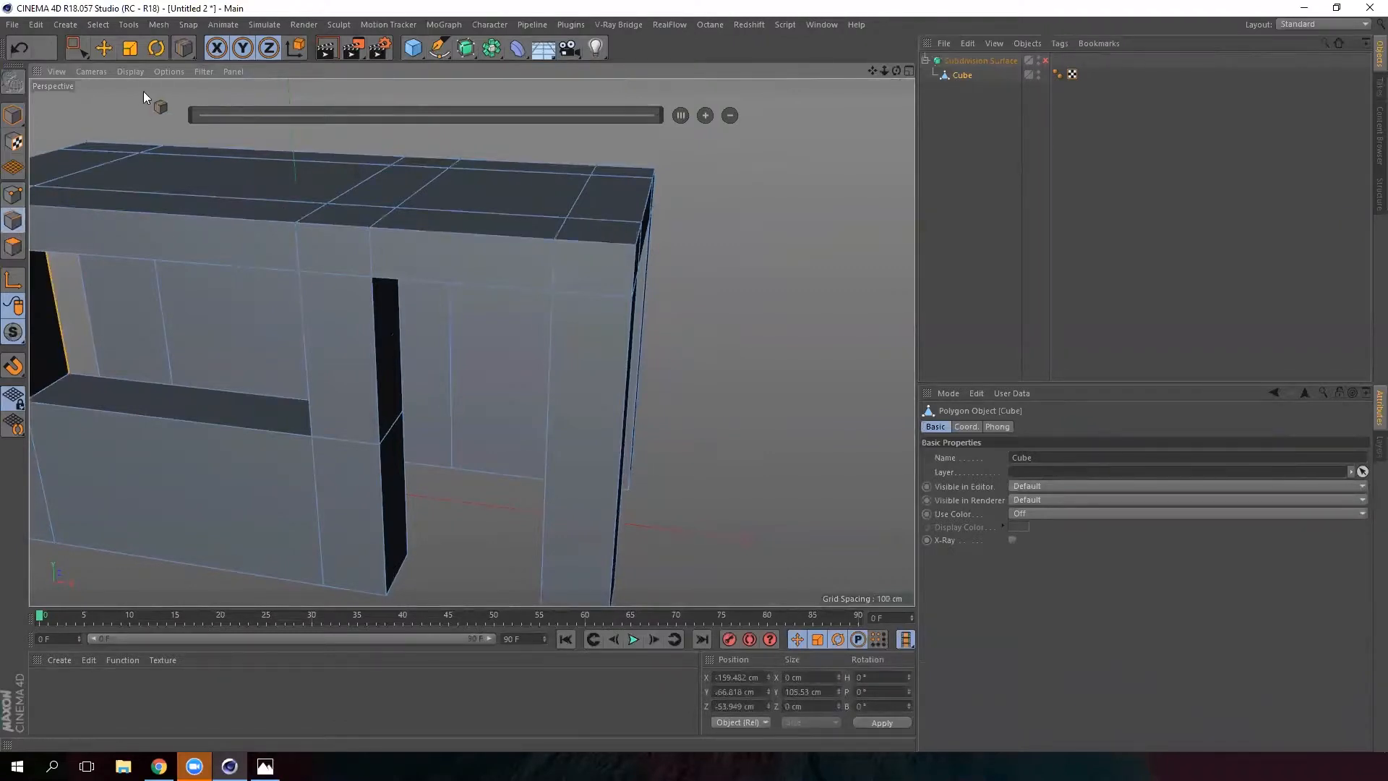
pyautogui.moveTo(597, 264)
pyautogui.keyDown('alt'); pyautogui.mouseDown()
pyautogui.moveTo(496, 276)
pyautogui.moveTo(577, 251)
pyautogui.mouseUp(); pyautogui.keyUp('alt')
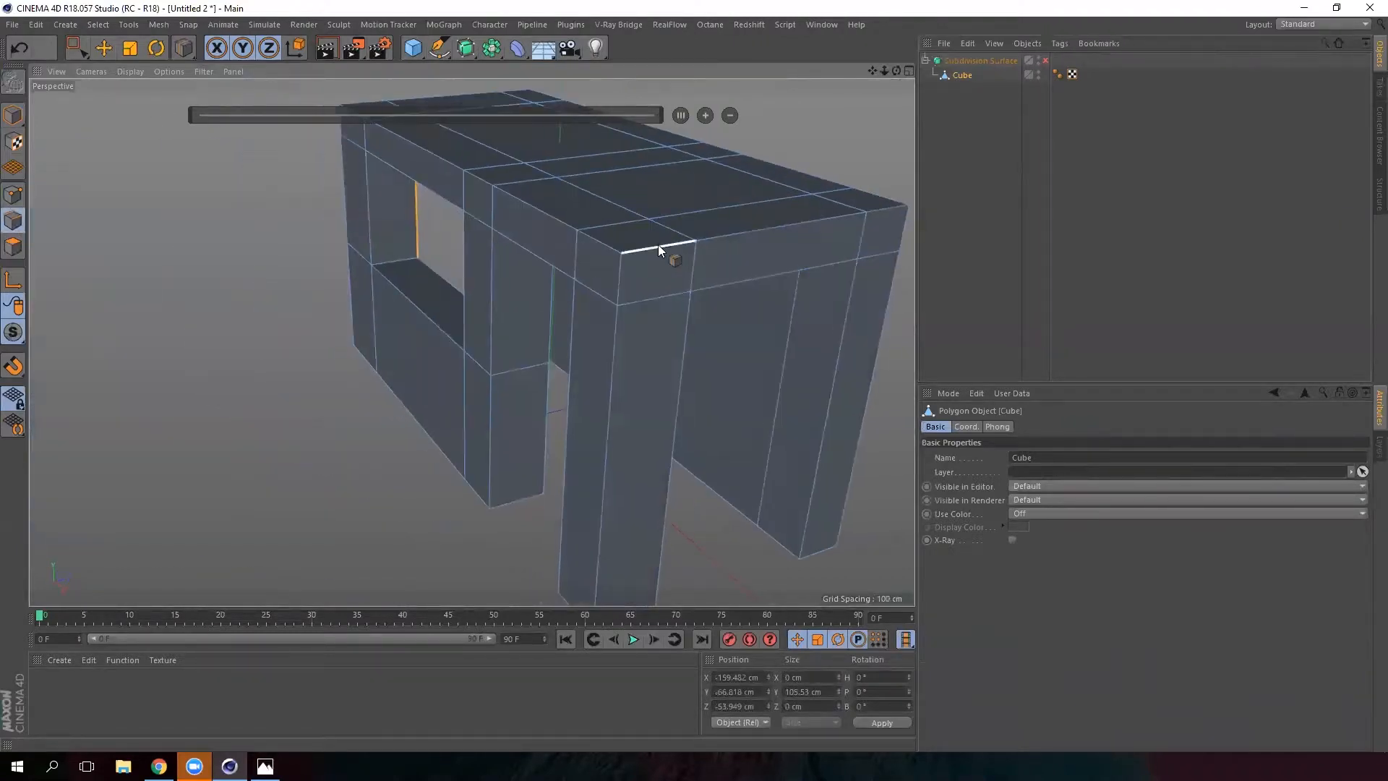
pyautogui.rightClick(649, 250)
pyautogui.click(703, 452)
pyautogui.keyDown('alt'); pyautogui.moveTo(681, 432); pyautogui.dragTo(626, 256); pyautogui.keyUp('alt')
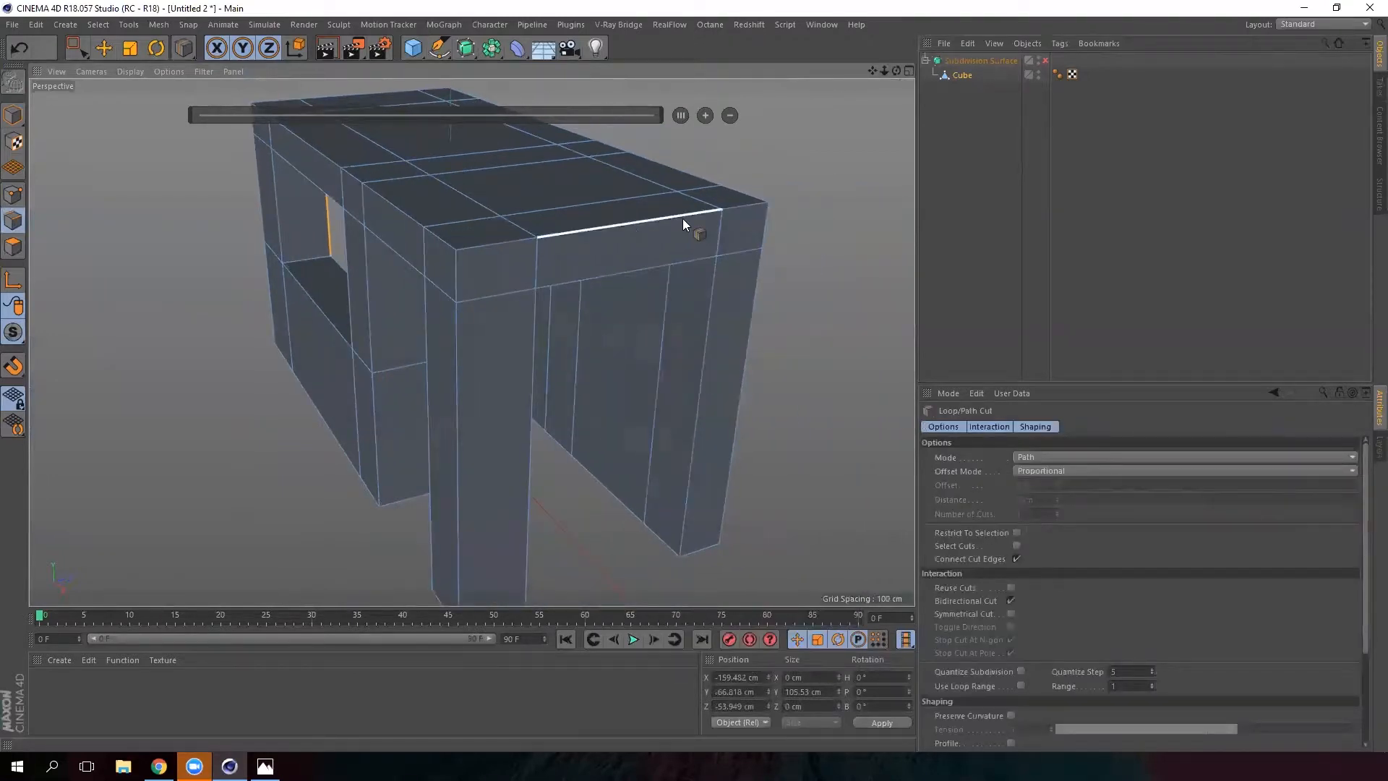
pyautogui.scroll(3, 540, 275)
pyautogui.scroll(-3, 540, 297)
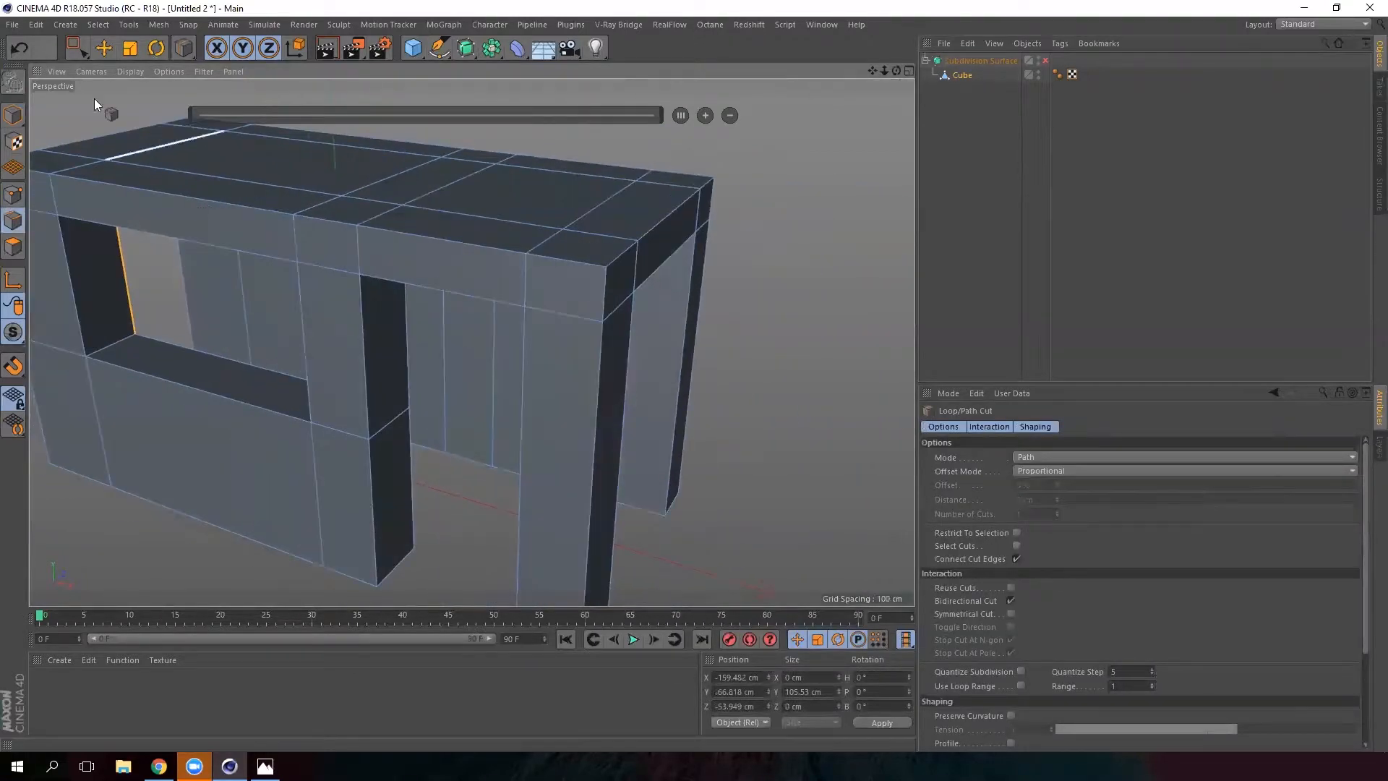
# Clear the selected window edge with the Move tool and activate Loop/Path Cut on the building mesh
pyautogui.click(104, 48)
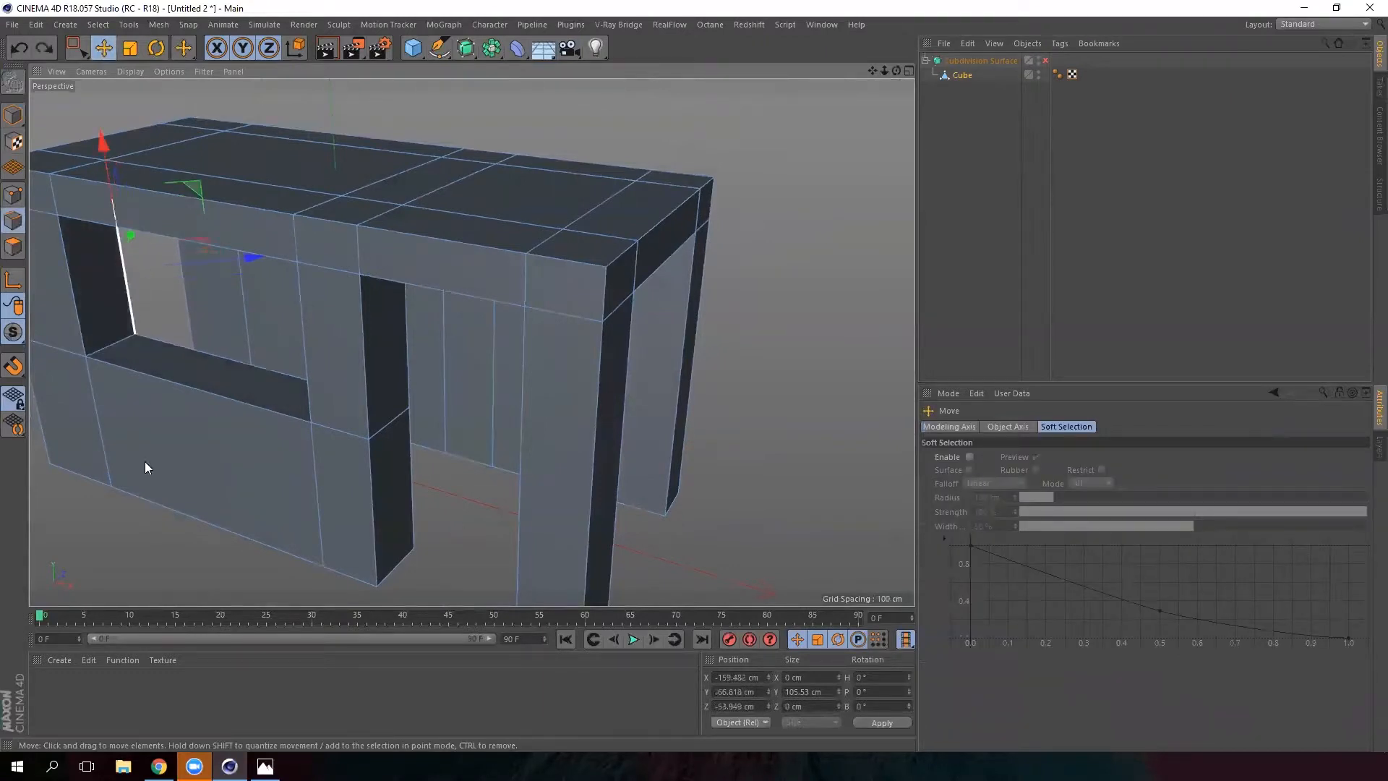
pyautogui.click(98, 334)
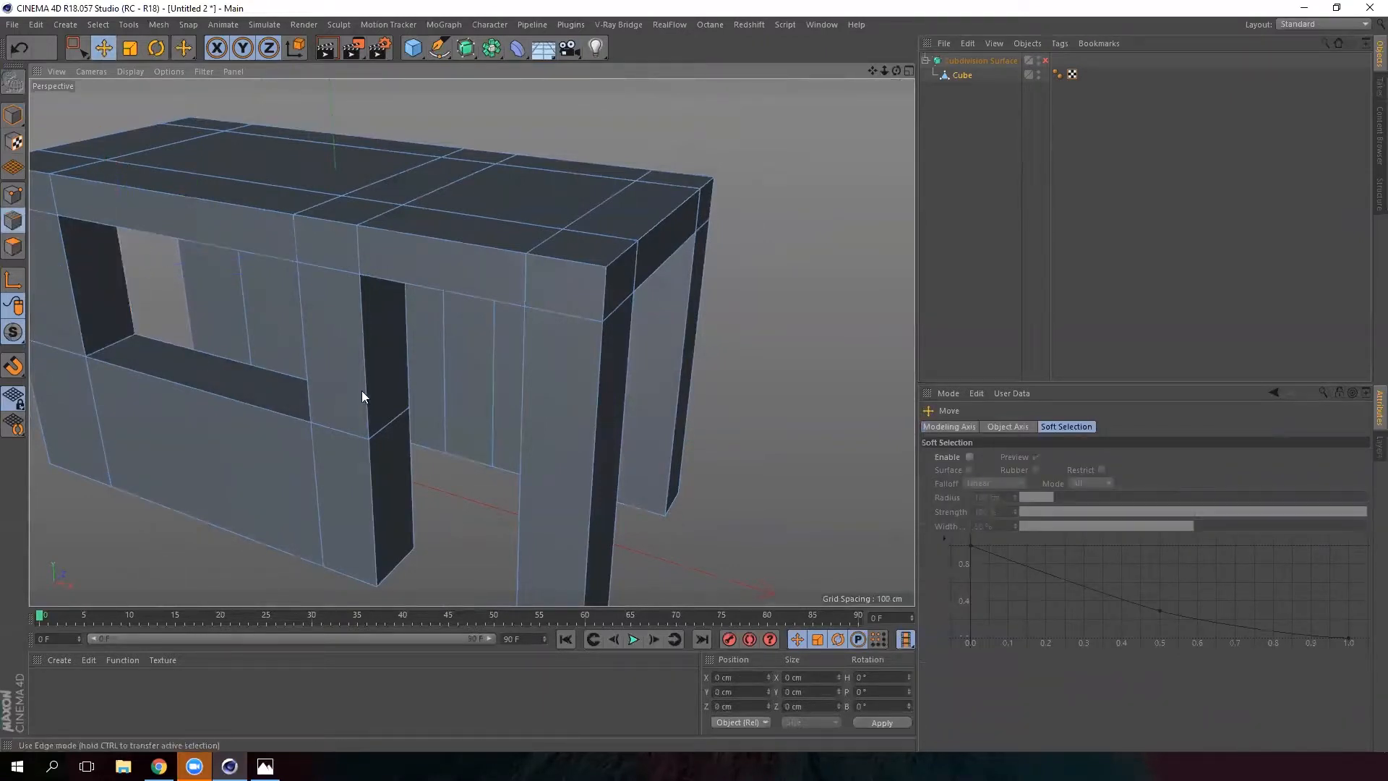
pyautogui.scroll(-3, 372, 391)
pyautogui.keyDown('alt'); pyautogui.moveTo(457, 384); pyautogui.dragTo(493, 352, button='middle'); pyautogui.keyUp('alt')
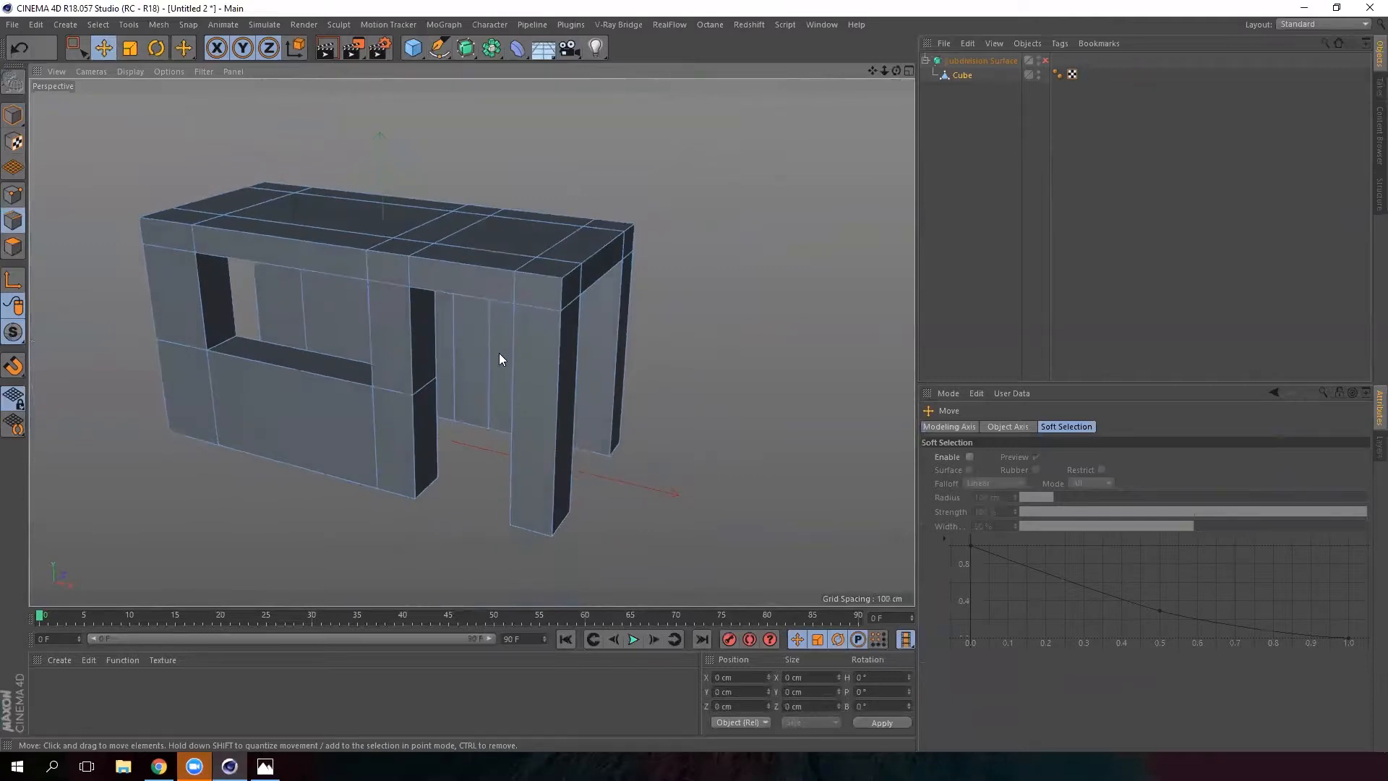
pyautogui.rightClick(498, 355)
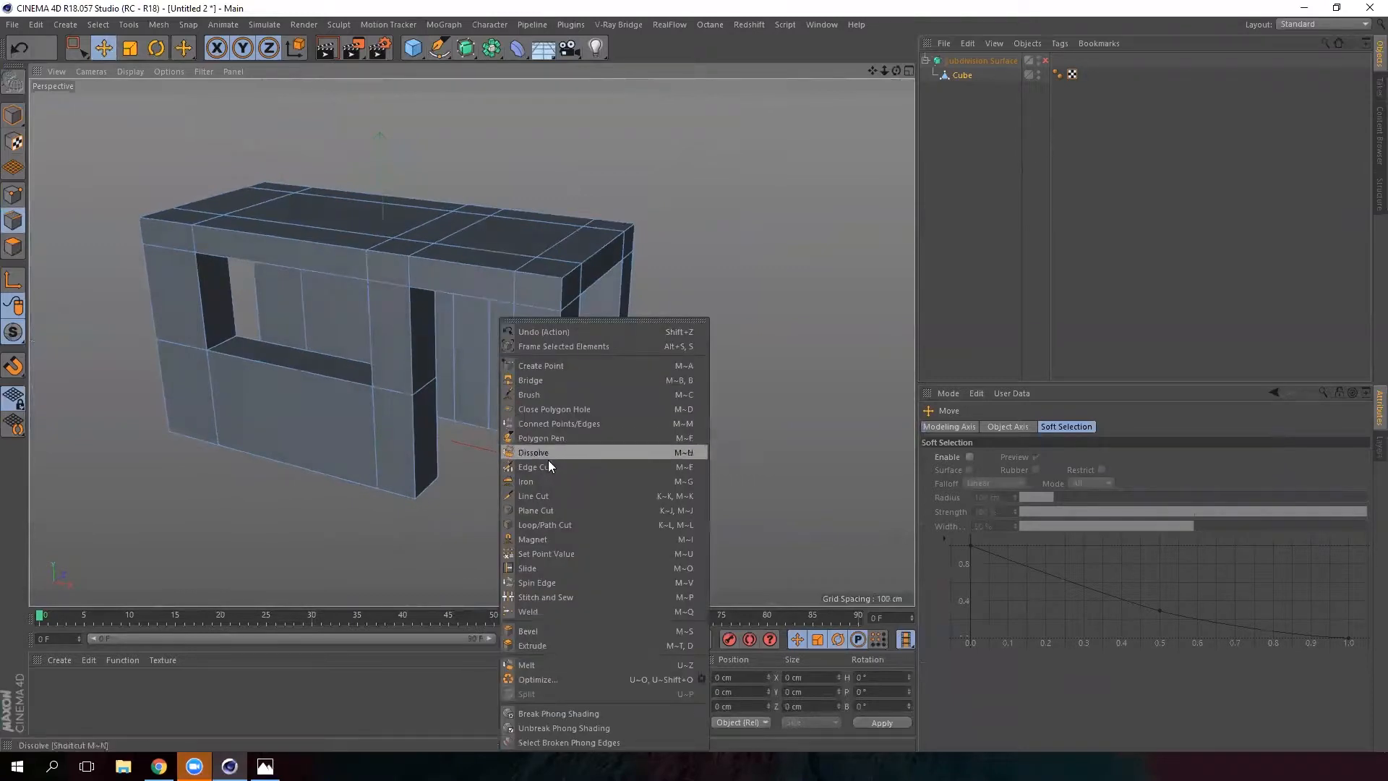
pyautogui.click(544, 524)
# Cut an edge loop at 90.104 % close to the building's open end, running across the roof and down the legs
pyautogui.scroll(5, 564, 312)
pyautogui.keyDown('alt'); pyautogui.moveTo(578, 311); pyautogui.dragTo(612, 266, button='middle'); pyautogui.keyUp('alt')
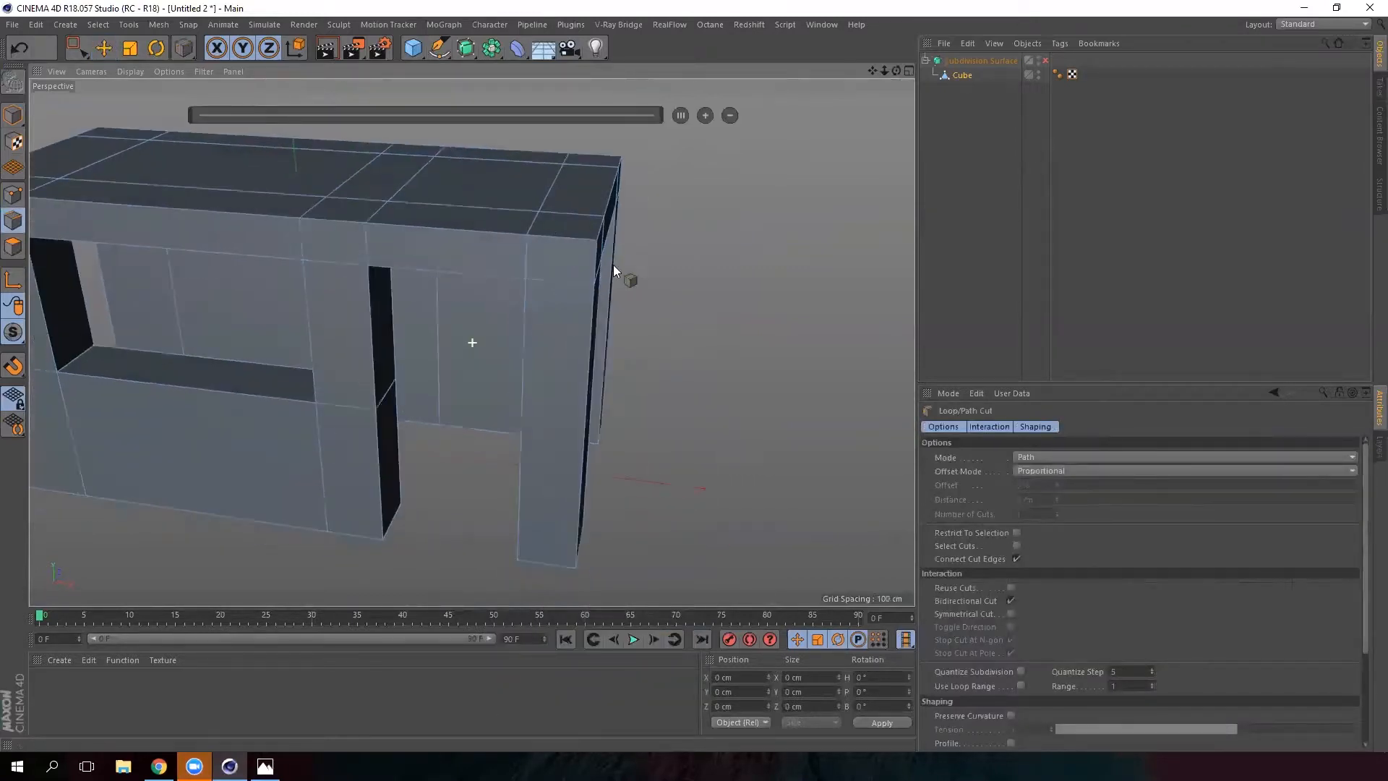
pyautogui.scroll(-2, 613, 265)
pyautogui.keyDown('alt'); pyautogui.moveTo(597, 291); pyautogui.dragTo(579, 283); pyautogui.keyUp('alt')
pyautogui.keyDown('alt'); pyautogui.moveTo(578, 283); pyautogui.dragTo(573, 304, button='middle'); pyautogui.keyUp('alt')
pyautogui.keyDown('alt'); pyautogui.moveTo(611, 253); pyautogui.dragTo(595, 280, button='middle'); pyautogui.keyUp('alt')
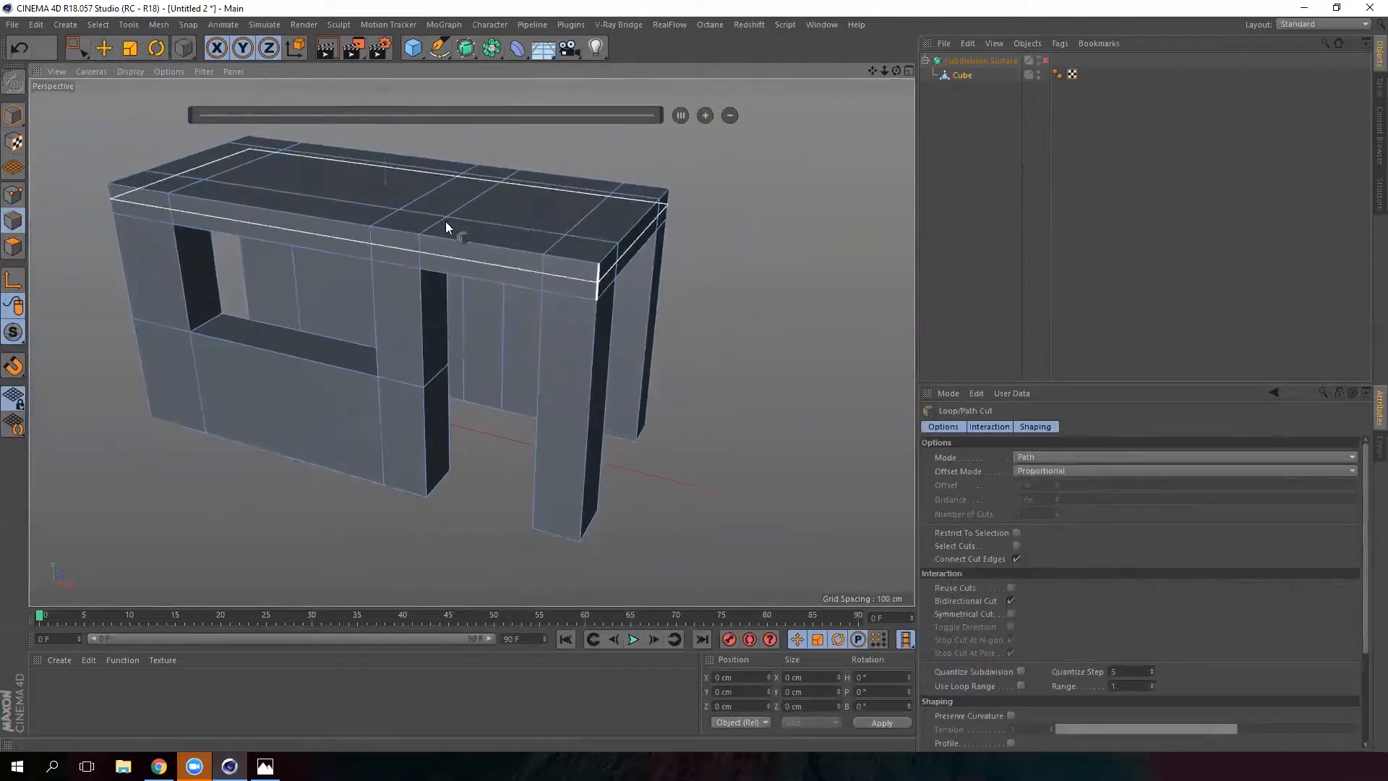
pyautogui.keyDown('alt'); pyautogui.moveTo(594, 274); pyautogui.dragTo(619, 286); pyautogui.keyUp('alt')
pyautogui.keyDown('alt'); pyautogui.moveTo(606, 323); pyautogui.dragTo(565, 306, button='middle'); pyautogui.keyUp('alt')
pyautogui.scroll(3, 565, 307)
pyautogui.keyDown('alt'); pyautogui.moveTo(622, 296); pyautogui.dragTo(571, 293); pyautogui.keyUp('alt')
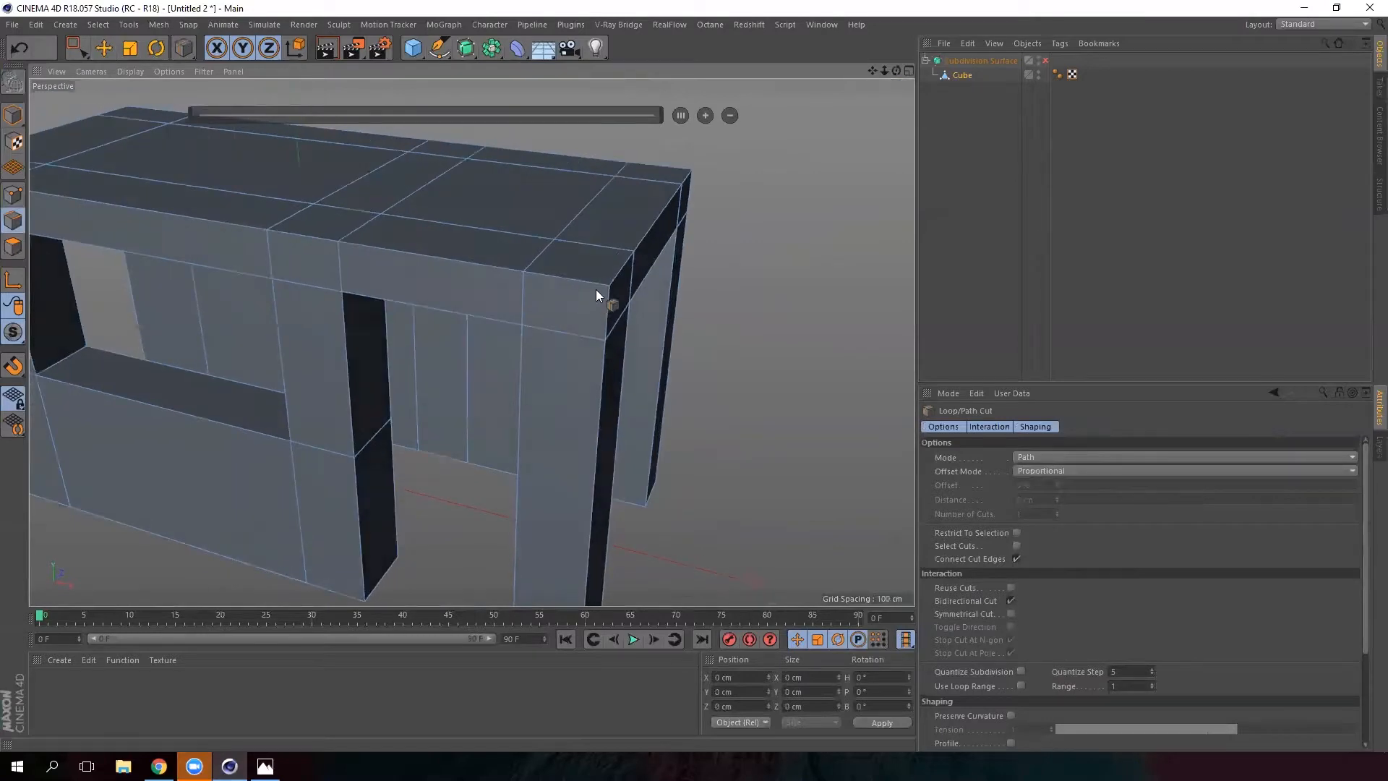
pyautogui.click(600, 284)
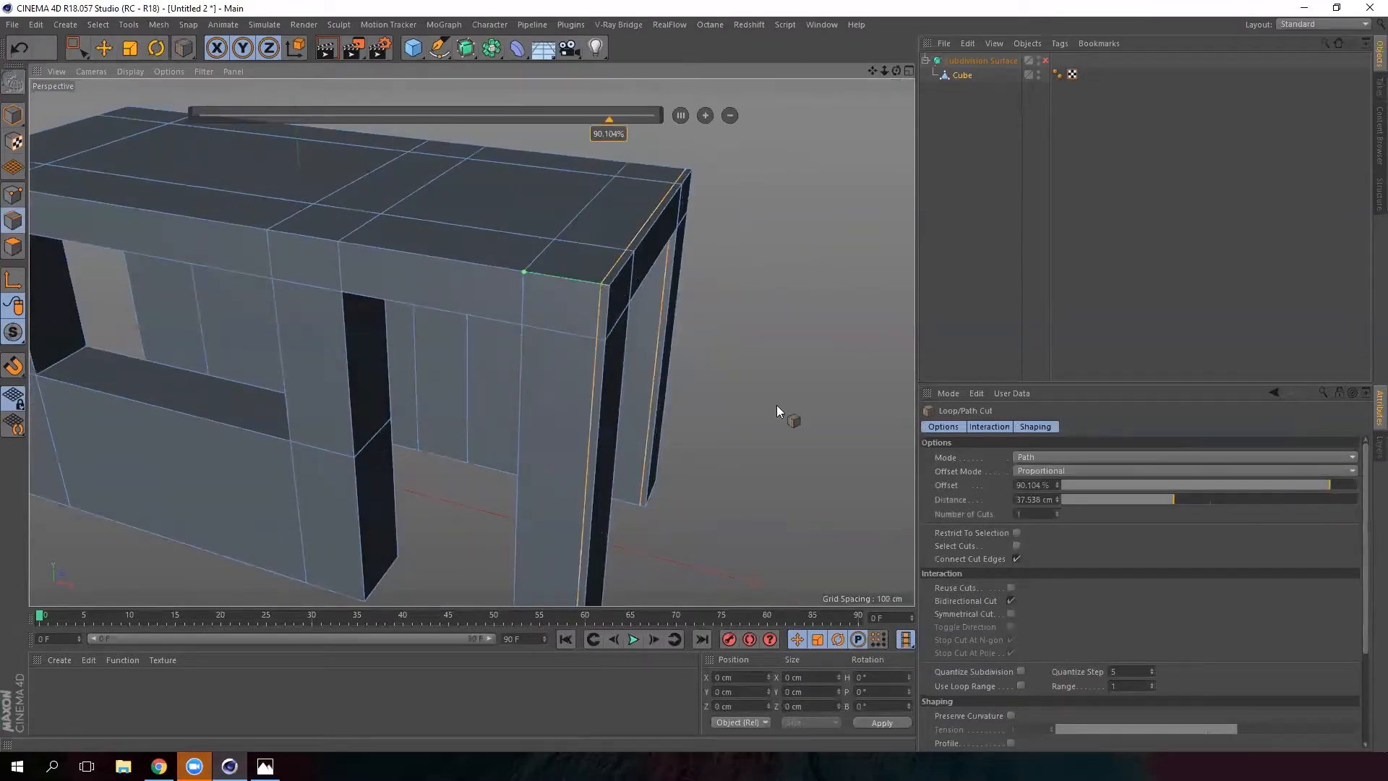
pyautogui.keyDown('alt'); pyautogui.moveTo(776, 405); pyautogui.dragTo(684, 404, button='right'); pyautogui.keyUp('alt')
pyautogui.keyDown('alt'); pyautogui.moveTo(684, 404); pyautogui.dragTo(606, 356, button='middle'); pyautogui.keyUp('alt')
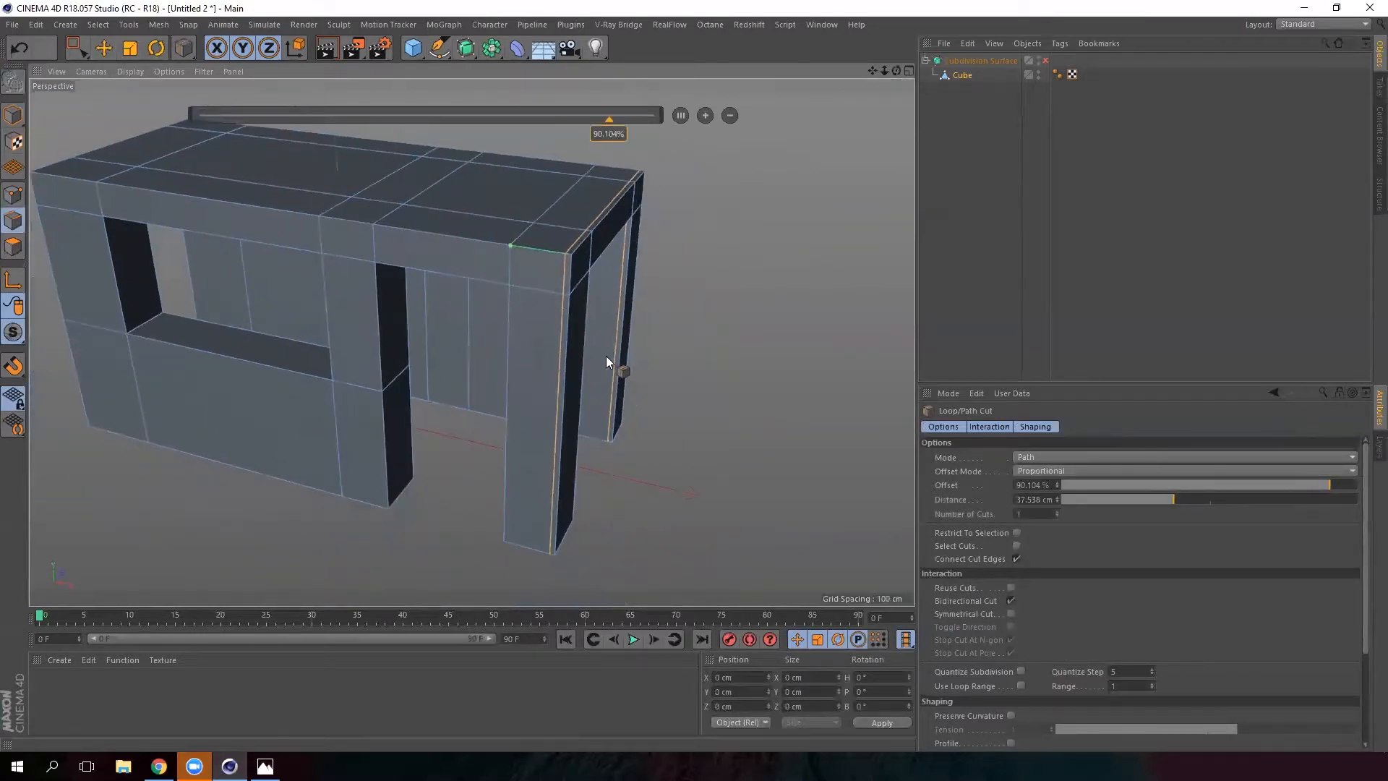
# Enable the Subdivision Surface and inspect how the building's open end and corner are smoothed
pyautogui.click(1046, 62)
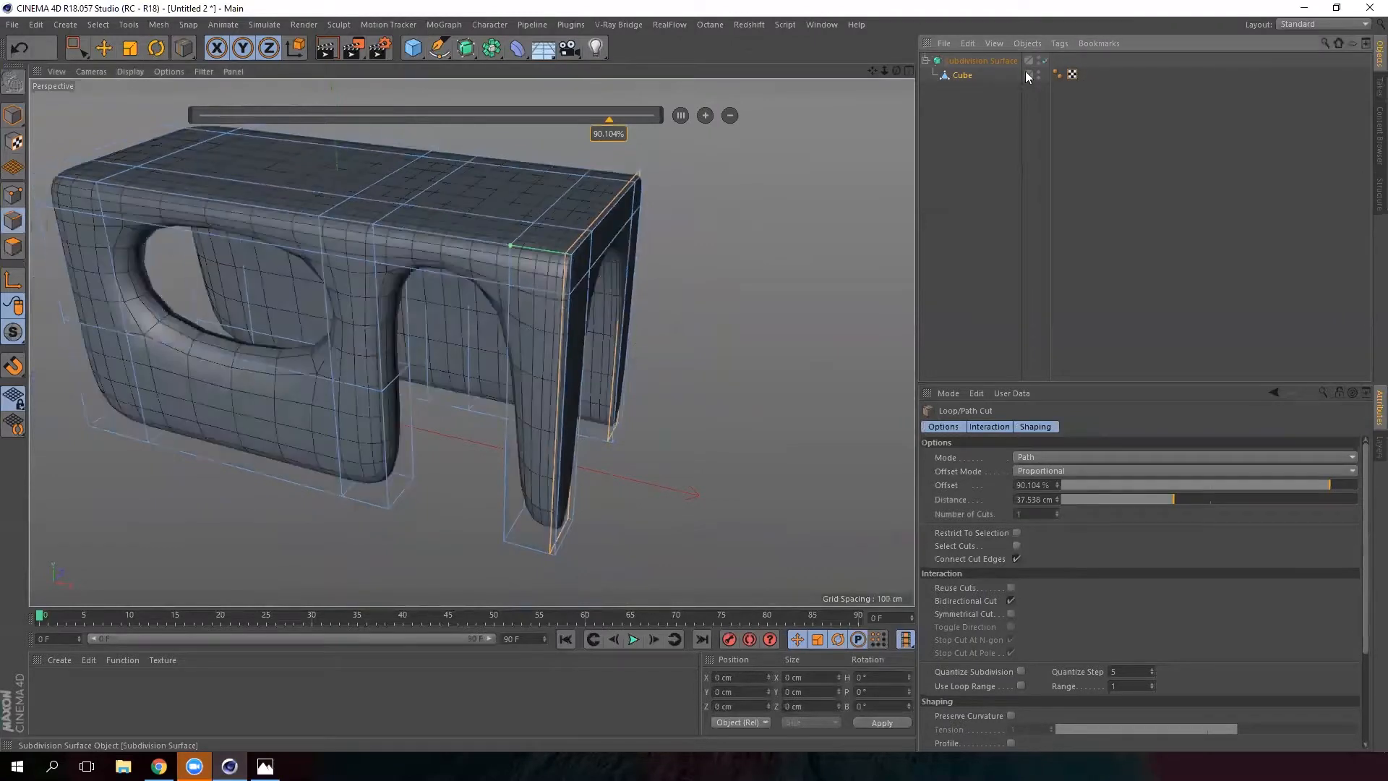
pyautogui.keyDown('alt'); pyautogui.moveTo(515, 387); pyautogui.dragTo(486, 302); pyautogui.keyUp('alt')
pyautogui.keyDown('alt'); pyautogui.moveTo(533, 428); pyautogui.dragTo(540, 344, button='middle'); pyautogui.keyUp('alt')
pyautogui.scroll(2, 542, 344)
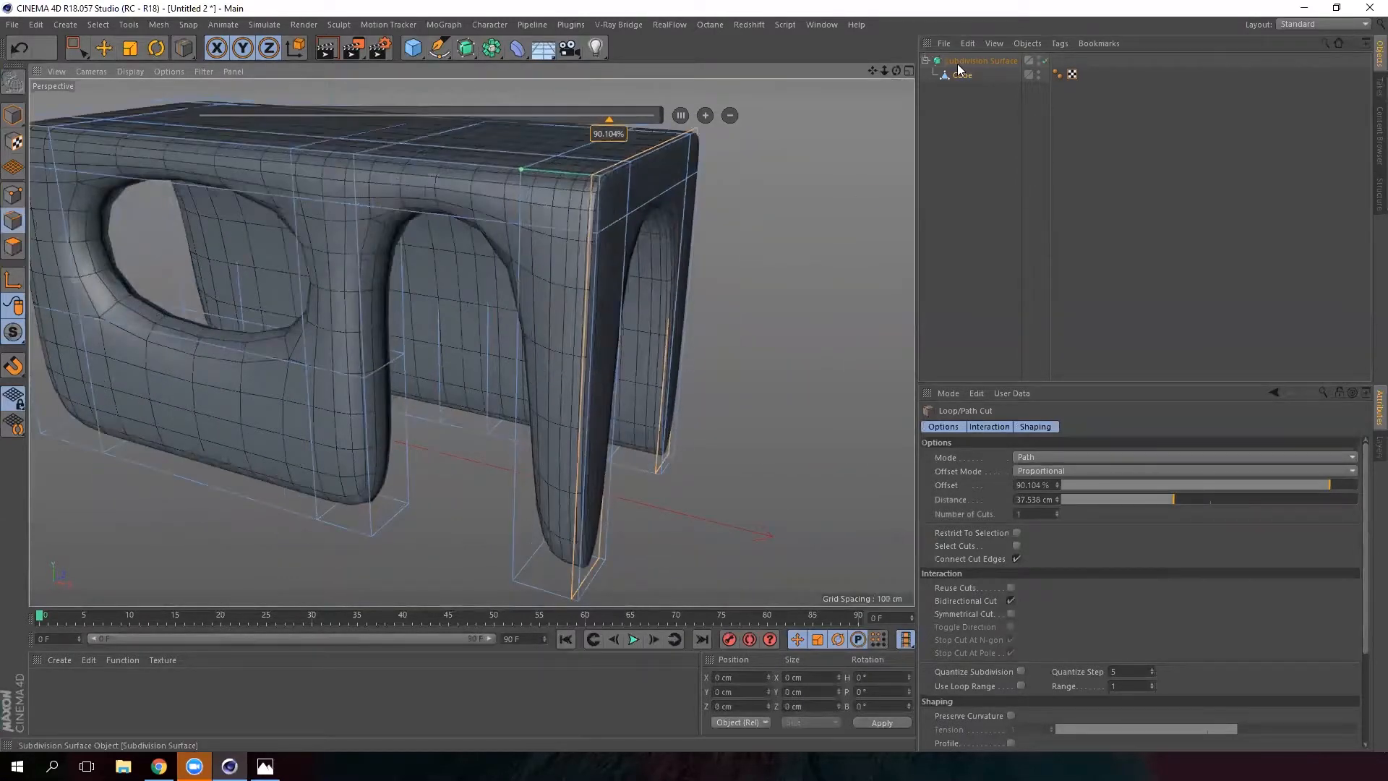
pyautogui.keyDown('alt'); pyautogui.moveTo(558, 266); pyautogui.dragTo(396, 297); pyautogui.keyUp('alt')
pyautogui.keyDown('alt'); pyautogui.moveTo(617, 235); pyautogui.dragTo(591, 318, button='middle'); pyautogui.keyUp('alt')
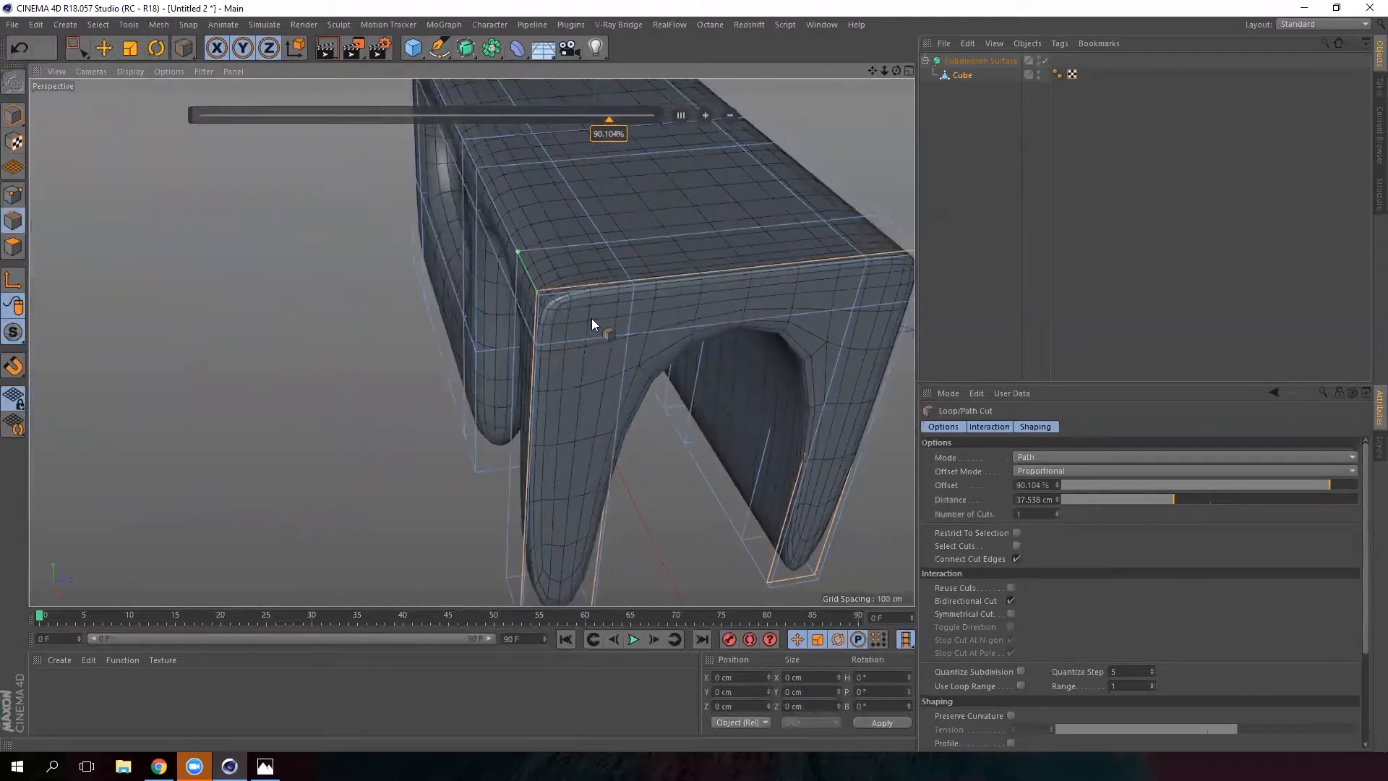
# Cut supporting edge loops at the front corner, one lengthwise along the roof at 94.205 % and one just below the roof edge
pyautogui.scroll(2, 542, 279)
pyautogui.scroll(2, 574, 308)
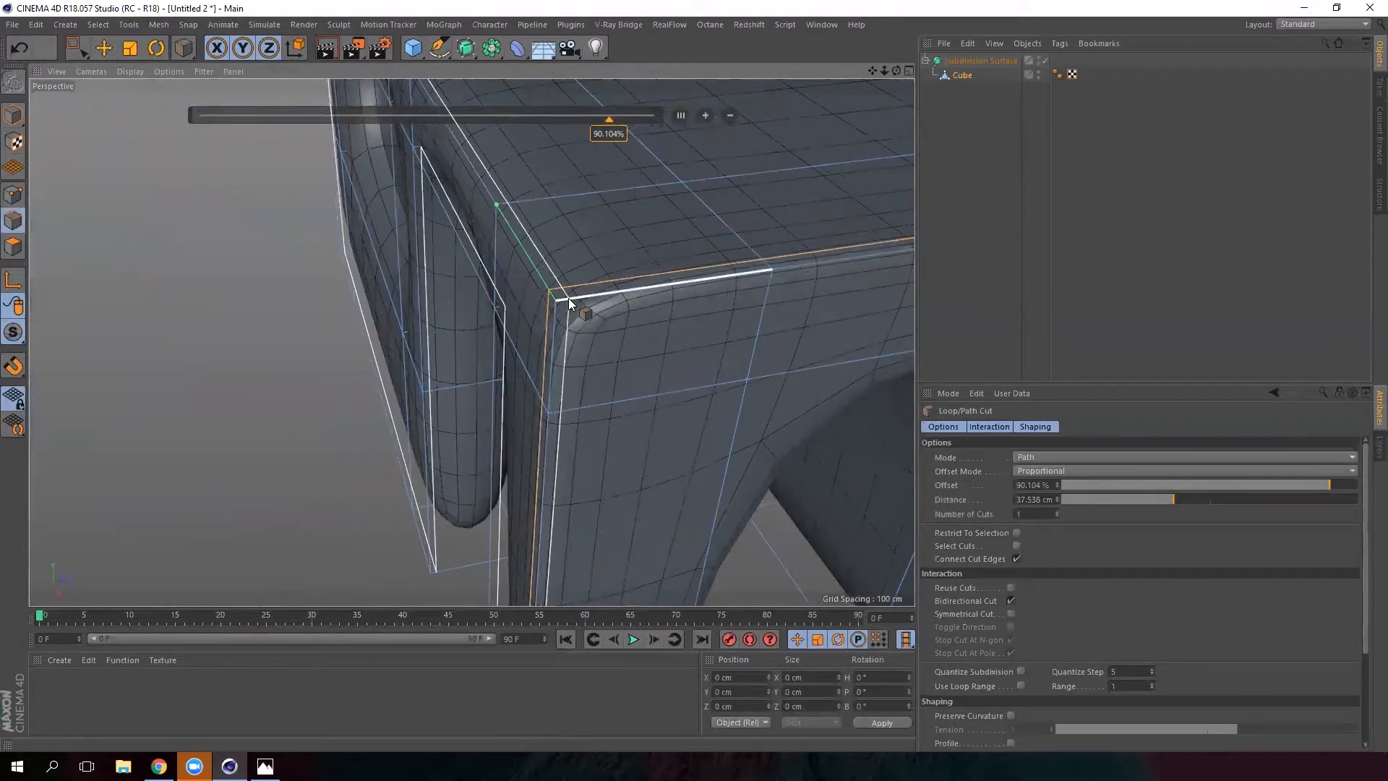
pyautogui.moveTo(564, 315)
pyautogui.keyDown('alt'); pyautogui.mouseDown()
pyautogui.moveTo(669, 267)
pyautogui.moveTo(570, 287)
pyautogui.moveTo(485, 336)
pyautogui.moveTo(628, 298)
pyautogui.moveTo(615, 390)
pyautogui.moveTo(571, 311)
pyautogui.moveTo(542, 326)
pyautogui.mouseUp(); pyautogui.keyUp('alt')
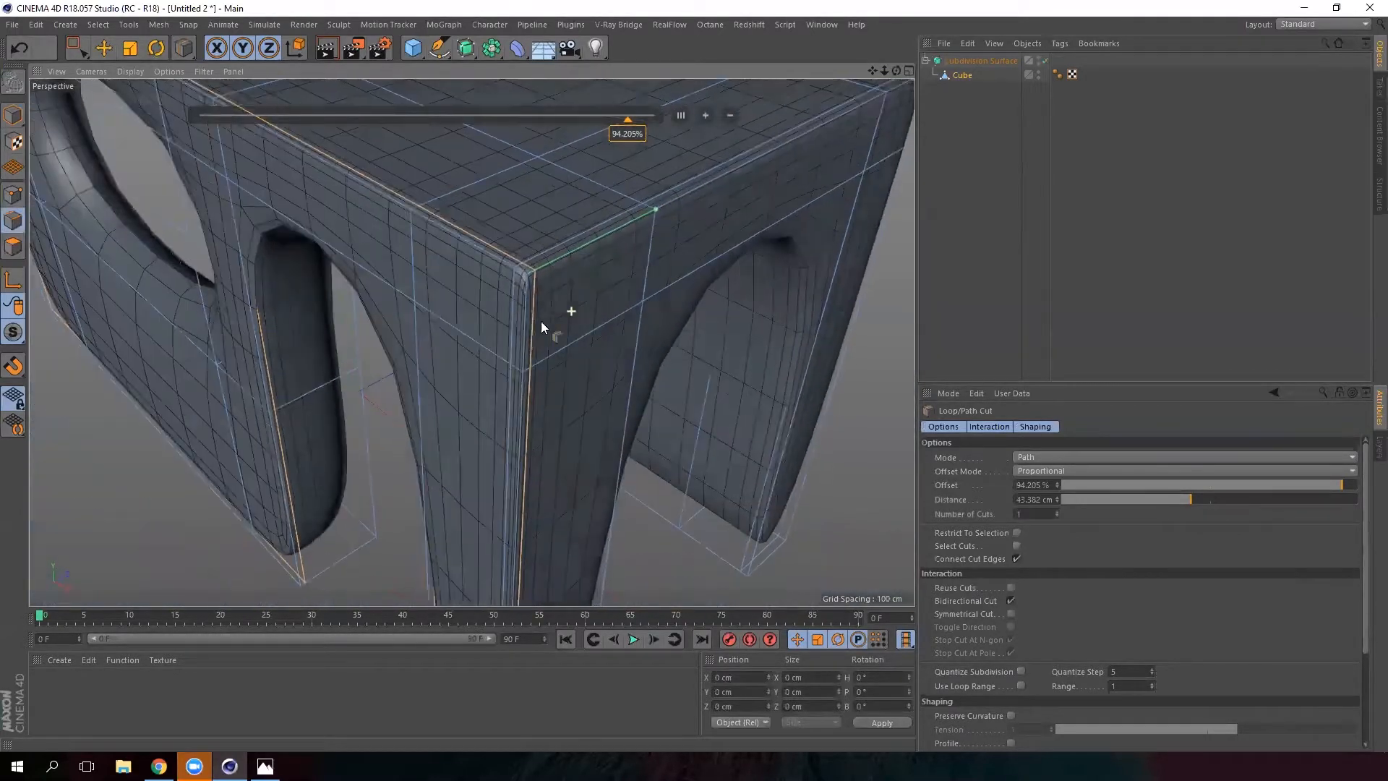
pyautogui.click(524, 288)
pyautogui.keyDown('alt'); pyautogui.moveTo(538, 317); pyautogui.dragTo(326, 369); pyautogui.keyUp('alt')
# Disable the Subdivision Surface and select the three small polygons that meet at the roof's front corner
pyautogui.click(1046, 62)
pyautogui.scroll(3, 480, 257)
pyautogui.click(105, 43)
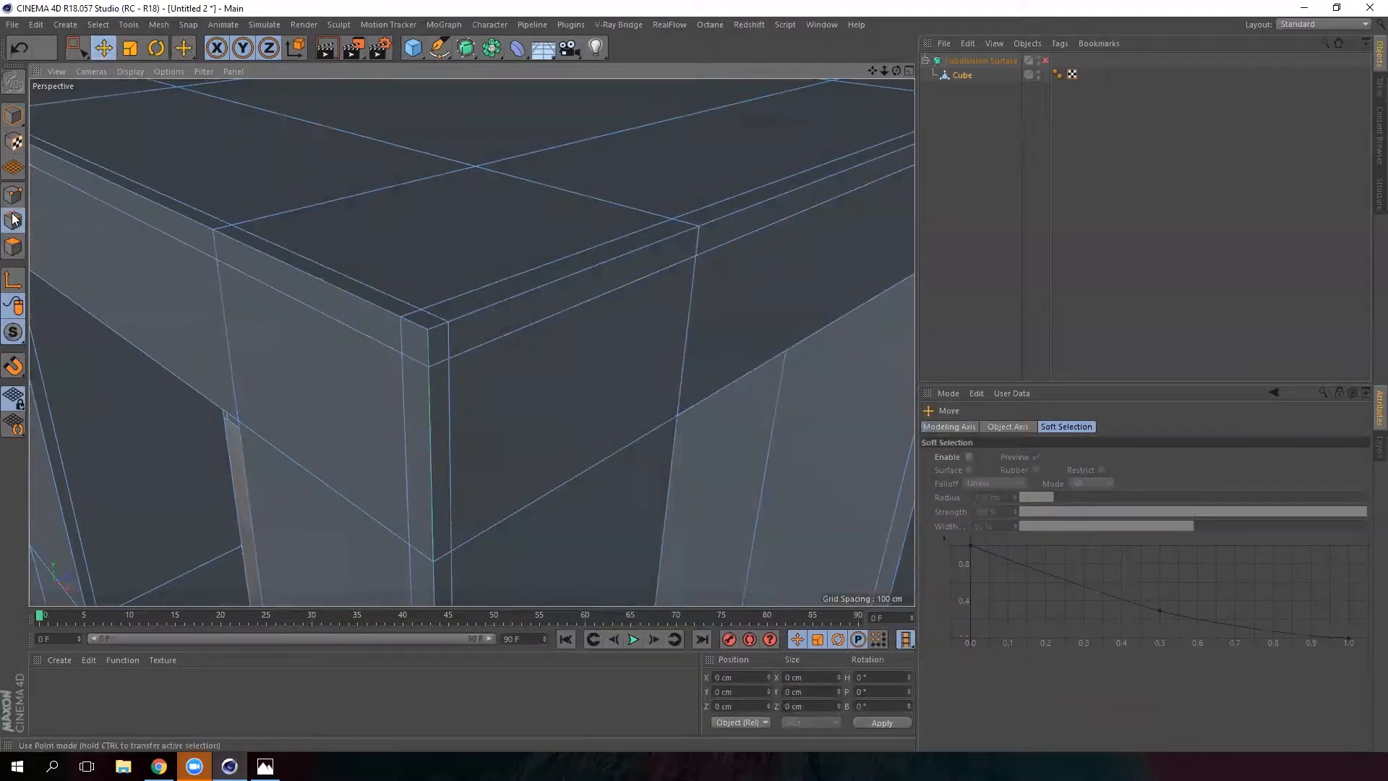
pyautogui.press('Return')
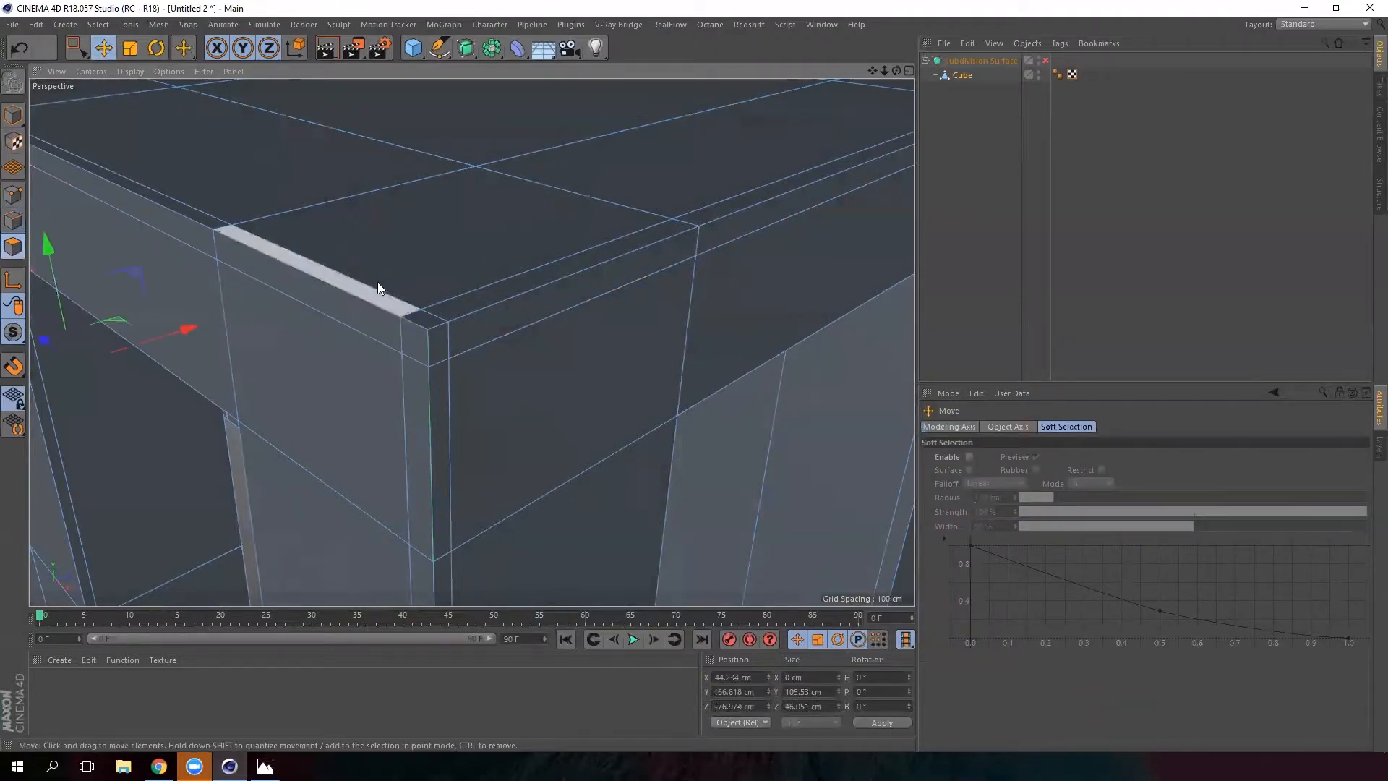
pyautogui.click(419, 320)
pyautogui.keyDown('shift'); pyautogui.click(432, 335); pyautogui.keyUp('shift')
pyautogui.keyDown('shift'); pyautogui.click(415, 338); pyautogui.keyUp('shift')
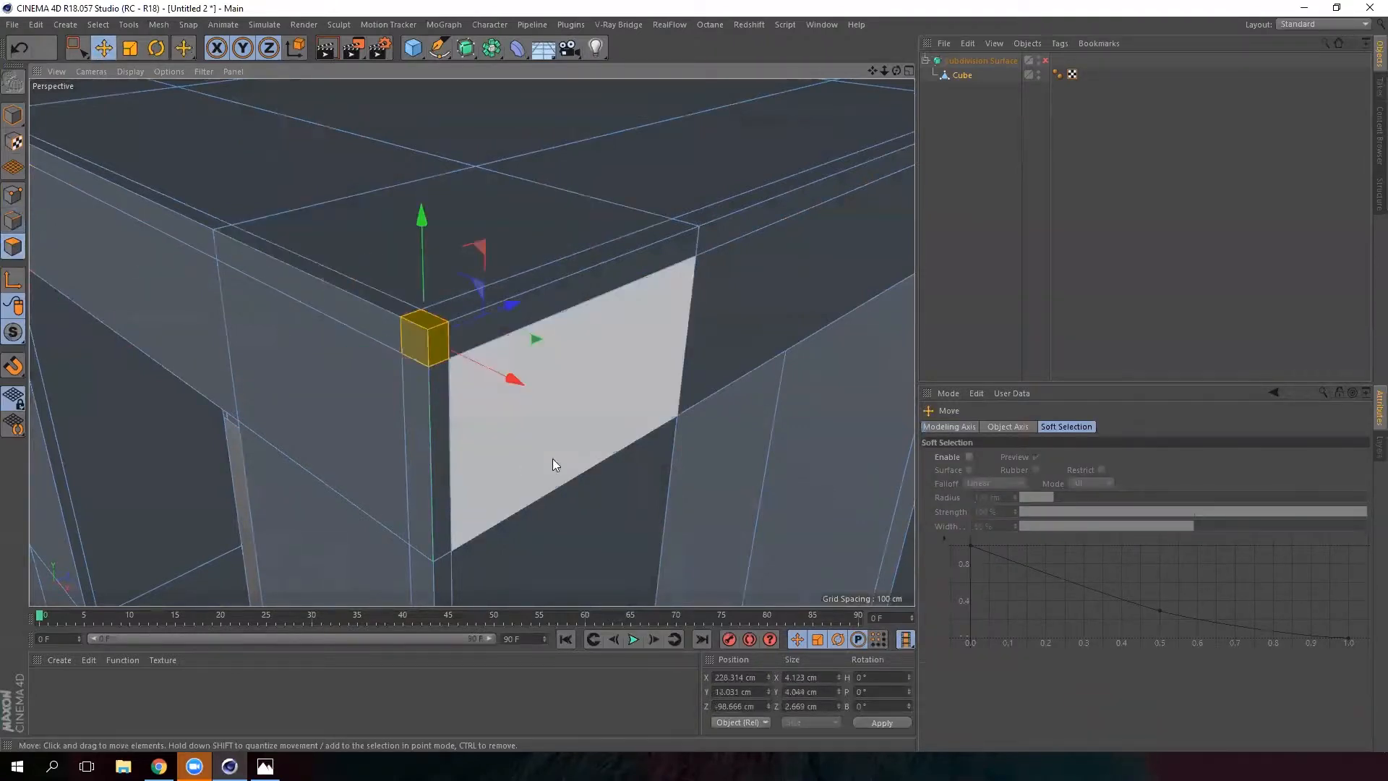
pyautogui.keyDown('alt'); pyautogui.moveTo(541, 445); pyautogui.dragTo(581, 442); pyautogui.keyUp('alt')
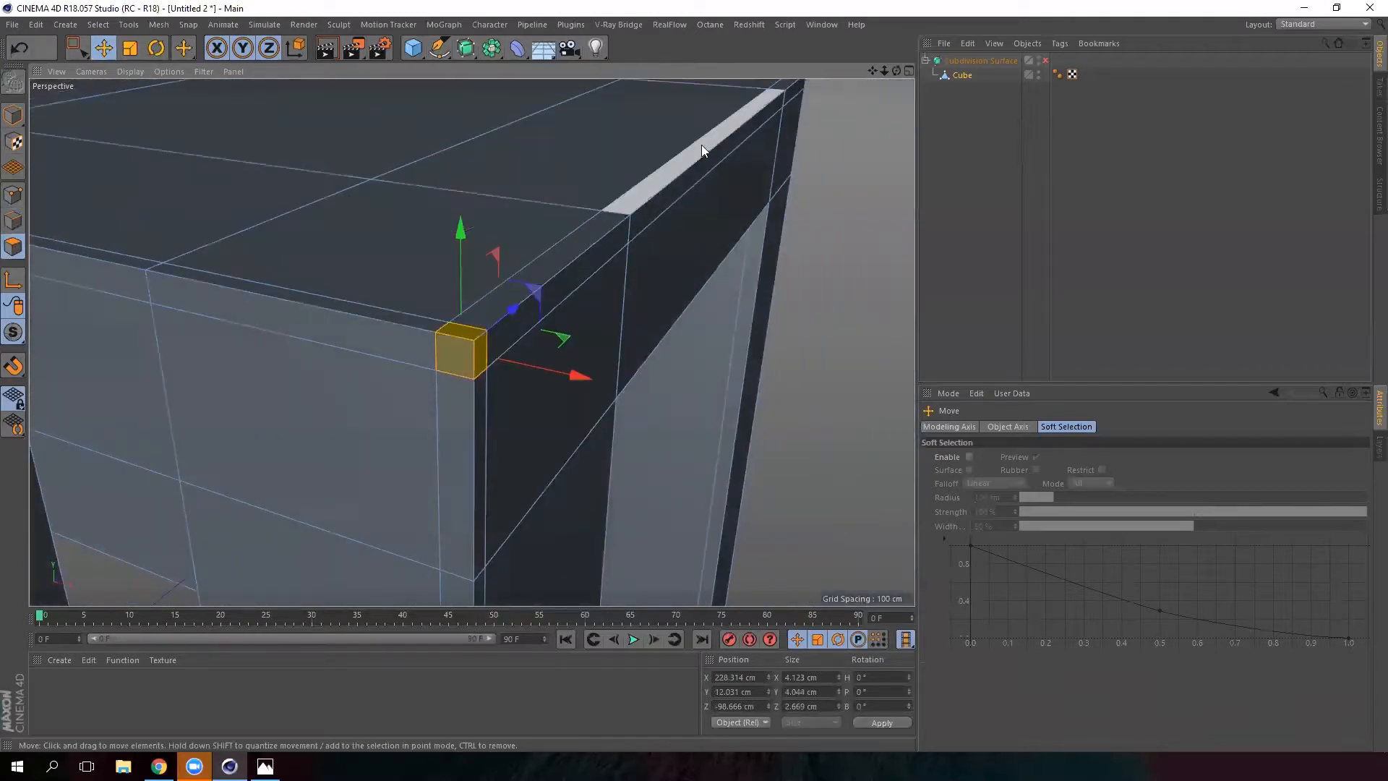
# Switch to edge mode and select the supporting edges beside the roof's front corner one after another
pyautogui.click(13, 220)
pyautogui.click(636, 187)
pyautogui.keyDown('shift'); pyautogui.click(547, 249); pyautogui.keyUp('shift')
pyautogui.click(470, 325)
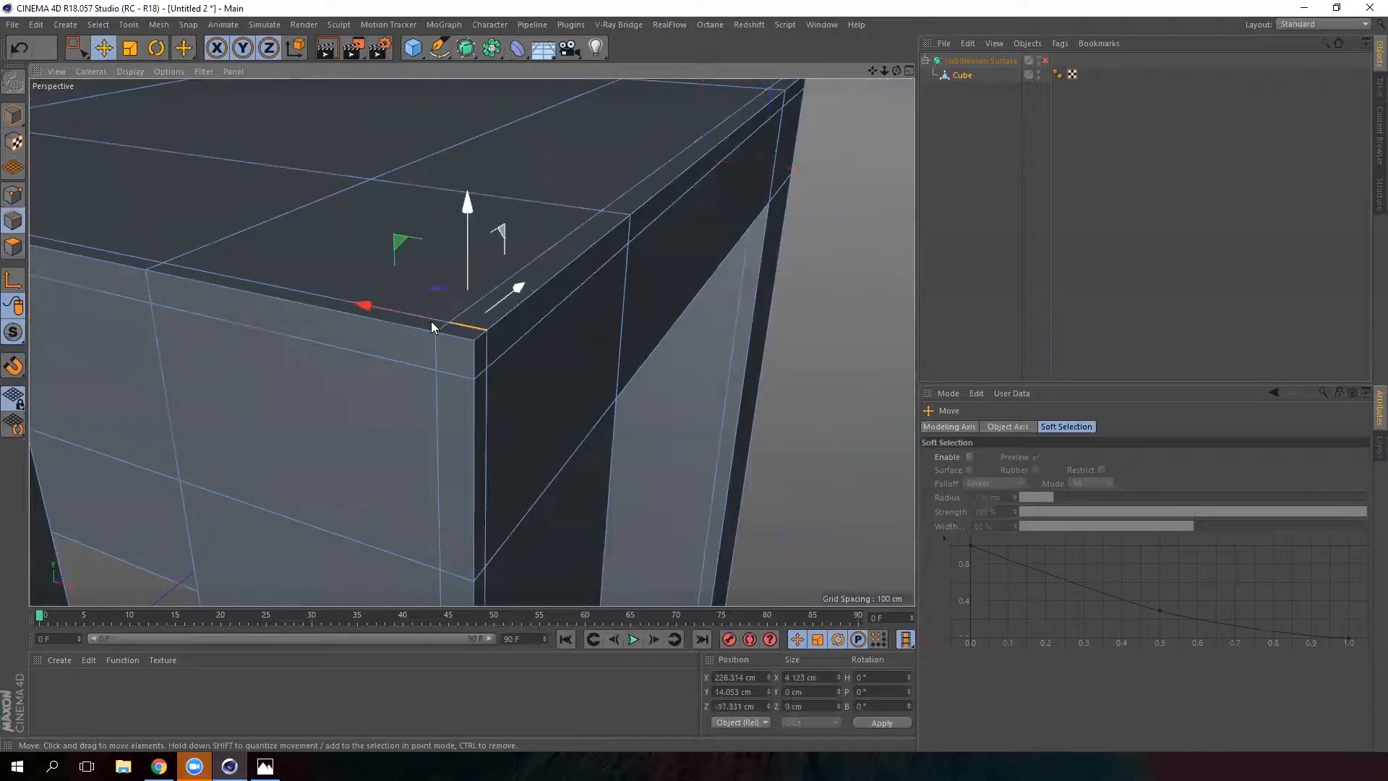
pyautogui.keyDown('shift'); pyautogui.click(292, 290); pyautogui.keyUp('shift')
pyautogui.keyDown('alt'); pyautogui.moveTo(505, 384); pyautogui.dragTo(470, 367); pyautogui.keyUp('alt')
pyautogui.click(438, 363)
pyautogui.keyDown('shift'); pyautogui.click(495, 364); pyautogui.keyUp('shift')
pyautogui.scroll(-3, 469, 360)
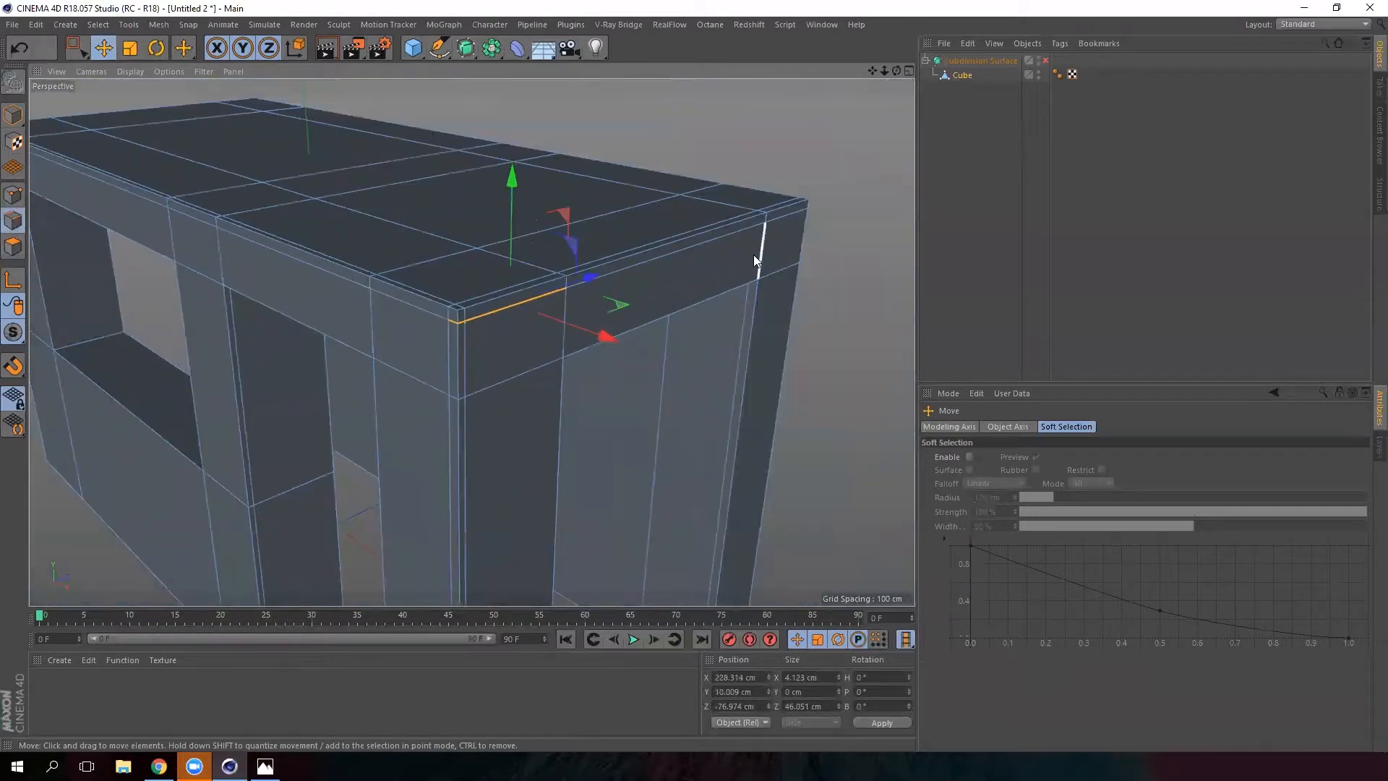
pyautogui.keyDown('alt'); pyautogui.moveTo(753, 254); pyautogui.dragTo(697, 249); pyautogui.keyUp('alt')
pyautogui.keyDown('alt'); pyautogui.moveTo(697, 249); pyautogui.dragTo(468, 271, button='middle'); pyautogui.keyUp('alt')
pyautogui.keyDown('alt'); pyautogui.moveTo(469, 273); pyautogui.dragTo(483, 322); pyautogui.keyUp('alt')
pyautogui.scroll(3, 509, 319)
pyautogui.keyDown('alt'); pyautogui.moveTo(570, 357); pyautogui.dragTo(616, 363); pyautogui.keyUp('alt')
pyautogui.rightClick(831, 360)
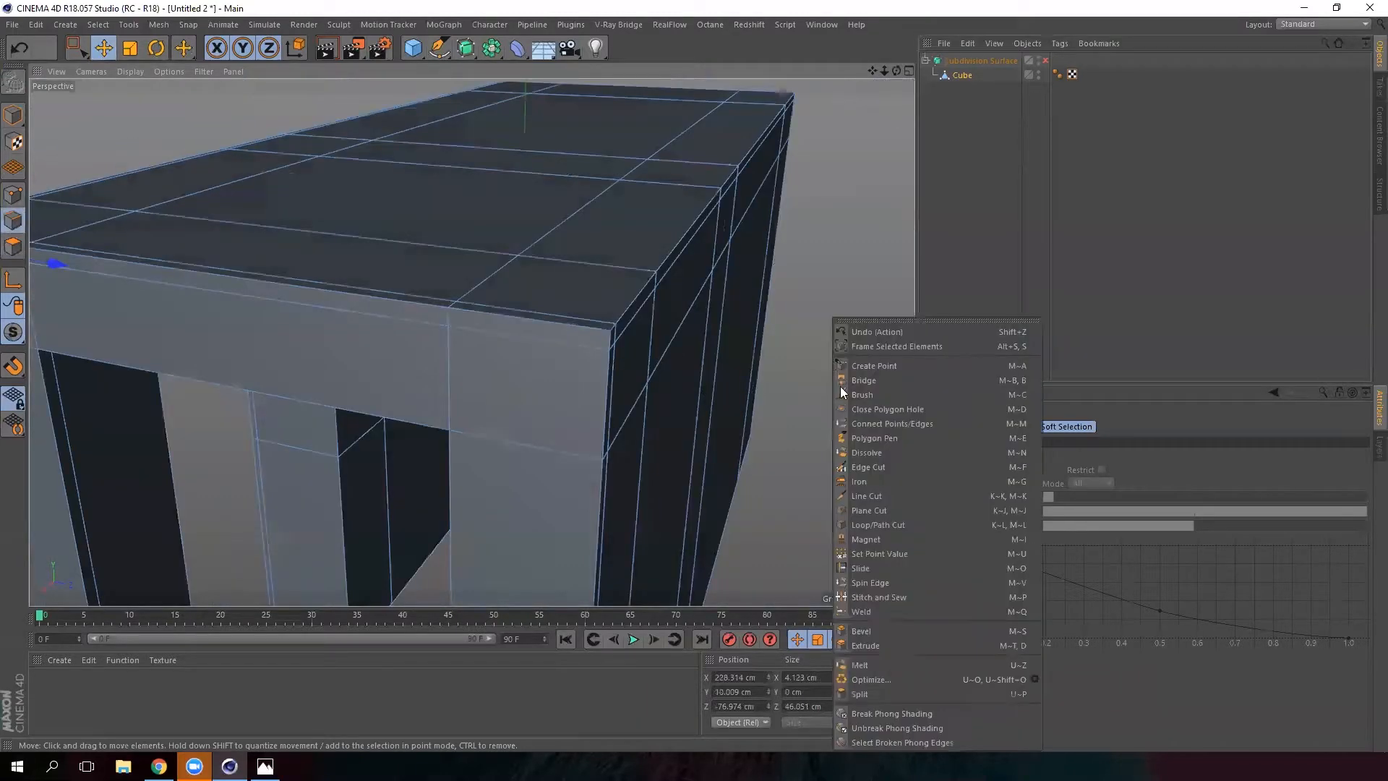
pyautogui.click(875, 523)
pyautogui.keyDown('alt'); pyautogui.moveTo(552, 325); pyautogui.dragTo(546, 377); pyautogui.keyUp('alt')
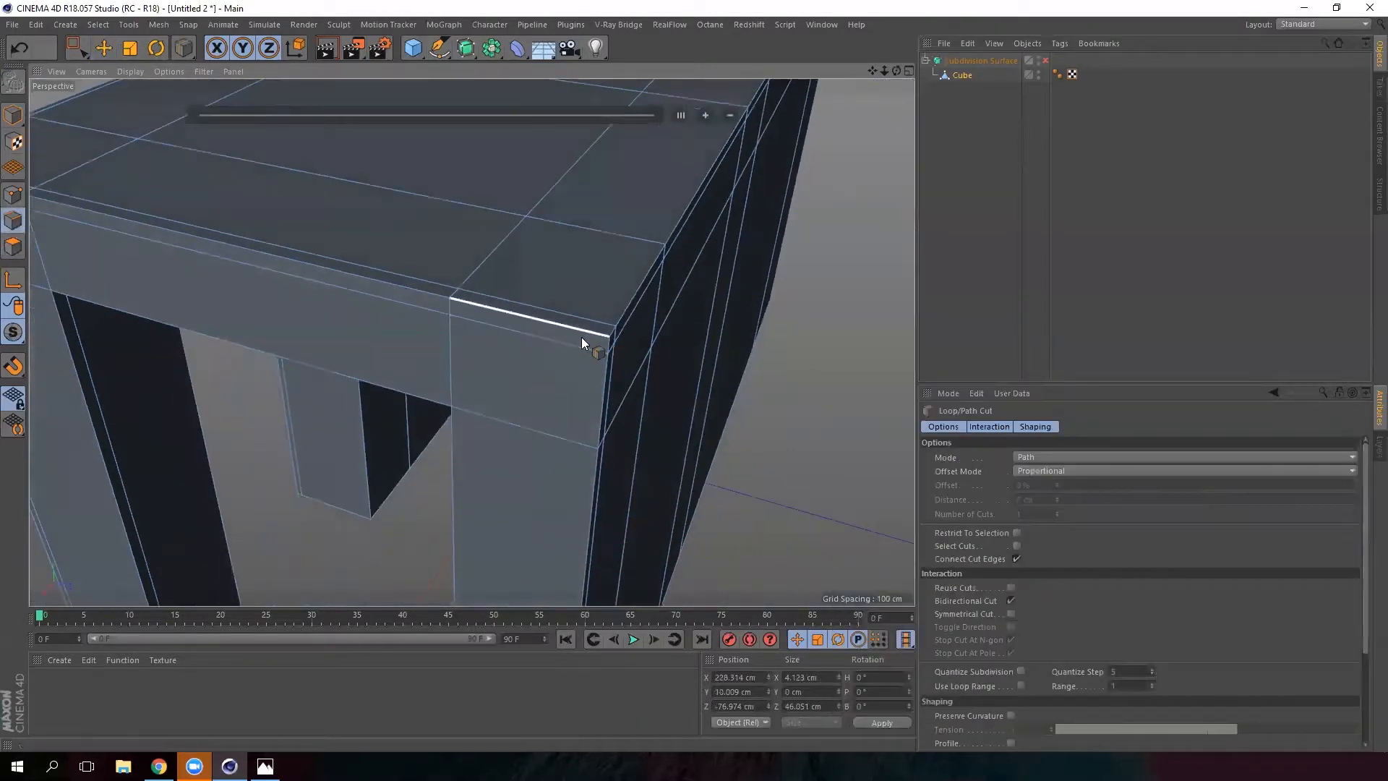
pyautogui.keyDown('alt'); pyautogui.moveTo(535, 382); pyautogui.dragTo(445, 367, button='right'); pyautogui.keyUp('alt')
# Clear the edge selection and cut an edge loop at 91.309 % close to the other vertical corner of the open end
pyautogui.click(105, 46)
pyautogui.click(740, 322)
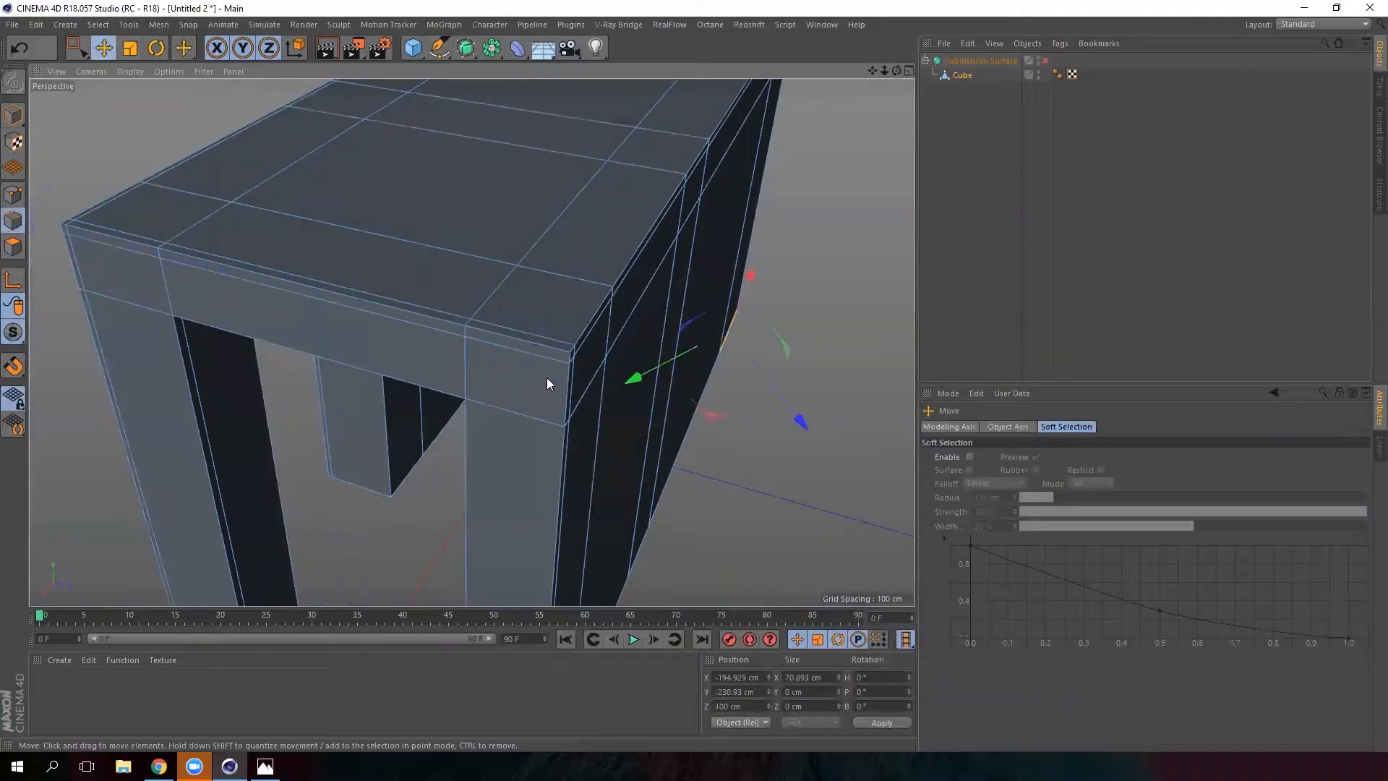
pyautogui.scroll(1, 547, 378)
pyautogui.click(868, 402)
pyautogui.rightClick(787, 411)
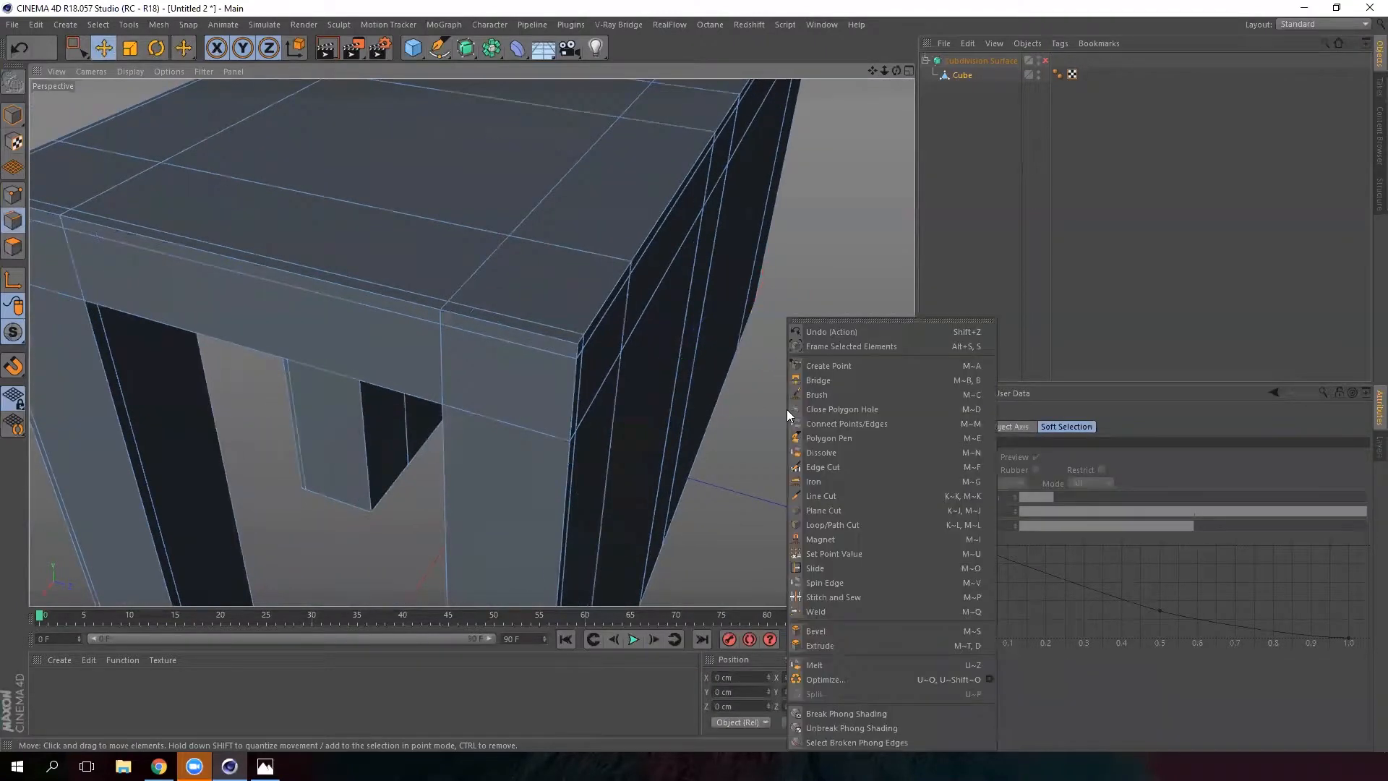
pyautogui.click(833, 517)
pyautogui.click(570, 339)
pyautogui.scroll(1, 535, 414)
pyautogui.scroll(-3, 558, 432)
# Cut a horizontal edge loop around the building at 82.412 %, just above the tops of the openings
pyautogui.keyDown('alt'); pyautogui.moveTo(561, 333); pyautogui.dragTo(569, 180, button='middle'); pyautogui.keyUp('alt')
pyautogui.keyDown('alt'); pyautogui.moveTo(579, 441); pyautogui.dragTo(596, 385); pyautogui.keyUp('alt')
pyautogui.keyDown('alt'); pyautogui.moveTo(596, 385); pyautogui.dragTo(556, 217, button='middle'); pyautogui.keyUp('alt')
pyautogui.keyDown('alt'); pyautogui.moveTo(470, 340); pyautogui.dragTo(532, 318); pyautogui.keyUp('alt')
pyautogui.scroll(4, 548, 362)
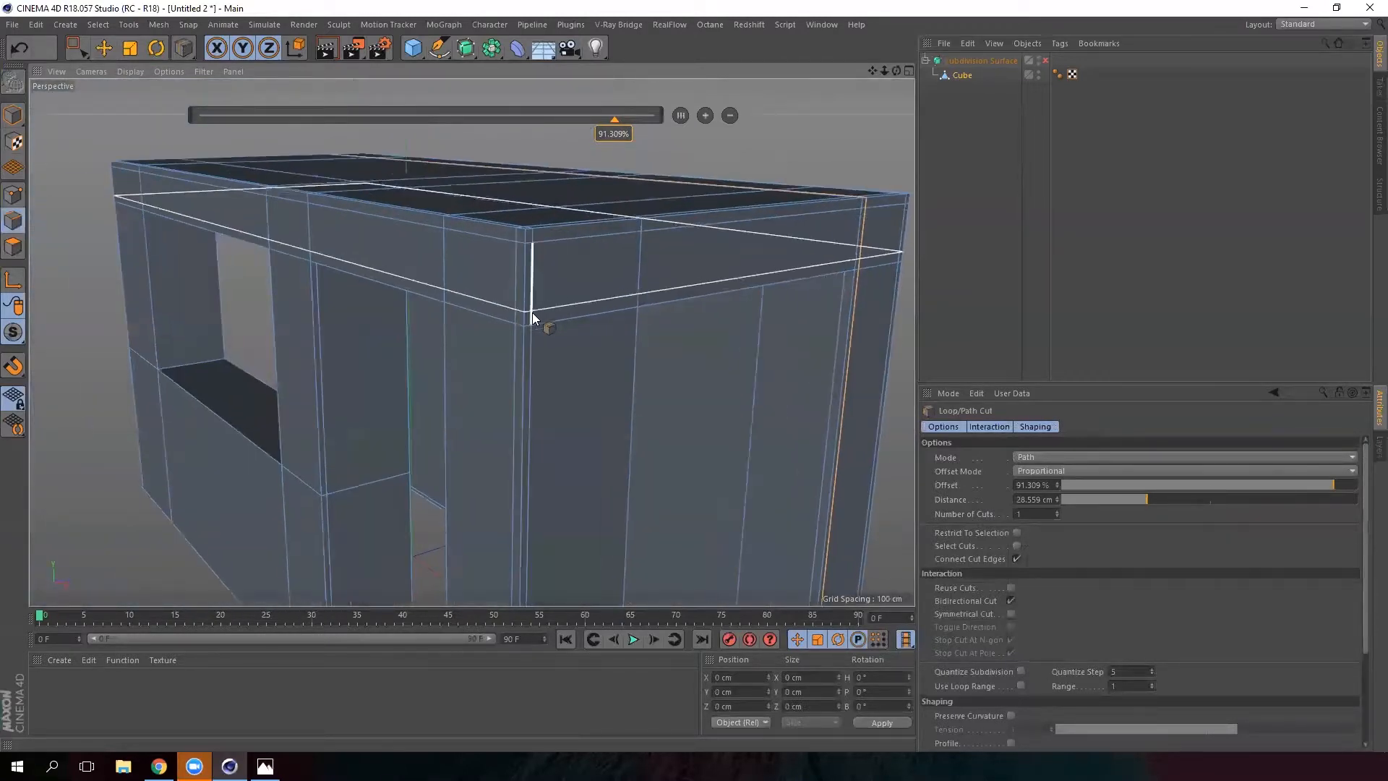
pyautogui.scroll(-2, 528, 398)
# Cut an edge loop at 1.795 % close to the bottom of the leg
pyautogui.keyDown('alt'); pyautogui.moveTo(558, 522); pyautogui.dragTo(554, 355, button='middle'); pyautogui.keyUp('alt')
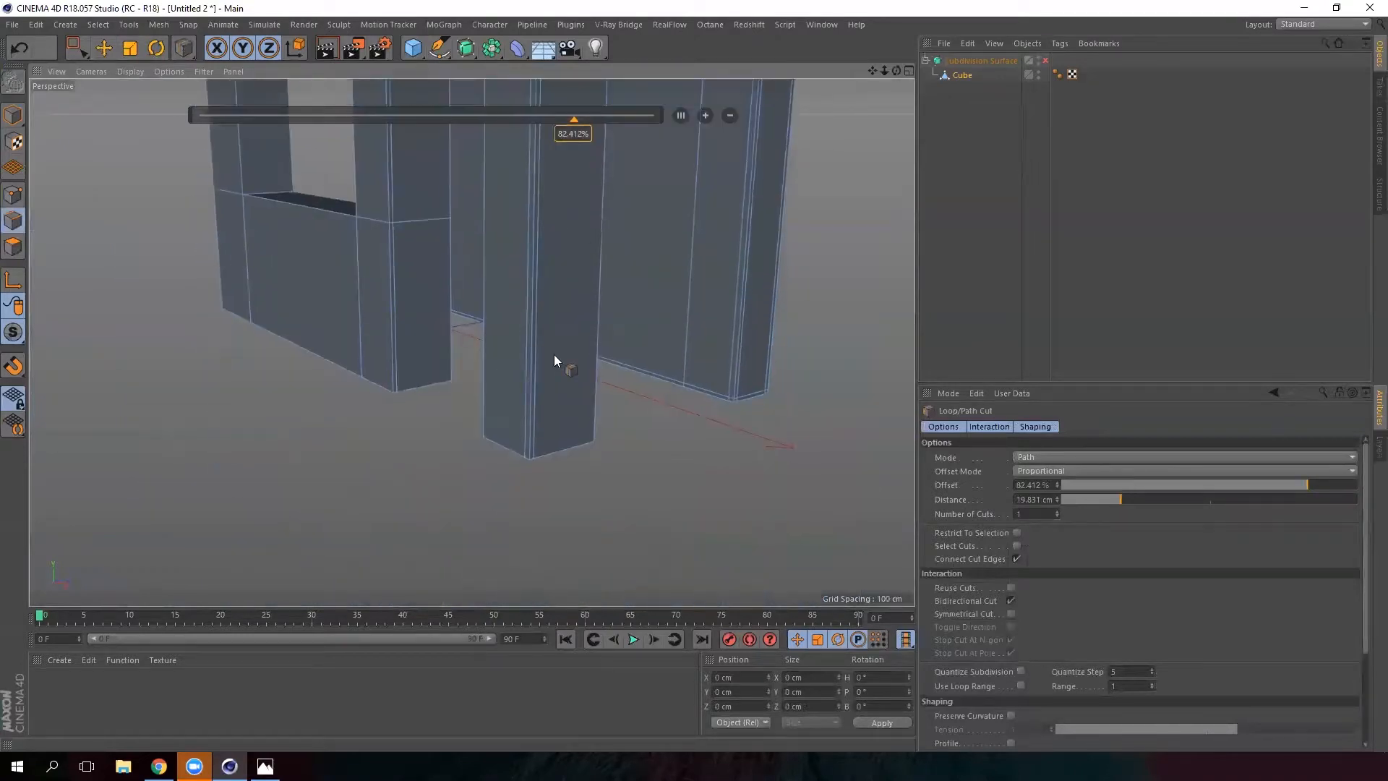
pyautogui.scroll(4, 545, 405)
pyautogui.keyDown('alt'); pyautogui.moveTo(528, 484); pyautogui.dragTo(592, 475); pyautogui.keyUp('alt')
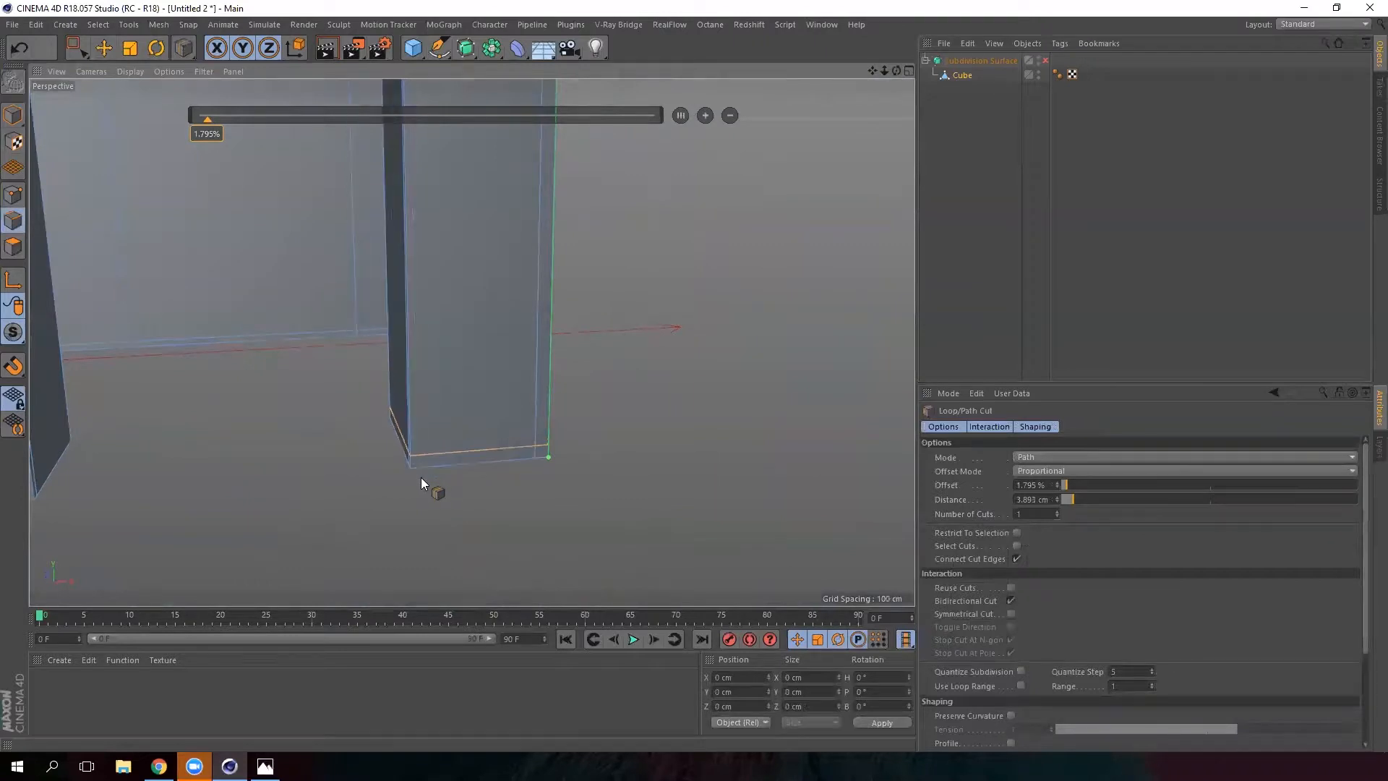
pyautogui.click(425, 470)
pyautogui.keyDown('alt'); pyautogui.moveTo(425, 470); pyautogui.dragTo(467, 426); pyautogui.keyUp('alt')
# Switch to polygon mode and select the small corner polygons at the bottom of the leg
pyautogui.click(104, 48)
pyautogui.click(13, 246)
pyautogui.keyDown('alt'); pyautogui.moveTo(314, 418); pyautogui.dragTo(616, 399); pyautogui.keyUp('alt')
pyautogui.click(379, 438)
pyautogui.click(377, 453)
pyautogui.keyDown('alt'); pyautogui.moveTo(530, 478); pyautogui.dragTo(438, 402); pyautogui.keyUp('alt')
pyautogui.click(379, 433)
pyautogui.click(430, 403)
pyautogui.click(435, 415)
# Enable the Subdivision Surface, clear the polygon selection and check the smoothed building from several sides
pyautogui.keyDown('alt'); pyautogui.moveTo(516, 426); pyautogui.dragTo(458, 443); pyautogui.keyUp('alt')
pyautogui.keyDown('alt'); pyautogui.moveTo(458, 443); pyautogui.dragTo(457, 314, button='right'); pyautogui.keyUp('alt')
pyautogui.keyDown('alt'); pyautogui.moveTo(457, 313); pyautogui.dragTo(493, 419, button='middle'); pyautogui.keyUp('alt')
pyautogui.keyDown('alt'); pyautogui.moveTo(492, 418); pyautogui.dragTo(694, 506); pyautogui.keyUp('alt')
pyautogui.click(1045, 61)
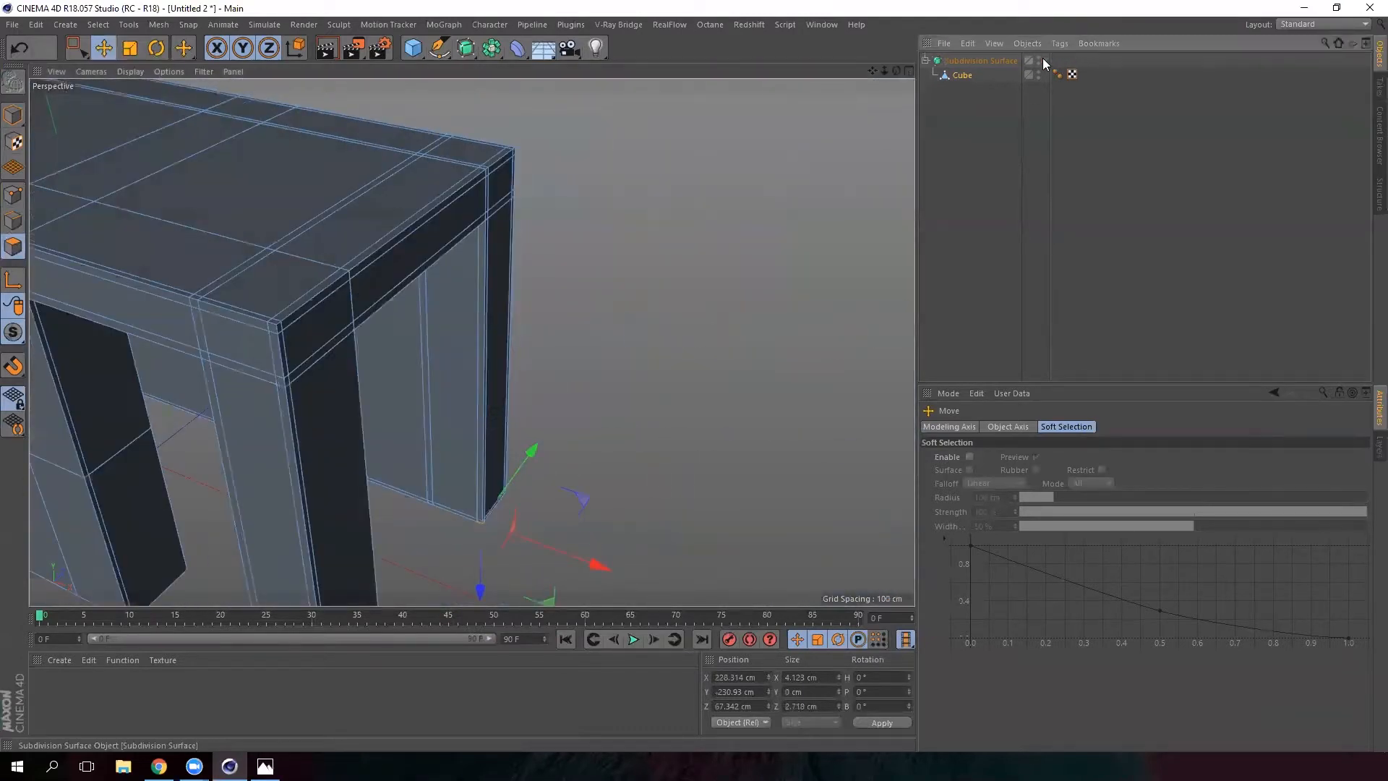
pyautogui.keyDown('alt'); pyautogui.moveTo(547, 272); pyautogui.dragTo(539, 325); pyautogui.keyUp('alt')
pyautogui.keyDown('alt'); pyautogui.moveTo(539, 326); pyautogui.dragTo(604, 331, button='middle'); pyautogui.keyUp('alt')
pyautogui.keyDown('alt'); pyautogui.moveTo(605, 331); pyautogui.dragTo(441, 313); pyautogui.keyUp('alt')
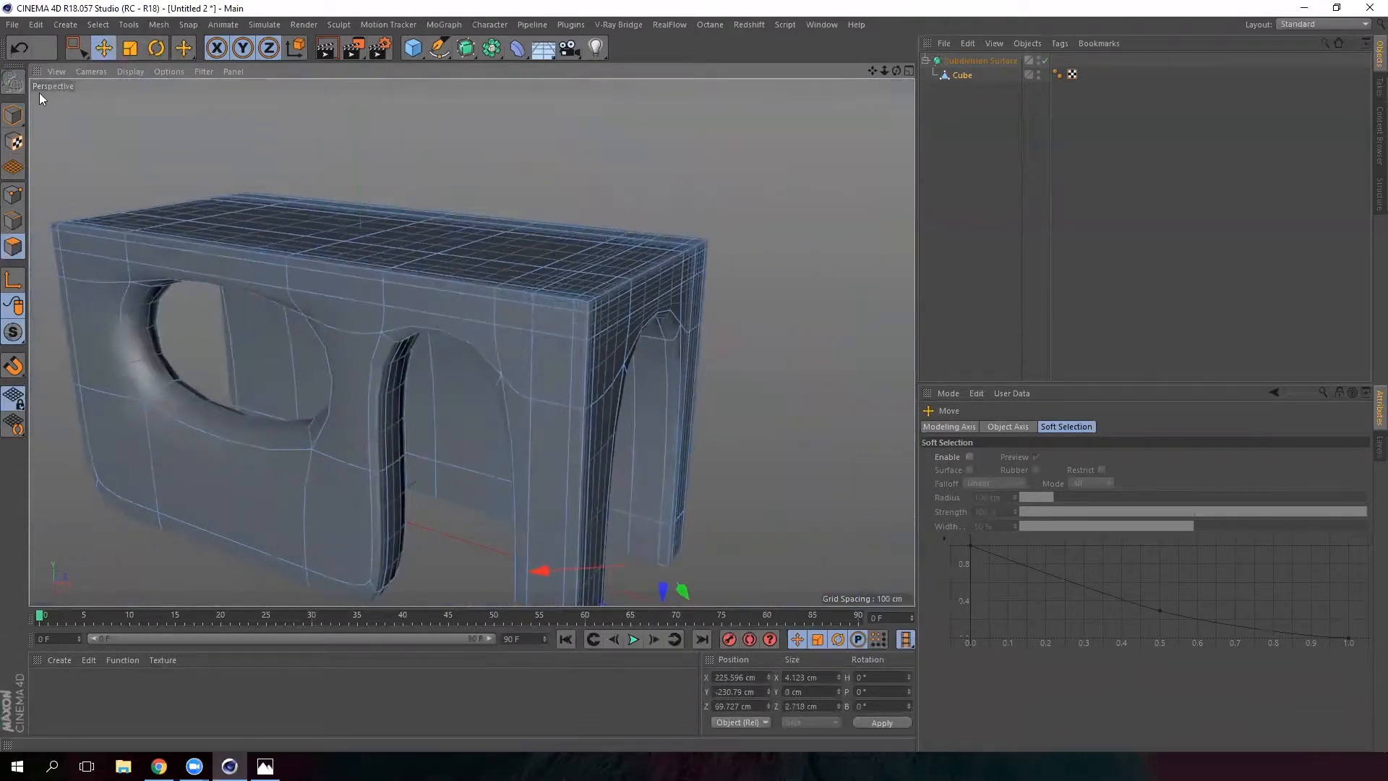
pyautogui.click(743, 280)
pyautogui.keyDown('alt'); pyautogui.moveTo(743, 279); pyautogui.dragTo(607, 276); pyautogui.keyUp('alt')
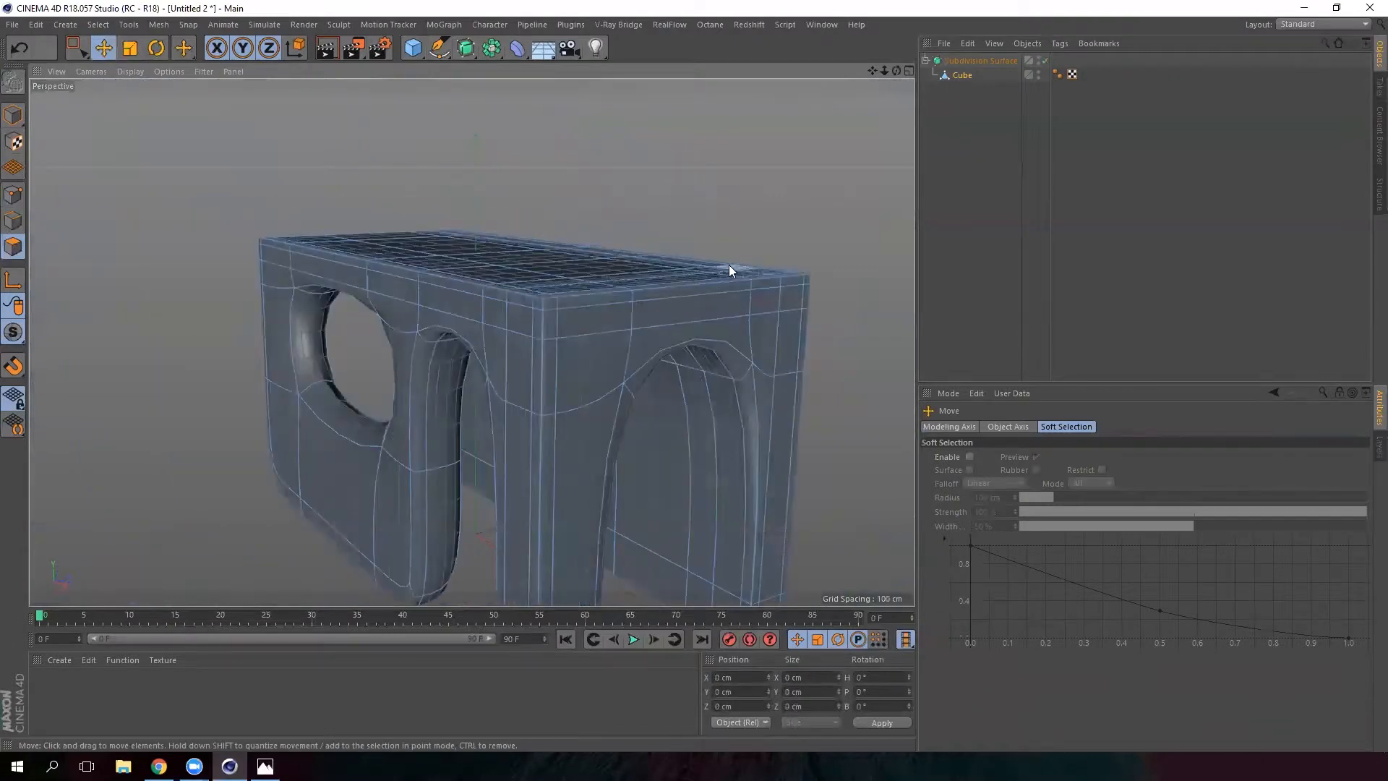
pyautogui.keyDown('alt'); pyautogui.moveTo(503, 309); pyautogui.dragTo(573, 323, button='right'); pyautogui.keyUp('alt')
pyautogui.keyDown('alt'); pyautogui.moveTo(566, 317); pyautogui.dragTo(408, 349); pyautogui.keyUp('alt')
pyautogui.keyDown('alt'); pyautogui.moveTo(595, 275); pyautogui.dragTo(463, 293); pyautogui.keyUp('alt')
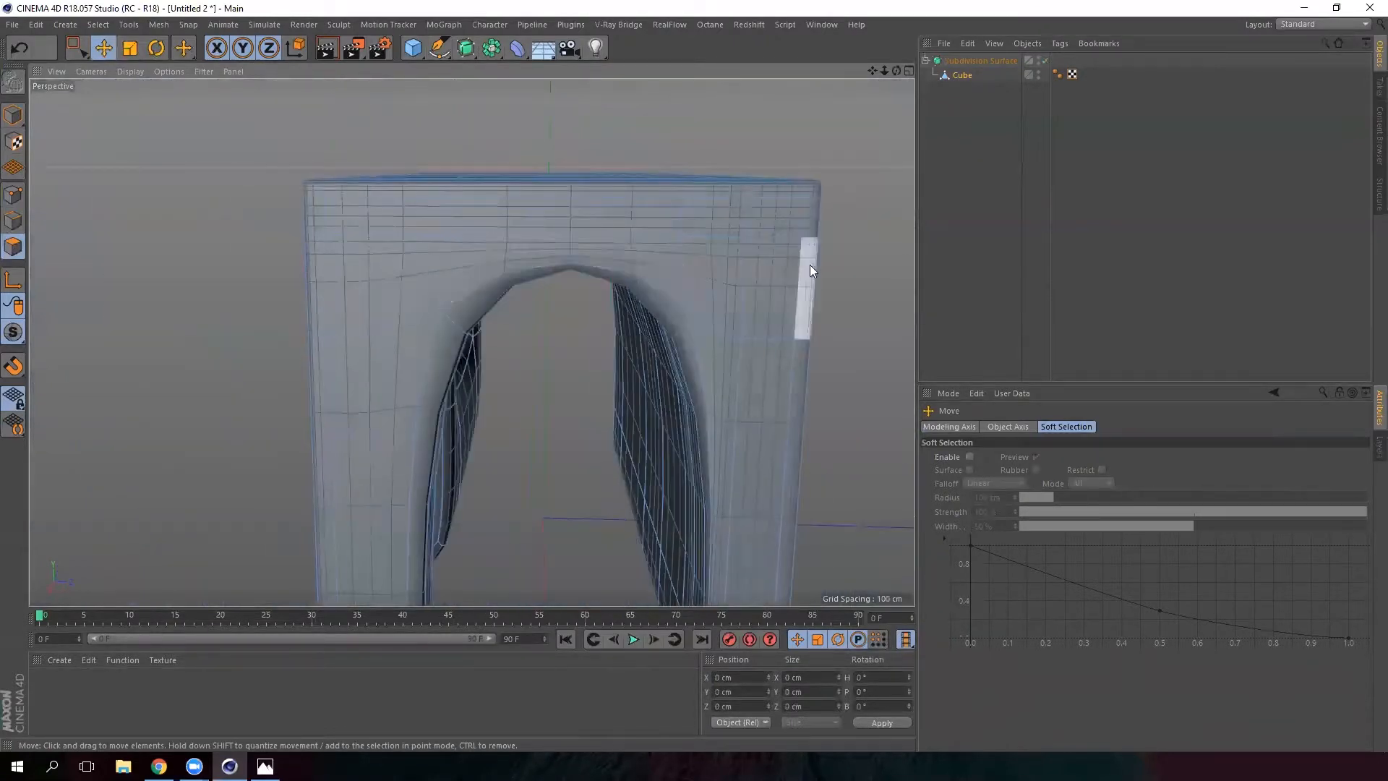
# Disable the Subdivision Surface and cut edge loops at 97.571 % beside the end opening's side and 1.745 % just below its top
pyautogui.click(1044, 60)
pyautogui.keyDown('alt'); pyautogui.moveTo(709, 242); pyautogui.dragTo(637, 249, button='middle'); pyautogui.keyUp('alt')
pyautogui.scroll(5, 636, 249)
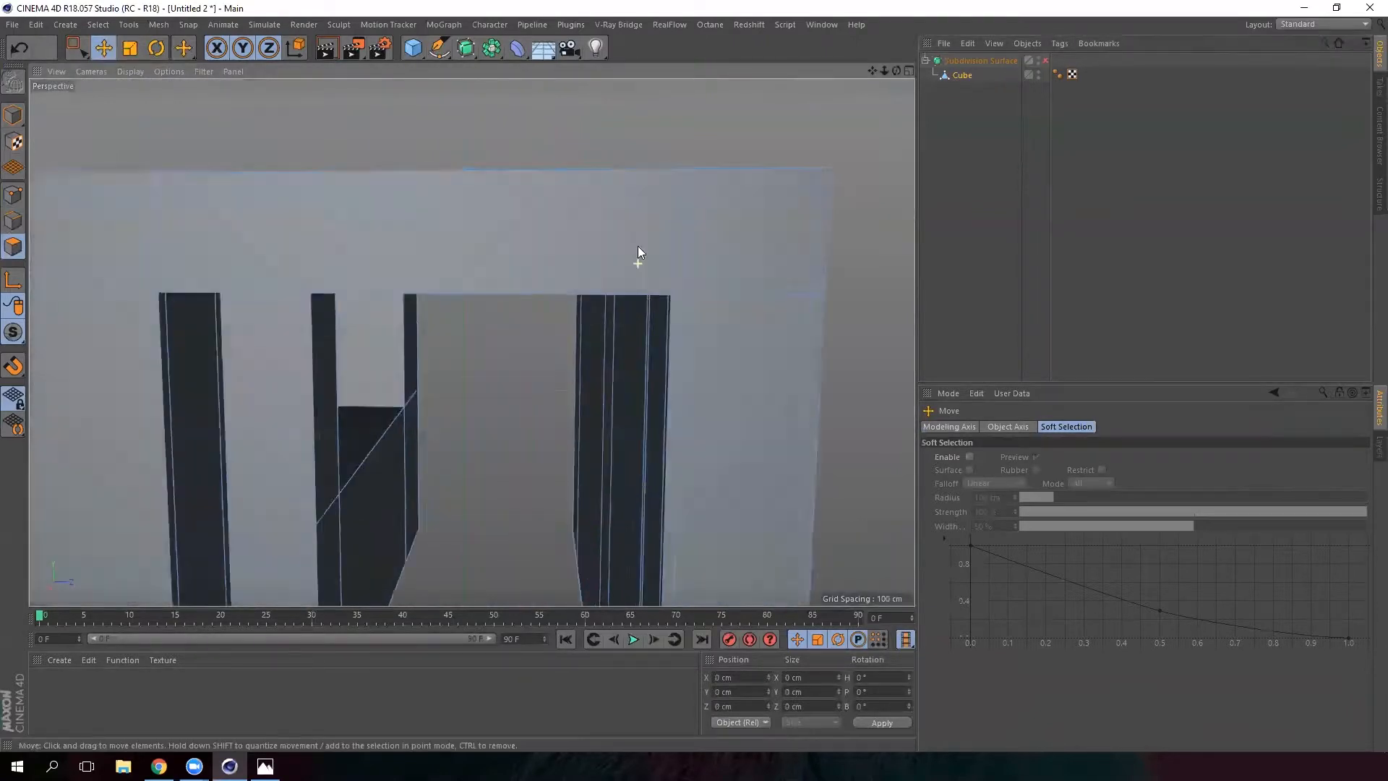
pyautogui.keyDown('alt'); pyautogui.moveTo(638, 246); pyautogui.dragTo(636, 227); pyautogui.keyUp('alt')
pyautogui.rightClick(493, 468)
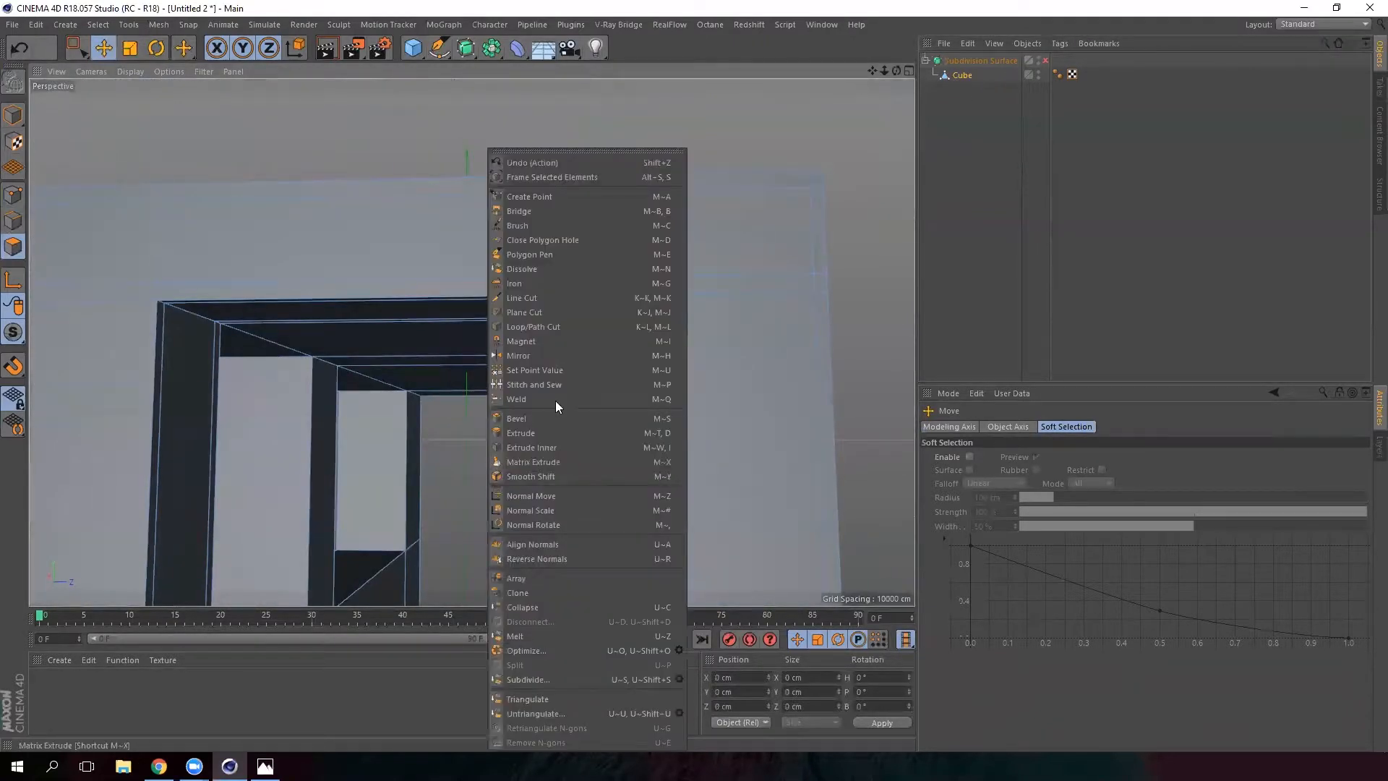
pyautogui.click(565, 326)
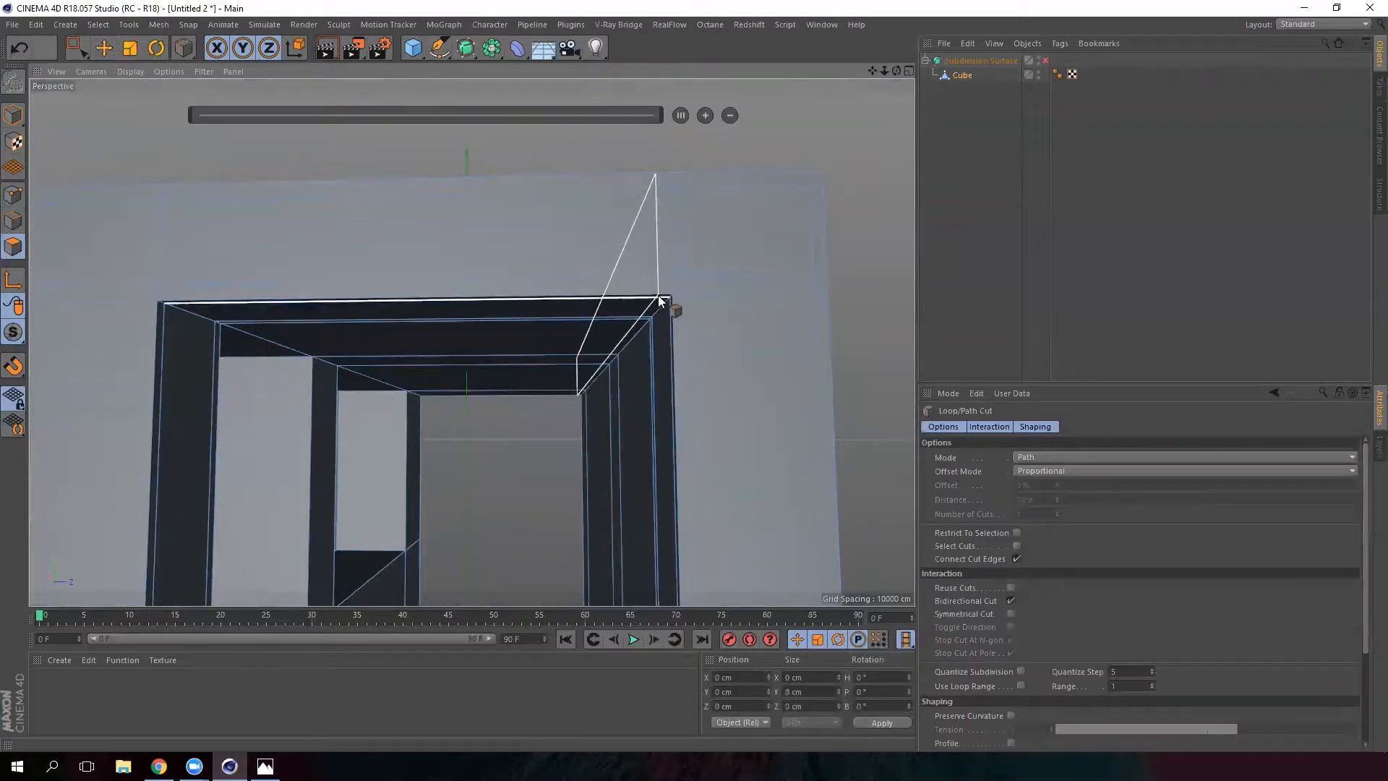
pyautogui.click(659, 295)
pyautogui.keyDown('alt'); pyautogui.moveTo(280, 299); pyautogui.dragTo(475, 294); pyautogui.keyUp('alt')
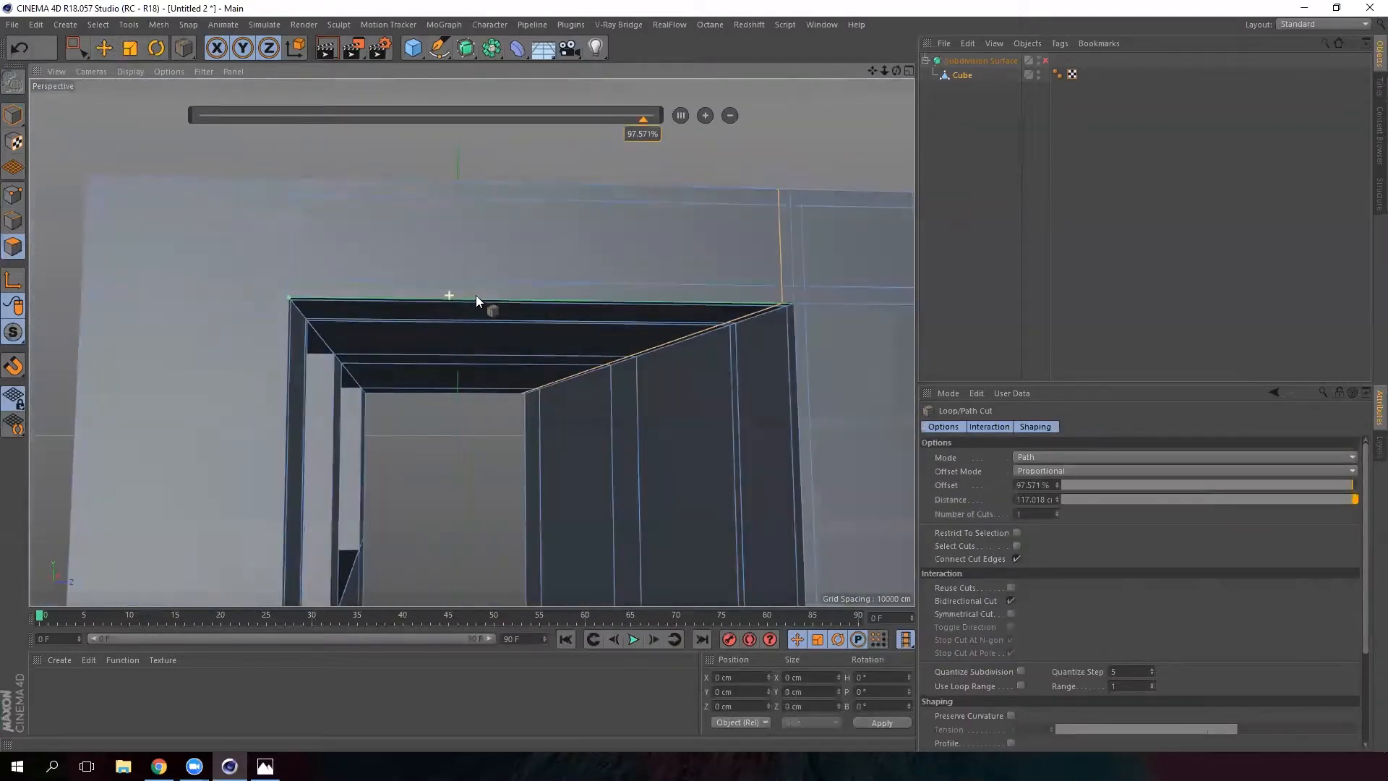
pyautogui.keyDown('alt'); pyautogui.moveTo(304, 303); pyautogui.dragTo(512, 316); pyautogui.keyUp('alt')
pyautogui.keyDown('alt'); pyautogui.moveTo(630, 333); pyautogui.dragTo(342, 205); pyautogui.keyUp('alt')
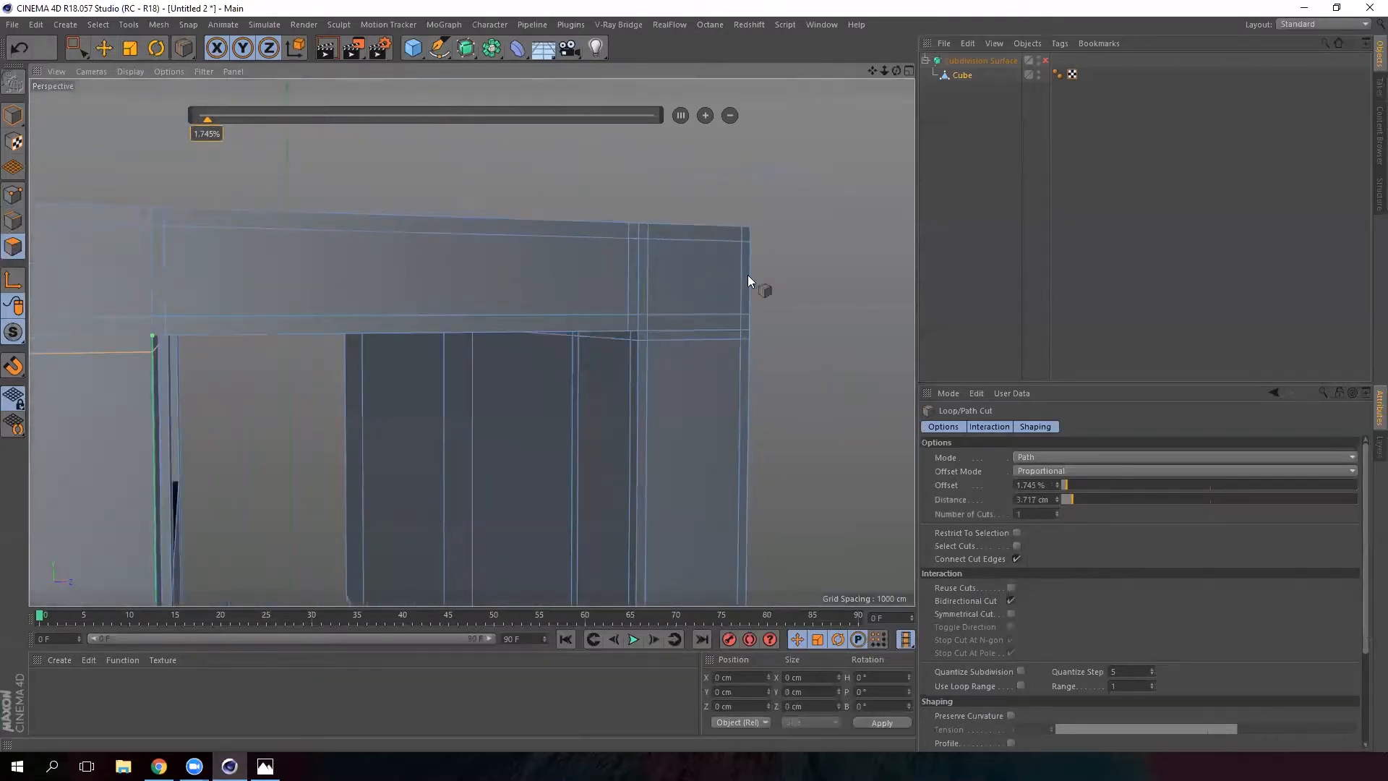
# Enable the Subdivision Surface and examine the smoothed roof, window and door openings
pyautogui.keyDown('alt'); pyautogui.moveTo(747, 275); pyautogui.dragTo(788, 276); pyautogui.keyUp('alt')
pyautogui.click(1045, 62)
pyautogui.keyDown('alt'); pyautogui.moveTo(564, 262); pyautogui.dragTo(807, 206); pyautogui.keyUp('alt')
pyautogui.keyDown('alt'); pyautogui.moveTo(477, 246); pyautogui.dragTo(542, 301); pyautogui.keyUp('alt')
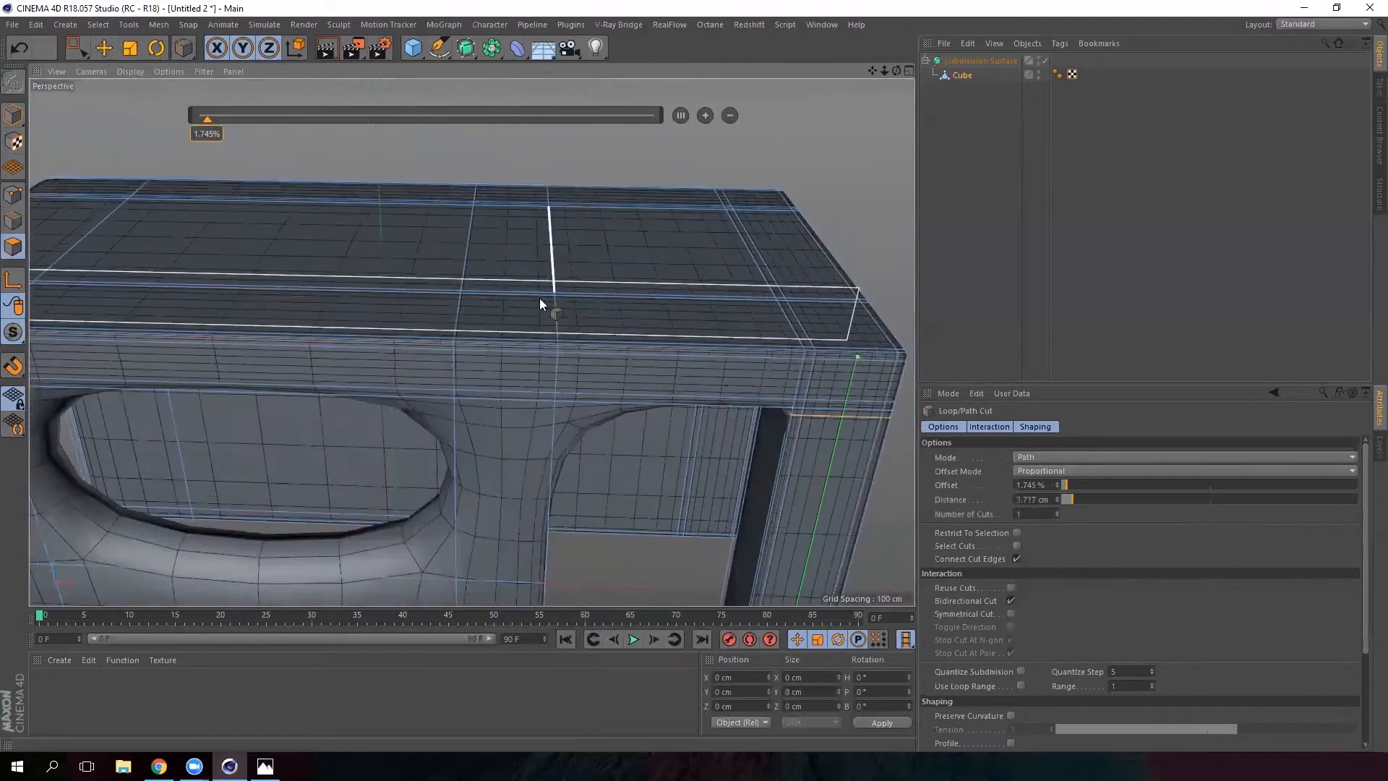
# Disable the Subdivision Surface and cut vertical edge loops at 4.388 % and 3.044 % along both sides of the pillar between window and door
pyautogui.click(1045, 61)
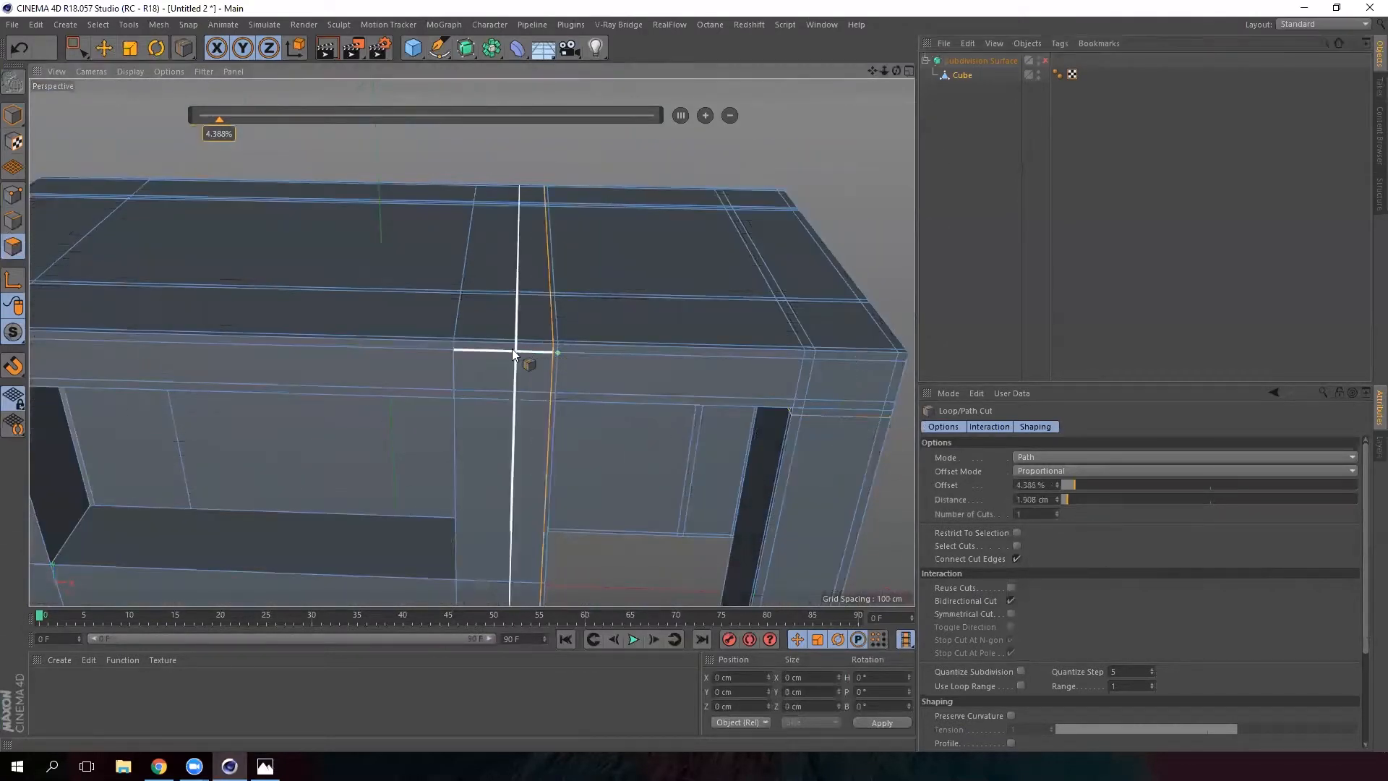
pyautogui.click(457, 338)
pyautogui.keyDown('alt'); pyautogui.moveTo(481, 425); pyautogui.dragTo(549, 432); pyautogui.keyUp('alt')
pyautogui.keyDown('alt'); pyautogui.moveTo(804, 381); pyautogui.dragTo(501, 396); pyautogui.keyUp('alt')
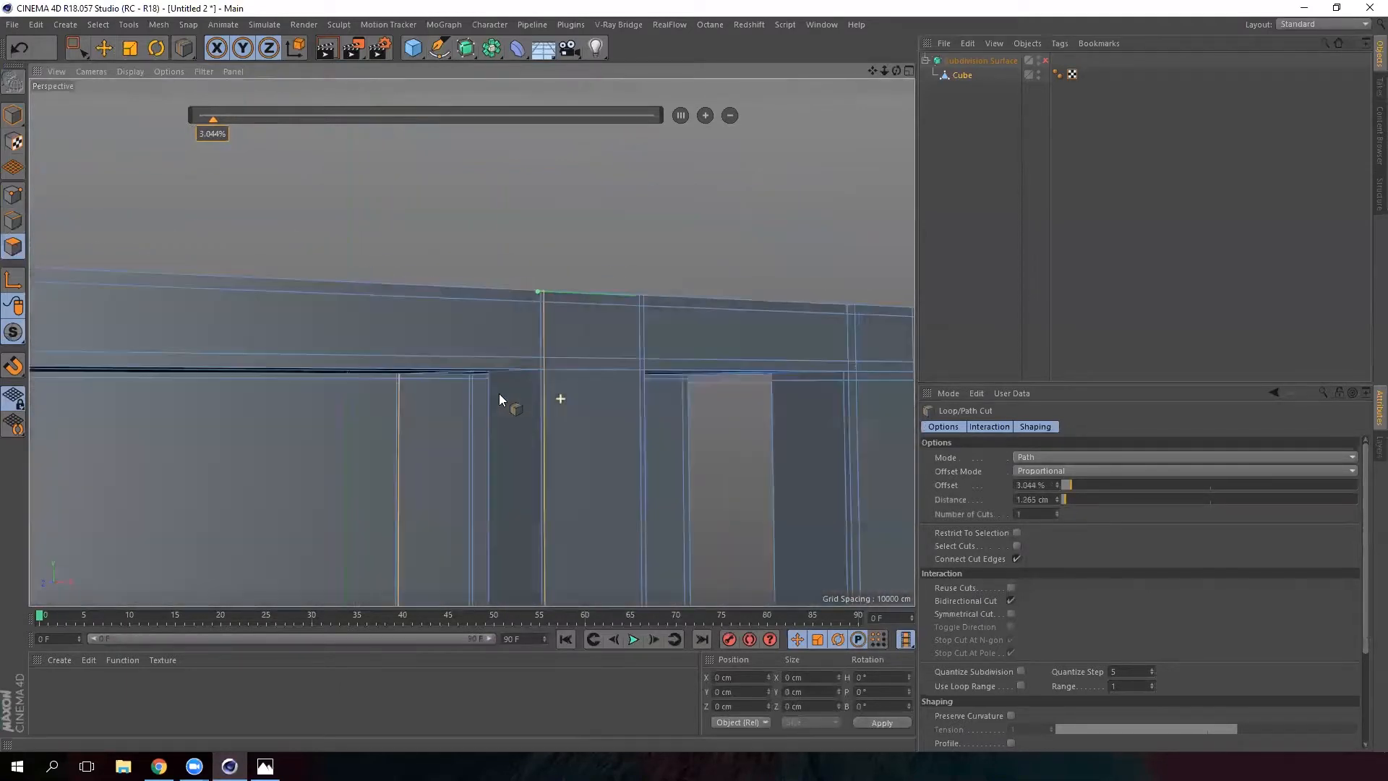
# Cut an edge loop at 96.82 % just below the pillar's top and one at 1.313 % above the window, beside the pillar
pyautogui.click(641, 376)
pyautogui.keyDown('alt'); pyautogui.moveTo(632, 387); pyautogui.dragTo(450, 291); pyautogui.keyUp('alt')
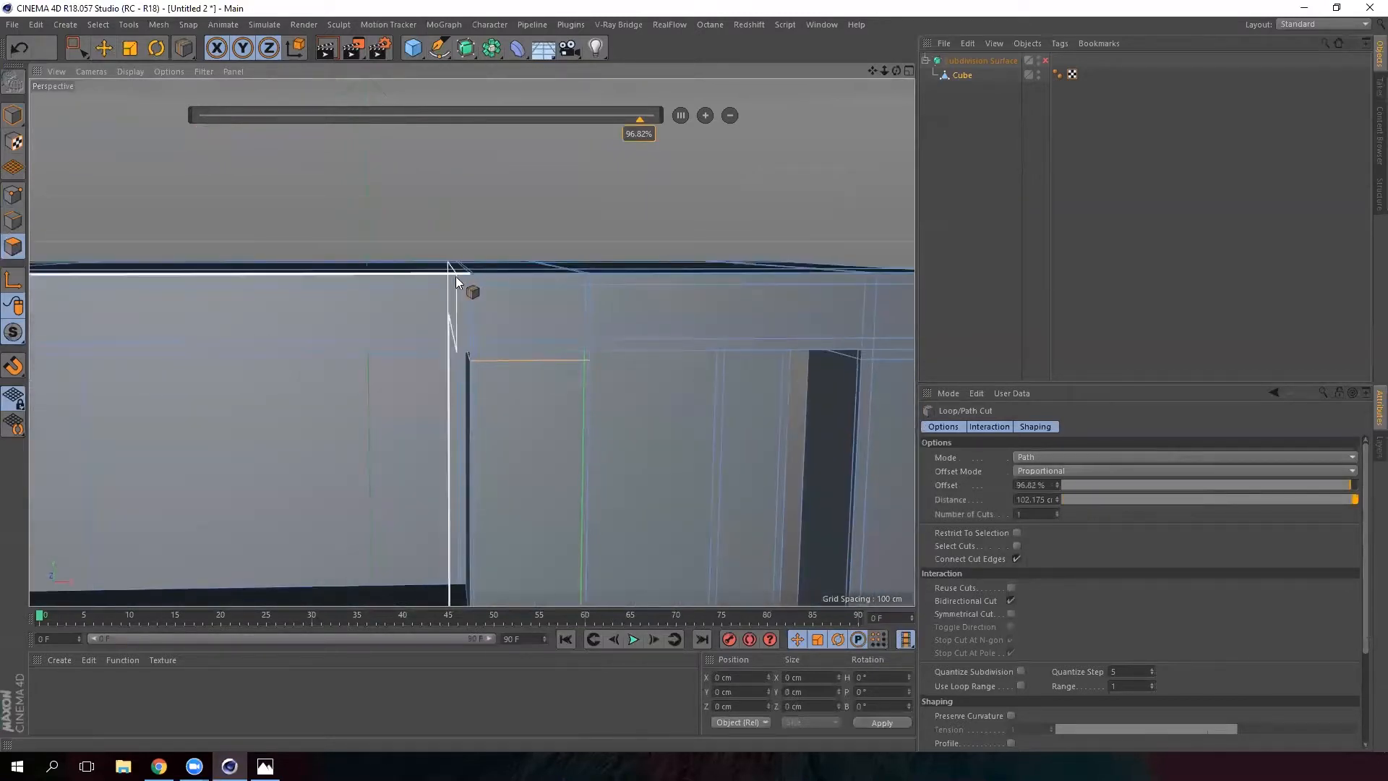
pyautogui.keyDown('alt'); pyautogui.moveTo(570, 318); pyautogui.dragTo(536, 351); pyautogui.keyUp('alt')
pyautogui.keyDown('alt'); pyautogui.moveTo(542, 387); pyautogui.dragTo(444, 337, button='middle'); pyautogui.keyUp('alt')
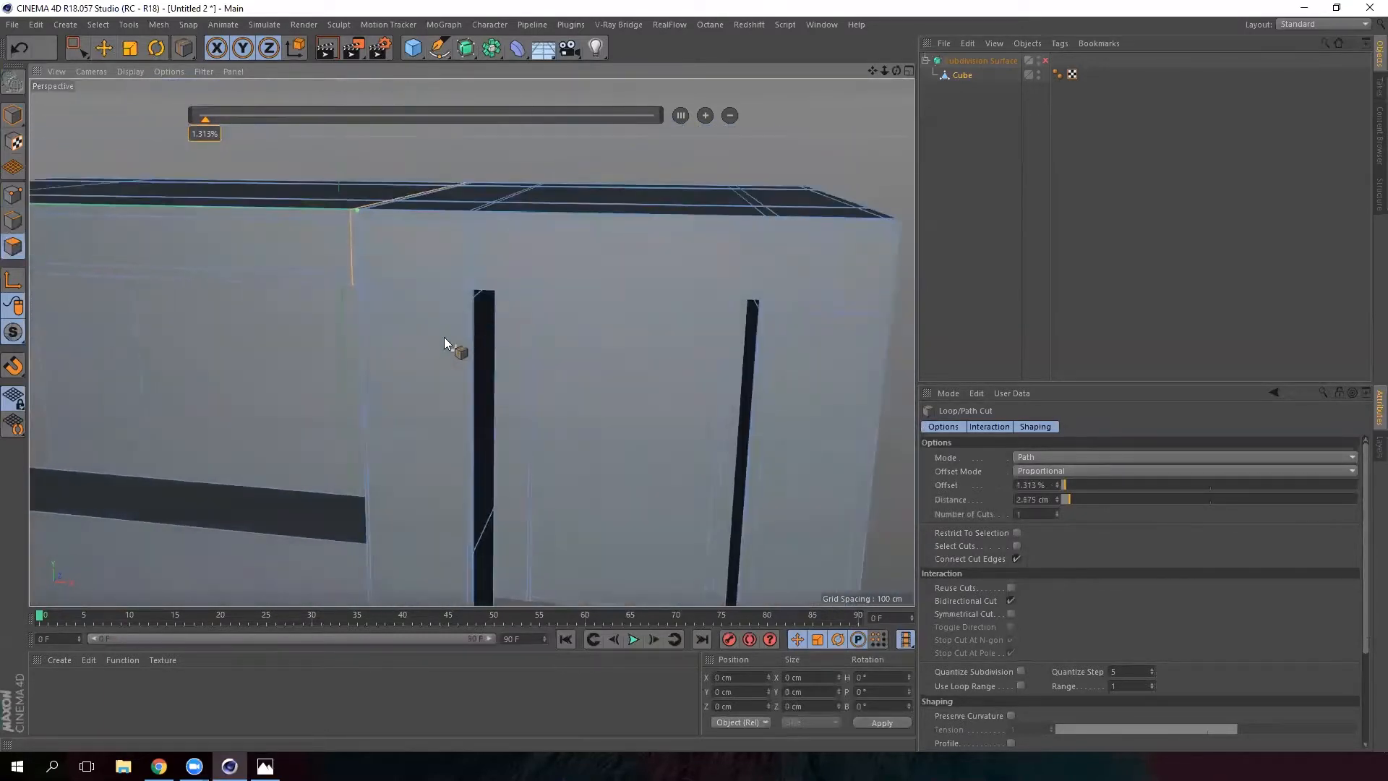
# Cut an edge loop at 3.968 % beside the door opening's edge and one at 95.916 % just below the window sill
pyautogui.keyDown('alt'); pyautogui.moveTo(444, 337); pyautogui.dragTo(484, 284); pyautogui.keyUp('alt')
pyautogui.click(483, 282)
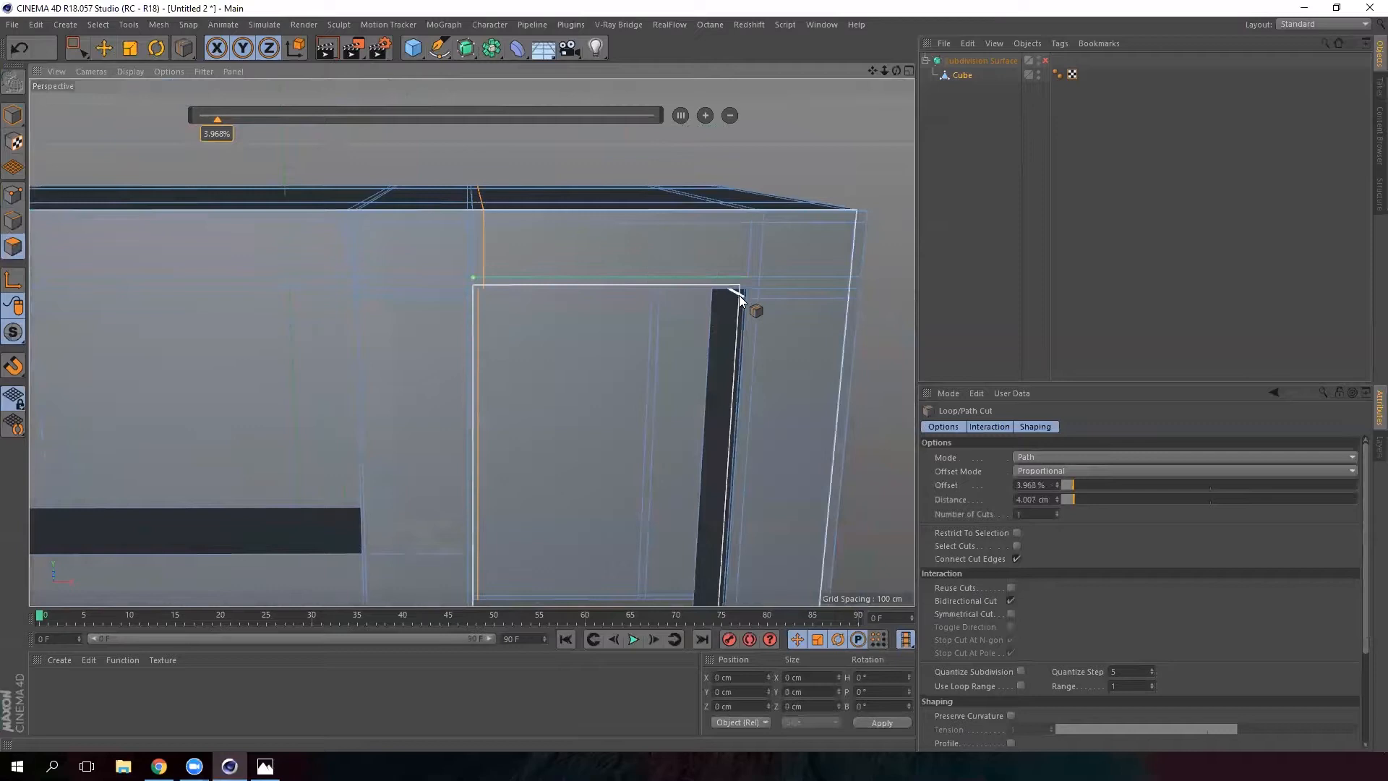
pyautogui.keyDown('alt'); pyautogui.moveTo(635, 381); pyautogui.dragTo(635, 278); pyautogui.keyUp('alt')
pyautogui.click(656, 497)
pyautogui.click(653, 310)
pyautogui.keyDown('alt'); pyautogui.moveTo(536, 301); pyautogui.dragTo(696, 287); pyautogui.keyUp('alt')
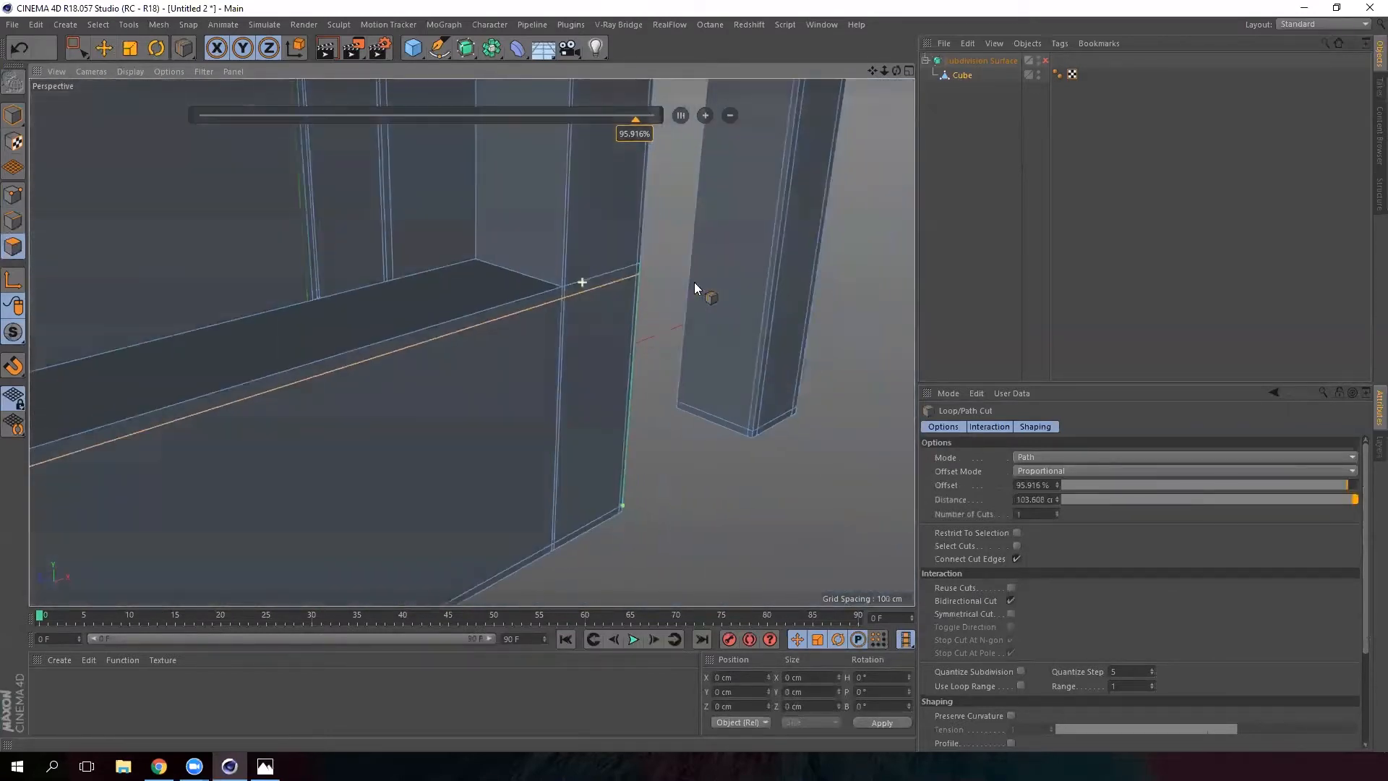
# Cut an edge loop at 95.036 % around the pillar just above the window sill, plus another across the sill beside the pillar
pyautogui.click(561, 273)
pyautogui.keyDown('alt'); pyautogui.moveTo(545, 329); pyautogui.dragTo(479, 345); pyautogui.keyUp('alt')
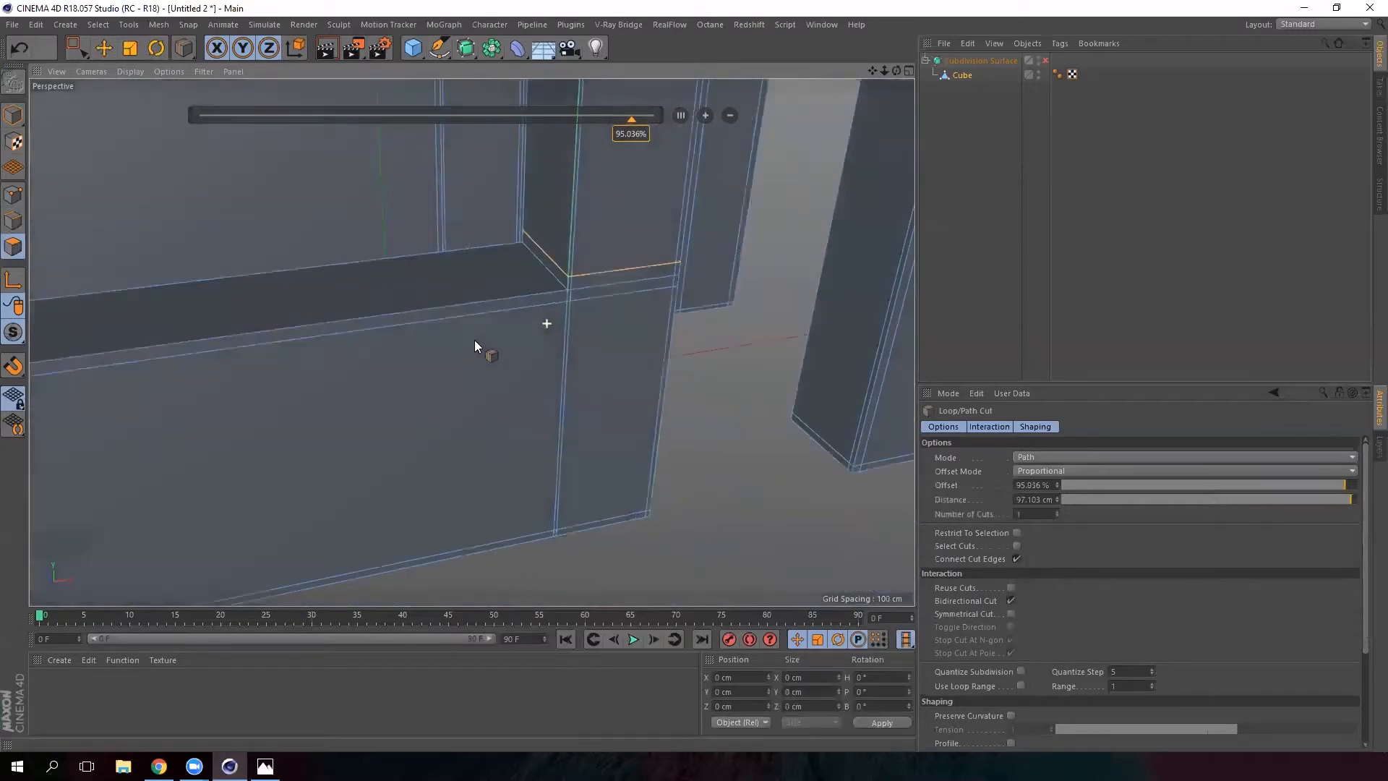
pyautogui.click(554, 290)
pyautogui.keyDown('alt'); pyautogui.moveTo(554, 291); pyautogui.dragTo(574, 344); pyautogui.keyUp('alt')
# Cut edge loops at the window sill's other end, at 1.965 % across the sill and 4.27 % just above it
pyautogui.keyDown('alt'); pyautogui.moveTo(455, 384); pyautogui.dragTo(287, 381); pyautogui.keyUp('alt')
pyautogui.click(447, 378)
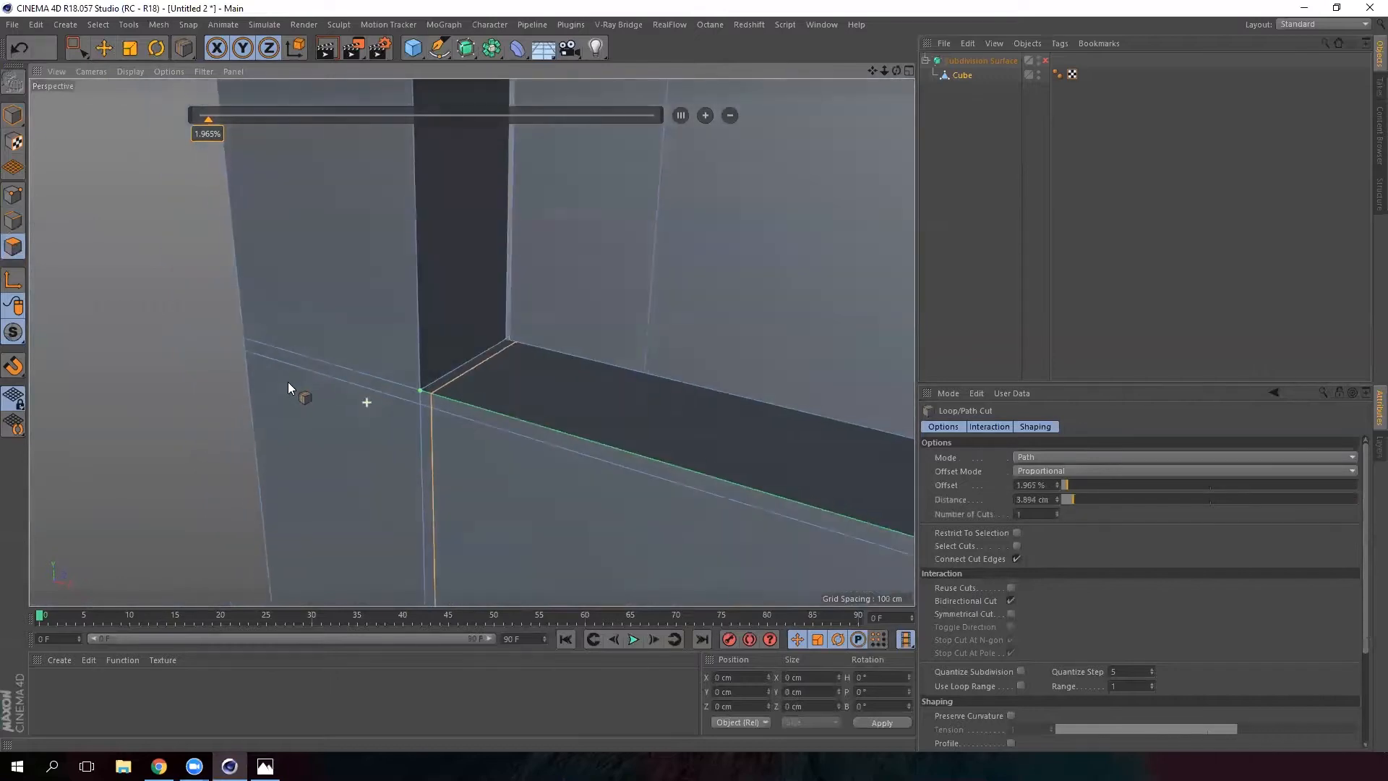
pyautogui.keyDown('alt'); pyautogui.moveTo(397, 360); pyautogui.dragTo(399, 338); pyautogui.keyUp('alt')
pyautogui.click(419, 373)
pyautogui.scroll(-8, 422, 376)
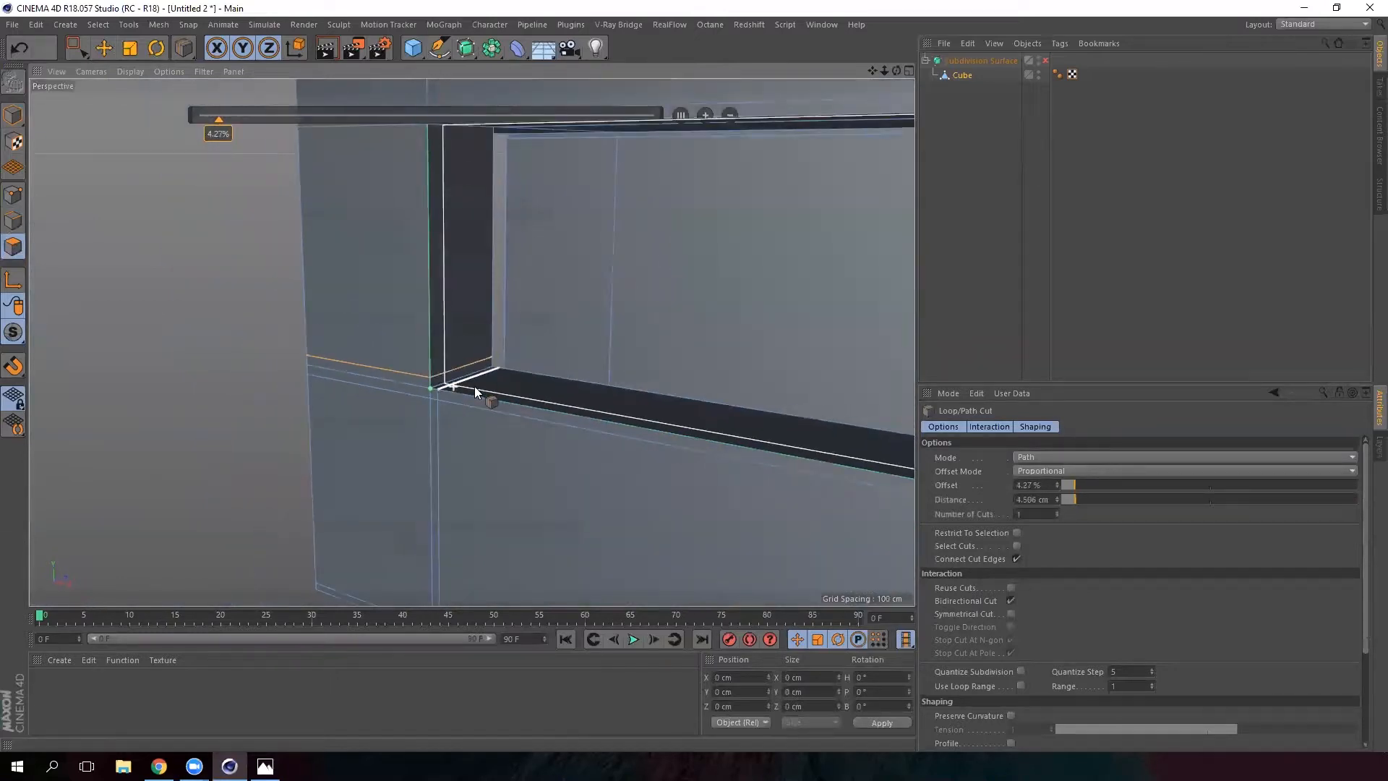
# Enable the Subdivision Surface, set the viewport display to Gouraud Shading and check the building's window and door openings
pyautogui.keyDown('alt'); pyautogui.moveTo(621, 400); pyautogui.dragTo(511, 399); pyautogui.keyUp('alt')
pyautogui.click(1043, 61)
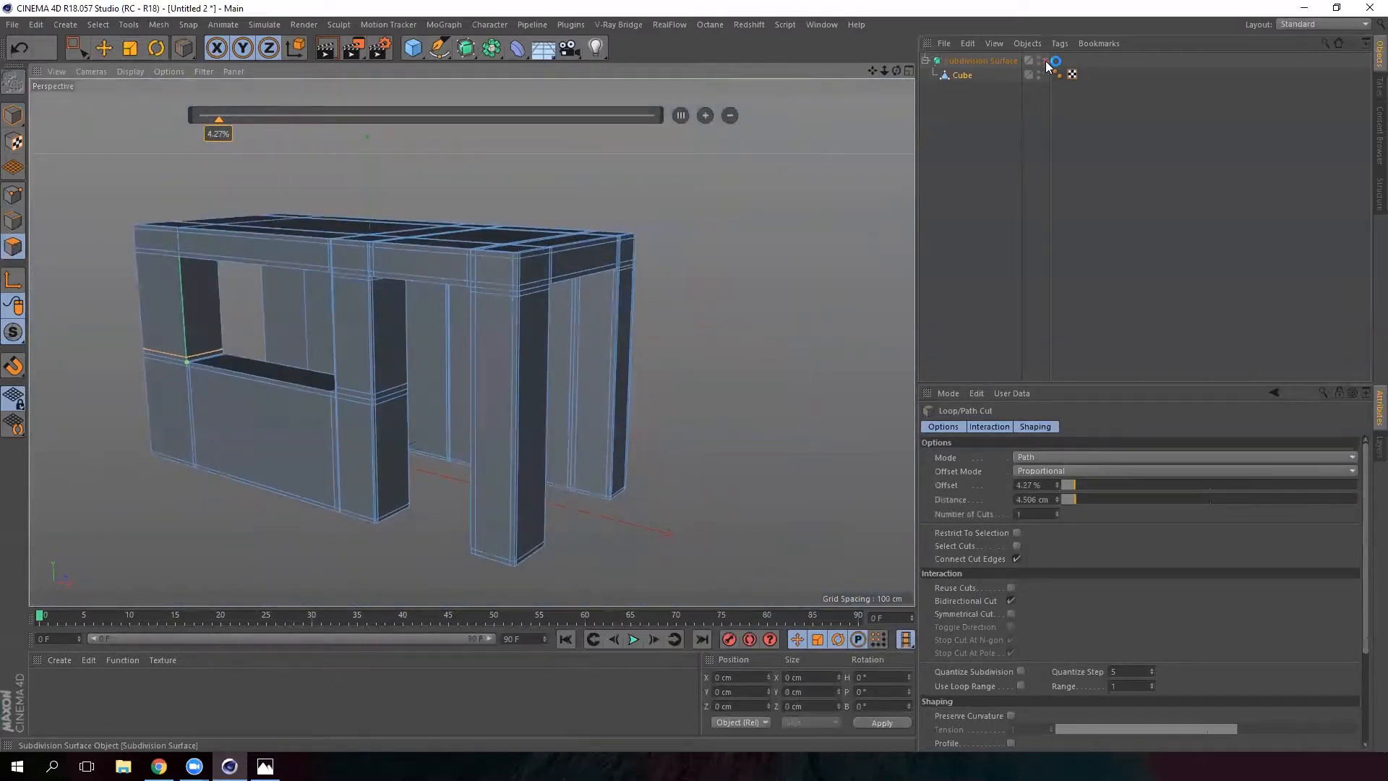
pyautogui.keyDown('alt'); pyautogui.moveTo(363, 311); pyautogui.dragTo(97, 85); pyautogui.keyUp('alt')
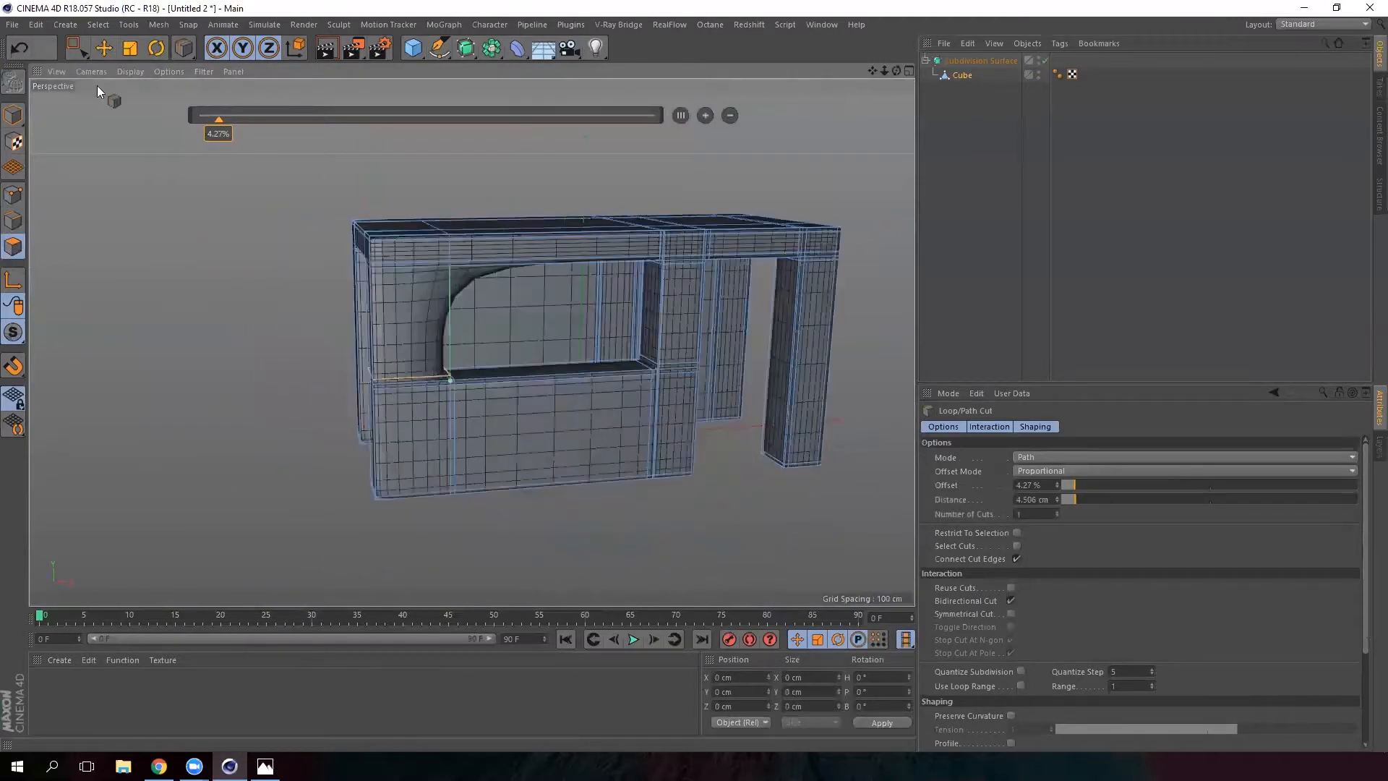
pyautogui.click(103, 49)
pyautogui.keyDown('alt'); pyautogui.moveTo(204, 391); pyautogui.dragTo(563, 221); pyautogui.keyUp('alt')
pyautogui.click(140, 74)
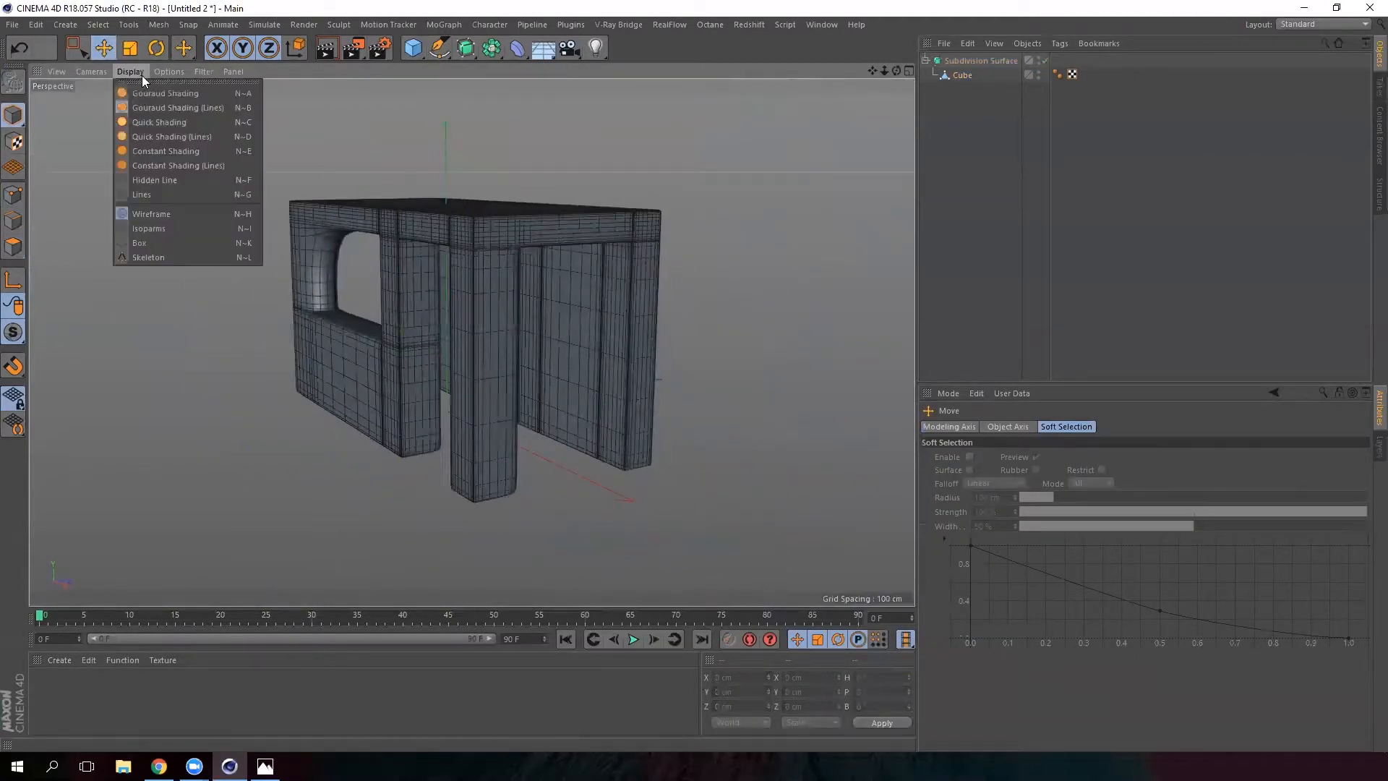
pyautogui.click(199, 97)
pyautogui.keyDown('alt'); pyautogui.moveTo(453, 313); pyautogui.dragTo(557, 161); pyautogui.keyUp('alt')
pyautogui.keyDown('alt'); pyautogui.moveTo(458, 507); pyautogui.dragTo(662, 285); pyautogui.keyUp('alt')
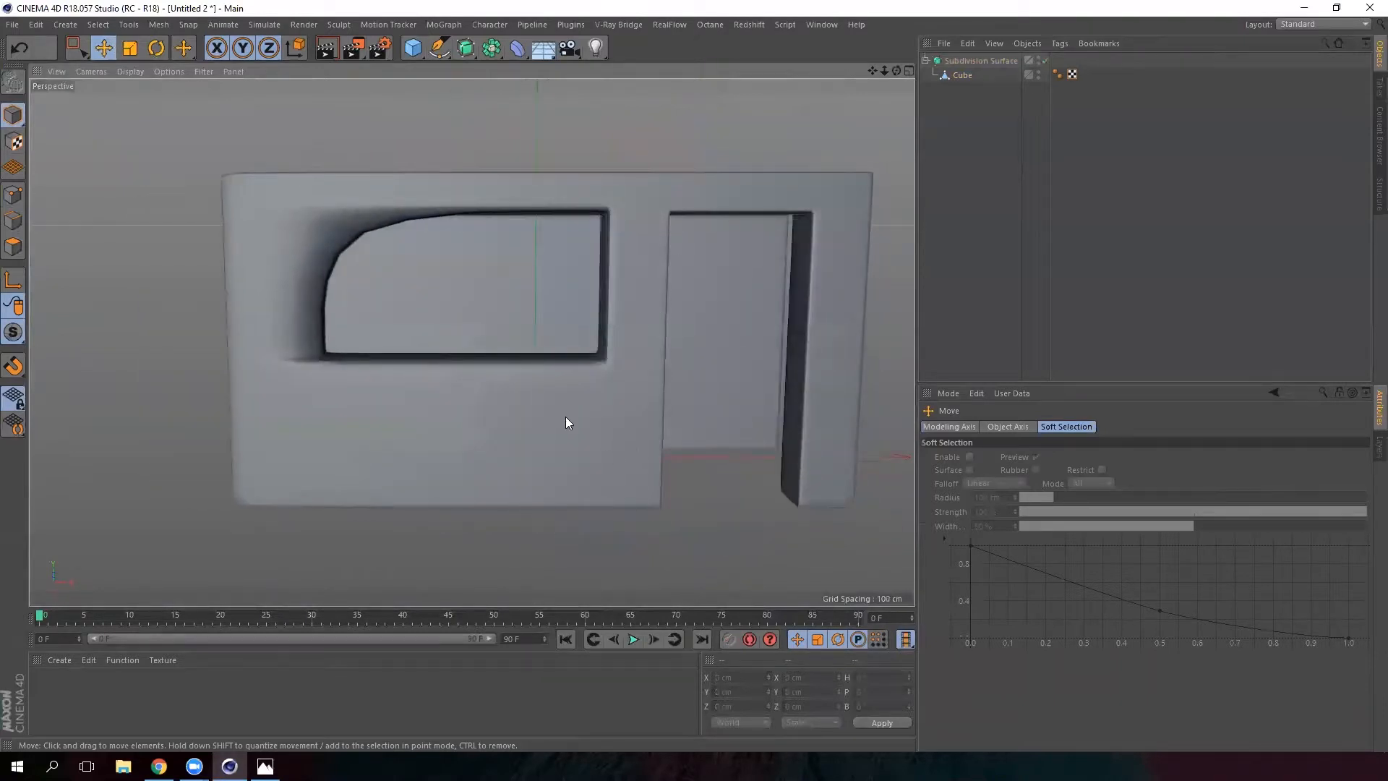
pyautogui.keyDown('alt'); pyautogui.moveTo(566, 416); pyautogui.dragTo(545, 376); pyautogui.keyUp('alt')
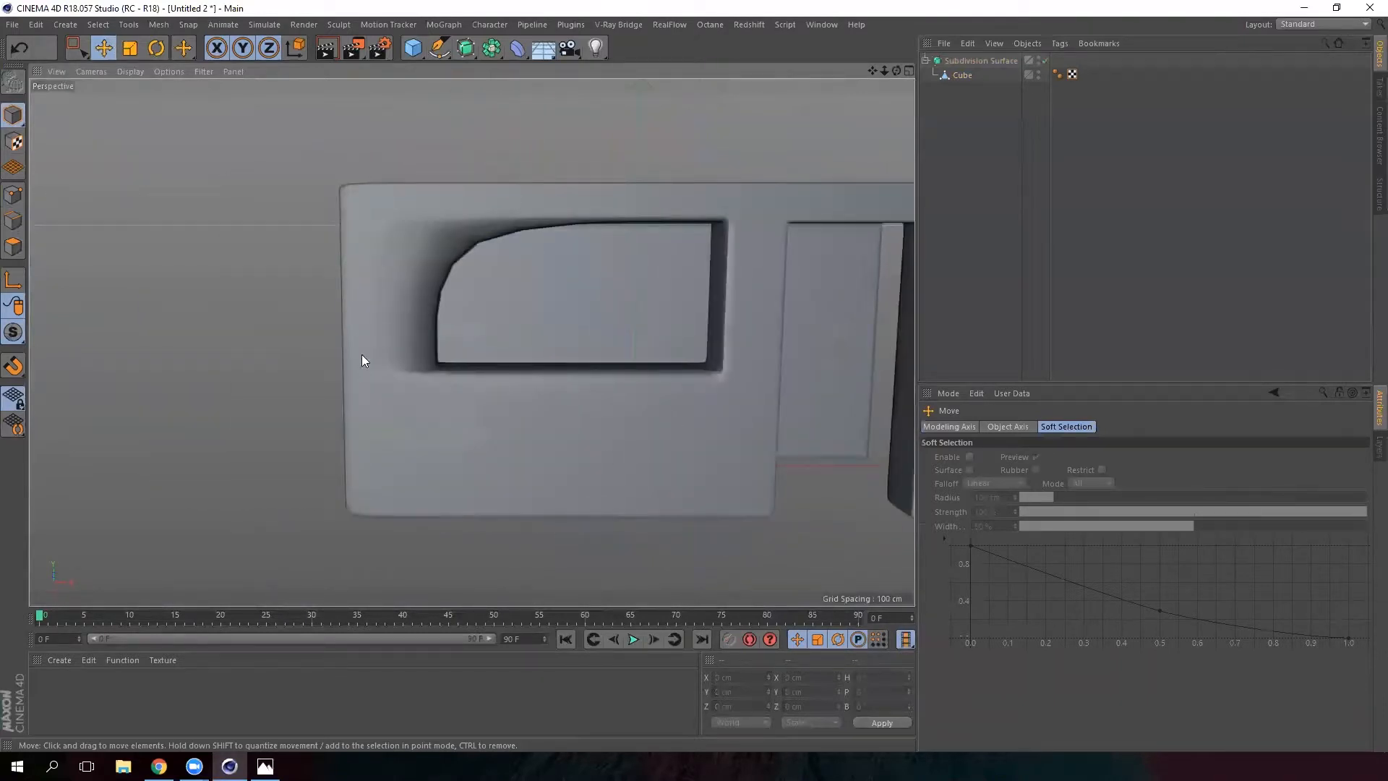
# Disable the Subdivision Surface, switch the Cube to edge mode and cut a horizontal loop just below the window's rounded top corner
pyautogui.click(963, 75)
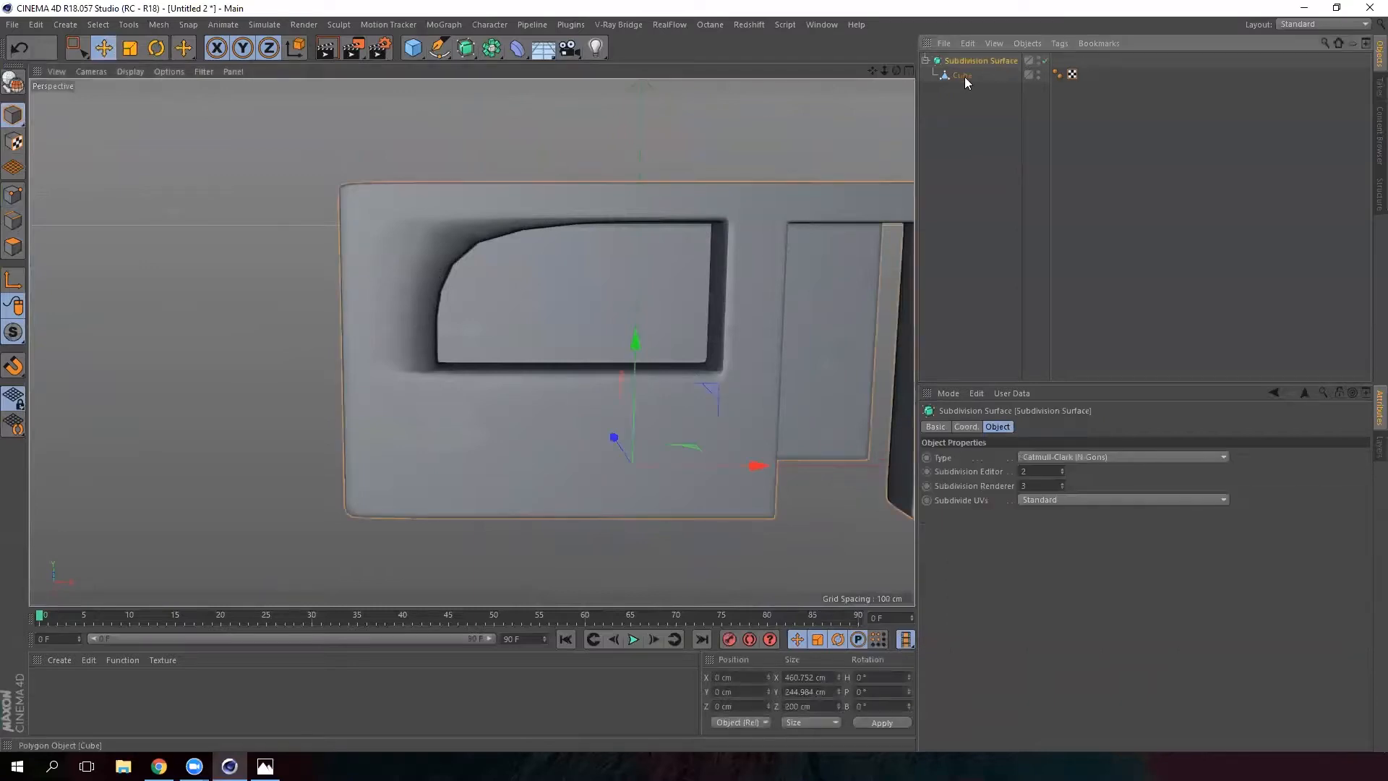
pyautogui.click(1044, 61)
pyautogui.click(15, 223)
pyautogui.scroll(4, 290, 155)
pyautogui.keyDown('alt'); pyautogui.moveTo(409, 178); pyautogui.dragTo(340, 178); pyautogui.keyUp('alt')
pyautogui.rightClick(528, 271)
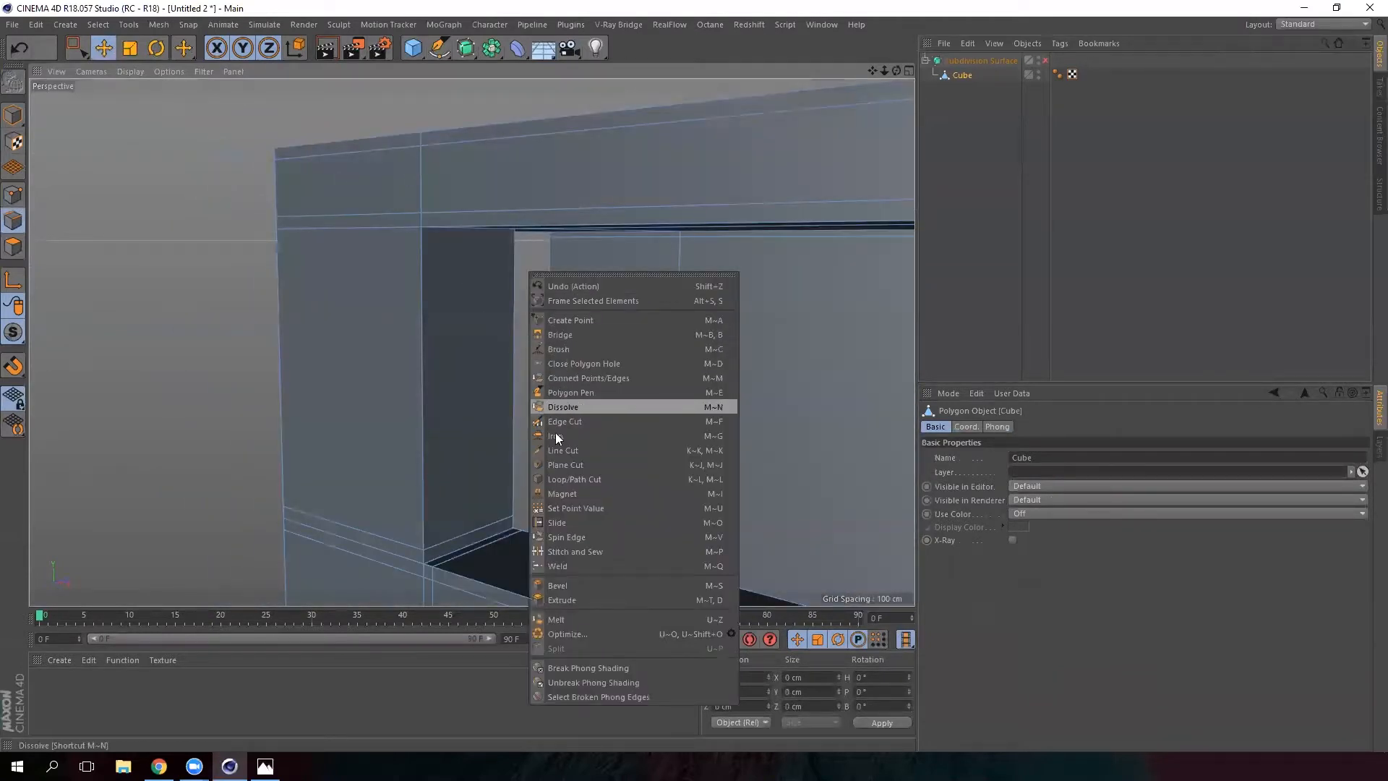
pyautogui.click(571, 480)
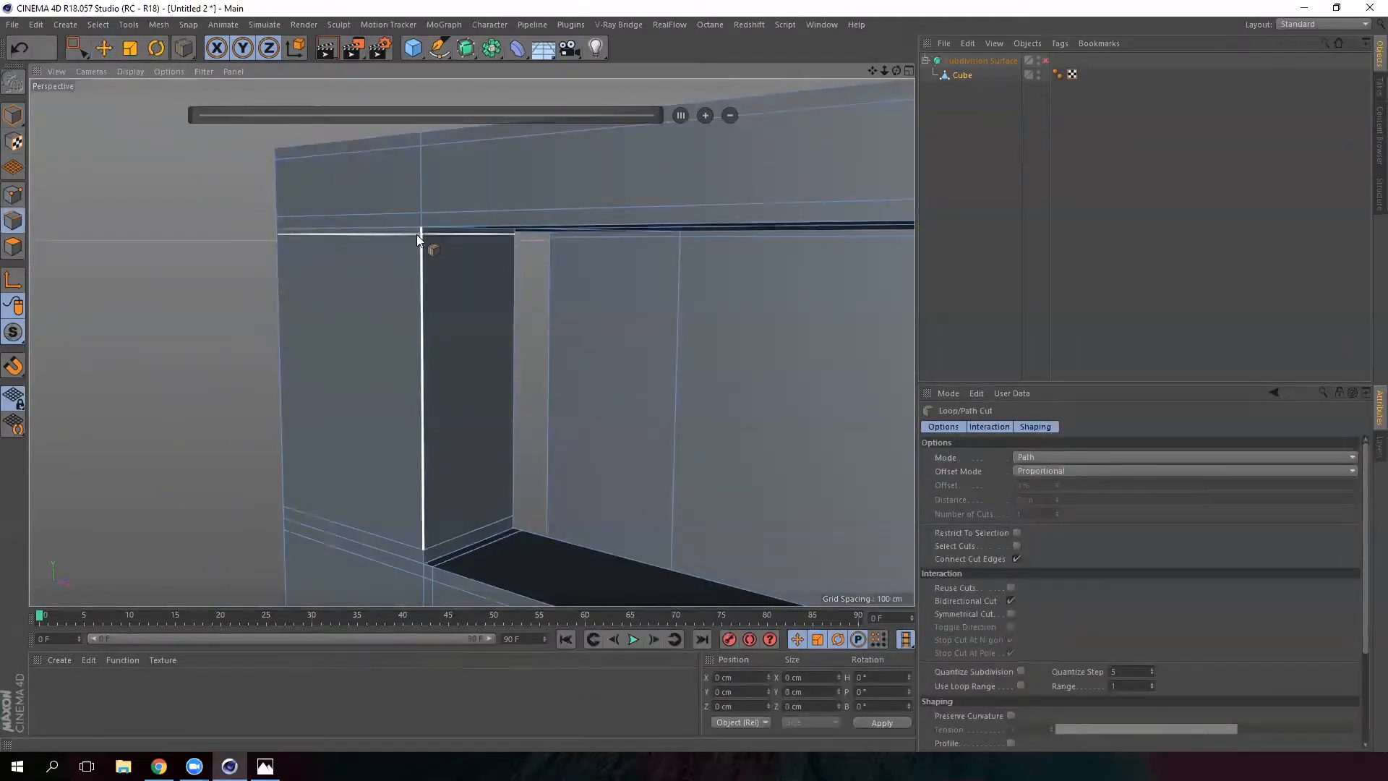
pyautogui.click(418, 237)
# Cut edge loops at 98.544 % across the window's lintel and close to both edges of its side wall, the last at 7.936 %
pyautogui.keyDown('alt'); pyautogui.moveTo(418, 237); pyautogui.dragTo(464, 217); pyautogui.keyUp('alt')
pyautogui.click(454, 213)
pyautogui.moveTo(464, 327)
pyautogui.keyDown('alt'); pyautogui.mouseDown()
pyautogui.moveTo(409, 262)
pyautogui.moveTo(375, 260)
pyautogui.moveTo(381, 294)
pyautogui.moveTo(307, 285)
pyautogui.moveTo(402, 212)
pyautogui.mouseUp(); pyautogui.keyUp('alt')
pyautogui.click(397, 240)
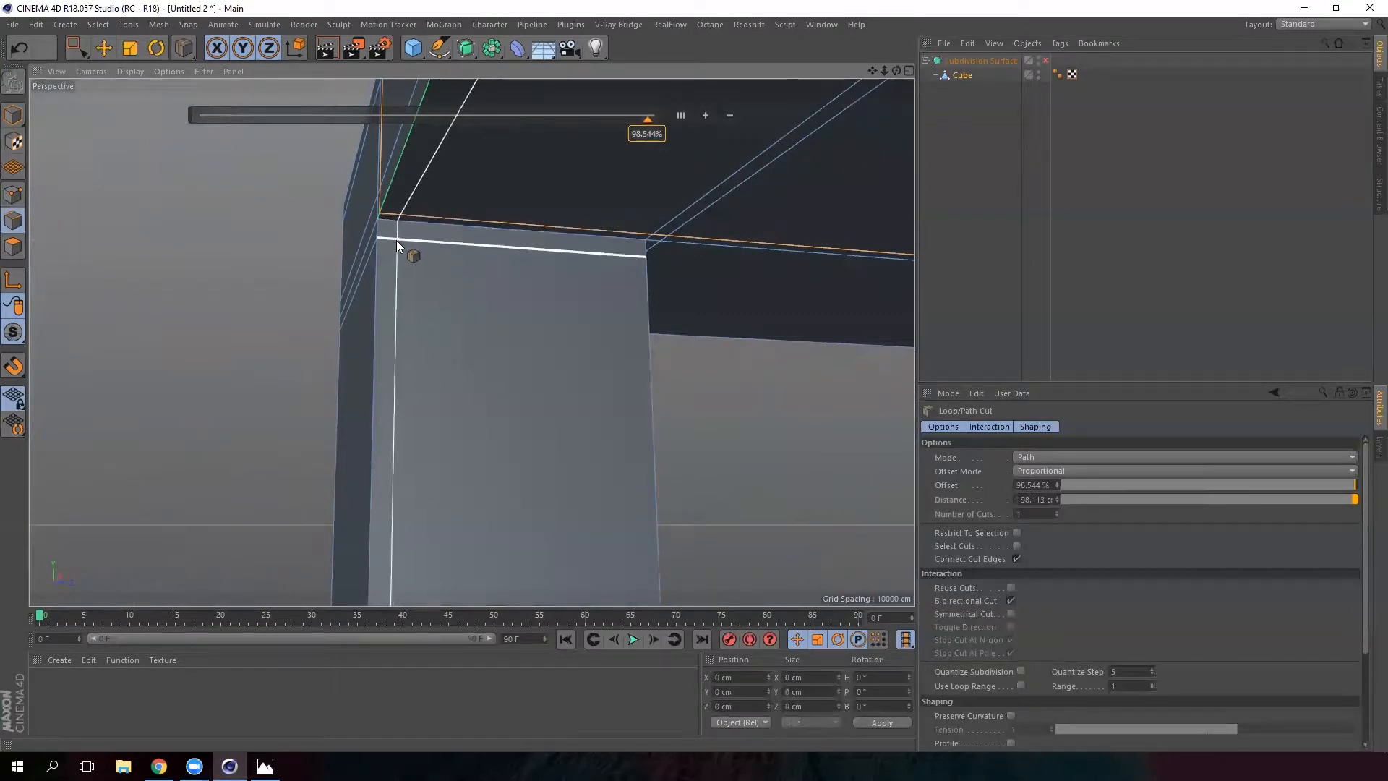
pyautogui.click(626, 253)
pyautogui.moveTo(383, 361)
pyautogui.keyDown('alt'); pyautogui.mouseDown()
pyautogui.moveTo(523, 361)
pyautogui.moveTo(559, 385)
pyautogui.mouseUp(); pyautogui.keyUp('alt')
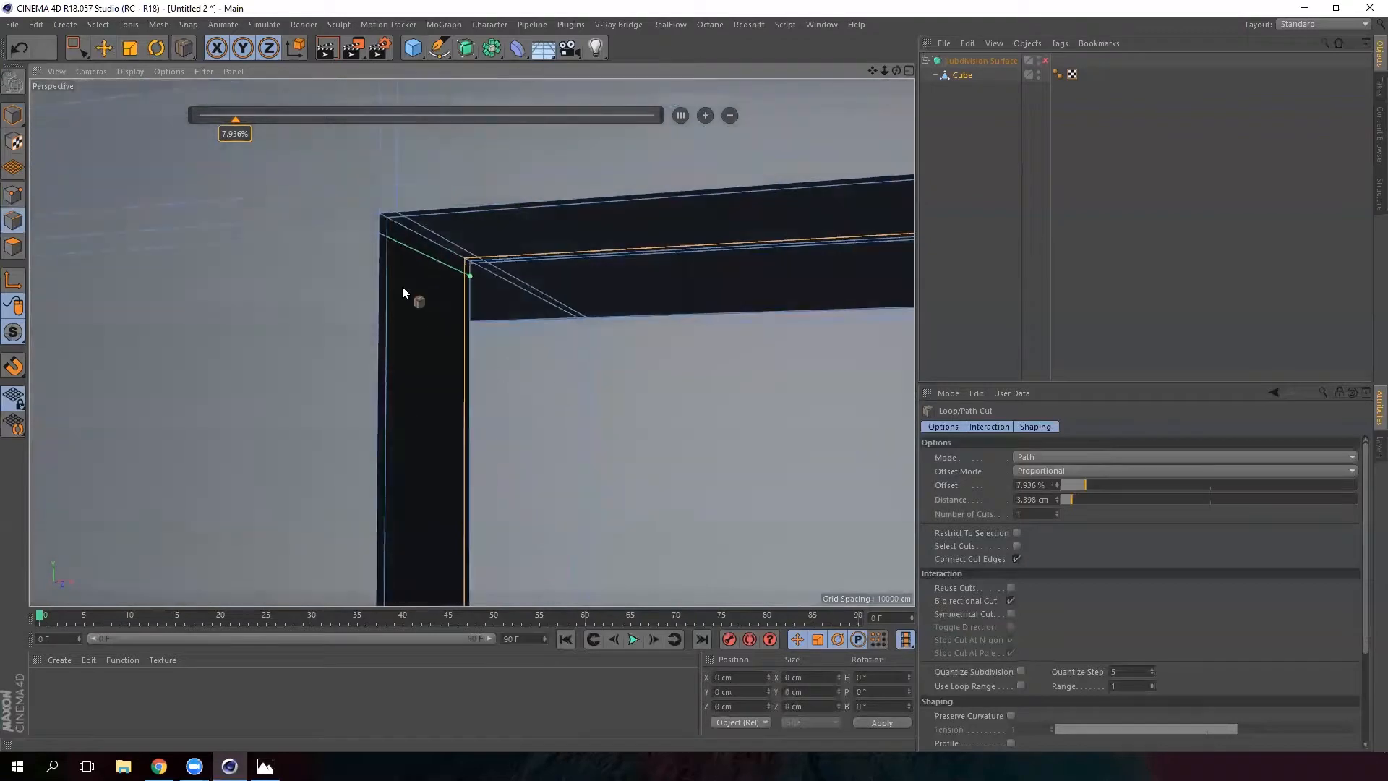
# Cut a vertical edge loop at 95.91 % in the wall beside the window and another close to the building's outer corner
pyautogui.keyDown('alt'); pyautogui.moveTo(382, 98); pyautogui.dragTo(470, 214, button='middle'); pyautogui.keyUp('alt')
pyautogui.click(460, 164)
pyautogui.moveTo(437, 324)
pyautogui.keyDown('alt'); pyautogui.mouseDown()
pyautogui.moveTo(333, 271)
pyautogui.moveTo(487, 308)
pyautogui.moveTo(369, 372)
pyautogui.moveTo(392, 349)
pyautogui.mouseUp(); pyautogui.keyUp('alt')
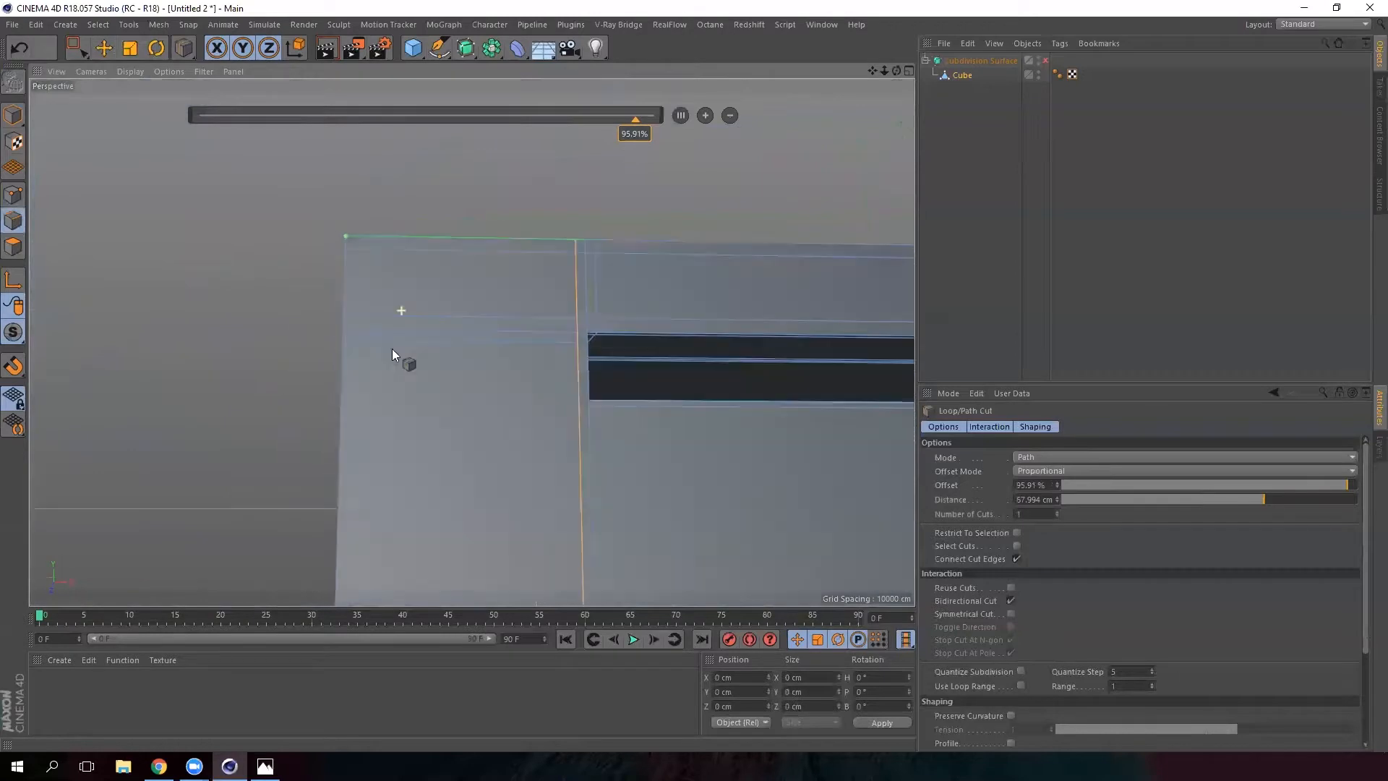
pyautogui.click(354, 236)
# Cut further edge loops at 6.158 % along the roof edge, at the end opening's corner and at 92.437 % along the door jamb
pyautogui.keyDown('alt'); pyautogui.moveTo(385, 361); pyautogui.dragTo(567, 352); pyautogui.keyUp('alt')
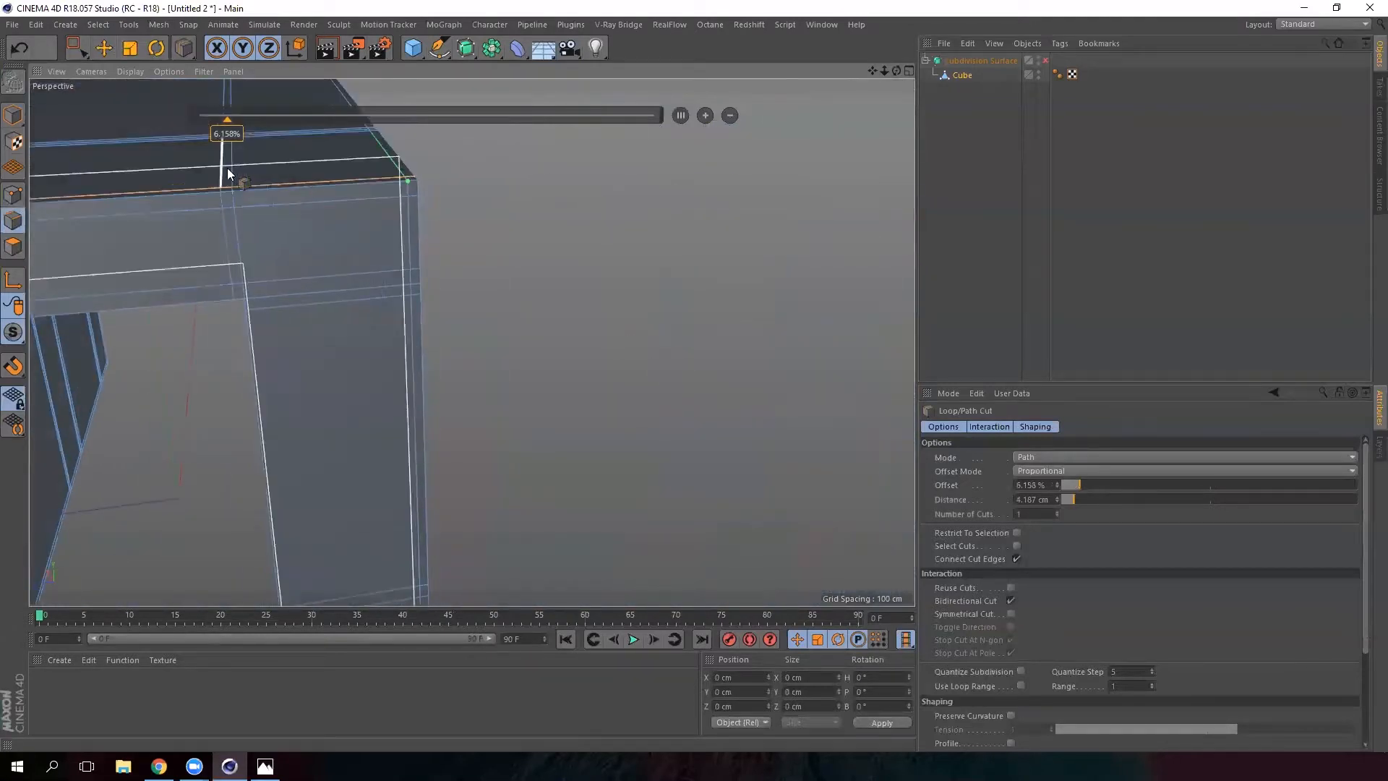
pyautogui.click(256, 301)
pyautogui.keyDown('alt'); pyautogui.moveTo(319, 386); pyautogui.dragTo(510, 394); pyautogui.keyUp('alt')
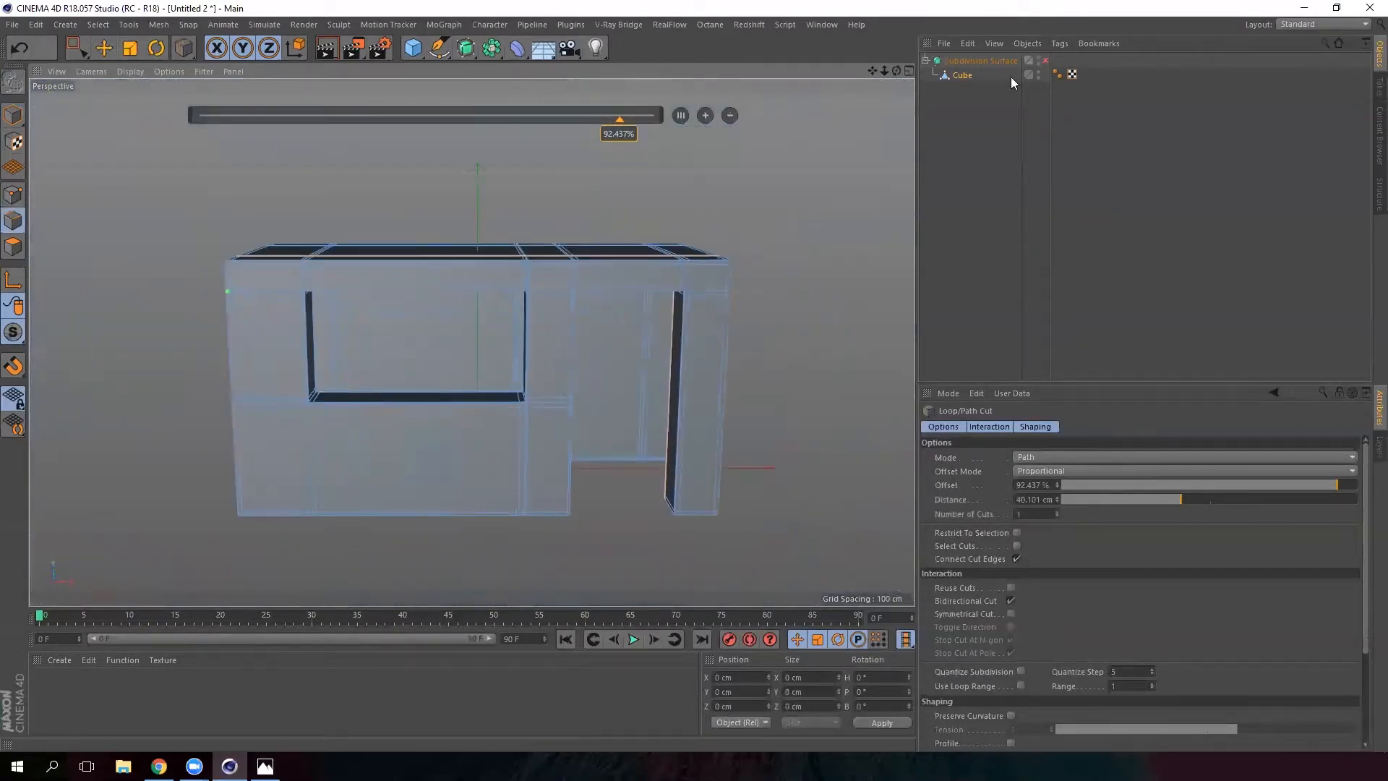
# Enable the Subdivision Surface, return to Model mode with the Move tool and deselect the Cube
pyautogui.click(1046, 61)
pyautogui.keyDown('alt'); pyautogui.moveTo(520, 275); pyautogui.dragTo(501, 233); pyautogui.keyUp('alt')
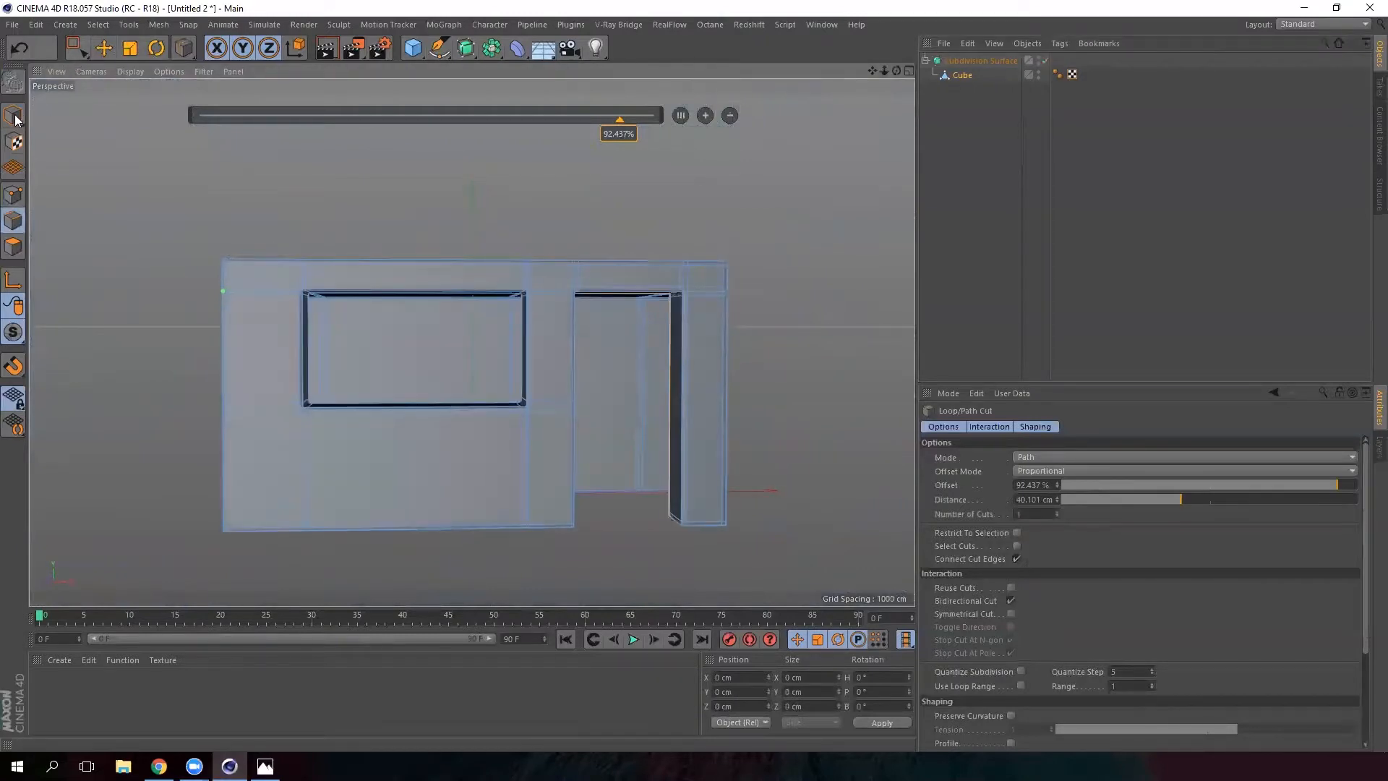
pyautogui.click(15, 116)
pyautogui.click(104, 49)
pyautogui.click(348, 199)
# Examine the smoothed building from all sides for crisp corners and openings
pyautogui.keyDown('alt'); pyautogui.moveTo(529, 359); pyautogui.dragTo(437, 446); pyautogui.keyUp('alt')
pyautogui.keyDown('alt'); pyautogui.moveTo(550, 410); pyautogui.dragTo(445, 489); pyautogui.keyUp('alt')
pyautogui.keyDown('alt'); pyautogui.moveTo(508, 423); pyautogui.dragTo(387, 381); pyautogui.keyUp('alt')
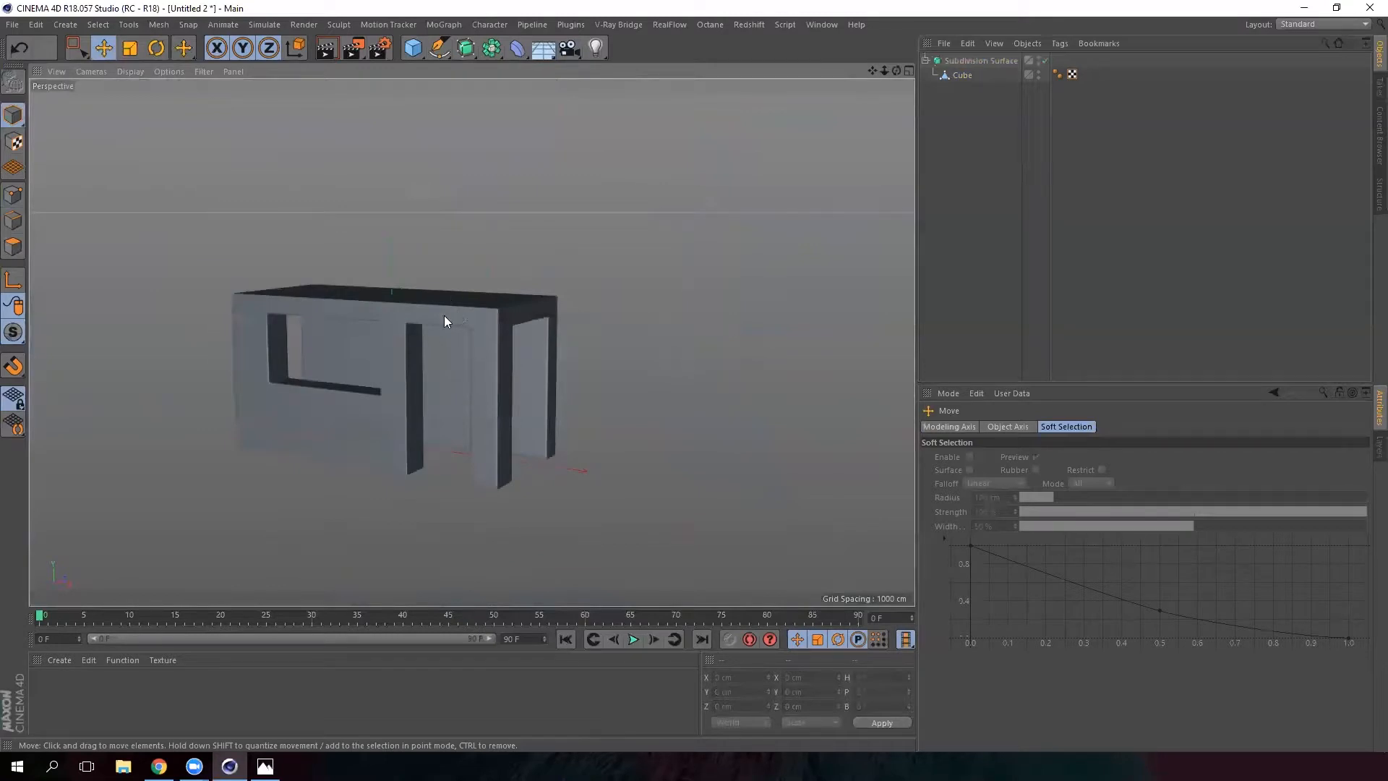
pyautogui.keyDown('alt'); pyautogui.moveTo(418, 435); pyautogui.dragTo(534, 344); pyautogui.keyUp('alt')
pyautogui.scroll(3, 456, 362)
pyautogui.scroll(-4, 458, 362)
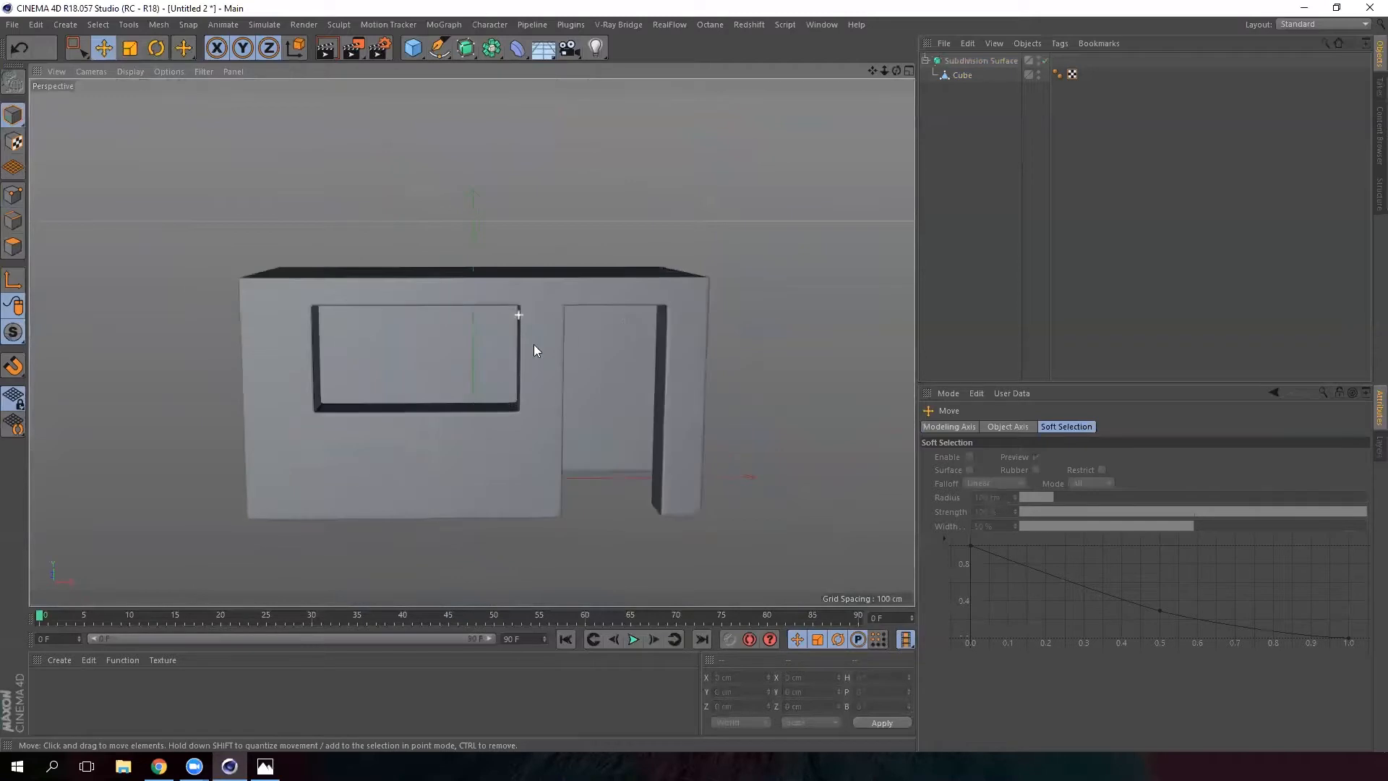
pyautogui.keyDown('alt'); pyautogui.moveTo(620, 466); pyautogui.dragTo(453, 465); pyautogui.keyUp('alt')
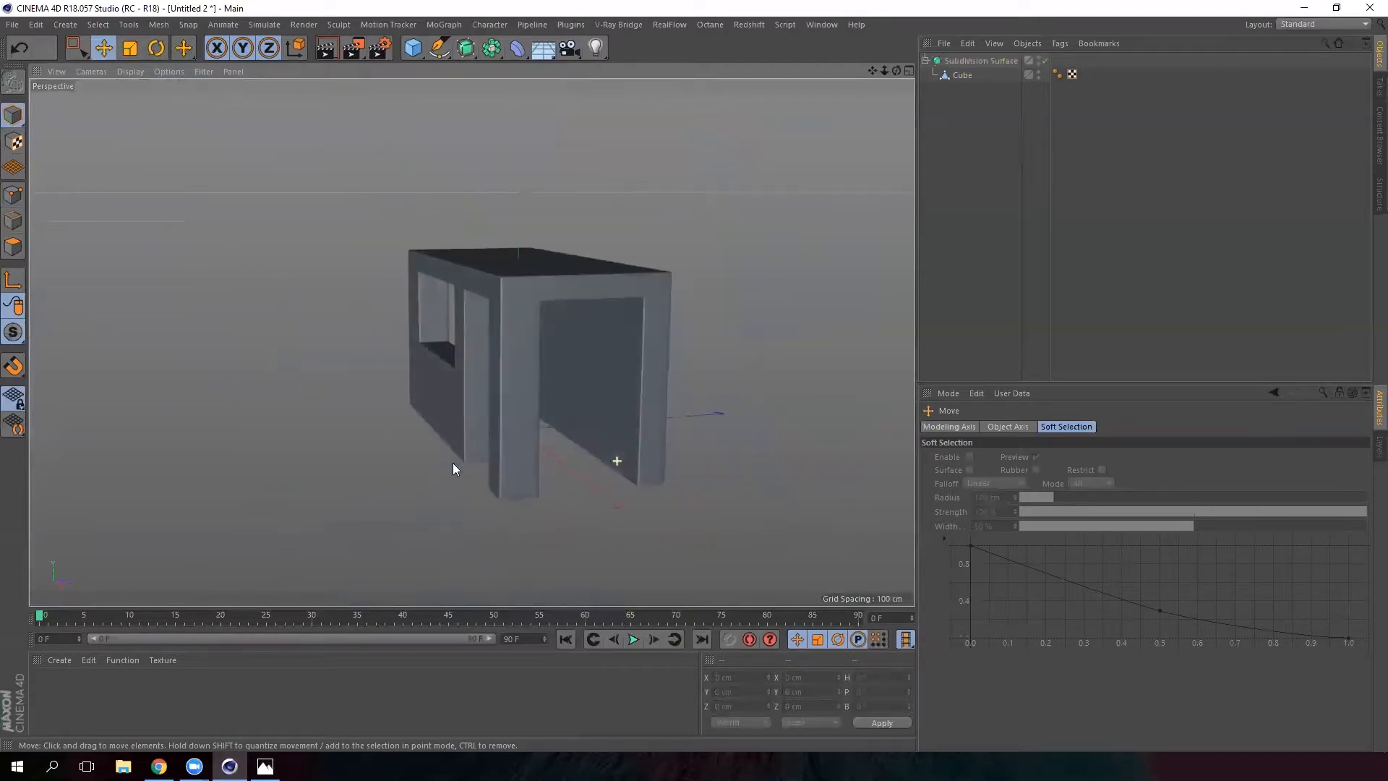
pyautogui.keyDown('alt'); pyautogui.moveTo(619, 413); pyautogui.dragTo(610, 379); pyautogui.keyUp('alt')
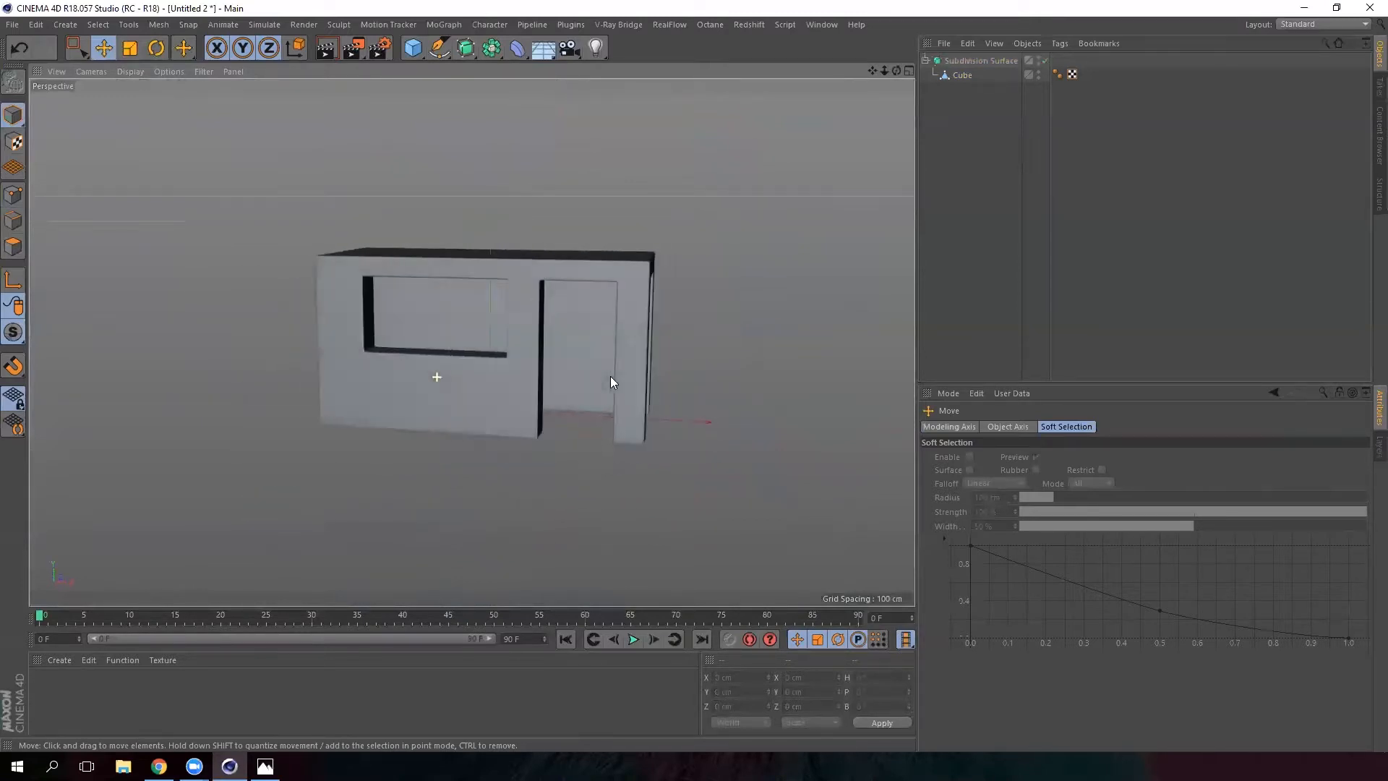
# Add a Cube primitive, shape it into a door panel about 90 cm wide and 11 cm thick, and move it to the door opening
pyautogui.click(413, 48)
pyautogui.moveTo(584, 456)
pyautogui.keyDown('alt'); pyautogui.mouseDown()
pyautogui.moveTo(620, 425)
pyautogui.moveTo(716, 435)
pyautogui.moveTo(622, 418)
pyautogui.moveTo(558, 465)
pyautogui.mouseUp(); pyautogui.keyUp('alt')
pyautogui.moveTo(728, 429); pyautogui.dragTo(456, 399)
pyautogui.moveTo(576, 398); pyautogui.dragTo(491, 409)
pyautogui.keyDown('alt'); pyautogui.moveTo(393, 390); pyautogui.dragTo(575, 373); pyautogui.keyUp('alt')
pyautogui.keyDown('alt'); pyautogui.moveTo(414, 347); pyautogui.dragTo(509, 399, button='right'); pyautogui.keyUp('alt')
pyautogui.keyDown('alt'); pyautogui.moveTo(509, 399); pyautogui.dragTo(713, 400); pyautogui.keyUp('alt')
# Raise the door panel and stretch it vertically to fill the door opening, centred at about Y 93.4 cm
pyautogui.moveTo(593, 279); pyautogui.dragTo(622, 133)
pyautogui.keyDown('alt'); pyautogui.moveTo(622, 133); pyautogui.dragTo(632, 334, button='middle'); pyautogui.keyUp('alt')
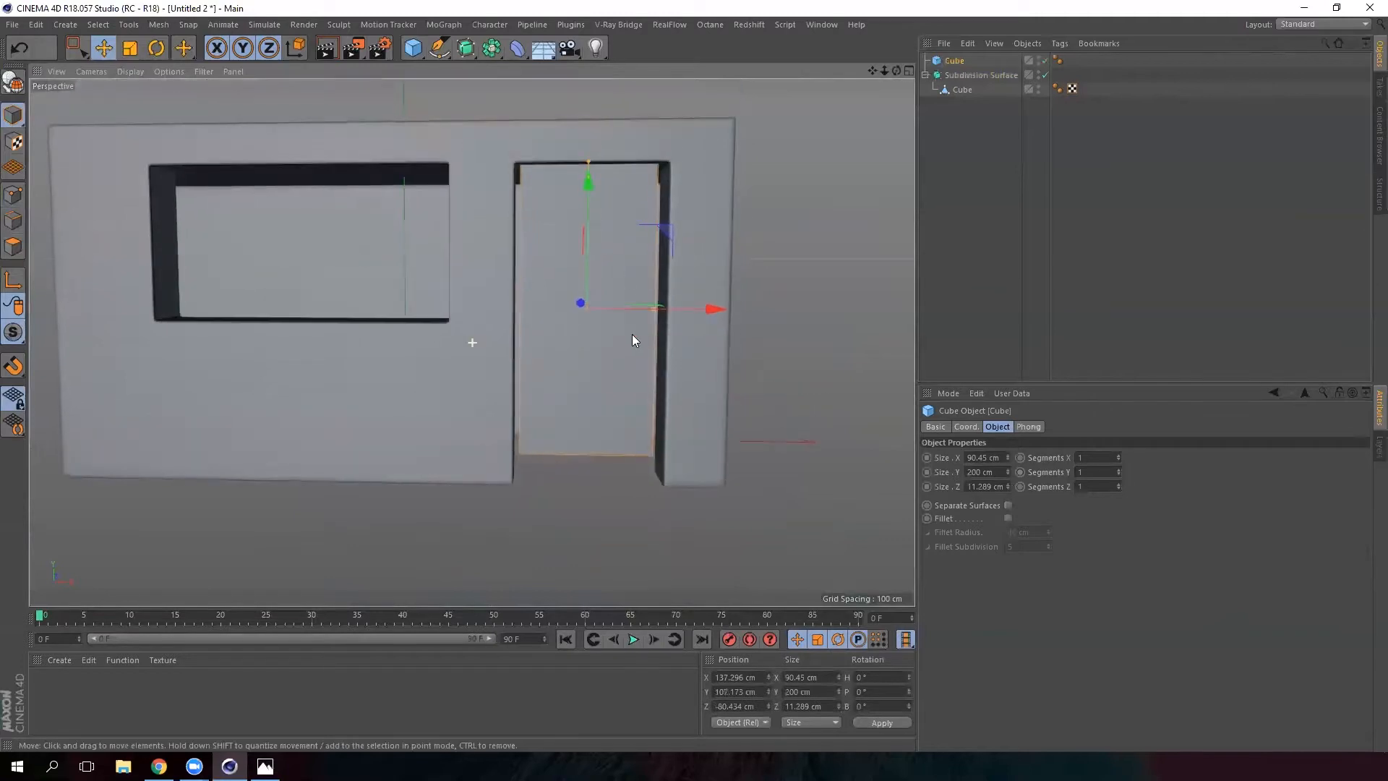
pyautogui.moveTo(596, 189); pyautogui.dragTo(656, 81)
pyautogui.moveTo(587, 165); pyautogui.dragTo(587, 168)
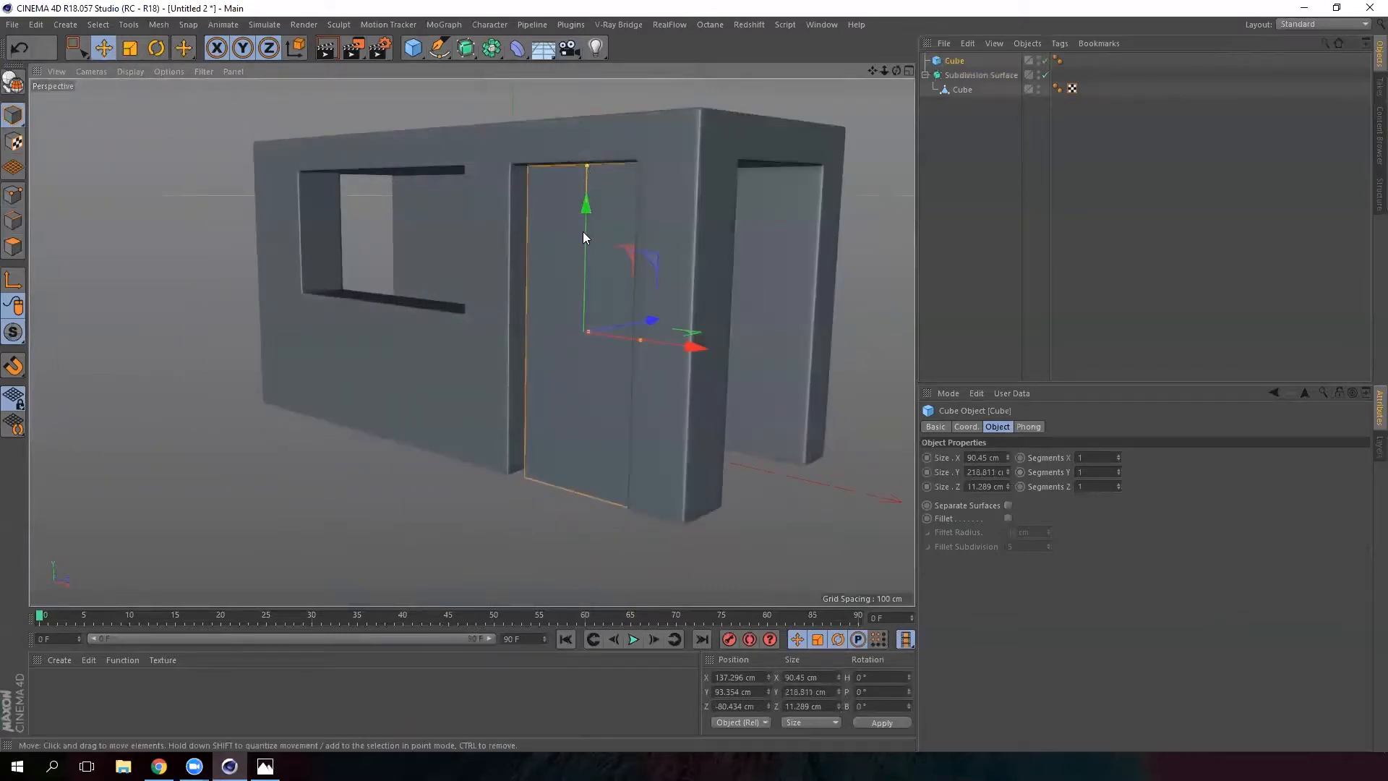
# Move the door panel out in front of its opening to about Z -127 cm and thin it to about 7.3 cm
pyautogui.keyDown('alt'); pyautogui.moveTo(587, 278); pyautogui.dragTo(511, 308); pyautogui.keyUp('alt')
pyautogui.moveTo(681, 319); pyautogui.dragTo(612, 325)
pyautogui.keyDown('alt'); pyautogui.moveTo(522, 340); pyautogui.dragTo(554, 222); pyautogui.keyUp('alt')
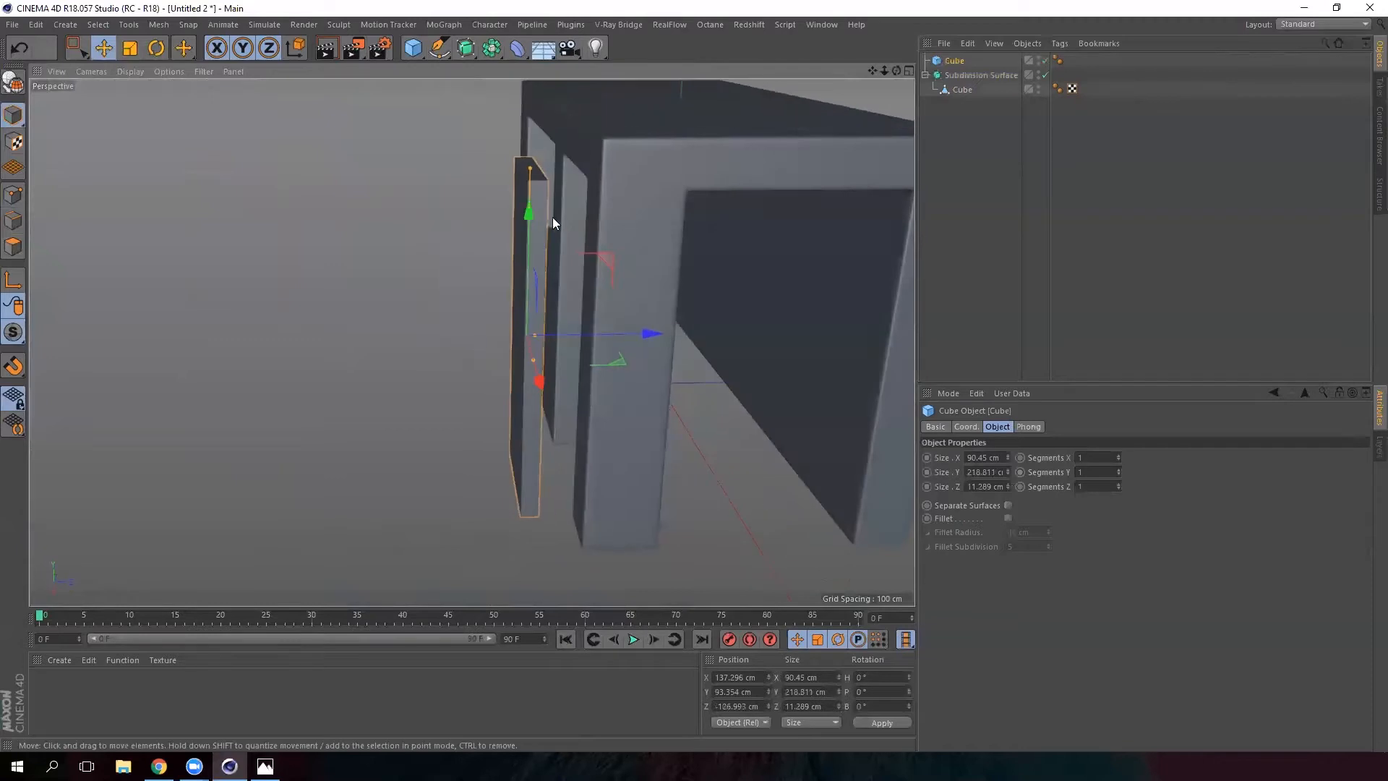
pyautogui.keyDown('alt'); pyautogui.moveTo(410, 312); pyautogui.dragTo(485, 481); pyautogui.keyUp('alt')
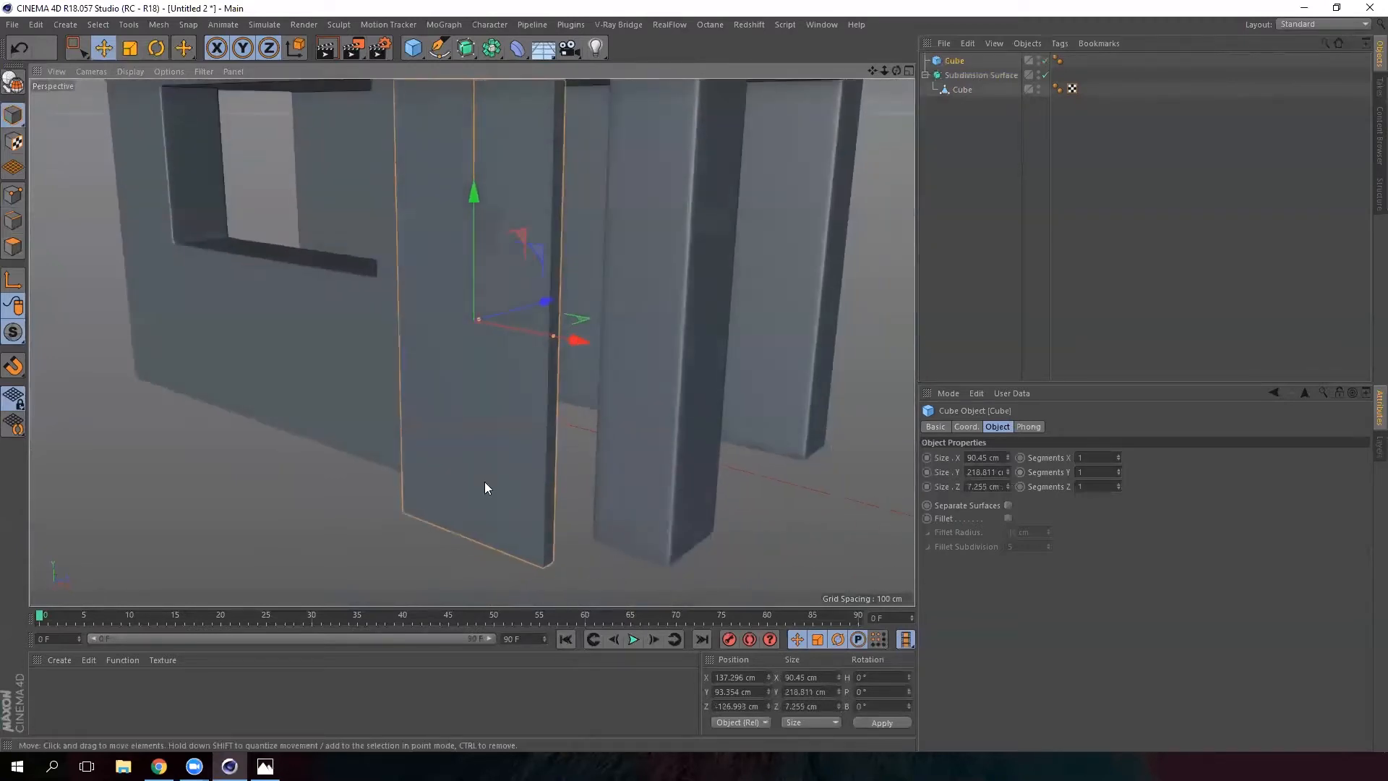
# Check the door in the Refe.png reference image, and convert the door panel to an editable object in Polygons mode
pyautogui.click(265, 765)
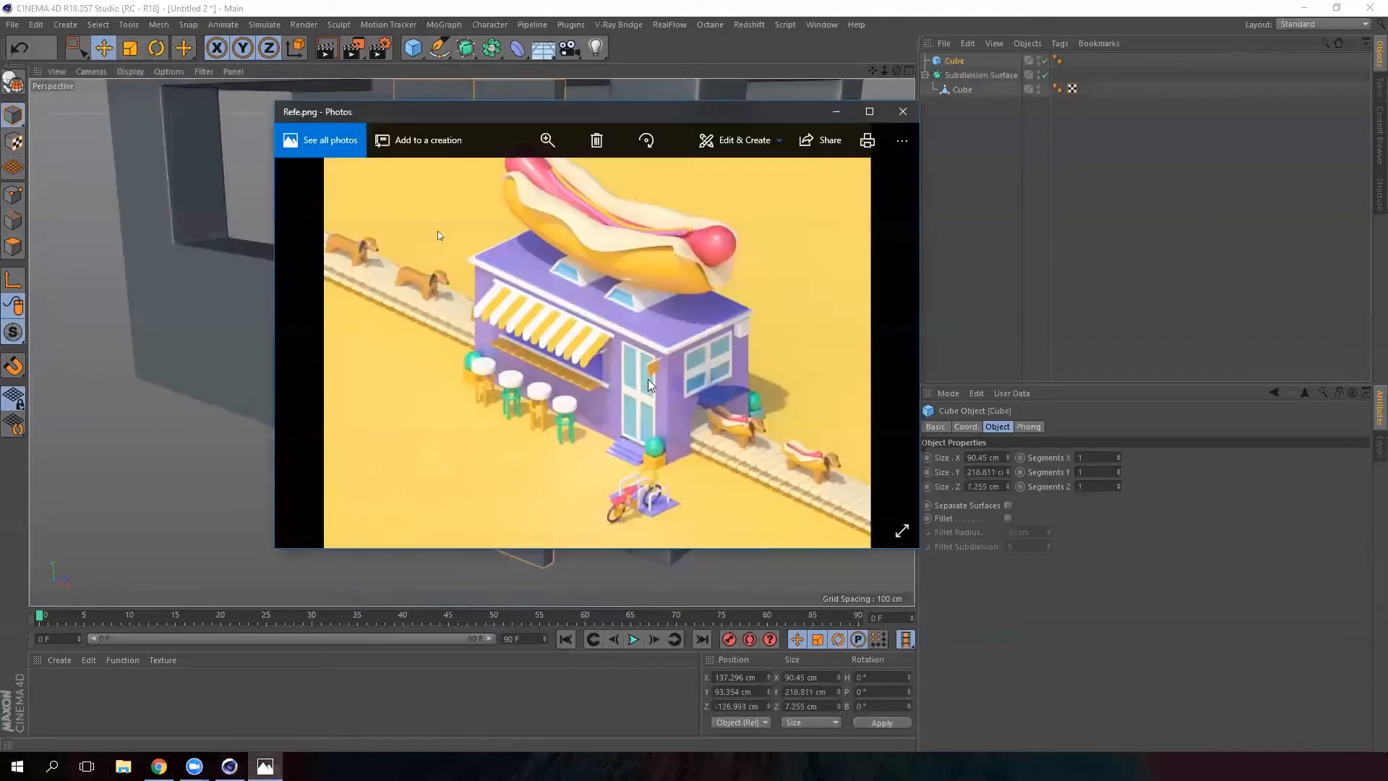
pyautogui.click(838, 111)
pyautogui.keyDown('alt'); pyautogui.moveTo(372, 186); pyautogui.dragTo(451, 332); pyautogui.keyUp('alt')
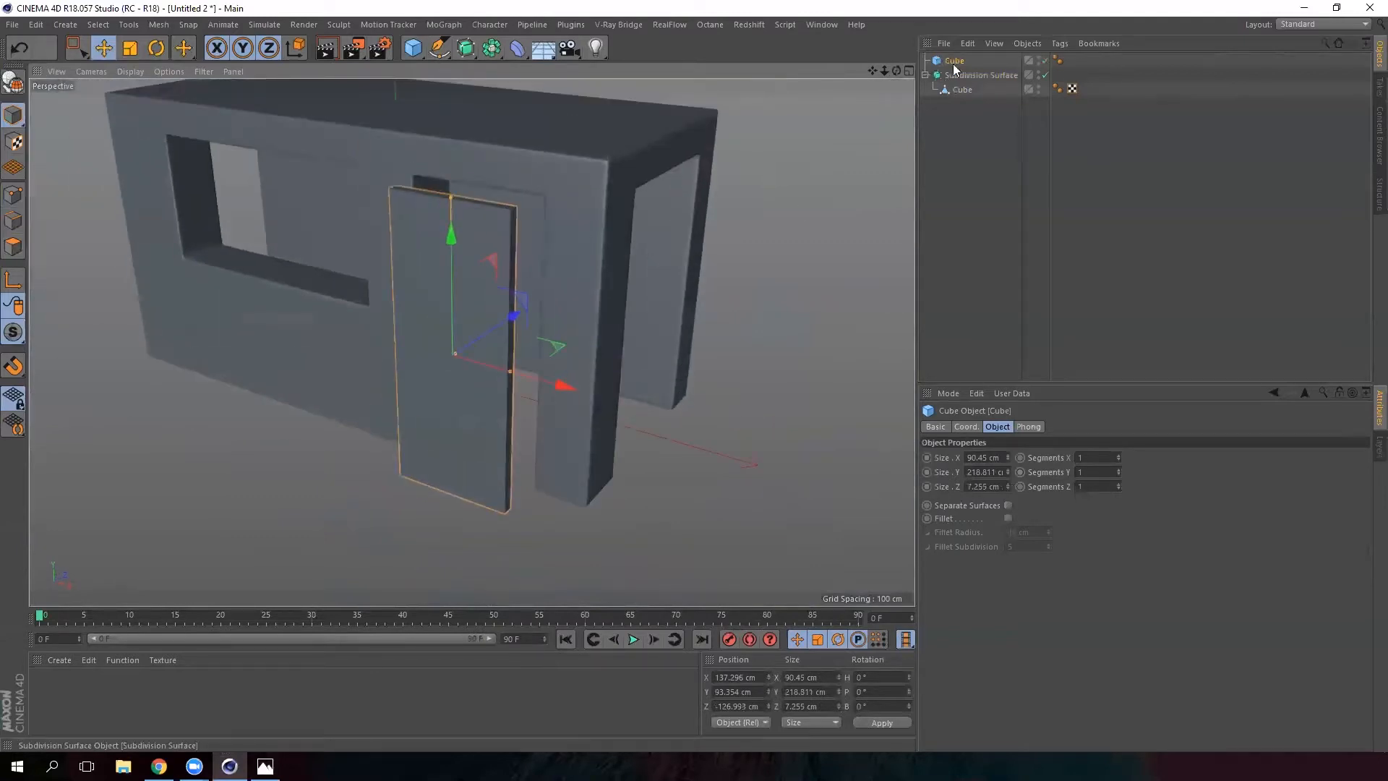
pyautogui.press('c')
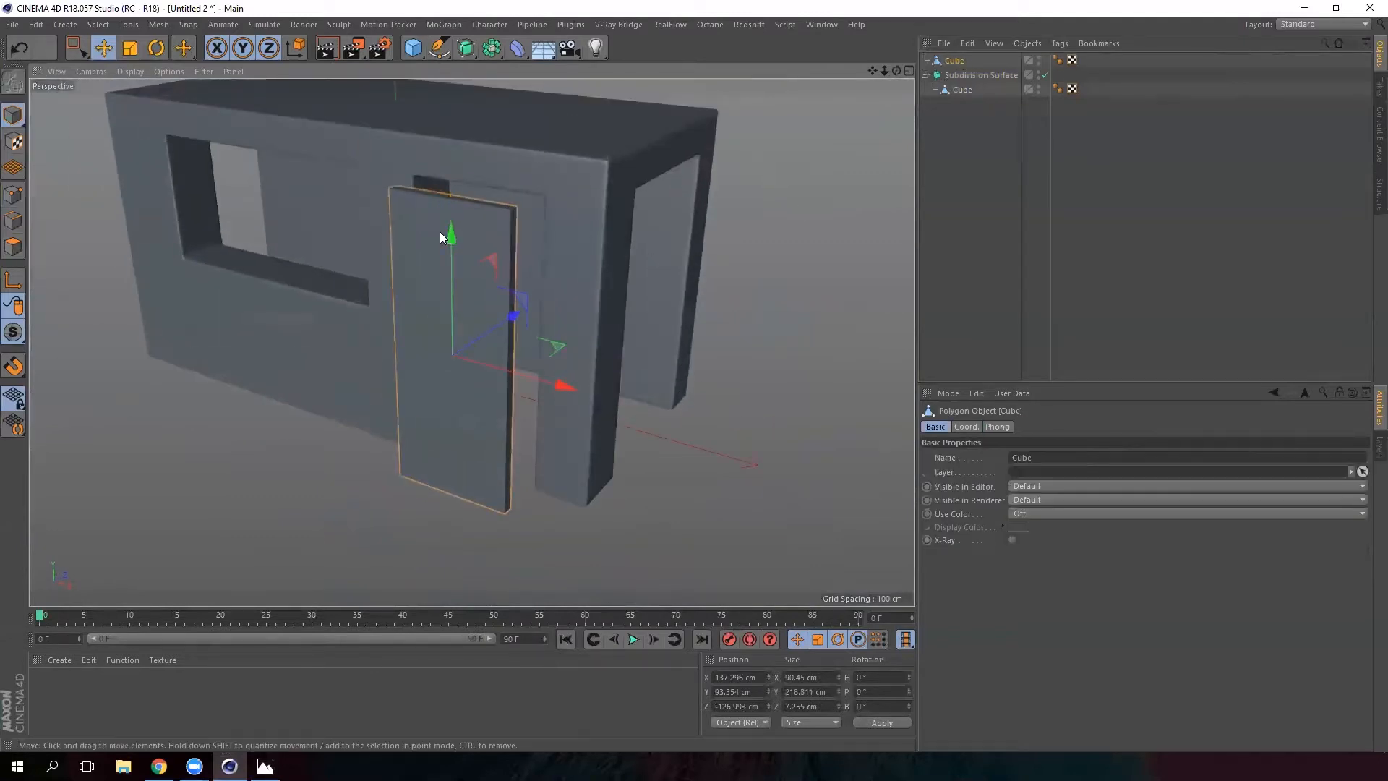
pyautogui.click(15, 246)
pyautogui.keyDown('alt'); pyautogui.moveTo(454, 253); pyautogui.dragTo(461, 300); pyautogui.keyUp('alt')
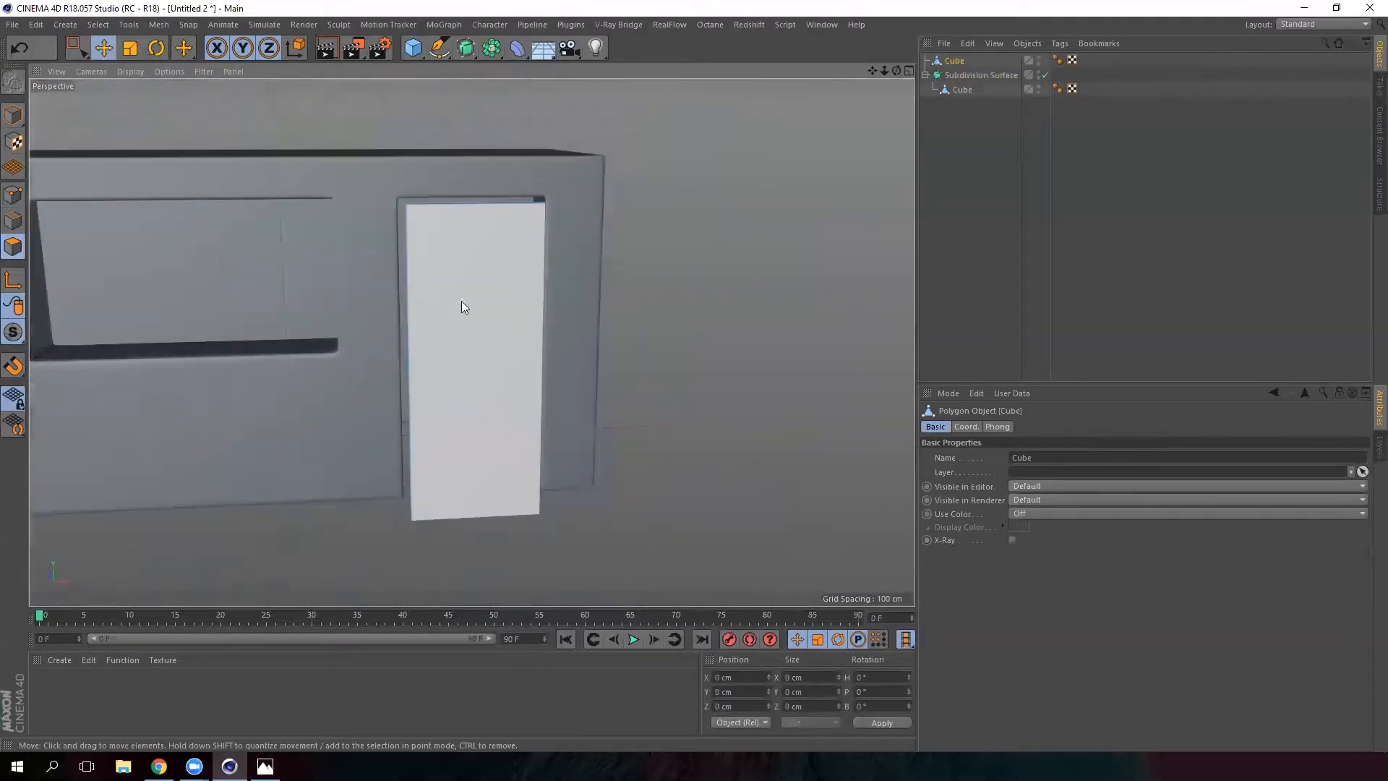
pyautogui.keyDown('alt'); pyautogui.moveTo(474, 211); pyautogui.dragTo(381, 363); pyautogui.keyUp('alt')
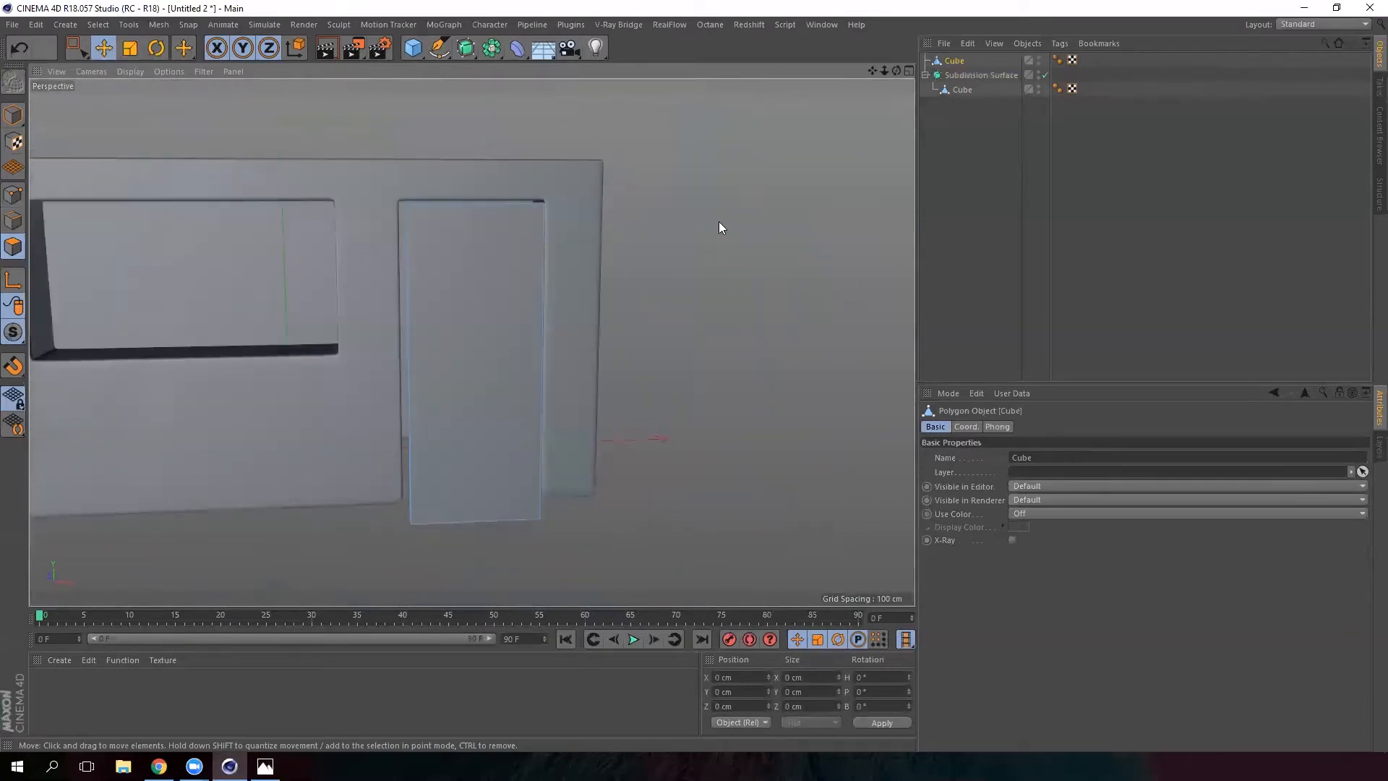
# Cut a horizontal loop across the door panel with Loop/Path Cut at a 50% offset
pyautogui.rightClick(703, 310)
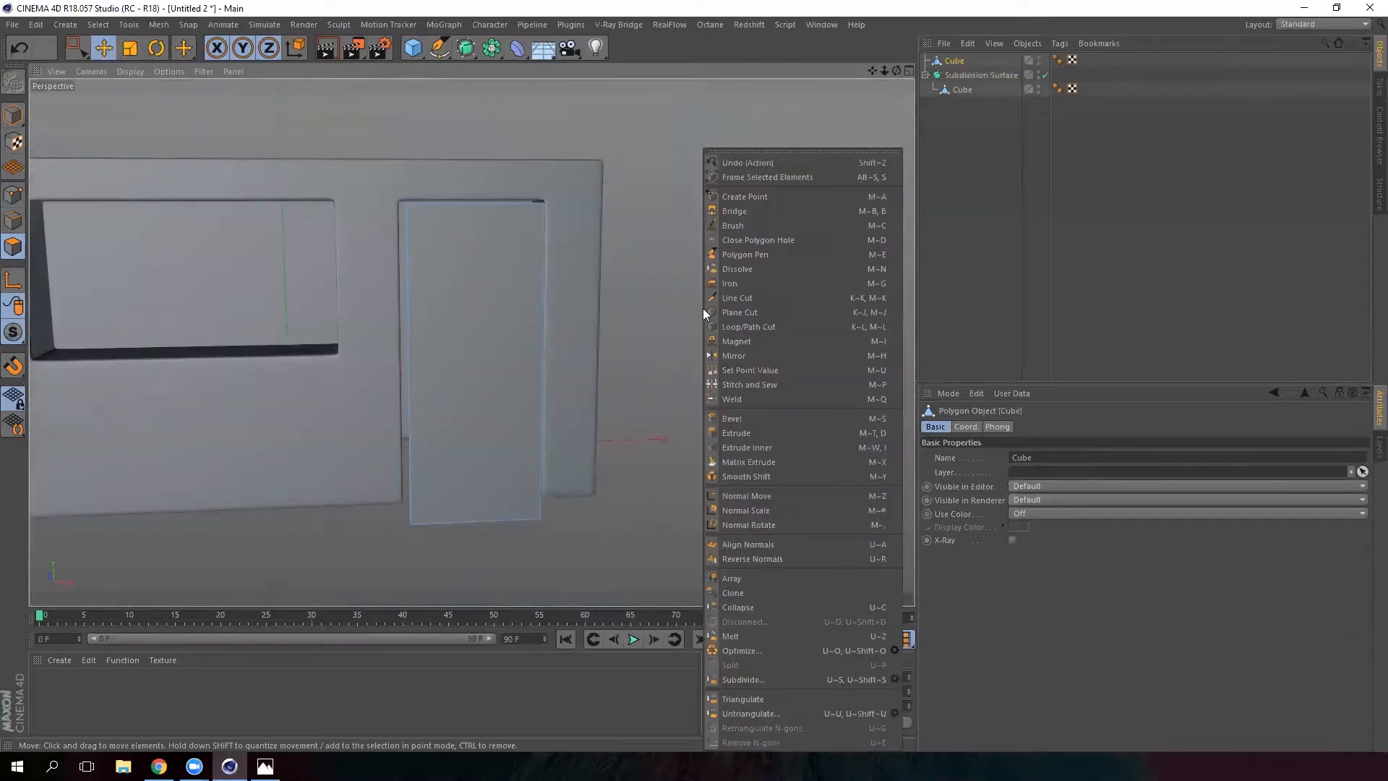
pyautogui.click(759, 328)
pyautogui.click(539, 367)
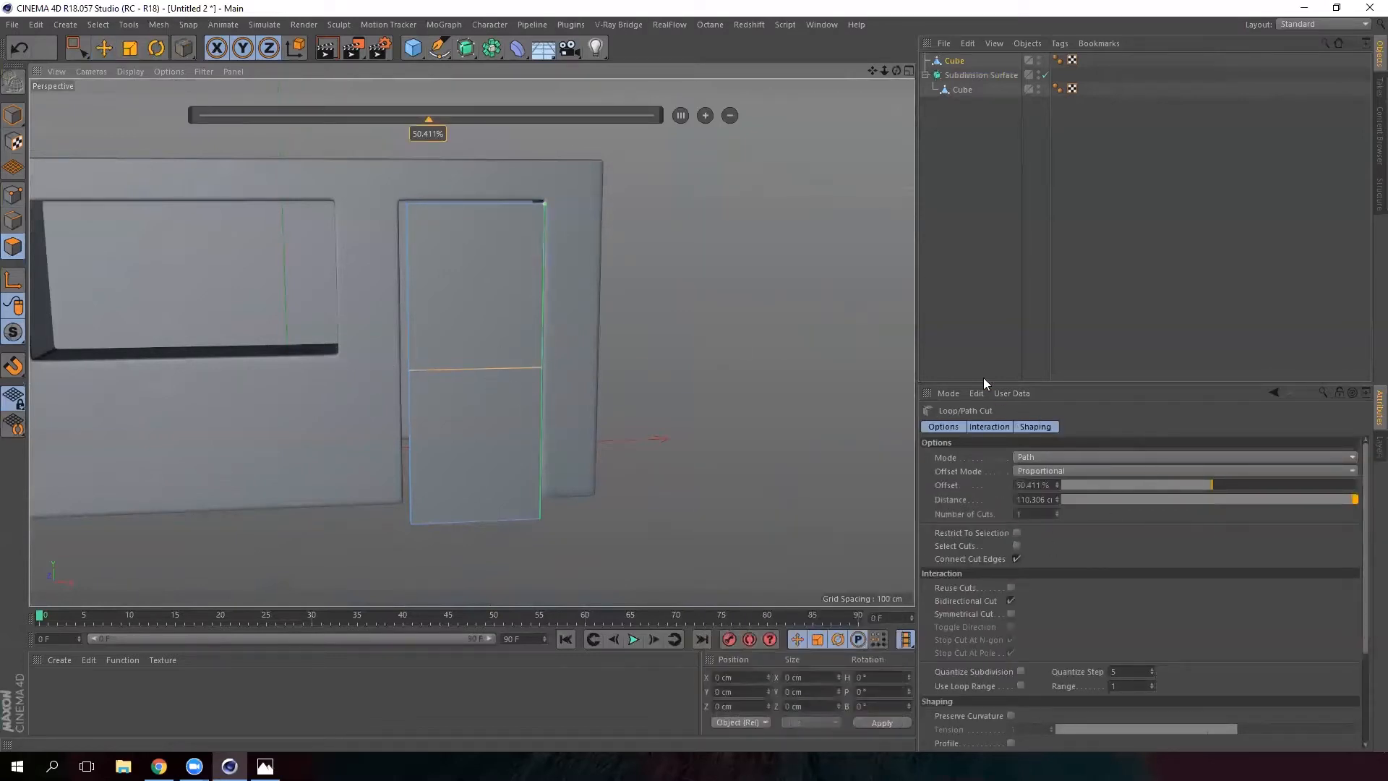
pyautogui.moveTo(1008, 381); pyautogui.dragTo(1004, 300)
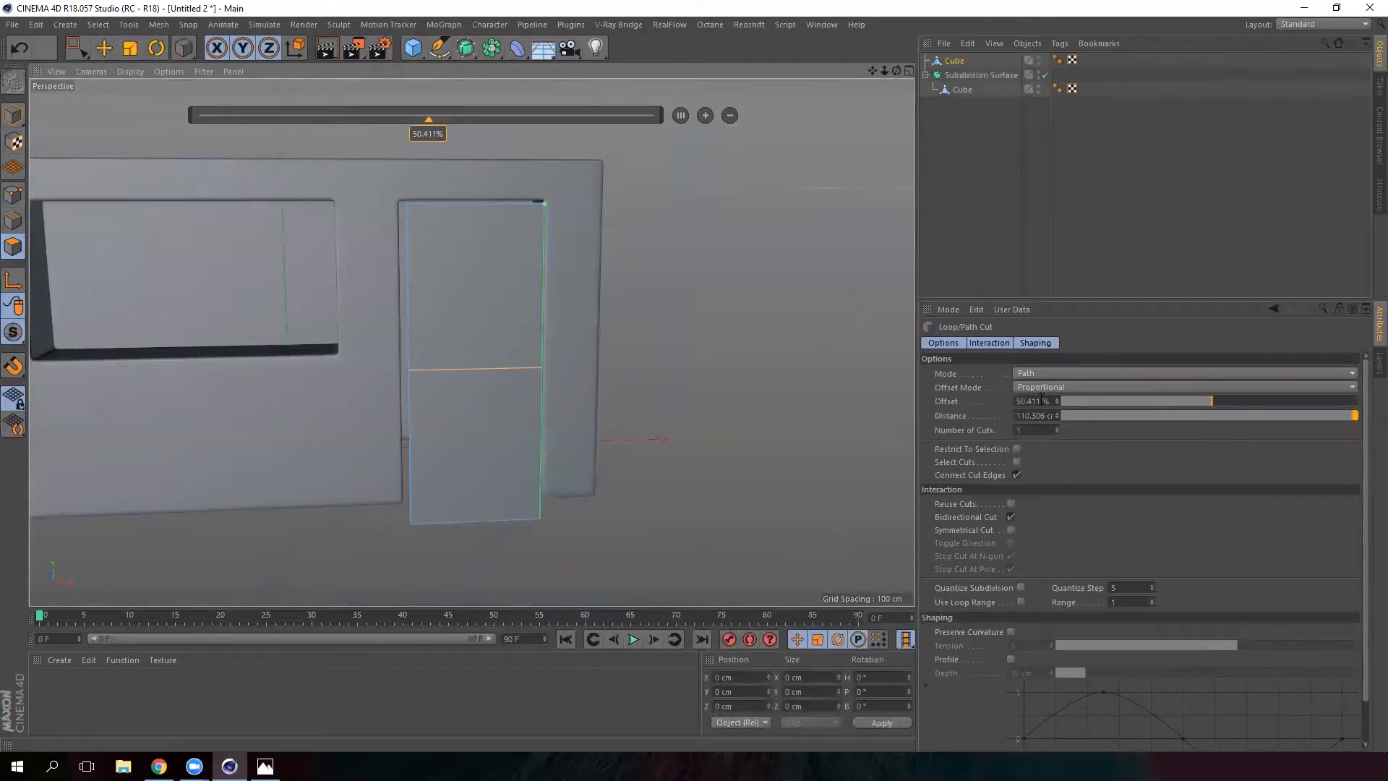
pyautogui.moveTo(1050, 401); pyautogui.dragTo(967, 401)
pyautogui.write('50')
pyautogui.press('Return')
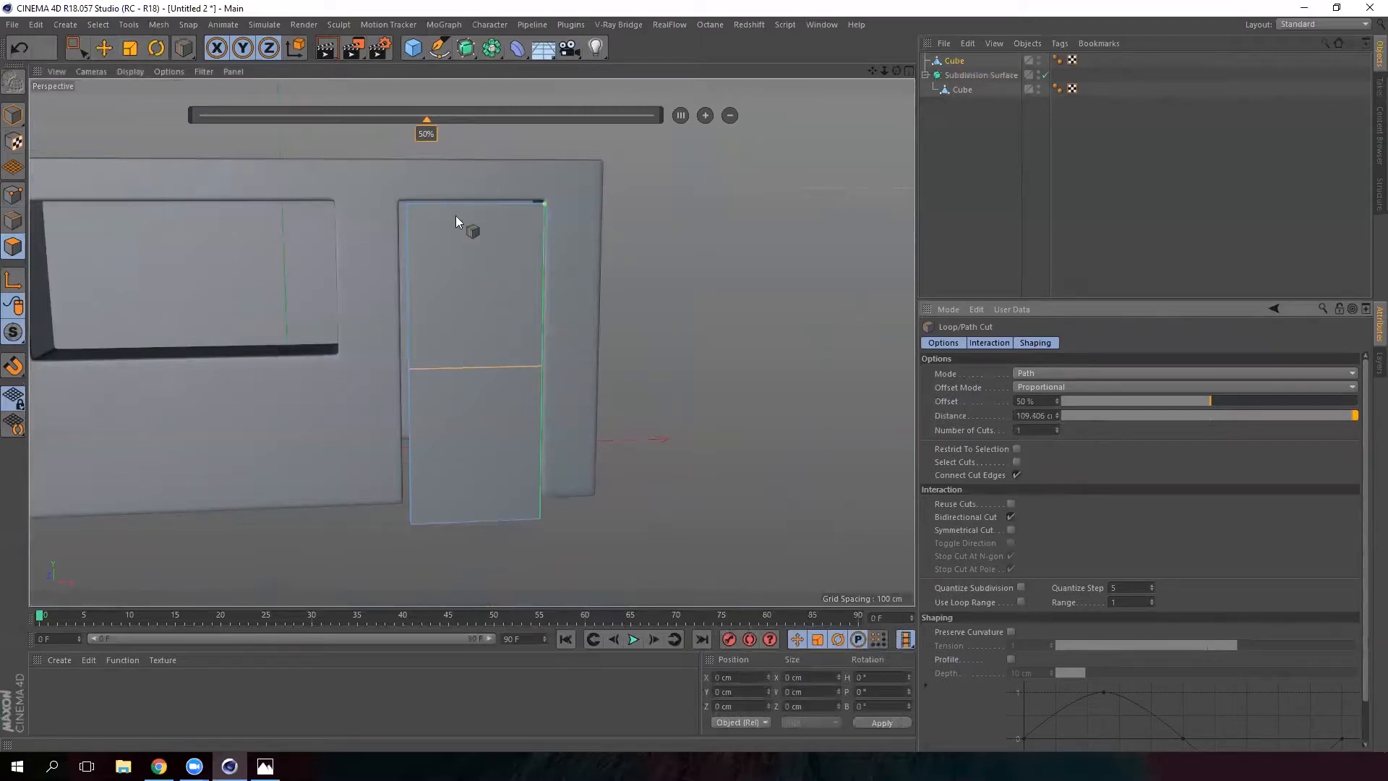
# Cut a vertical loop through the door panel at a 50% offset and return to the Move tool
pyautogui.click(479, 202)
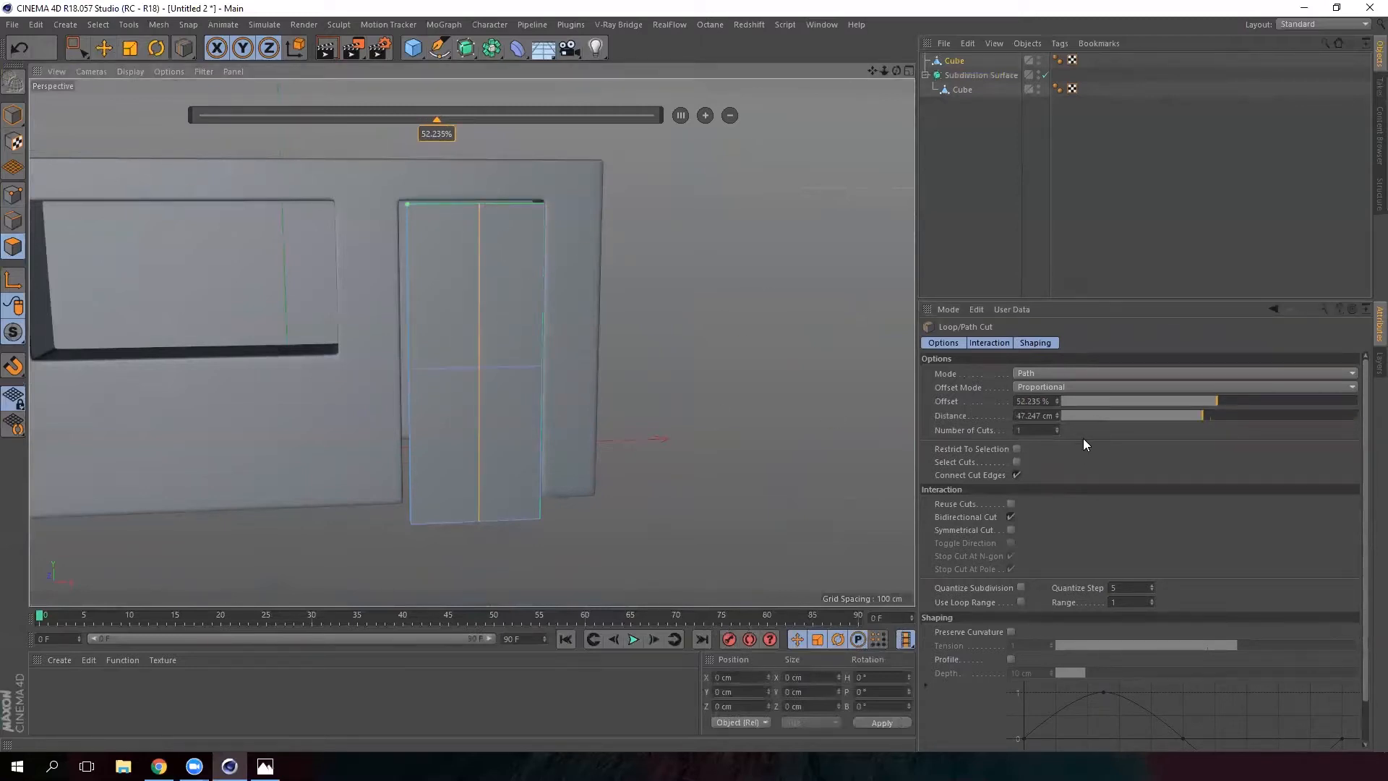
pyautogui.doubleClick(1041, 402)
pyautogui.write('50')
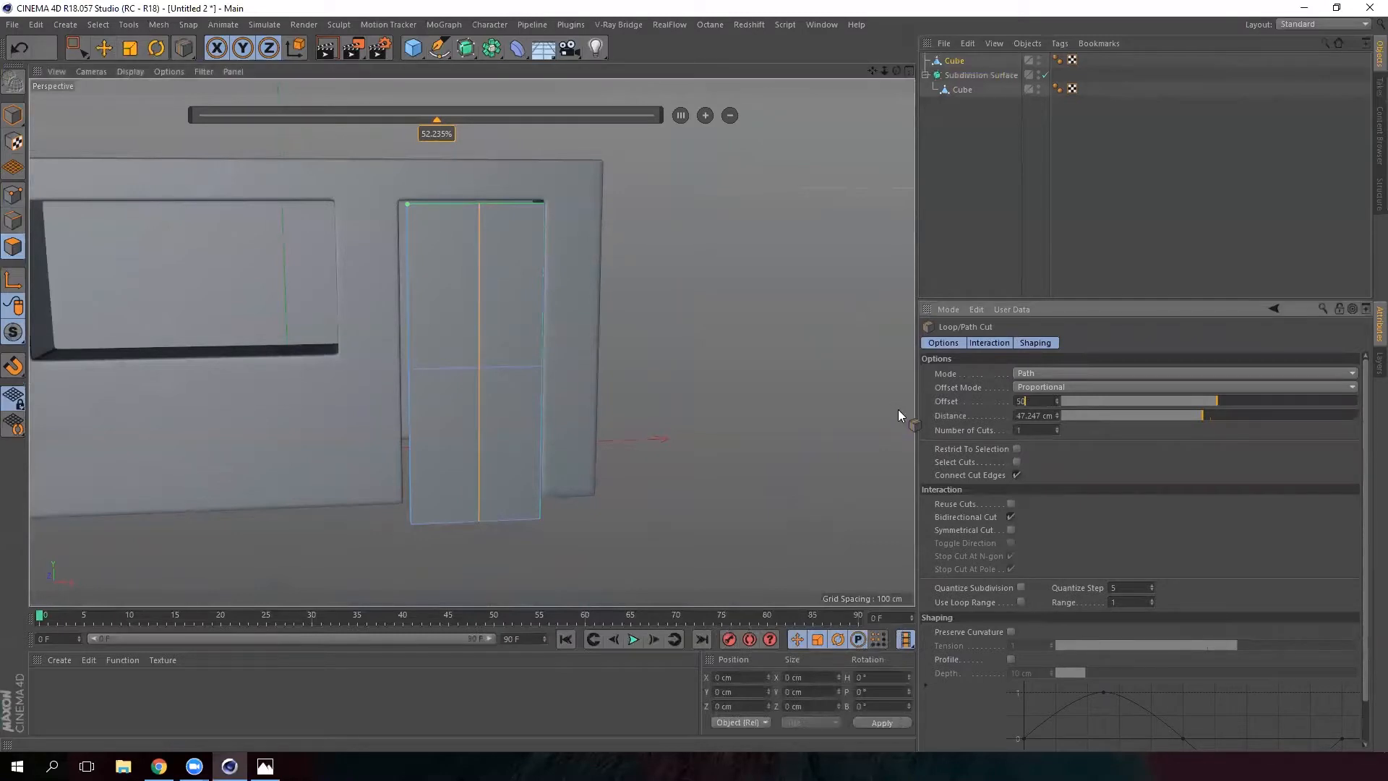
pyautogui.press('Return')
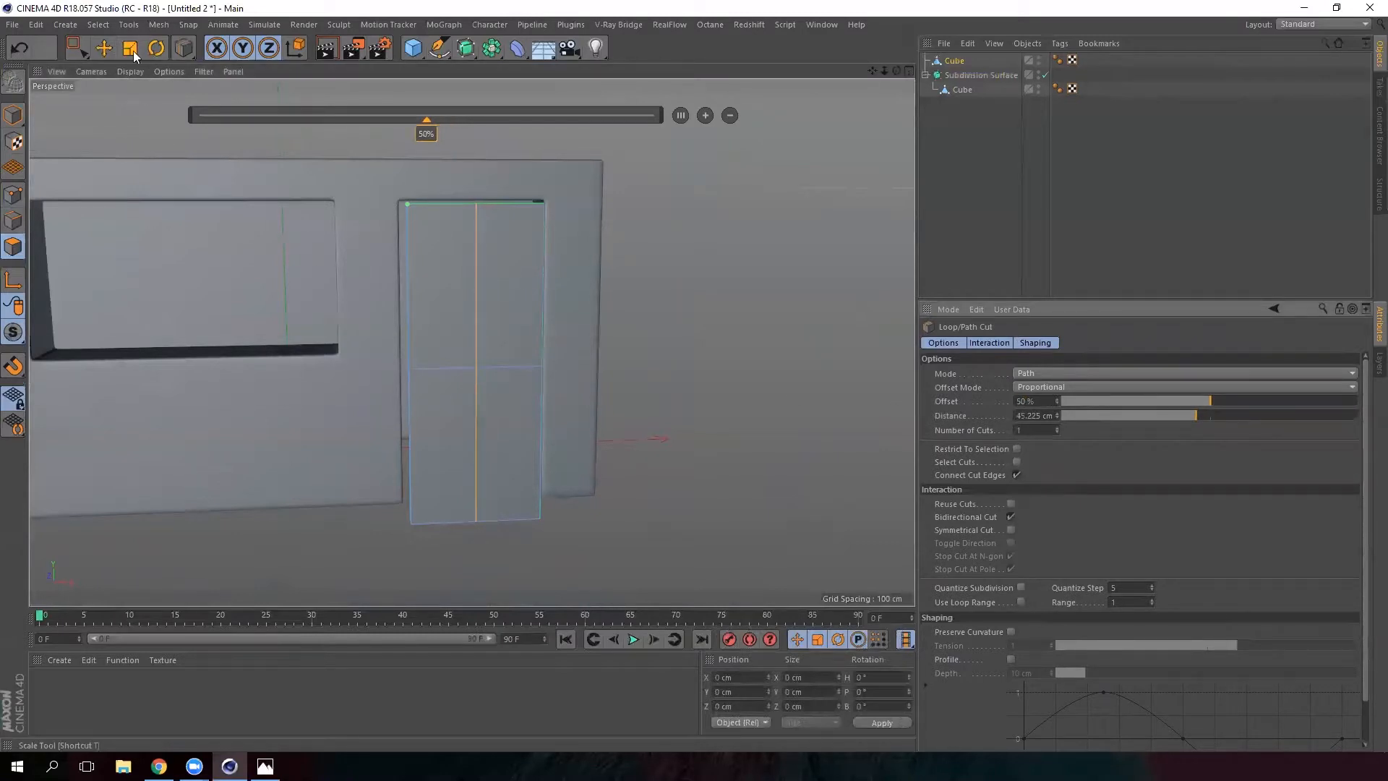
pyautogui.press('e')
pyautogui.keyDown('alt'); pyautogui.moveTo(256, 207); pyautogui.dragTo(389, 245); pyautogui.keyUp('alt')
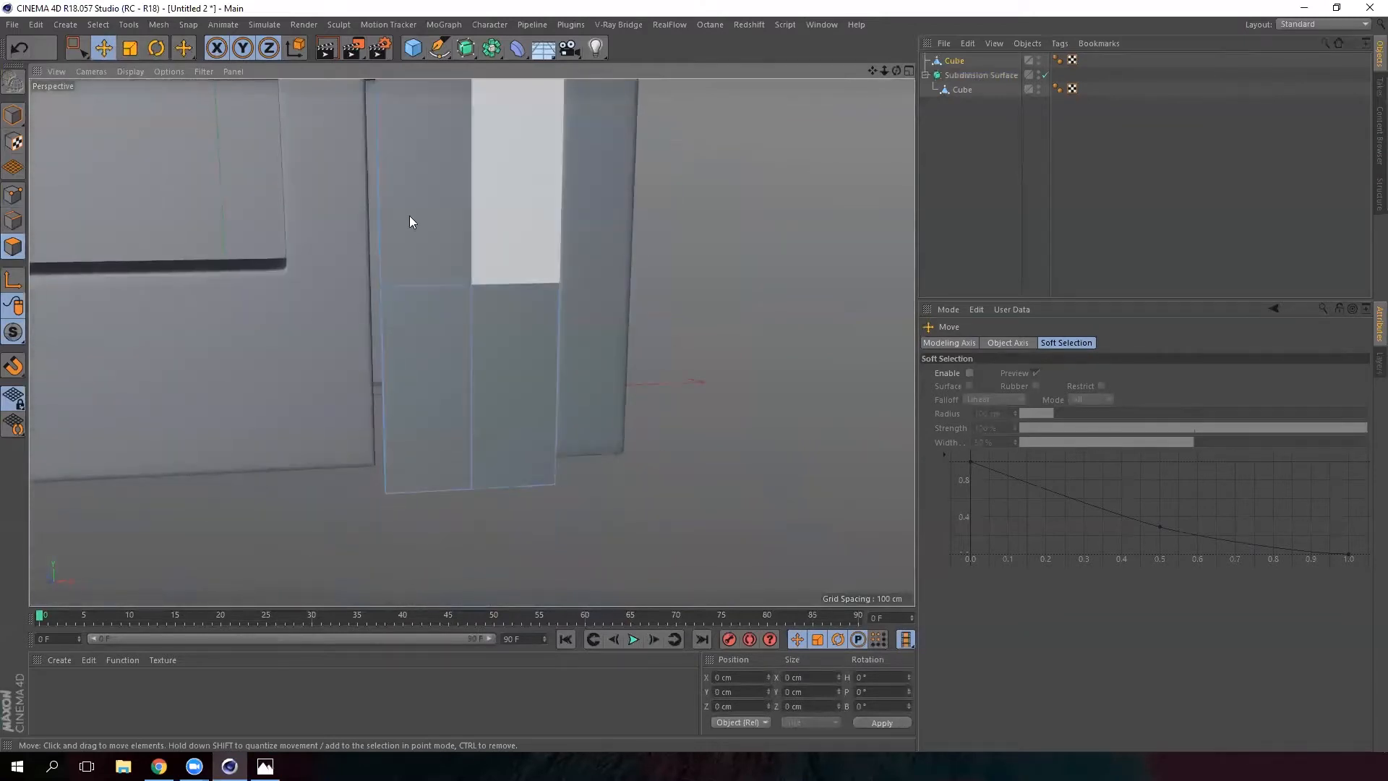
pyautogui.keyDown('alt'); pyautogui.moveTo(616, 303); pyautogui.dragTo(466, 328, button='right'); pyautogui.keyUp('alt')
pyautogui.keyDown('alt'); pyautogui.moveTo(465, 329); pyautogui.dragTo(496, 379); pyautogui.keyUp('alt')
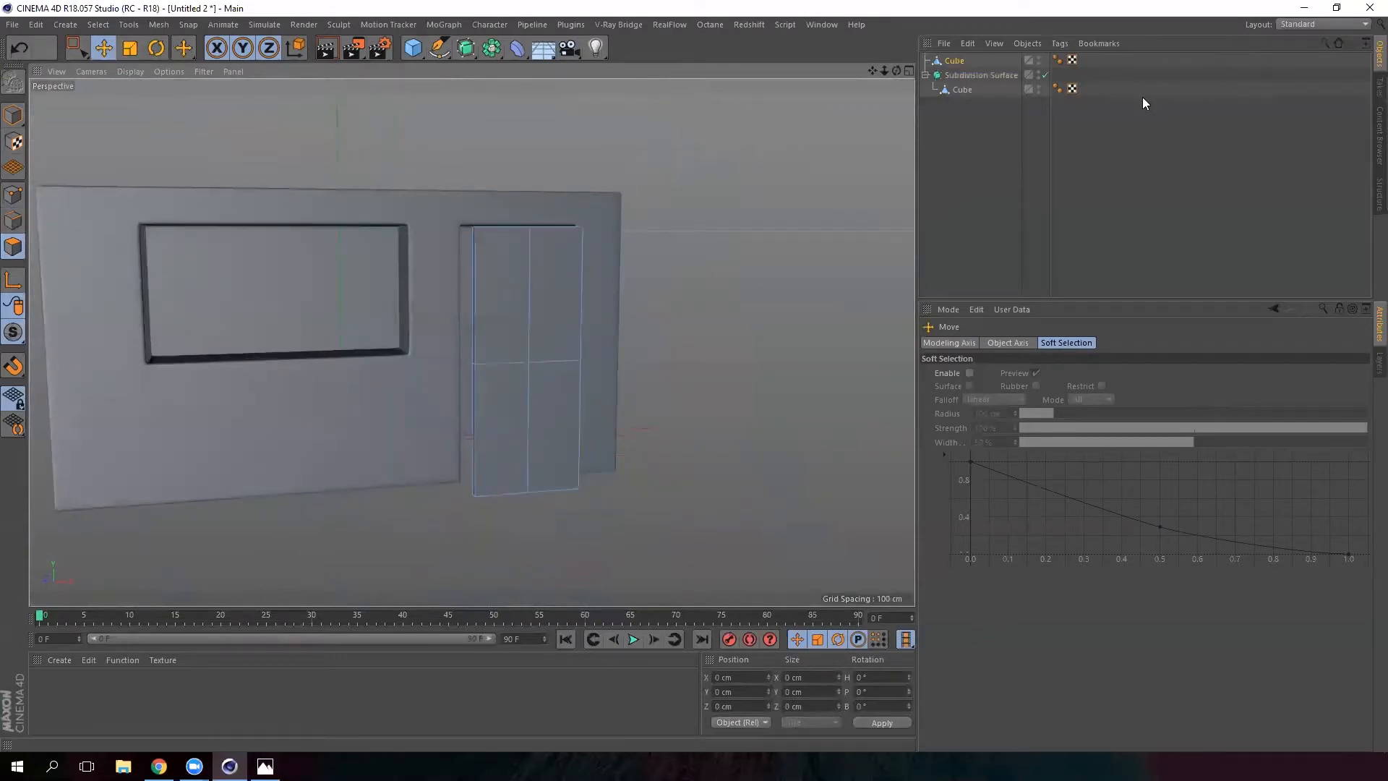
# Switch the interface layout to Model and select the four front polygons of the door panel
pyautogui.click(1336, 24)
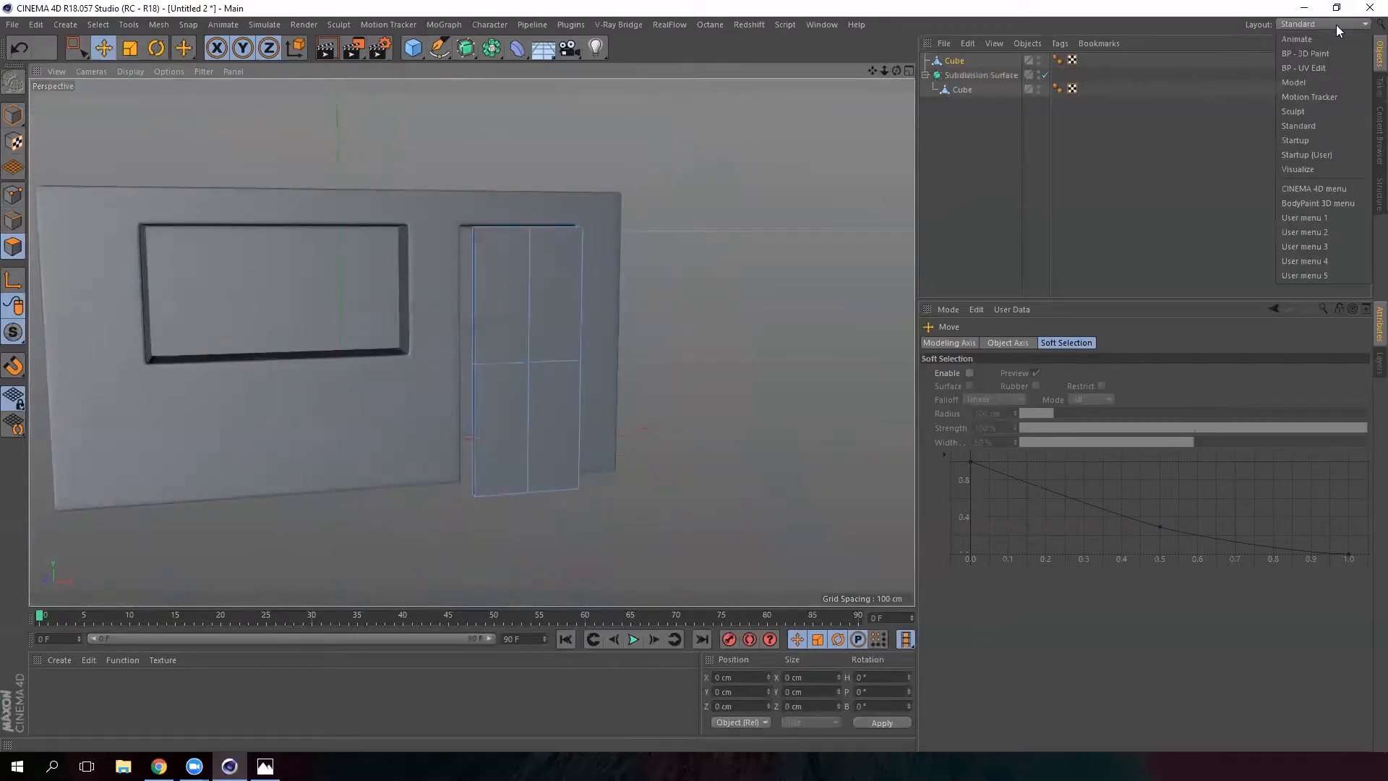
pyautogui.click(1310, 82)
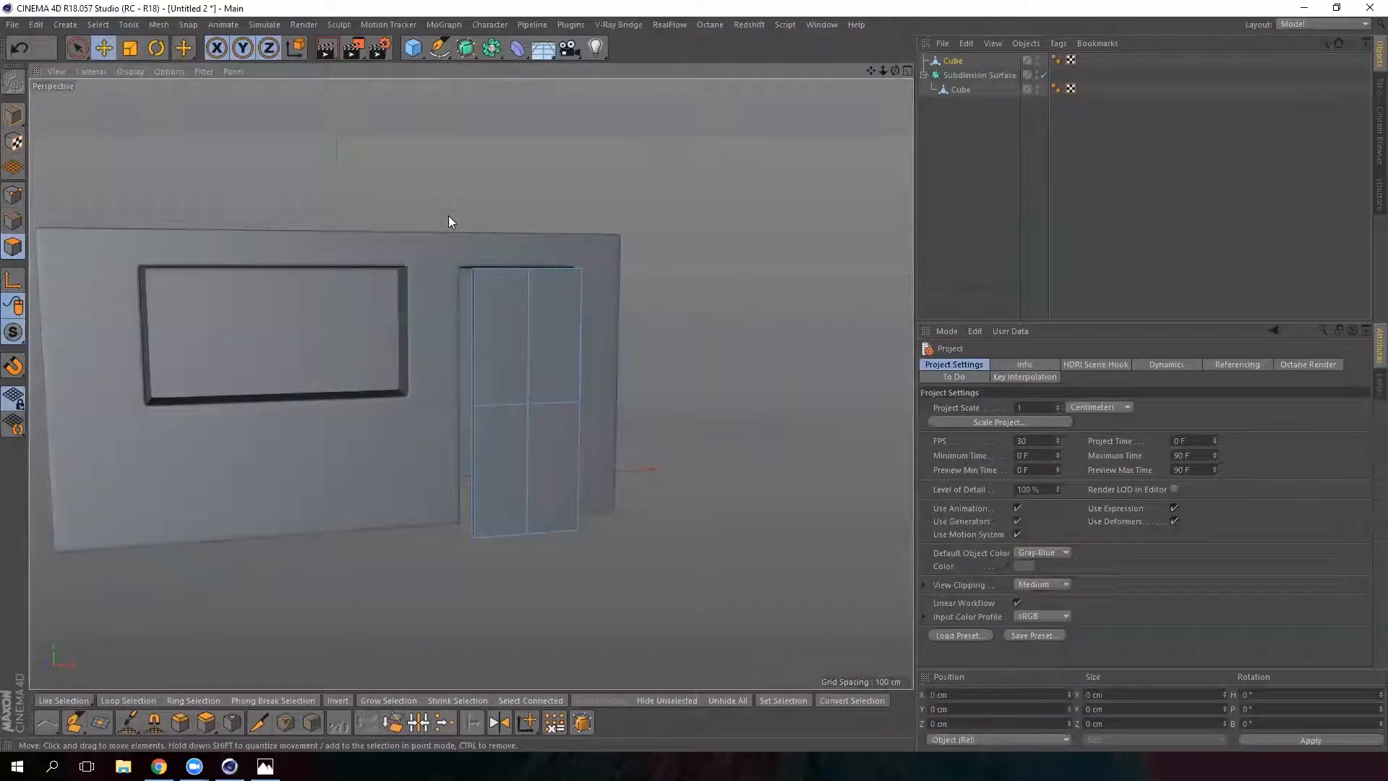
pyautogui.click(509, 335)
pyautogui.keyDown('shift'); pyautogui.click(564, 321); pyautogui.keyUp('shift')
pyautogui.keyDown('shift'); pyautogui.click(545, 424); pyautogui.keyUp('shift')
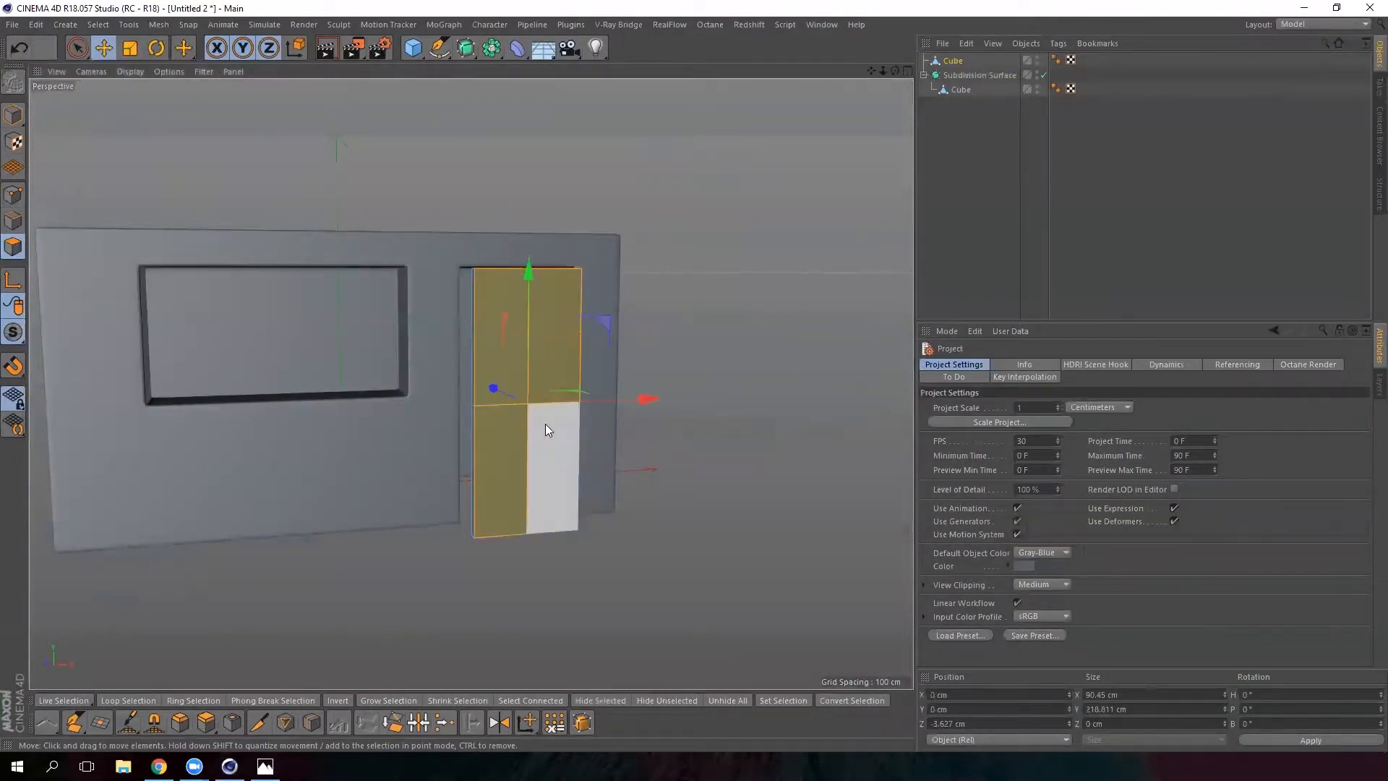
pyautogui.scroll(2, 512, 425)
pyautogui.keyDown('shift'); pyautogui.click(510, 423); pyautogui.keyUp('shift')
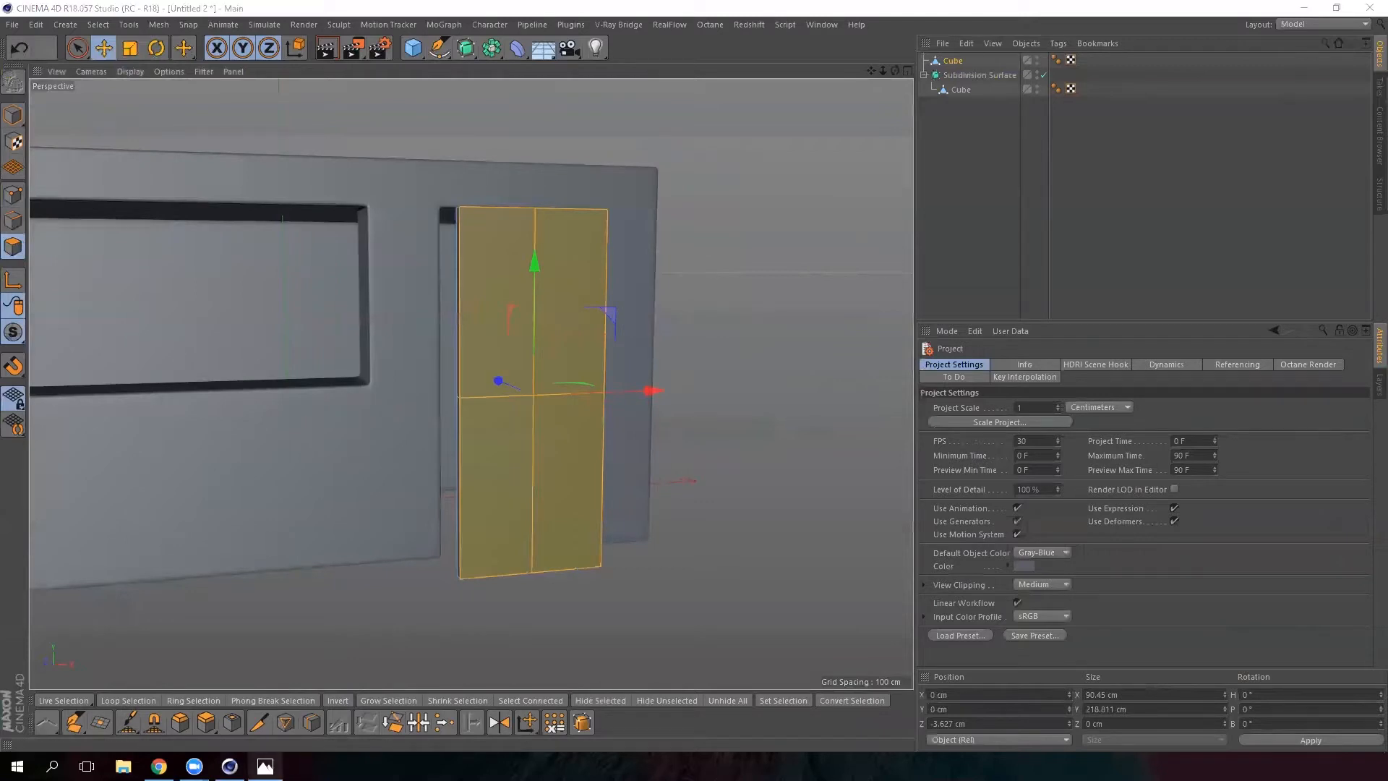
# Compare the door with Refe.png and inset its four front polygons separately by about 5.2 cm using Extrude Inner without Preserve Groups
pyautogui.hotkey('alt', 'Tab')
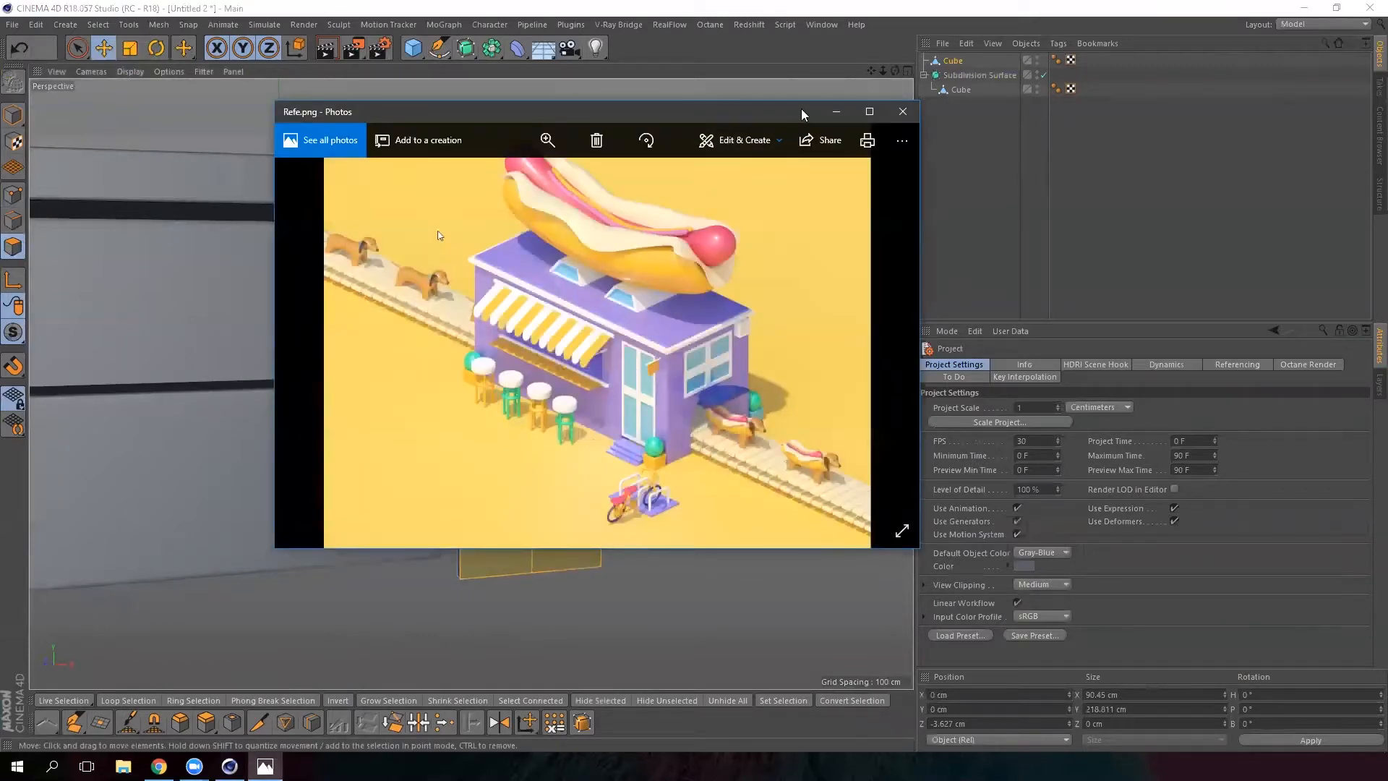
pyautogui.click(836, 111)
pyautogui.keyDown('alt'); pyautogui.moveTo(509, 389); pyautogui.dragTo(450, 389); pyautogui.keyUp('alt')
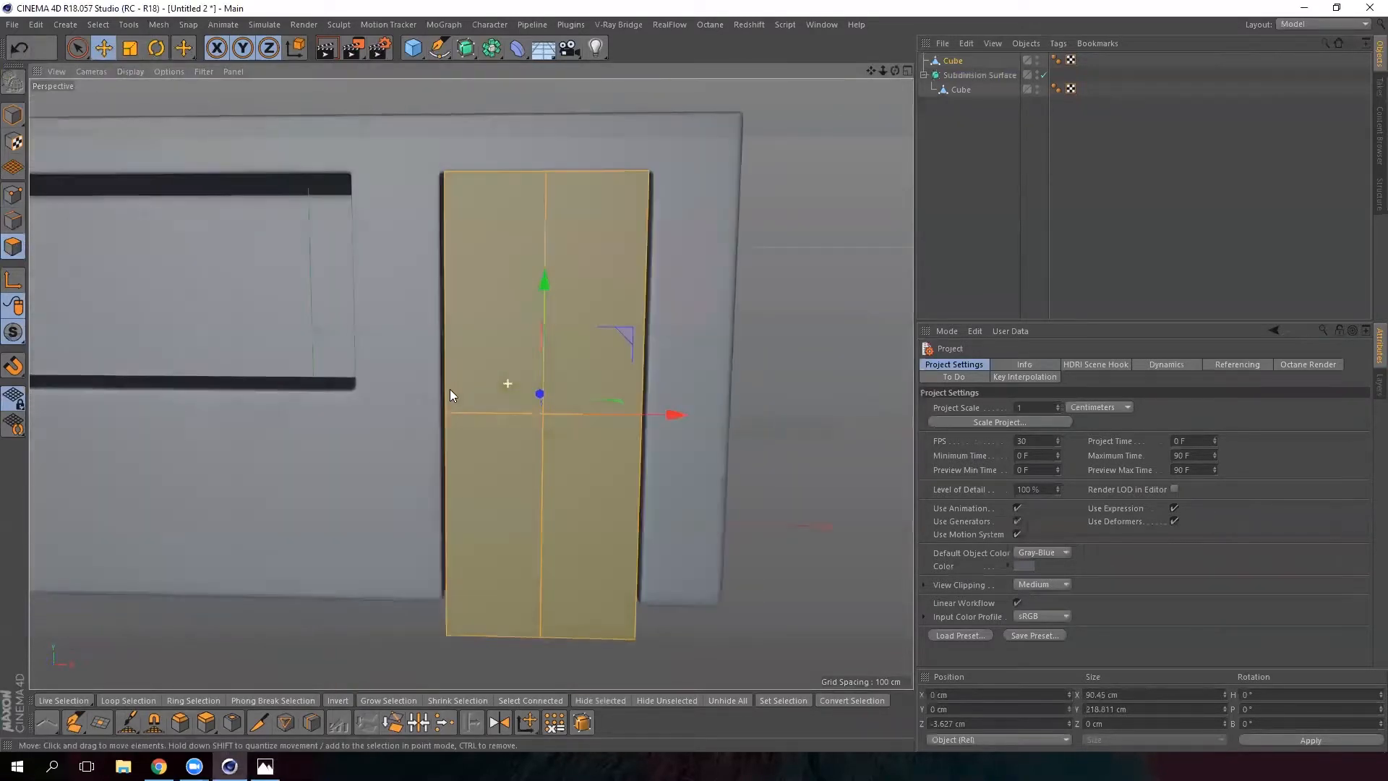
pyautogui.click(234, 723)
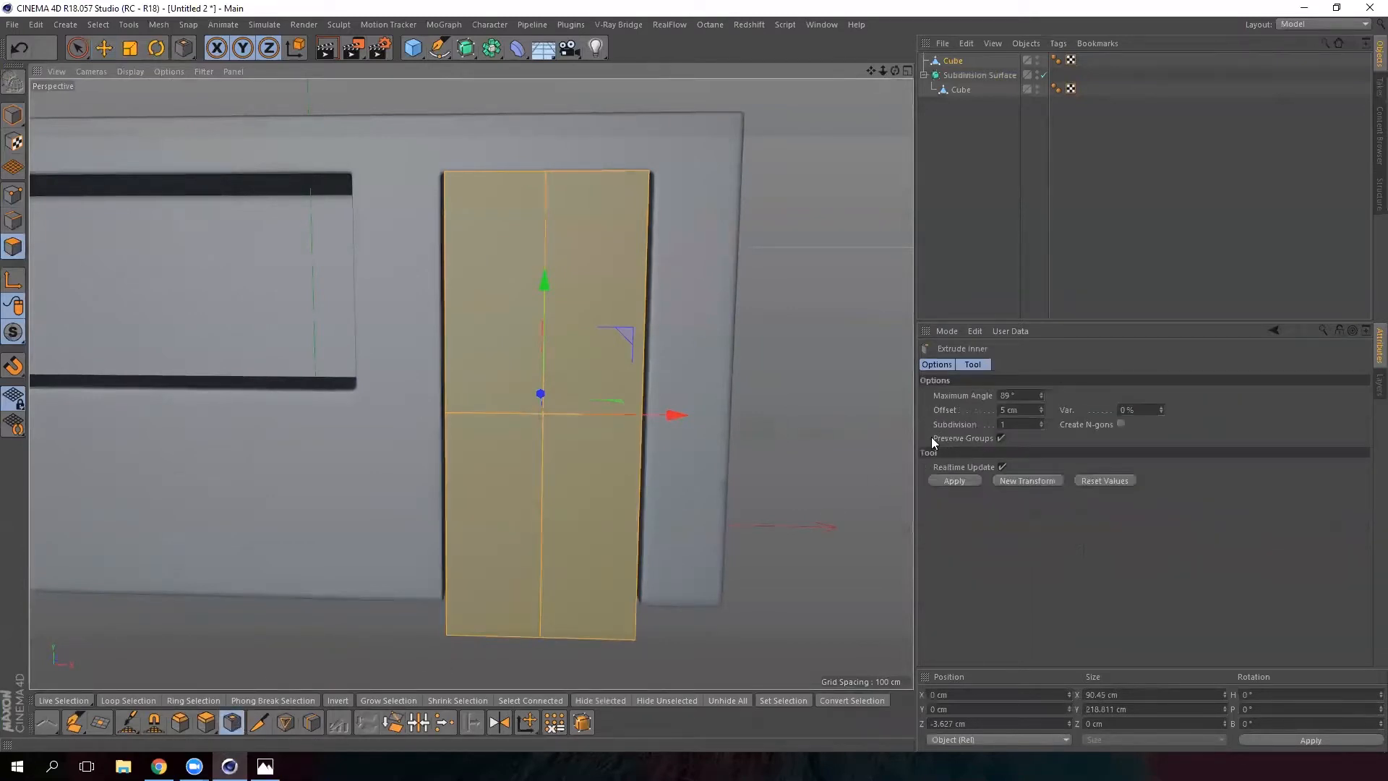
pyautogui.click(1002, 438)
pyautogui.keyDown('alt'); pyautogui.moveTo(524, 262); pyautogui.dragTo(566, 314); pyautogui.keyUp('alt')
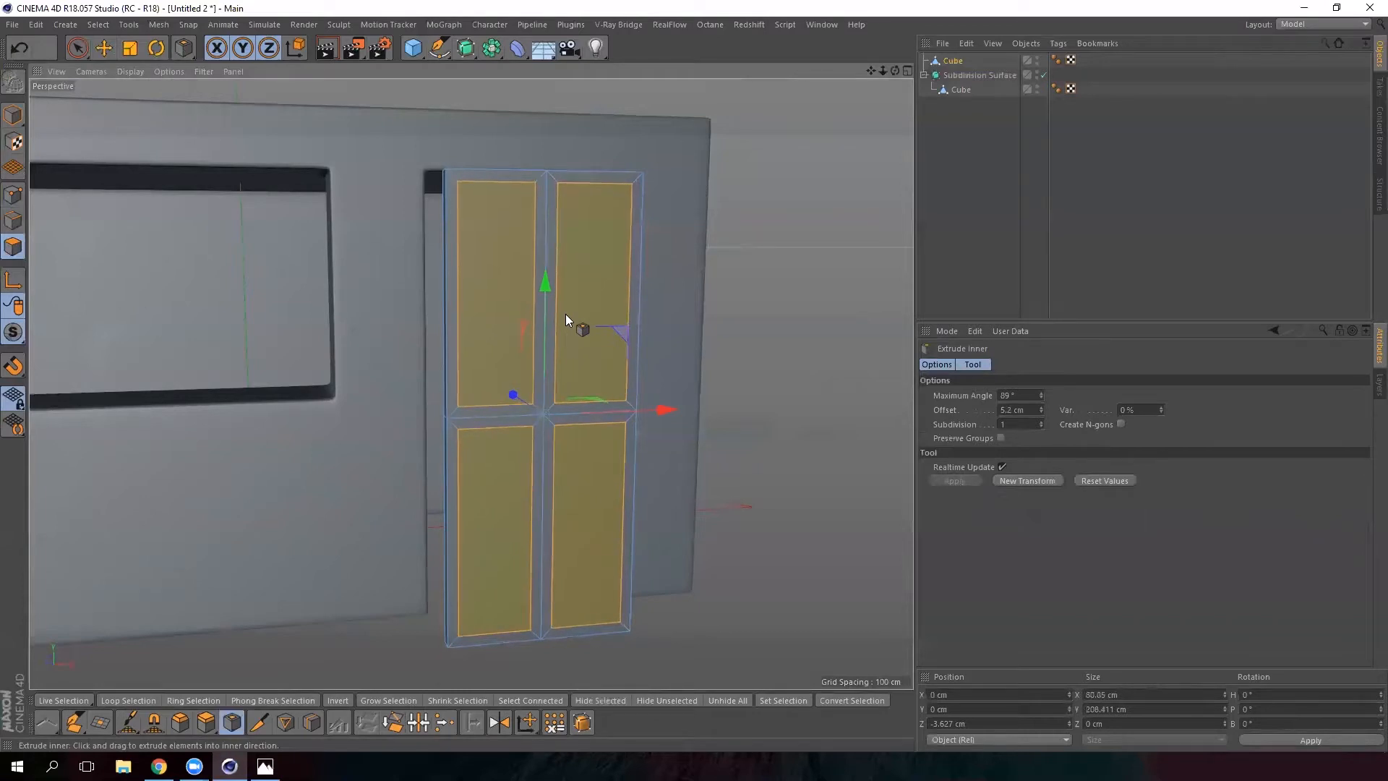
# Extrude the four inset panes inward by -2.7 cm and return to Model mode with the Move tool
pyautogui.click(201, 723)
pyautogui.keyDown('alt'); pyautogui.moveTo(672, 312); pyautogui.dragTo(853, 369); pyautogui.keyUp('alt')
pyautogui.scroll(4, 492, 331)
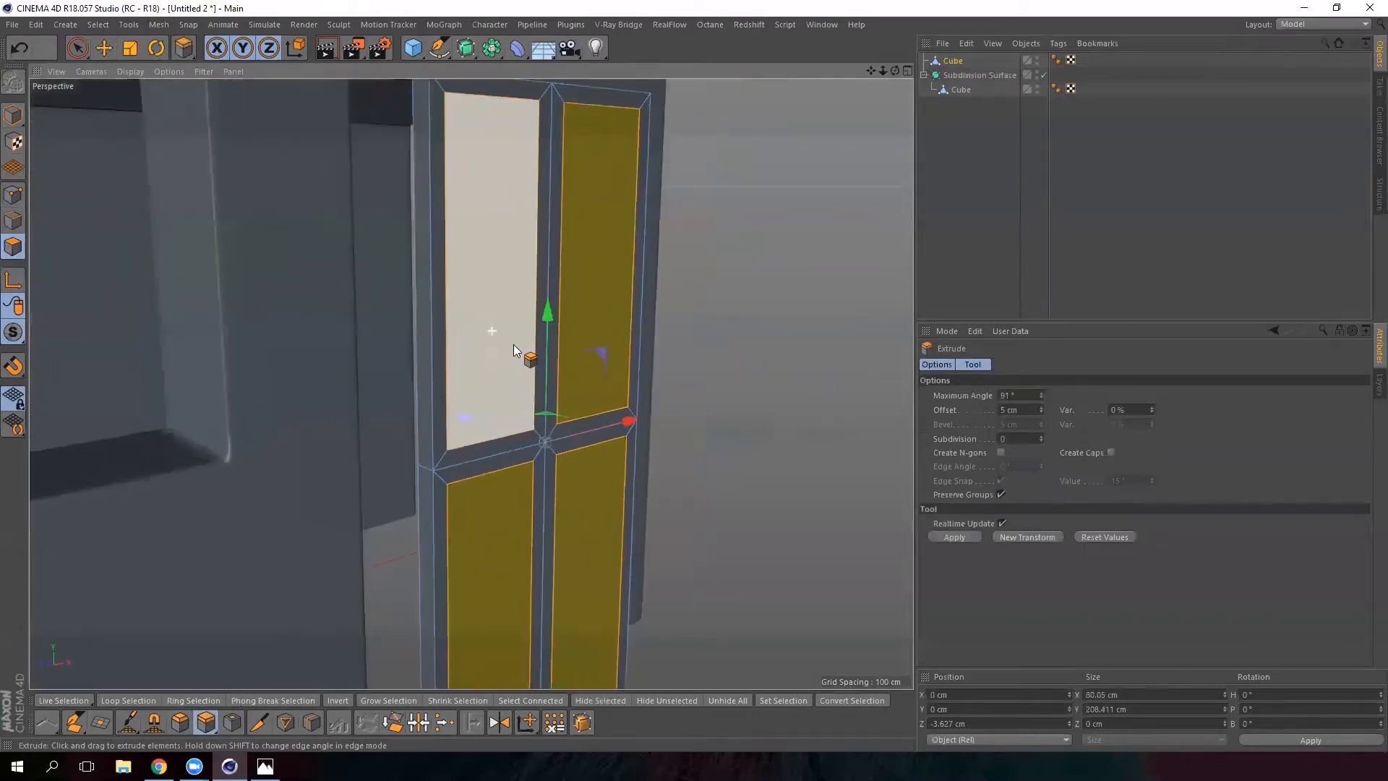
pyautogui.scroll(3, 513, 344)
pyautogui.moveTo(642, 420); pyautogui.dragTo(399, 428)
pyautogui.scroll(-2, 474, 426)
pyautogui.scroll(-3, 477, 428)
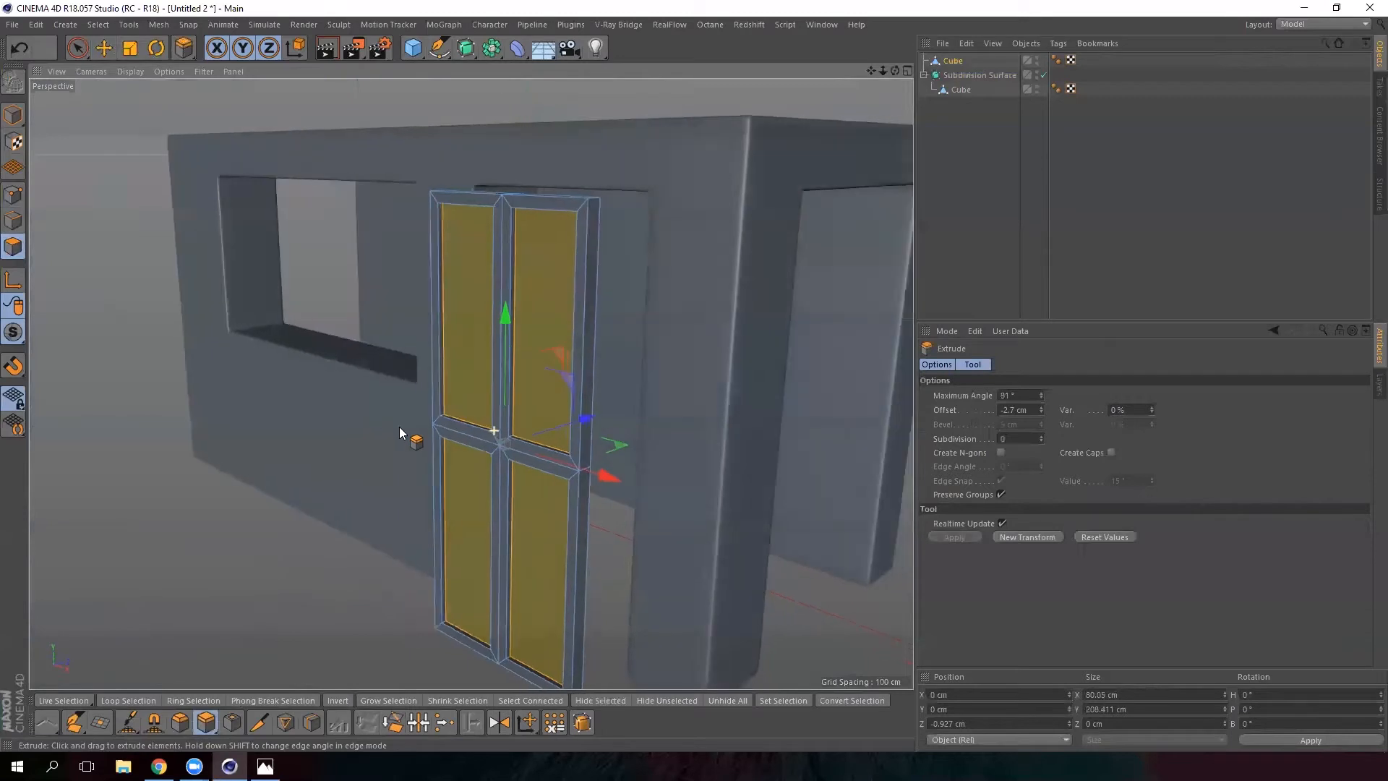
pyautogui.click(103, 49)
pyautogui.click(13, 116)
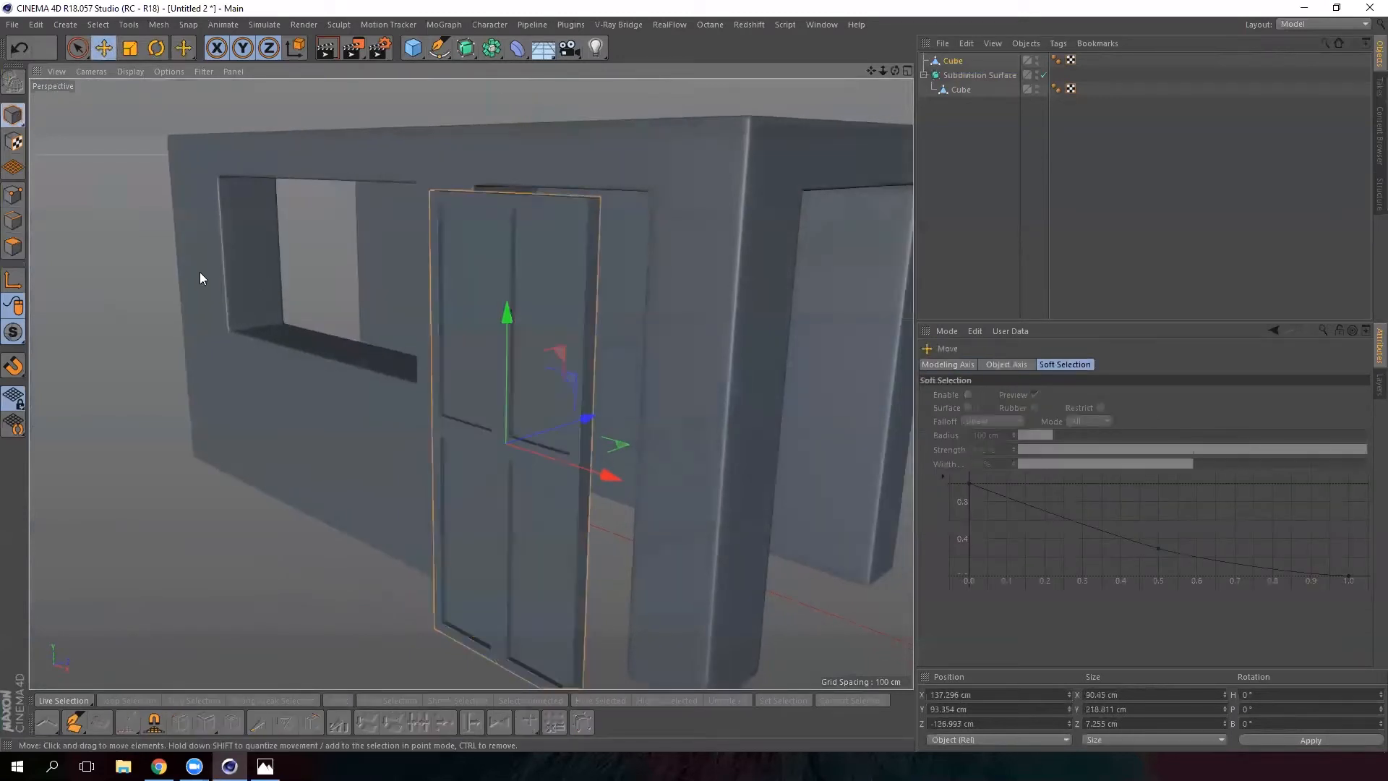
# Push the door panel back into the door opening, to about Z -88.5 cm
pyautogui.scroll(-4, 346, 466)
pyautogui.keyDown('alt'); pyautogui.moveTo(409, 446); pyautogui.dragTo(398, 360, button='middle'); pyautogui.keyUp('alt')
pyautogui.scroll(3, 401, 361)
pyautogui.keyDown('alt'); pyautogui.moveTo(401, 361); pyautogui.dragTo(606, 332); pyautogui.keyUp('alt')
pyautogui.keyDown('alt'); pyautogui.moveTo(527, 354); pyautogui.dragTo(616, 352); pyautogui.keyUp('alt')
pyautogui.keyDown('alt'); pyautogui.moveTo(380, 198); pyautogui.dragTo(506, 316, button='middle'); pyautogui.keyUp('alt')
pyautogui.keyDown('alt'); pyautogui.moveTo(529, 415); pyautogui.dragTo(513, 388); pyautogui.keyUp('alt')
# Select the outer vertical edge of an upper door pane in Edges mode and examine the recessed pane edges
pyautogui.click(16, 222)
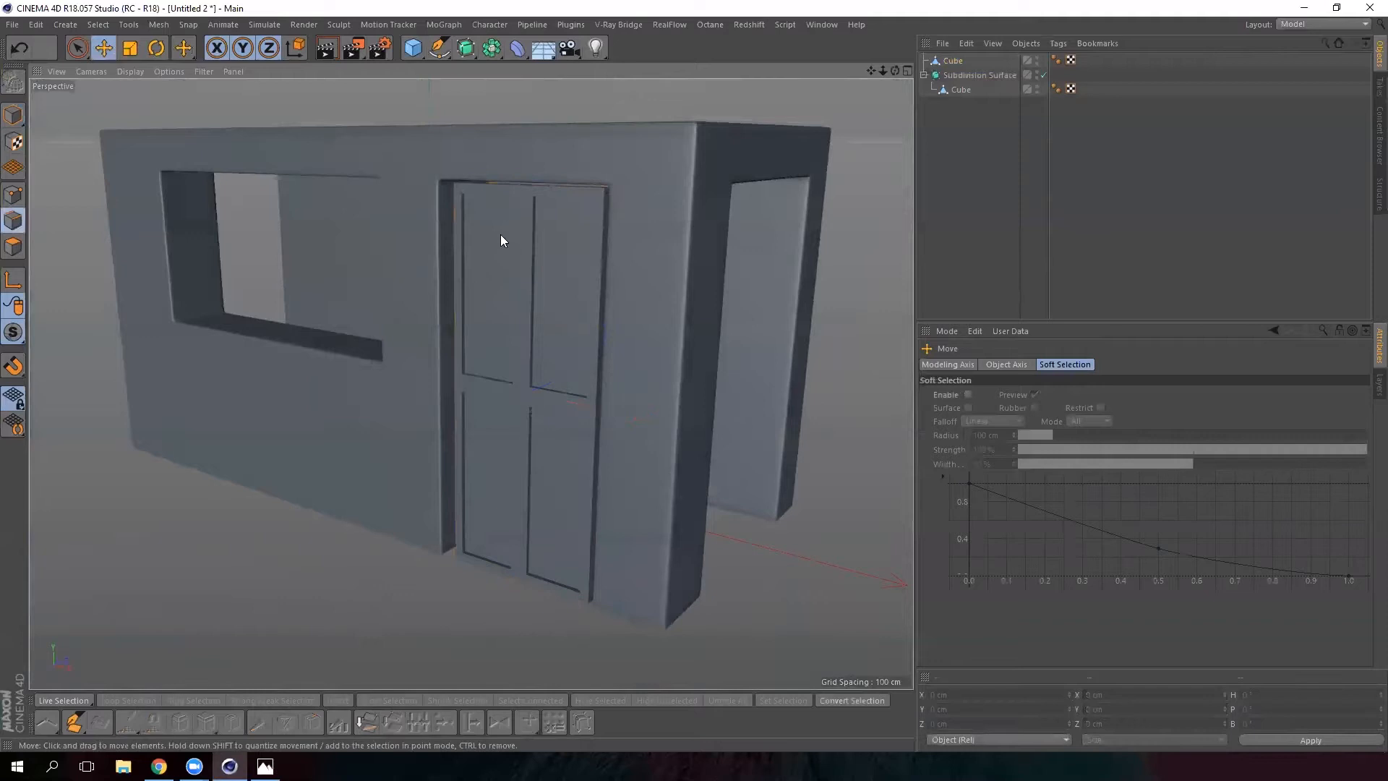
pyautogui.scroll(3, 500, 234)
pyautogui.click(961, 62)
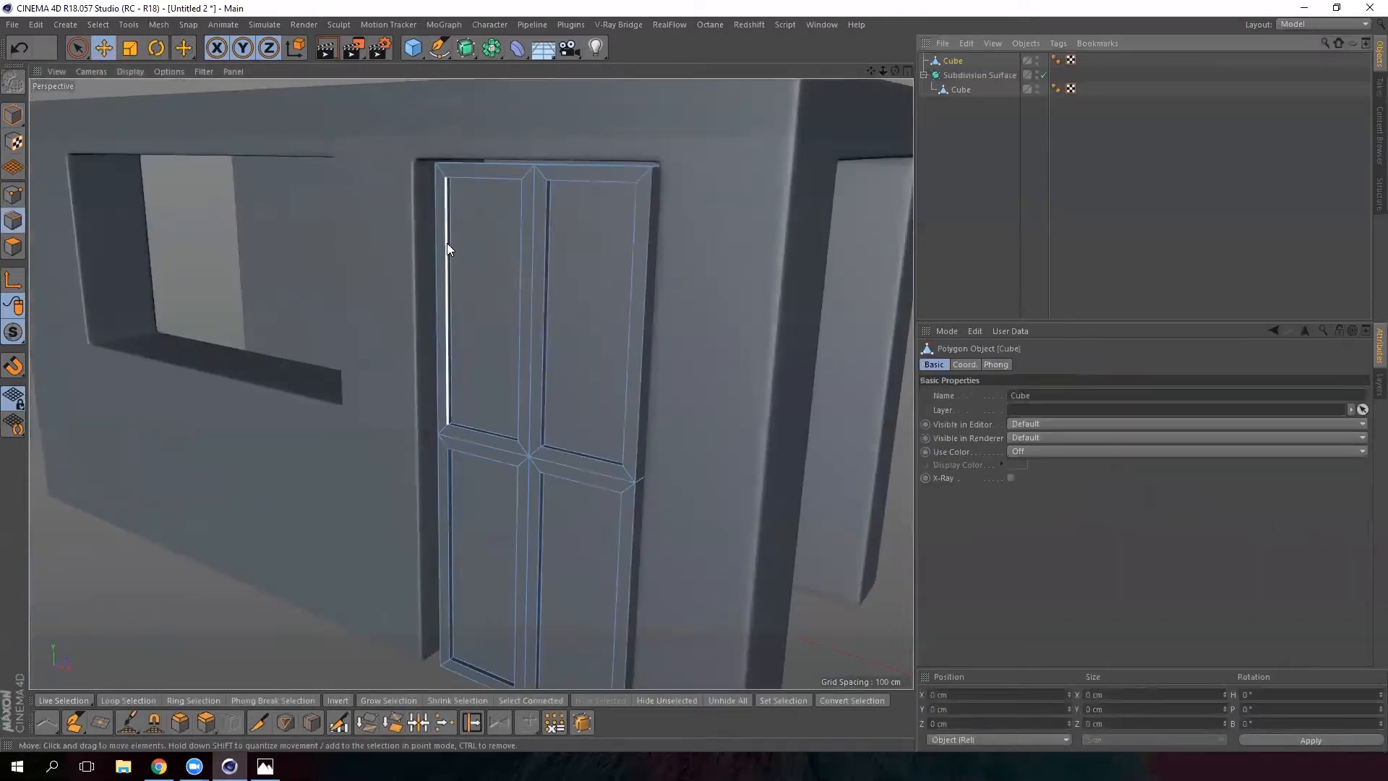
pyautogui.click(447, 243)
pyautogui.scroll(4, 445, 197)
pyautogui.scroll(-2, 444, 197)
pyautogui.scroll(-2, 732, 130)
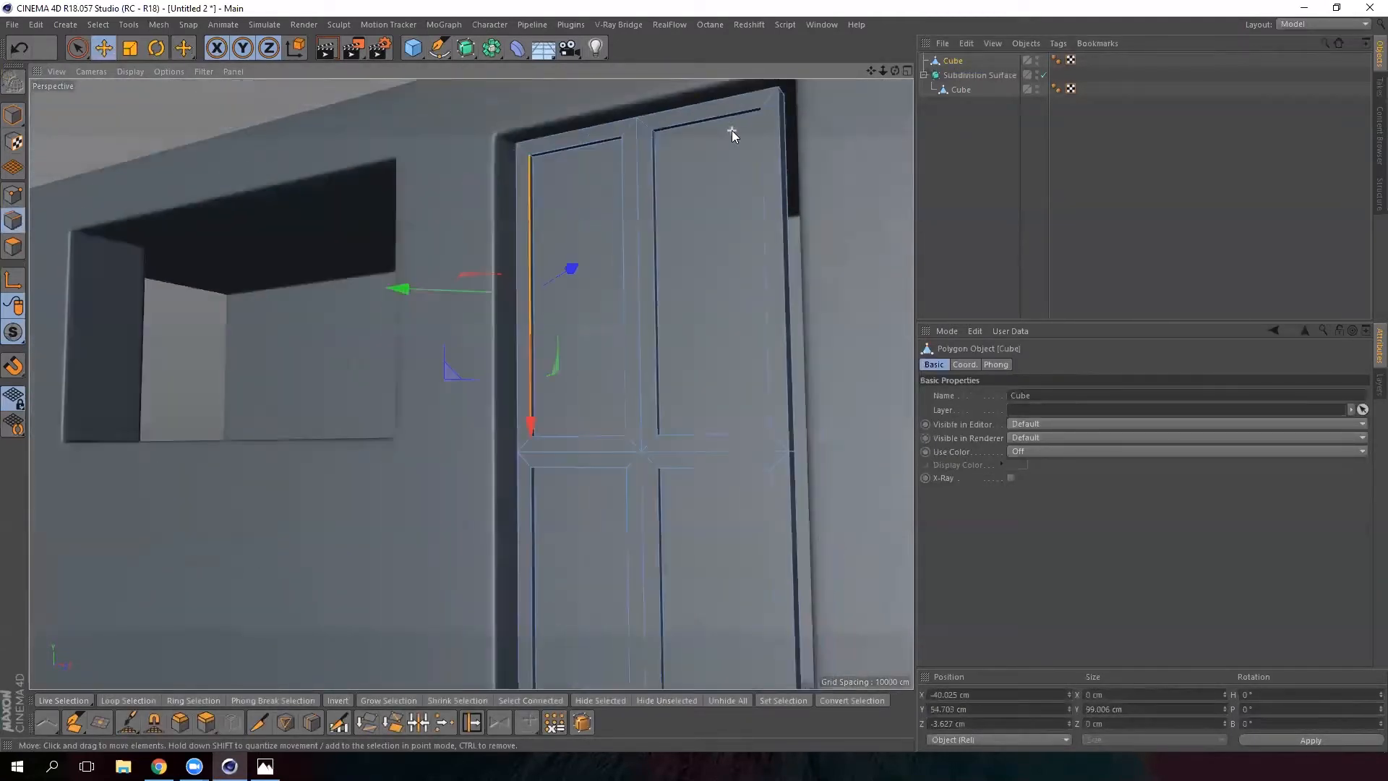
pyautogui.keyDown('alt'); pyautogui.moveTo(626, 345); pyautogui.dragTo(501, 379); pyautogui.keyUp('alt')
pyautogui.scroll(-2, 500, 379)
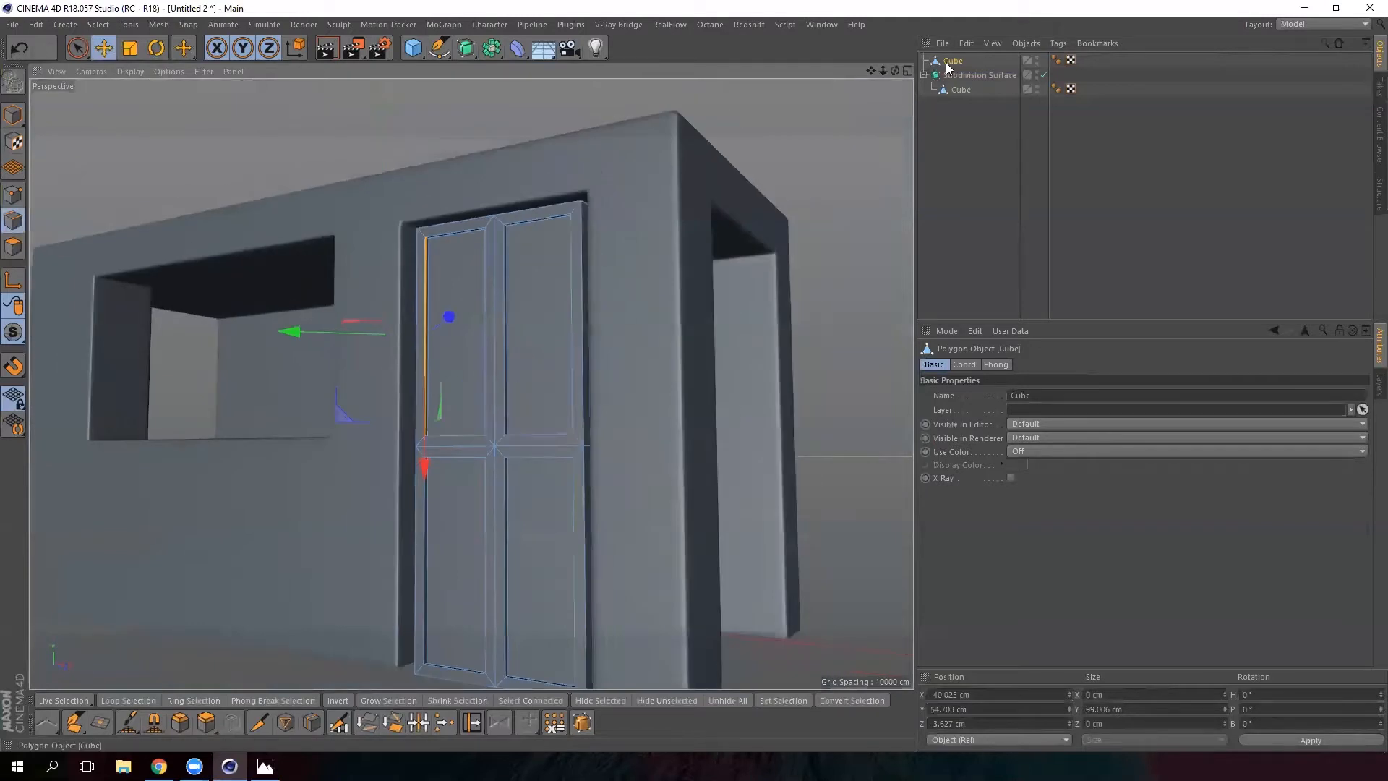
# Return to Model mode and pull the door panel out of the opening to about Z -136.2 cm
pyautogui.click(15, 114)
pyautogui.keyDown('alt'); pyautogui.moveTo(377, 301); pyautogui.dragTo(356, 343); pyautogui.keyUp('alt')
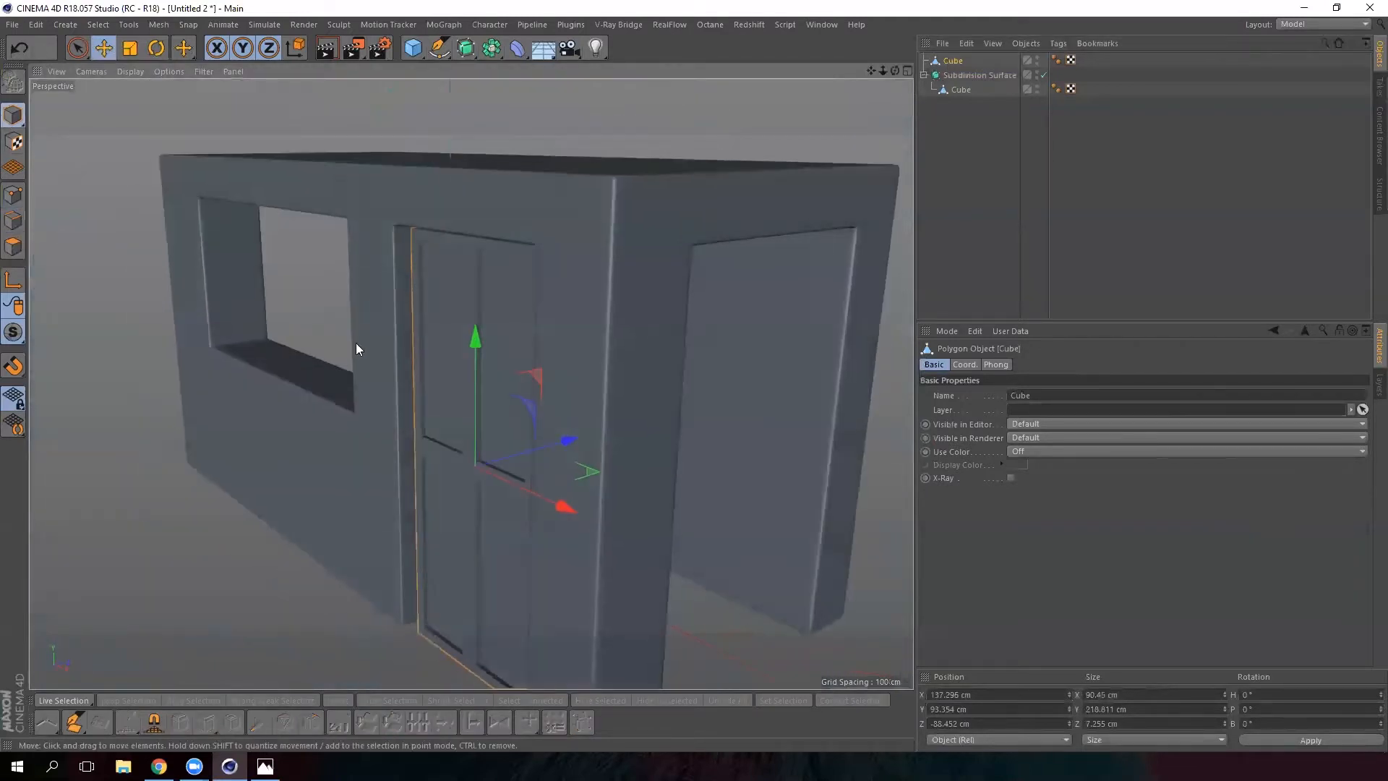
pyautogui.moveTo(569, 440); pyautogui.dragTo(472, 457)
pyautogui.keyDown('alt'); pyautogui.moveTo(471, 457); pyautogui.dragTo(490, 317, button='middle'); pyautogui.keyUp('alt')
pyautogui.scroll(-2, 490, 317)
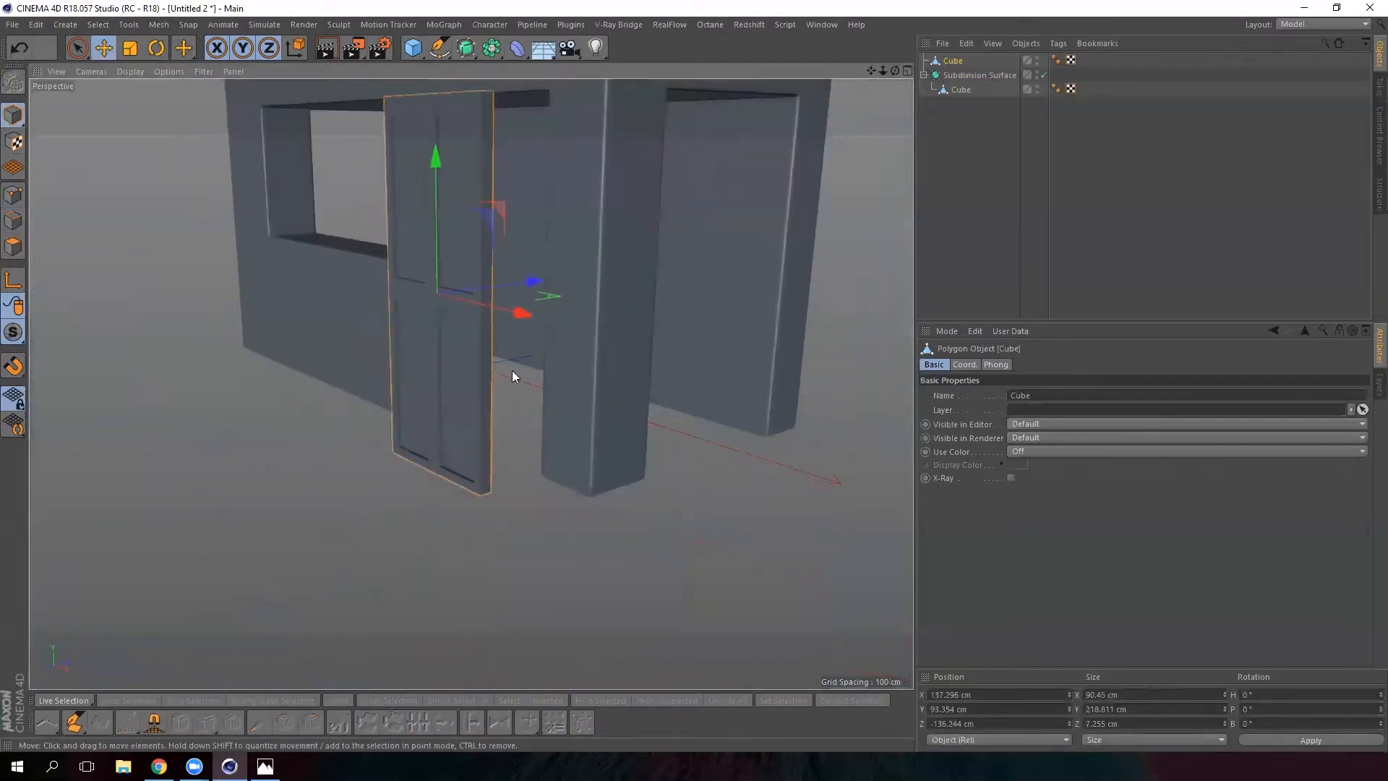
pyautogui.keyDown('alt'); pyautogui.moveTo(512, 371); pyautogui.dragTo(501, 499, button='middle'); pyautogui.keyUp('alt')
pyautogui.scroll(-3, 466, 414)
pyautogui.keyDown('alt'); pyautogui.moveTo(441, 325); pyautogui.dragTo(442, 254, button='middle'); pyautogui.keyUp('alt')
# Switch the door to Edges mode, try Loop Selection around an upper pane recess and return to the Move tool
pyautogui.click(13, 221)
pyautogui.scroll(3, 425, 346)
pyautogui.scroll(3, 425, 341)
pyautogui.keyDown('alt'); pyautogui.moveTo(440, 365); pyautogui.dragTo(589, 375); pyautogui.keyUp('alt')
pyautogui.keyDown('alt'); pyautogui.moveTo(489, 338); pyautogui.dragTo(461, 492, button='middle'); pyautogui.keyUp('alt')
pyautogui.keyDown('alt'); pyautogui.moveTo(454, 470); pyautogui.dragTo(387, 458); pyautogui.keyUp('alt')
pyautogui.keyDown('alt'); pyautogui.moveTo(471, 347); pyautogui.dragTo(524, 301); pyautogui.keyUp('alt')
pyautogui.press('u')
pyautogui.press('l')
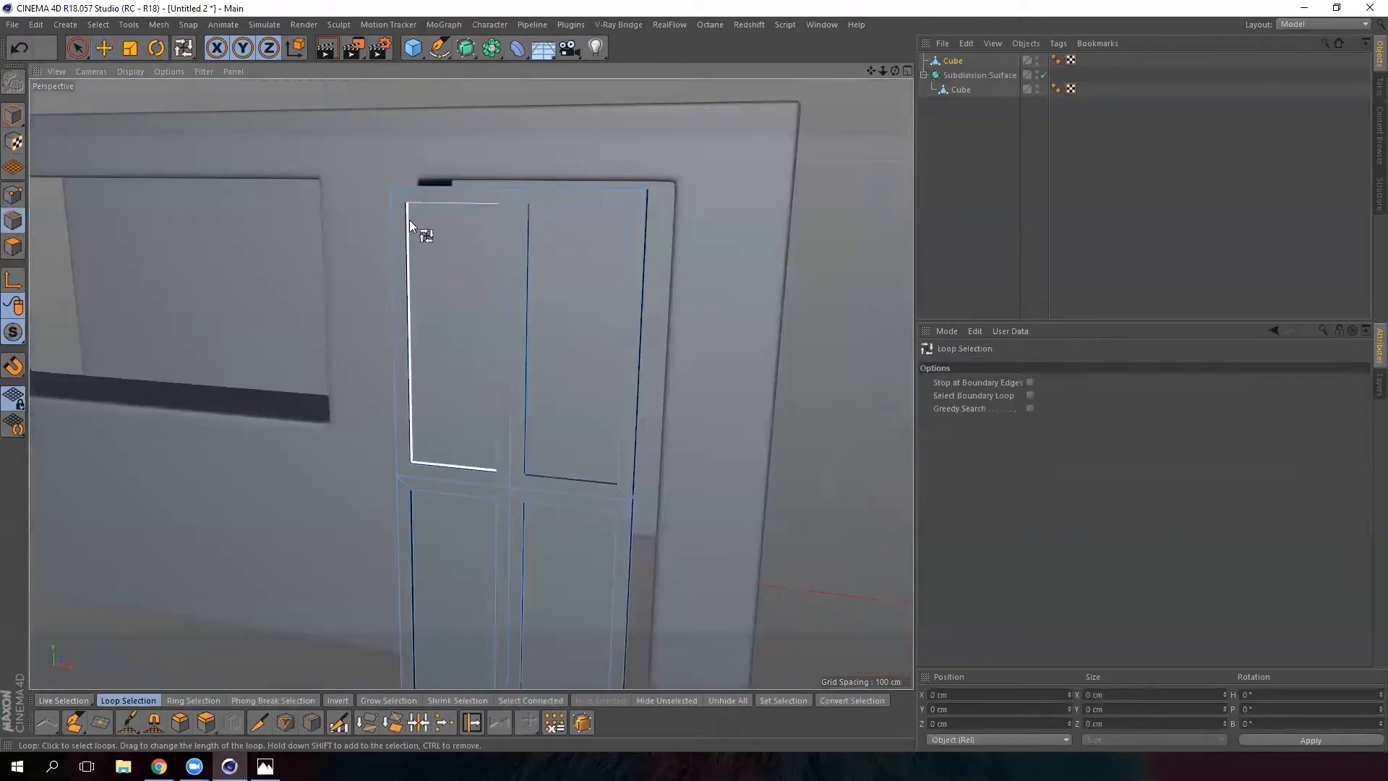
pyautogui.click(104, 48)
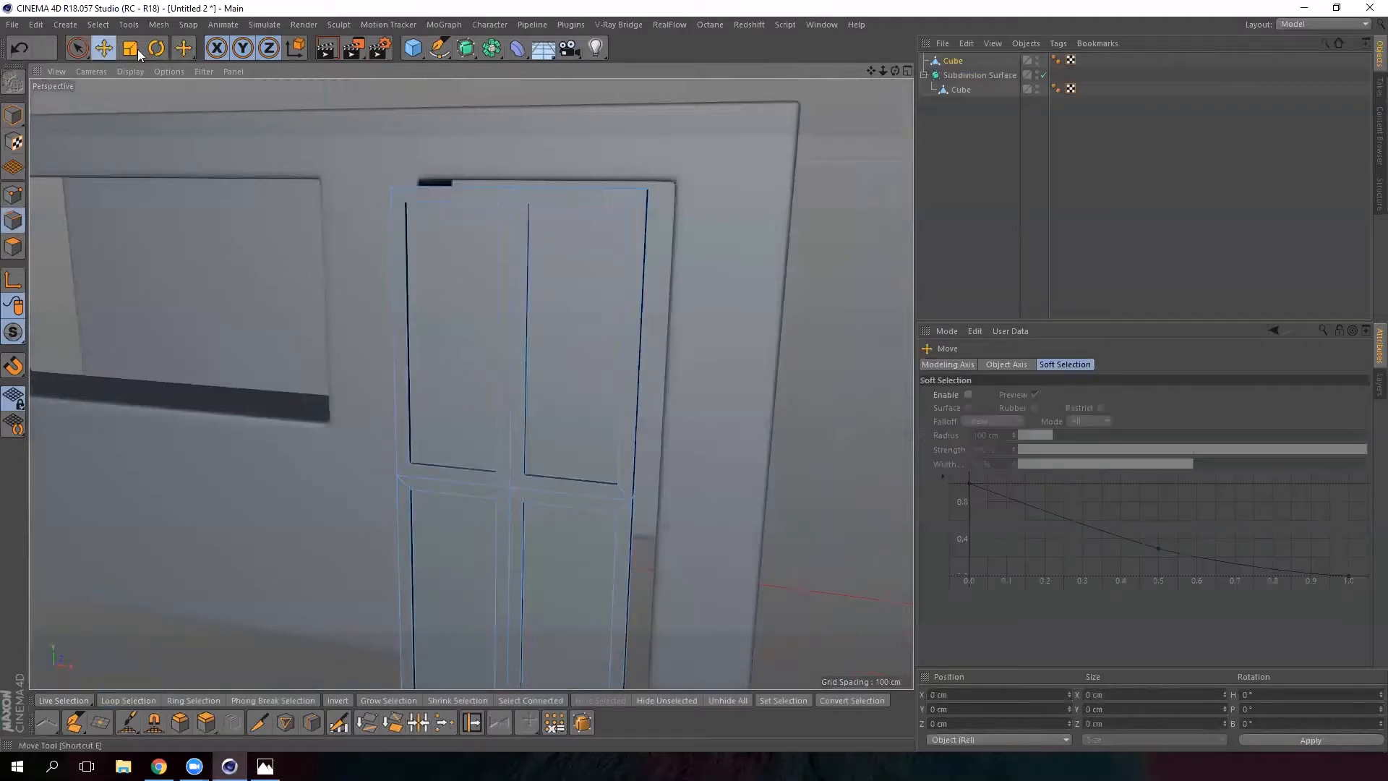
# Select the front rim edge loops of all four recessed door panes with Loop Selection
pyautogui.click(98, 24)
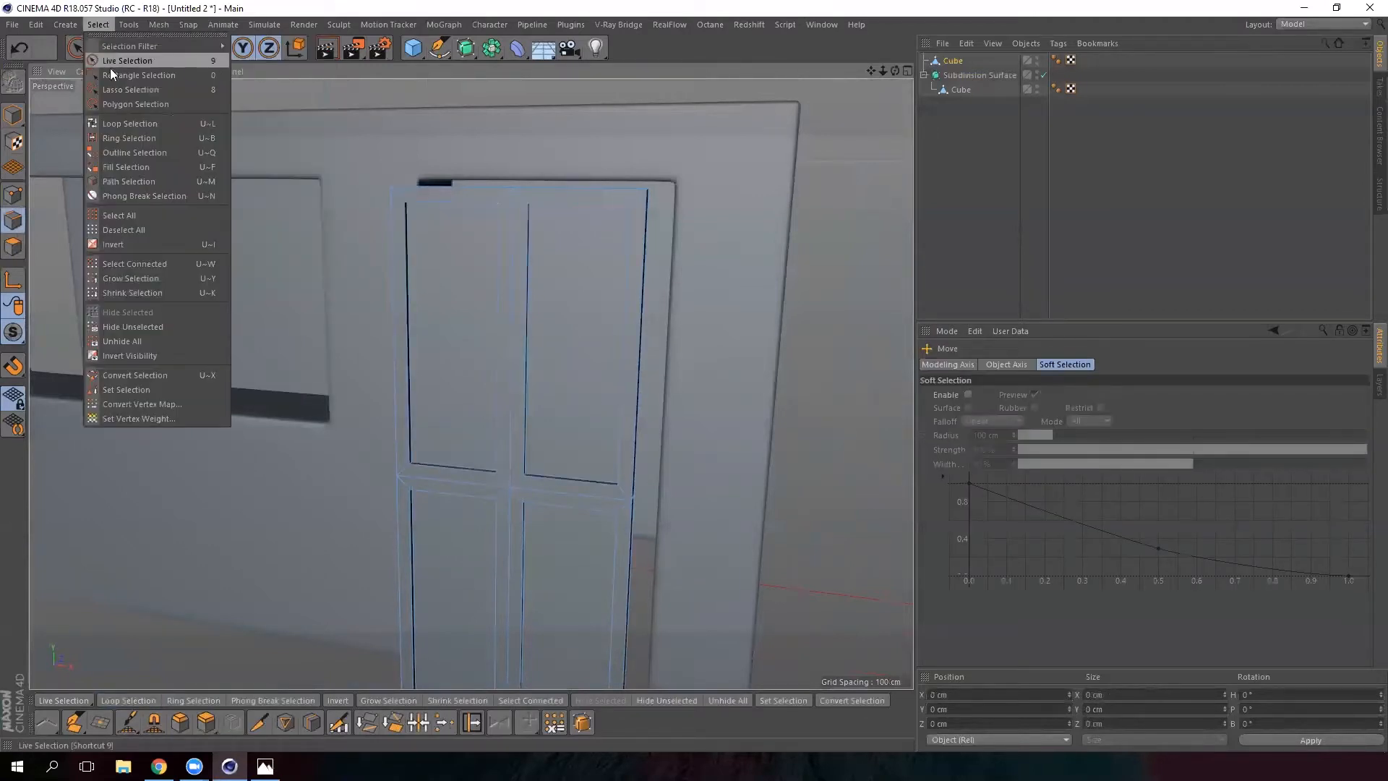
pyautogui.click(152, 125)
pyautogui.keyDown('alt'); pyautogui.moveTo(480, 282); pyautogui.dragTo(440, 256); pyautogui.keyUp('alt')
pyautogui.click(453, 207)
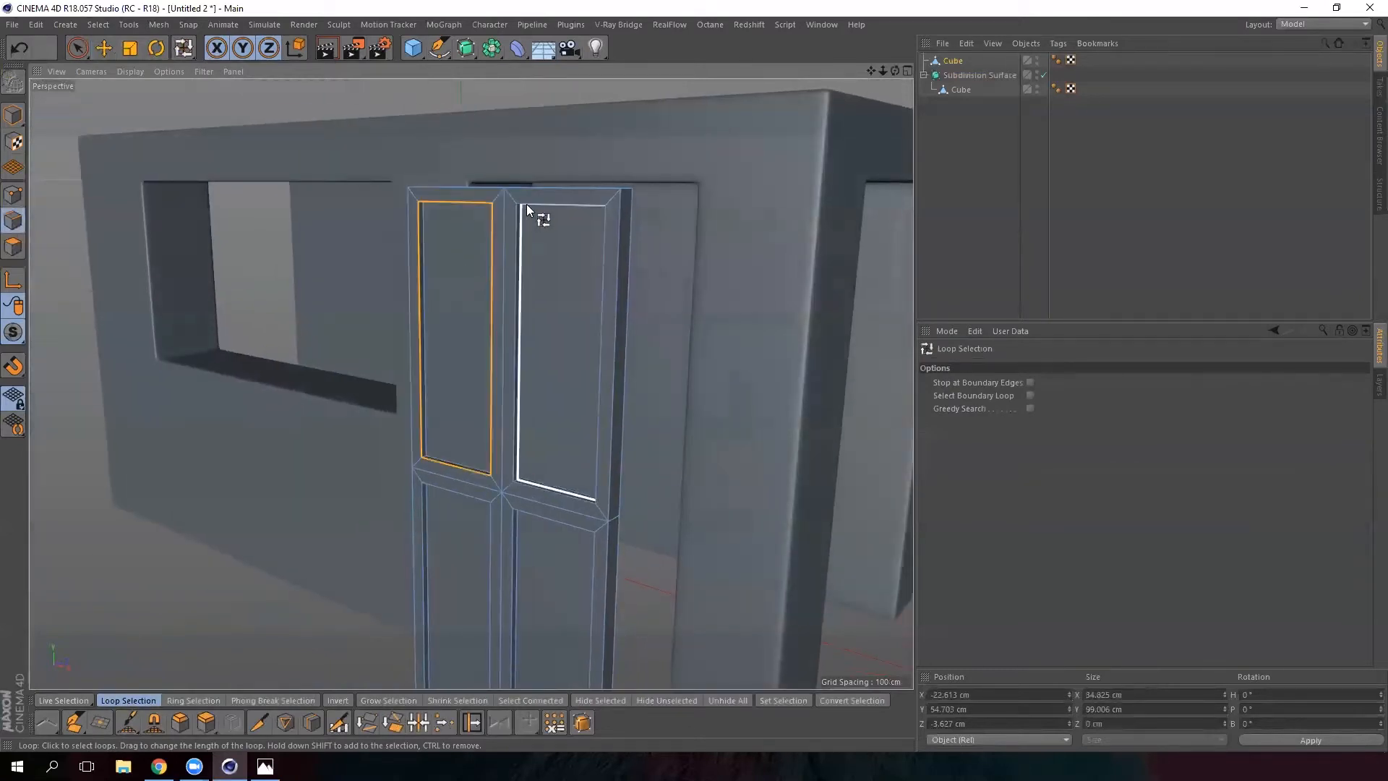
pyautogui.keyDown('shift'); pyautogui.click(520, 203); pyautogui.keyUp('shift')
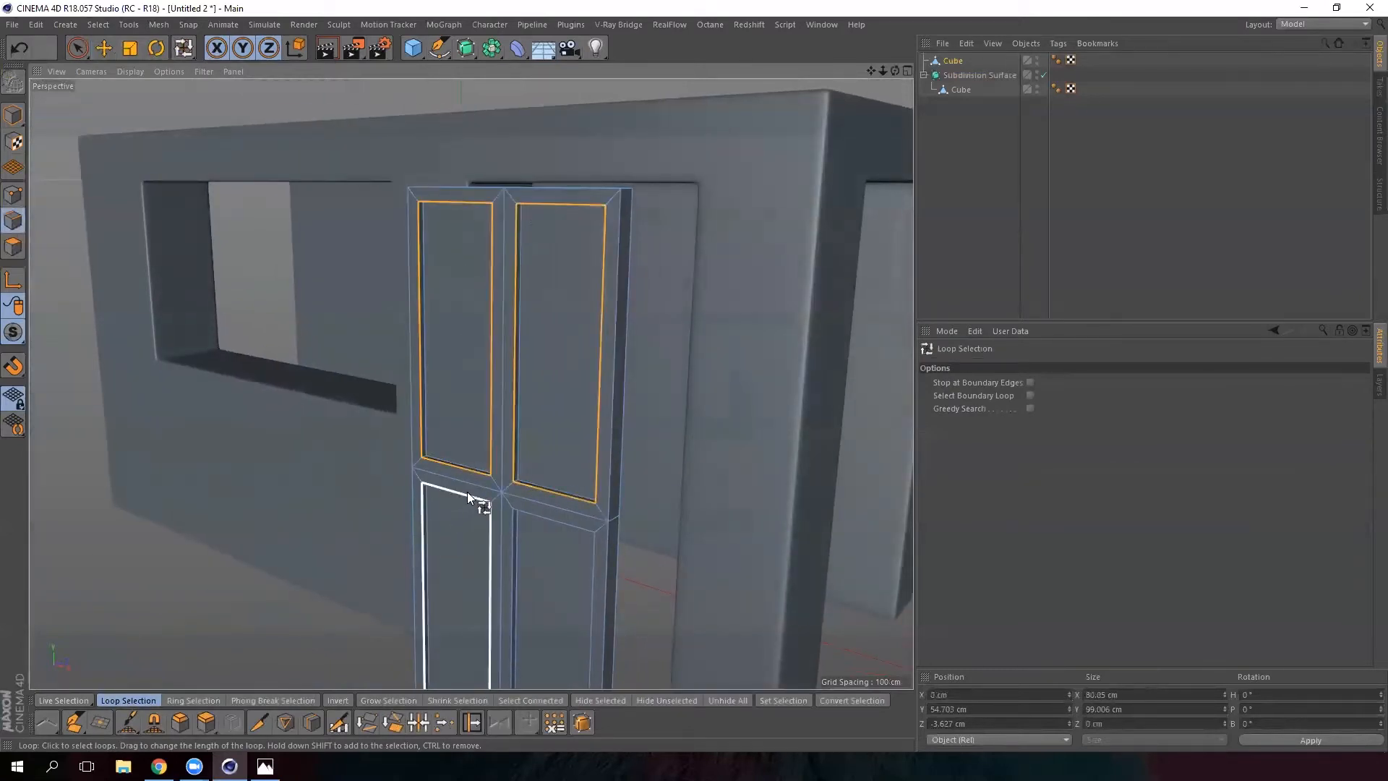
pyautogui.keyDown('shift'); pyautogui.click(500, 502); pyautogui.keyUp('shift')
pyautogui.keyDown('shift'); pyautogui.click(522, 503); pyautogui.keyUp('shift')
pyautogui.keyDown('alt'); pyautogui.moveTo(477, 488); pyautogui.dragTo(469, 314, button='middle'); pyautogui.keyUp('alt')
pyautogui.scroll(3, 470, 313)
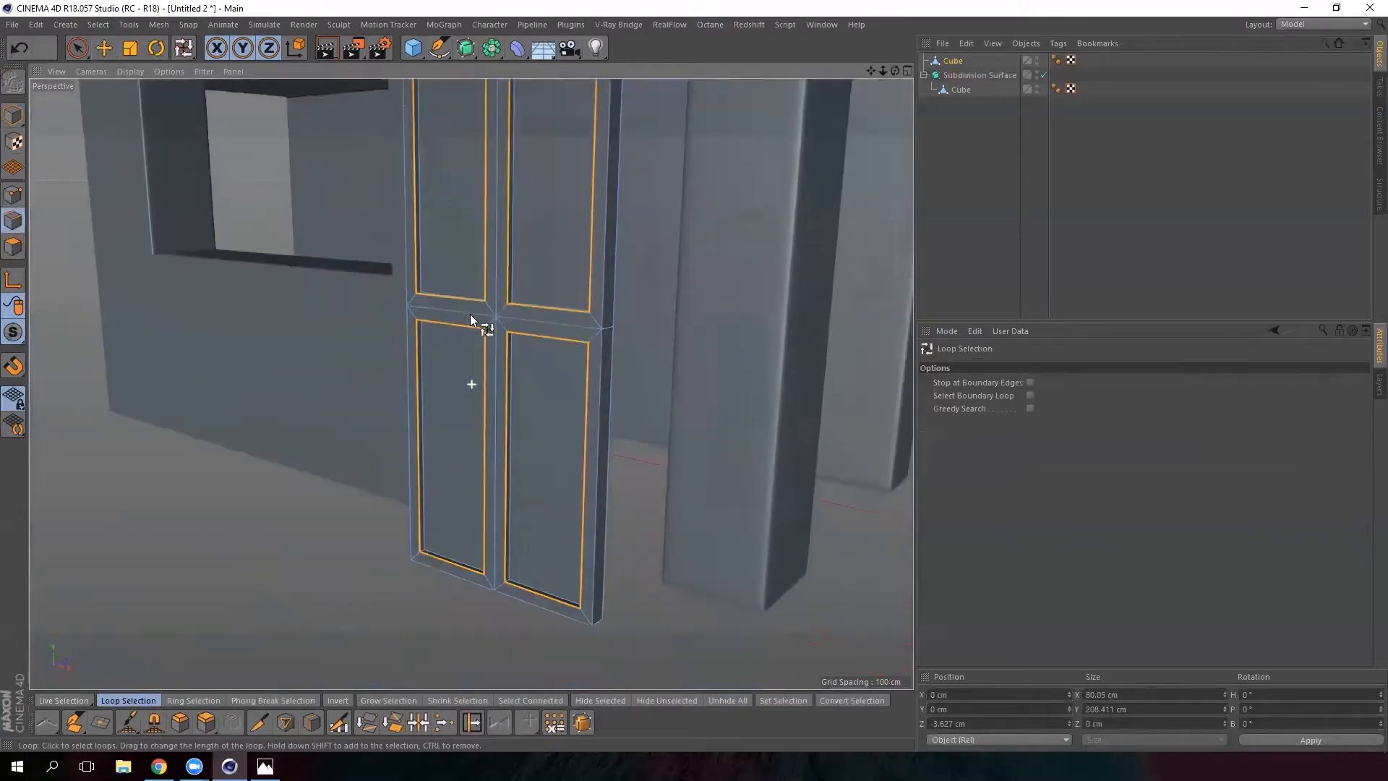
# Add the panes' inner recess loops and the door's front and back perimeter loops to the edge selection, then return to the Move tool
pyautogui.keyDown('alt'); pyautogui.moveTo(468, 338); pyautogui.dragTo(463, 188); pyautogui.keyUp('alt')
pyautogui.keyDown('shift'); pyautogui.click(447, 320); pyautogui.keyUp('shift')
pyautogui.keyDown('shift'); pyautogui.click(634, 262); pyautogui.keyUp('shift')
pyautogui.keyDown('shift'); pyautogui.click(441, 98); pyautogui.keyUp('shift')
pyautogui.keyDown('alt'); pyautogui.moveTo(549, 192); pyautogui.dragTo(508, 423, button='middle'); pyautogui.keyUp('alt')
pyautogui.moveTo(564, 285)
pyautogui.keyDown('alt'); pyautogui.mouseDown()
pyautogui.moveTo(665, 378)
pyautogui.moveTo(551, 471)
pyautogui.moveTo(549, 293)
pyautogui.moveTo(477, 300)
pyautogui.moveTo(551, 289)
pyautogui.mouseUp(); pyautogui.keyUp('alt')
pyautogui.keyDown('shift'); pyautogui.click(525, 291); pyautogui.keyUp('shift')
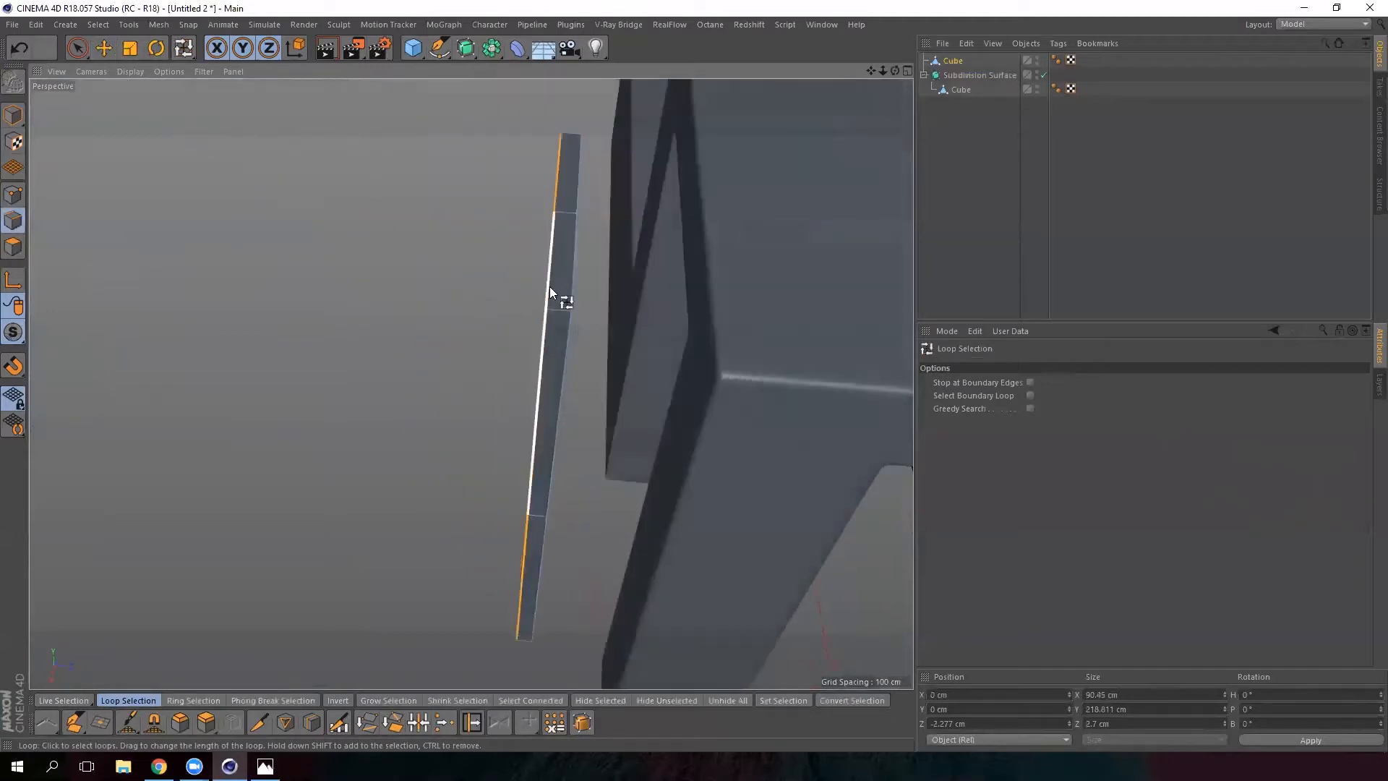
pyautogui.keyDown('alt'); pyautogui.moveTo(562, 405); pyautogui.dragTo(515, 343); pyautogui.keyUp('alt')
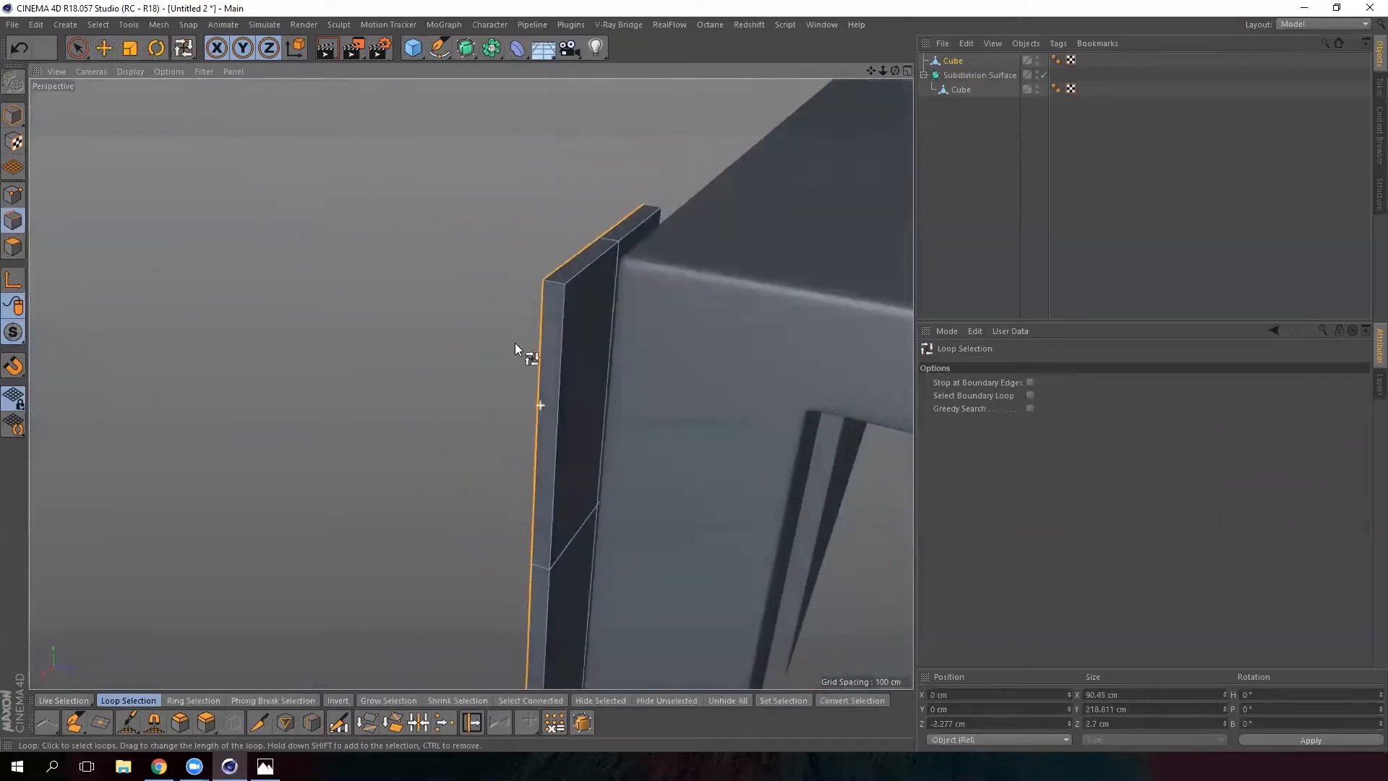
pyautogui.keyDown('shift'); pyautogui.click(590, 269); pyautogui.keyUp('shift')
pyautogui.keyDown('alt'); pyautogui.moveTo(522, 476); pyautogui.dragTo(571, 471); pyautogui.keyUp('alt')
pyautogui.click(105, 47)
# Examine the selected edge loops around the door's pane recesses, corners and outer perimeter for missing edges
pyautogui.keyDown('alt'); pyautogui.moveTo(595, 394); pyautogui.dragTo(536, 395); pyautogui.keyUp('alt')
pyautogui.keyDown('alt'); pyautogui.moveTo(617, 462); pyautogui.dragTo(606, 218); pyautogui.keyUp('alt')
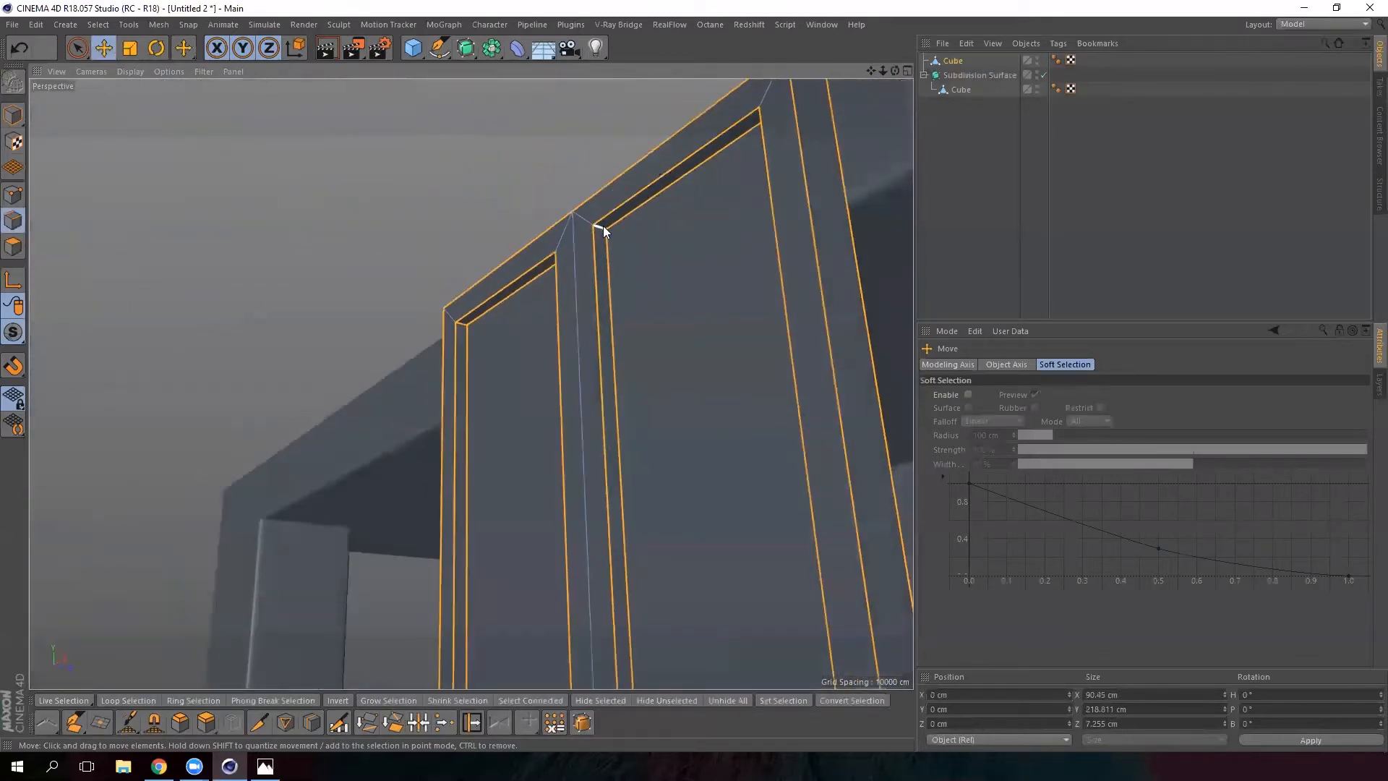
pyautogui.keyDown('alt'); pyautogui.moveTo(688, 335); pyautogui.dragTo(810, 308); pyautogui.keyUp('alt')
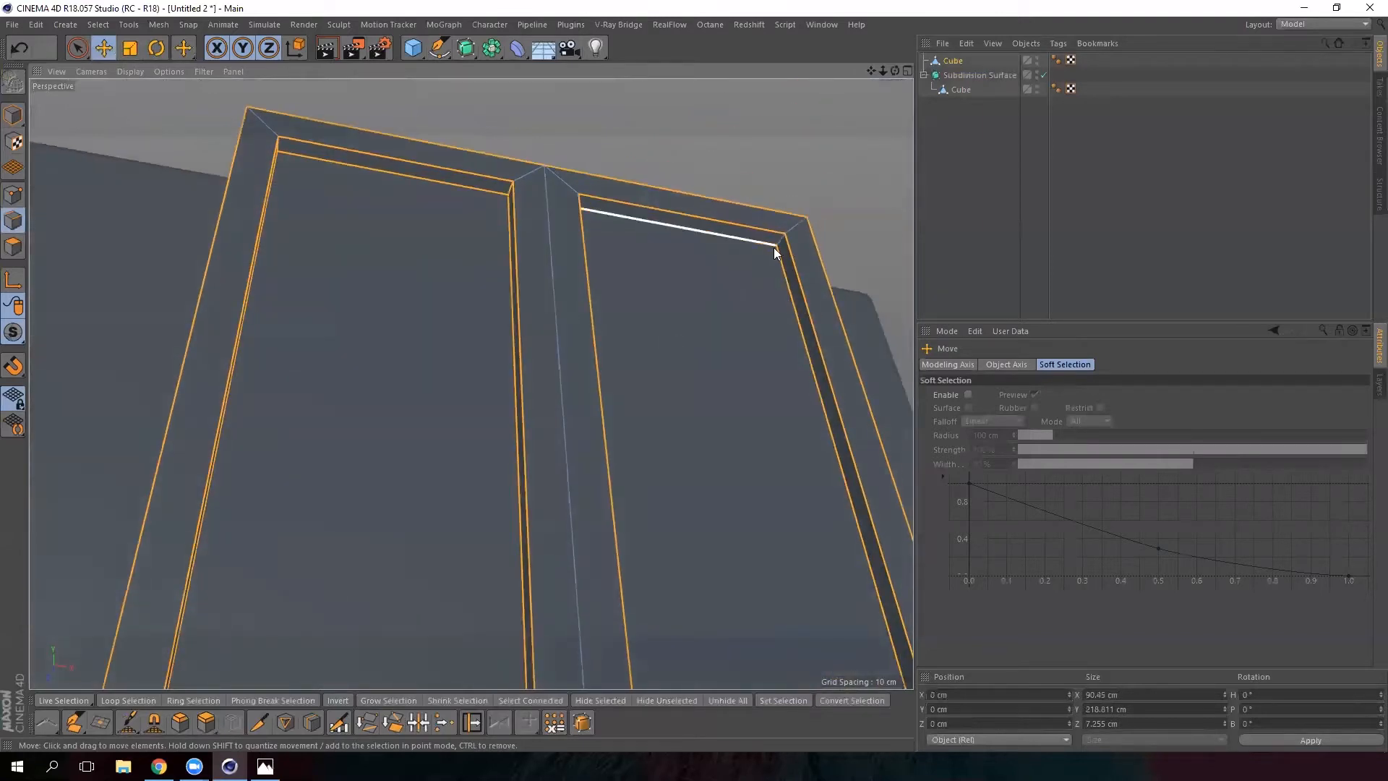
pyautogui.keyDown('alt'); pyautogui.moveTo(706, 388); pyautogui.dragTo(701, 474, button='right'); pyautogui.keyUp('alt')
pyautogui.keyDown('alt'); pyautogui.moveTo(701, 474); pyautogui.dragTo(613, 413, button='middle'); pyautogui.keyUp('alt')
pyautogui.keyDown('alt'); pyautogui.moveTo(613, 412); pyautogui.dragTo(597, 477); pyautogui.keyUp('alt')
pyautogui.keyDown('alt'); pyautogui.moveTo(636, 529); pyautogui.dragTo(758, 464); pyautogui.keyUp('alt')
pyautogui.keyDown('alt'); pyautogui.moveTo(697, 530); pyautogui.dragTo(416, 337); pyautogui.keyUp('alt')
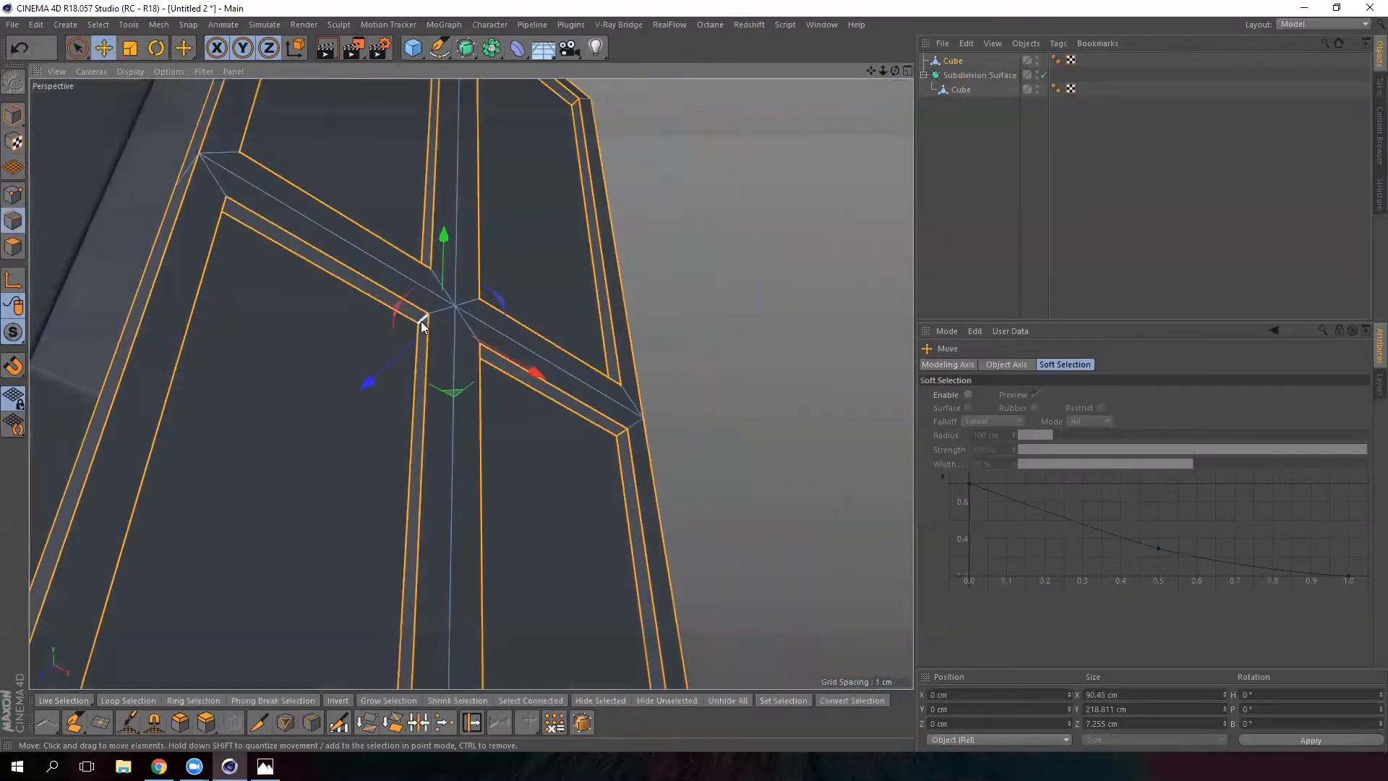
pyautogui.keyDown('alt'); pyautogui.moveTo(303, 356); pyautogui.dragTo(235, 297); pyautogui.keyUp('alt')
pyautogui.keyDown('alt'); pyautogui.moveTo(322, 420); pyautogui.dragTo(366, 226, button='middle'); pyautogui.keyUp('alt')
pyautogui.keyDown('alt'); pyautogui.moveTo(365, 227); pyautogui.dragTo(333, 392, button='right'); pyautogui.keyUp('alt')
pyautogui.keyDown('alt'); pyautogui.moveTo(333, 392); pyautogui.dragTo(307, 481); pyautogui.keyUp('alt')
pyautogui.keyDown('alt'); pyautogui.moveTo(307, 482); pyautogui.dragTo(314, 421, button='right'); pyautogui.keyUp('alt')
pyautogui.keyDown('alt'); pyautogui.moveTo(314, 421); pyautogui.dragTo(289, 478); pyautogui.keyUp('alt')
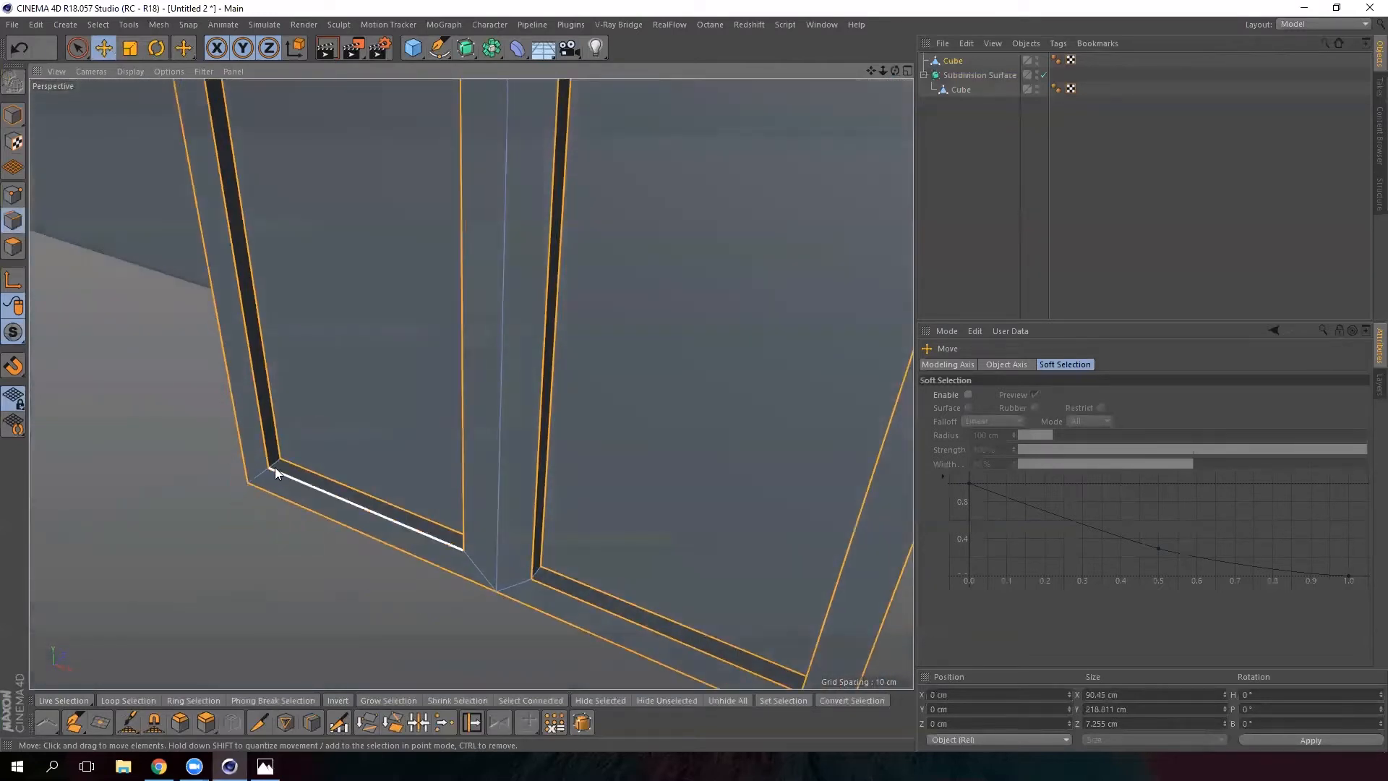
pyautogui.moveTo(332, 432)
pyautogui.keyDown('alt'); pyautogui.mouseDown()
pyautogui.moveTo(490, 472)
pyautogui.moveTo(477, 415)
pyautogui.moveTo(591, 425)
pyautogui.moveTo(632, 407)
pyautogui.moveTo(552, 388)
pyautogui.moveTo(458, 406)
pyautogui.moveTo(438, 451)
pyautogui.mouseUp(); pyautogui.keyUp('alt')
pyautogui.keyDown('alt'); pyautogui.moveTo(471, 384); pyautogui.dragTo(610, 433); pyautogui.keyUp('alt')
pyautogui.keyDown('alt'); pyautogui.moveTo(444, 360); pyautogui.dragTo(491, 555); pyautogui.keyUp('alt')
pyautogui.keyDown('alt'); pyautogui.moveTo(641, 412); pyautogui.dragTo(567, 293); pyautogui.keyUp('alt')
pyautogui.keyDown('alt'); pyautogui.moveTo(533, 216); pyautogui.dragTo(519, 291); pyautogui.keyUp('alt')
pyautogui.scroll(3, 525, 178)
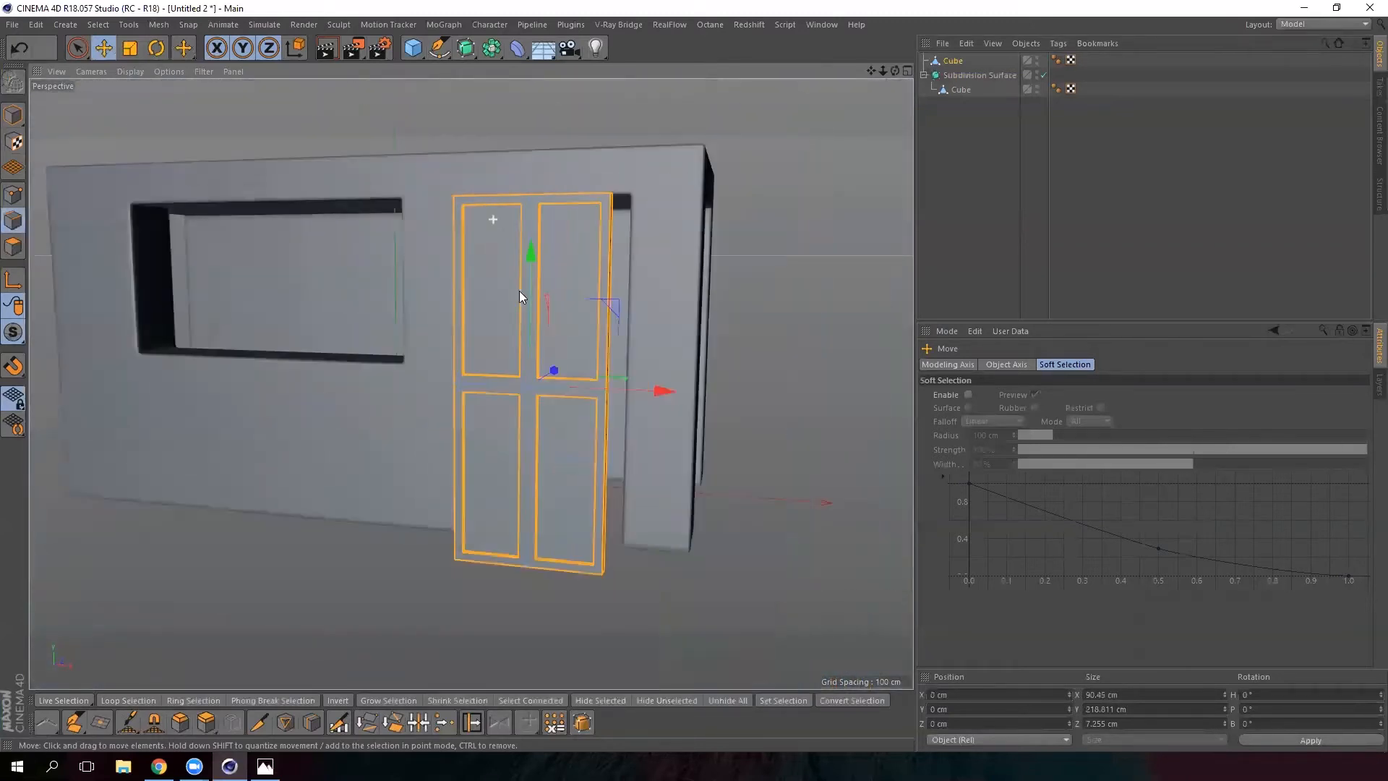
# Store the selected door edges as an edge selection tag with Set Selection
pyautogui.keyDown('alt'); pyautogui.moveTo(418, 284); pyautogui.dragTo(354, 276); pyautogui.keyUp('alt')
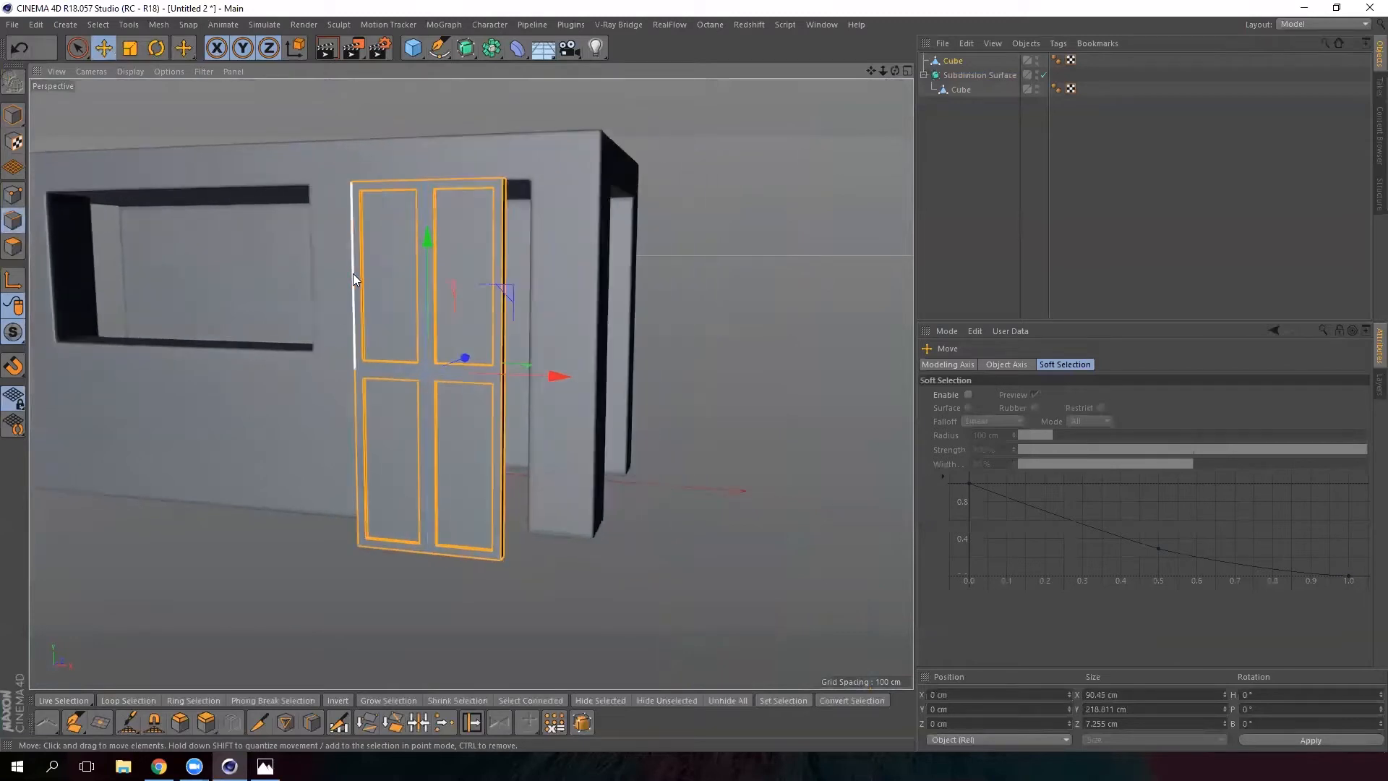
pyautogui.click(73, 27)
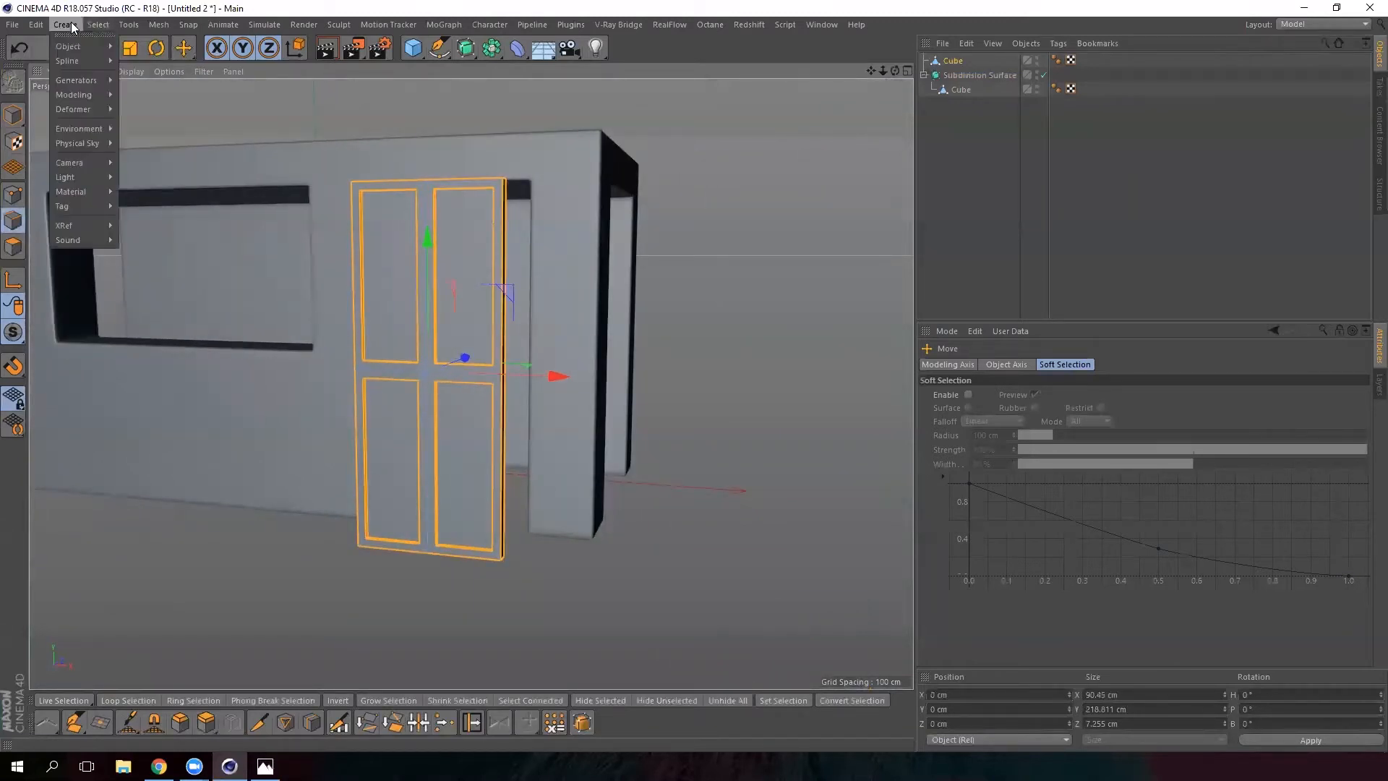
pyautogui.moveTo(99, 27)
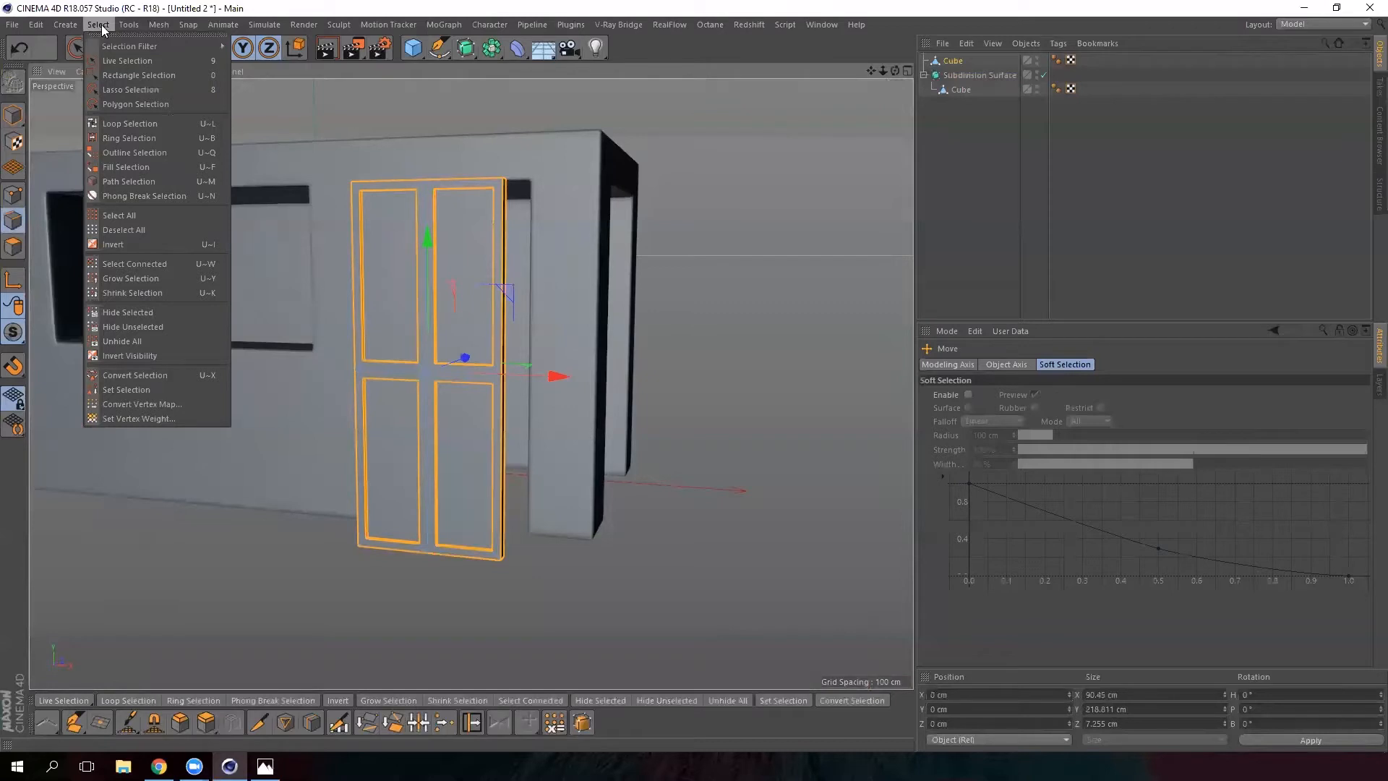
pyautogui.click(139, 394)
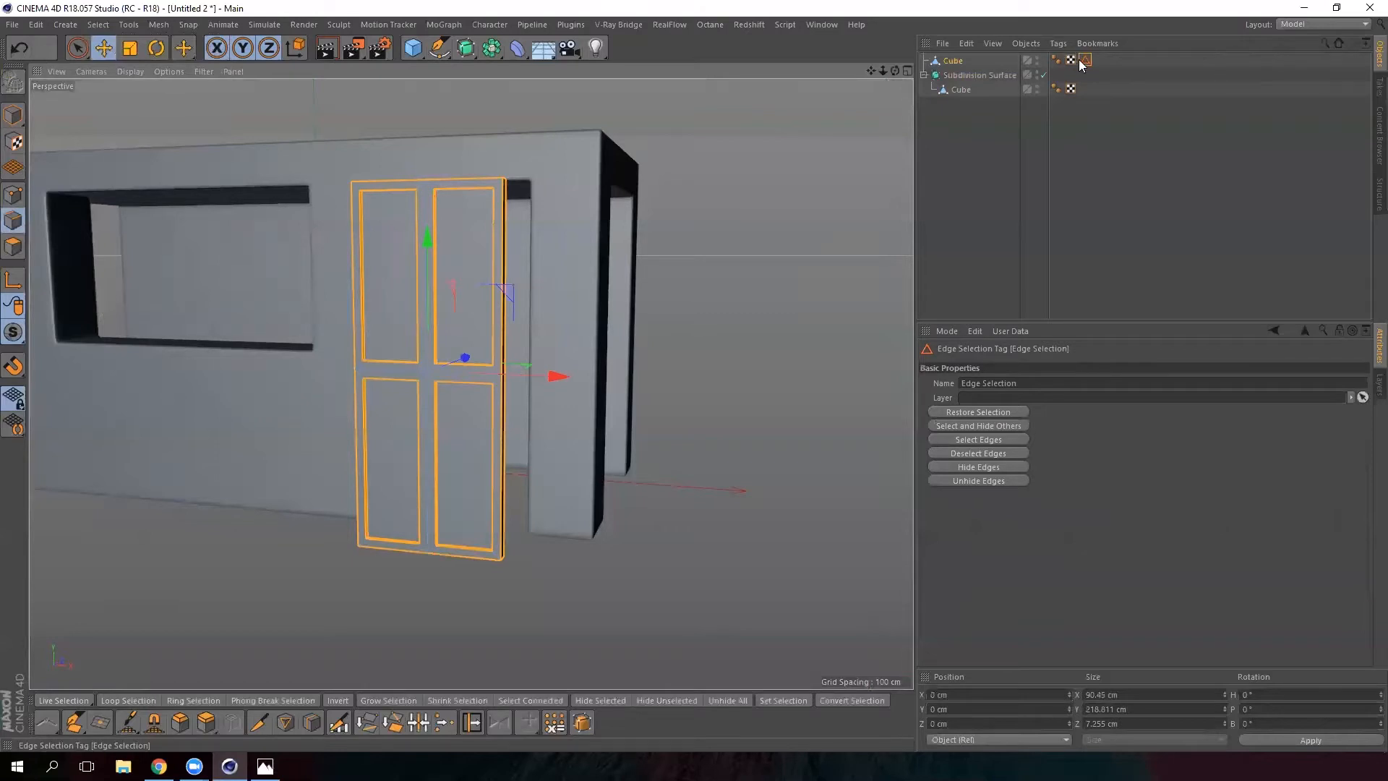
# Clear the door's edge selection and recall it from the stored edge selection tag
pyautogui.click(684, 353)
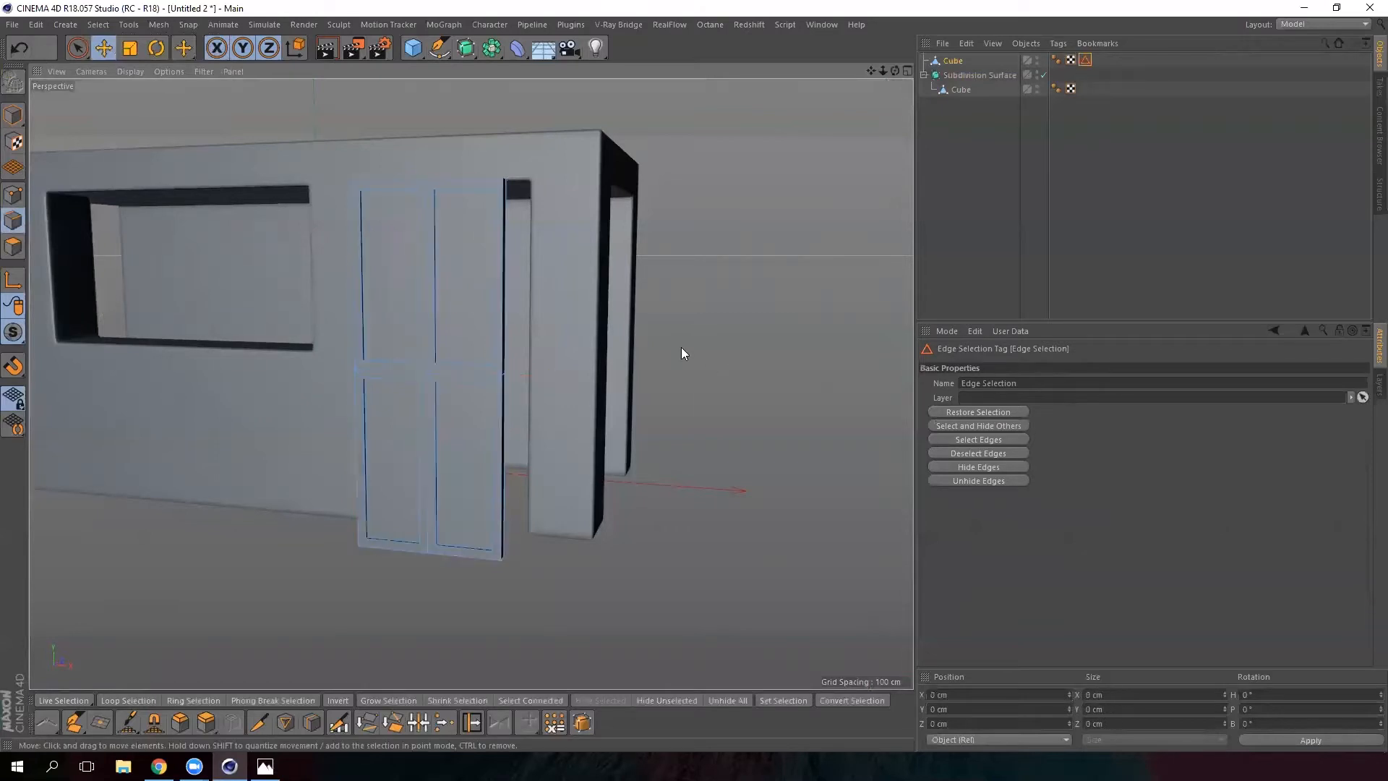
pyautogui.keyDown('alt'); pyautogui.moveTo(363, 313); pyautogui.dragTo(478, 357); pyautogui.keyUp('alt')
pyautogui.scroll(6, 415, 259)
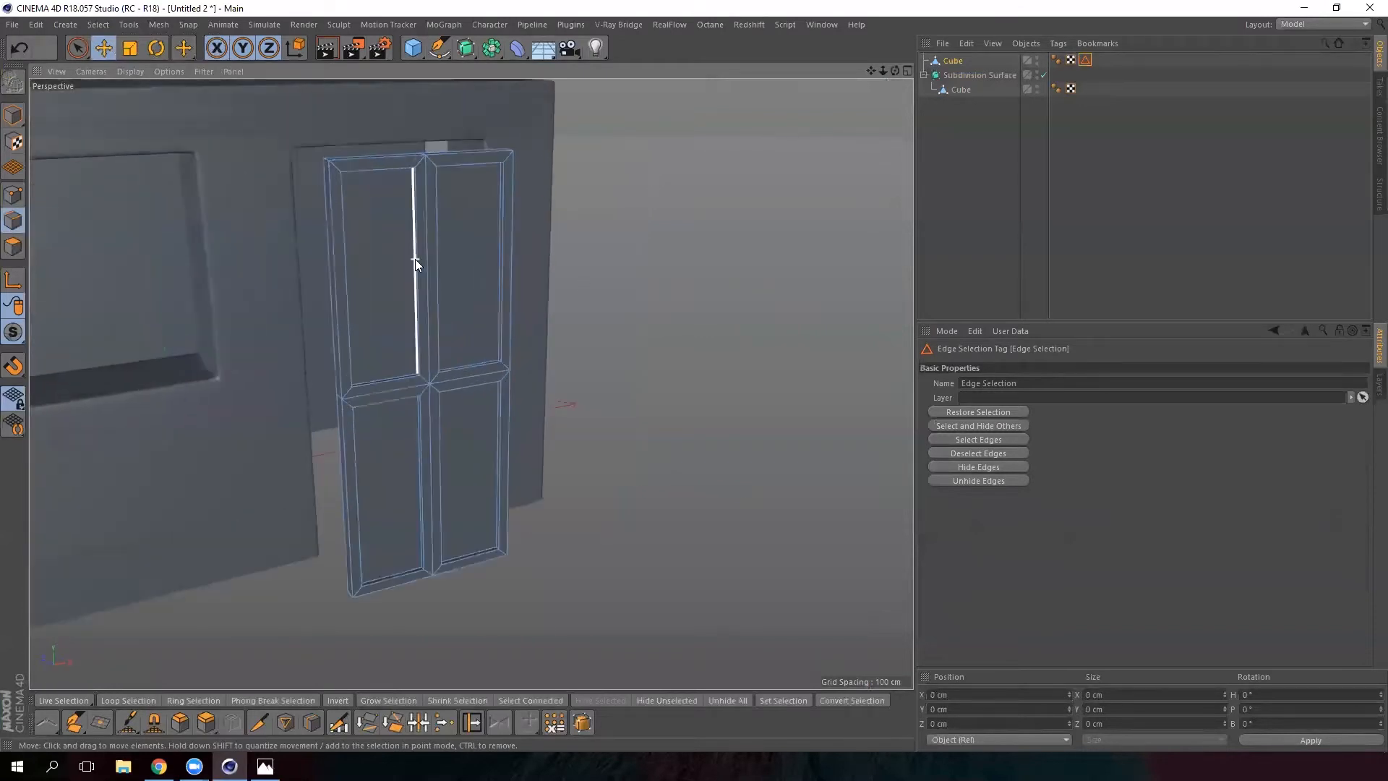
pyautogui.scroll(-3, 761, 193)
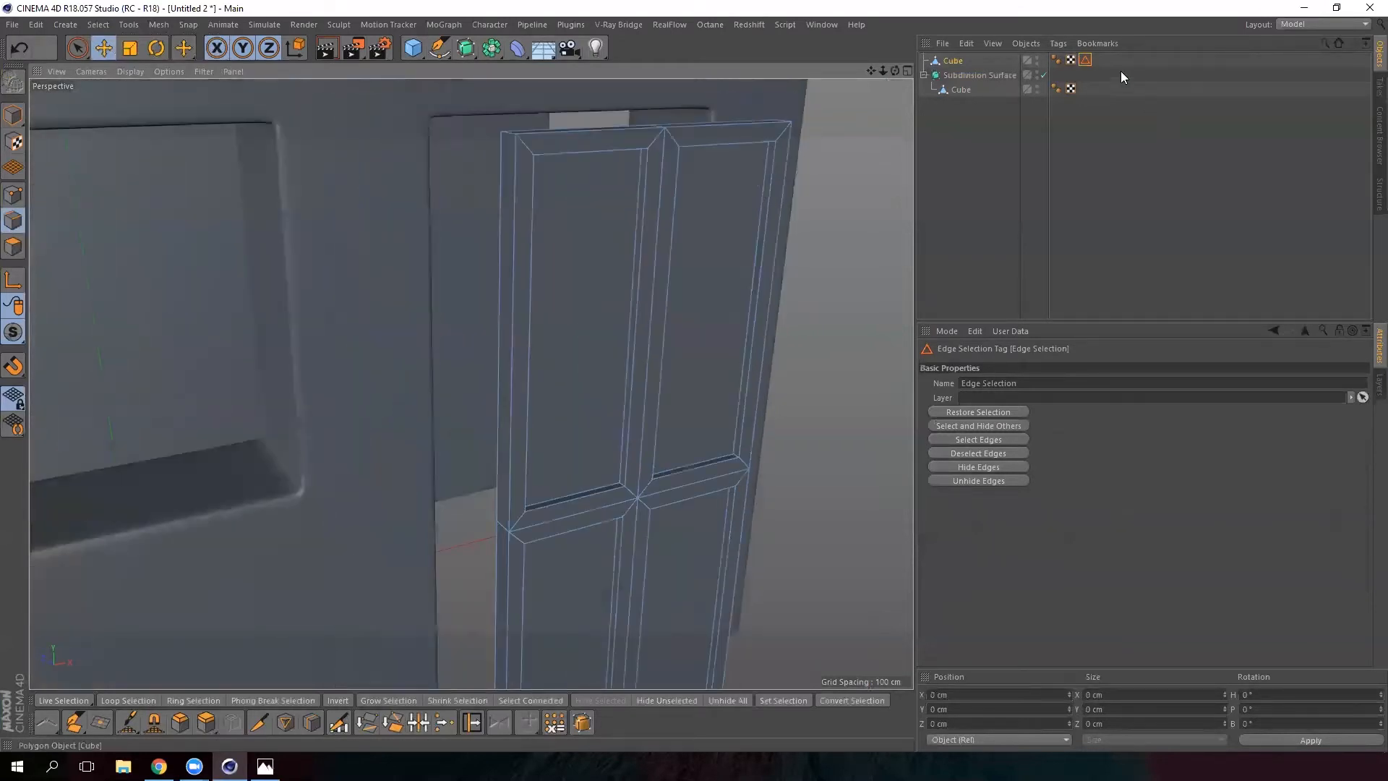
pyautogui.doubleClick(1085, 61)
pyautogui.keyDown('alt'); pyautogui.moveTo(622, 321); pyautogui.dragTo(591, 210); pyautogui.keyUp('alt')
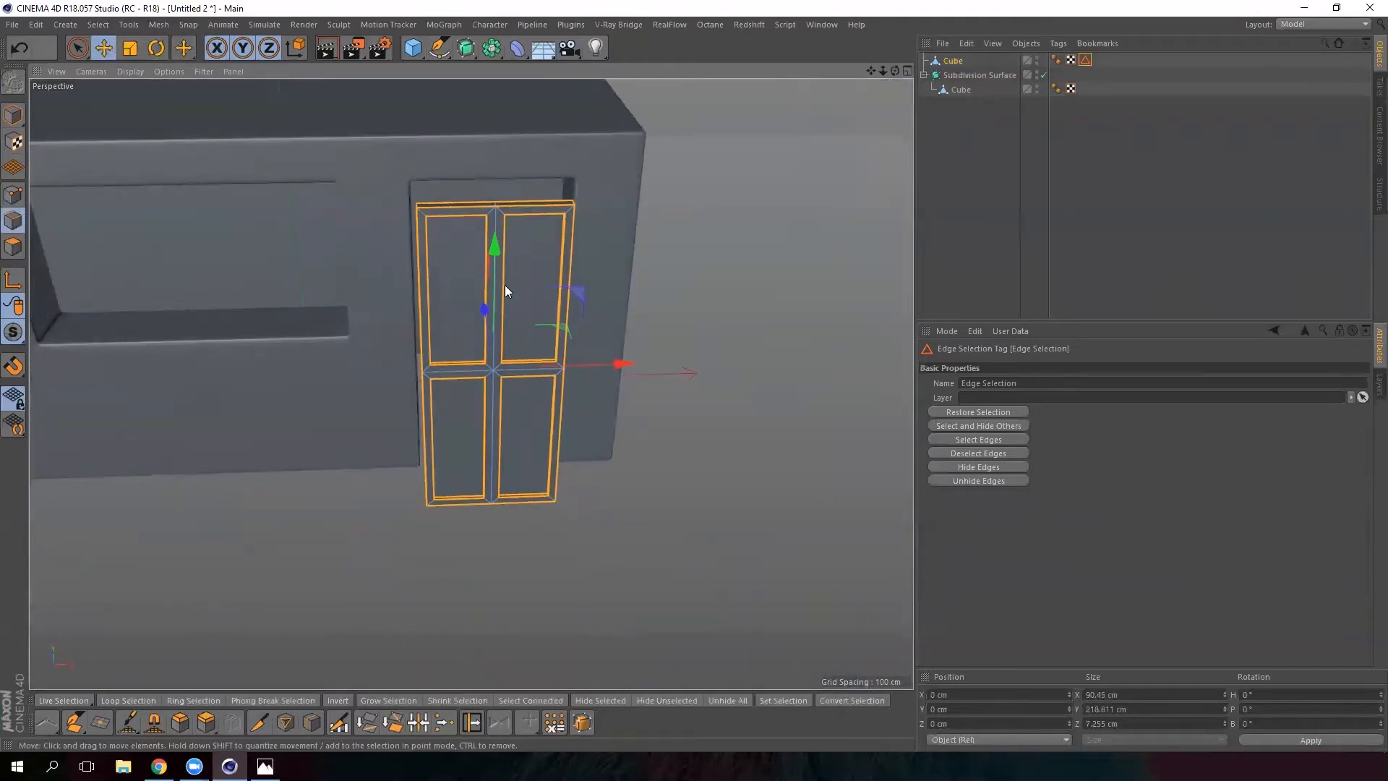
pyautogui.keyDown('alt'); pyautogui.moveTo(505, 285); pyautogui.dragTo(379, 241); pyautogui.keyUp('alt')
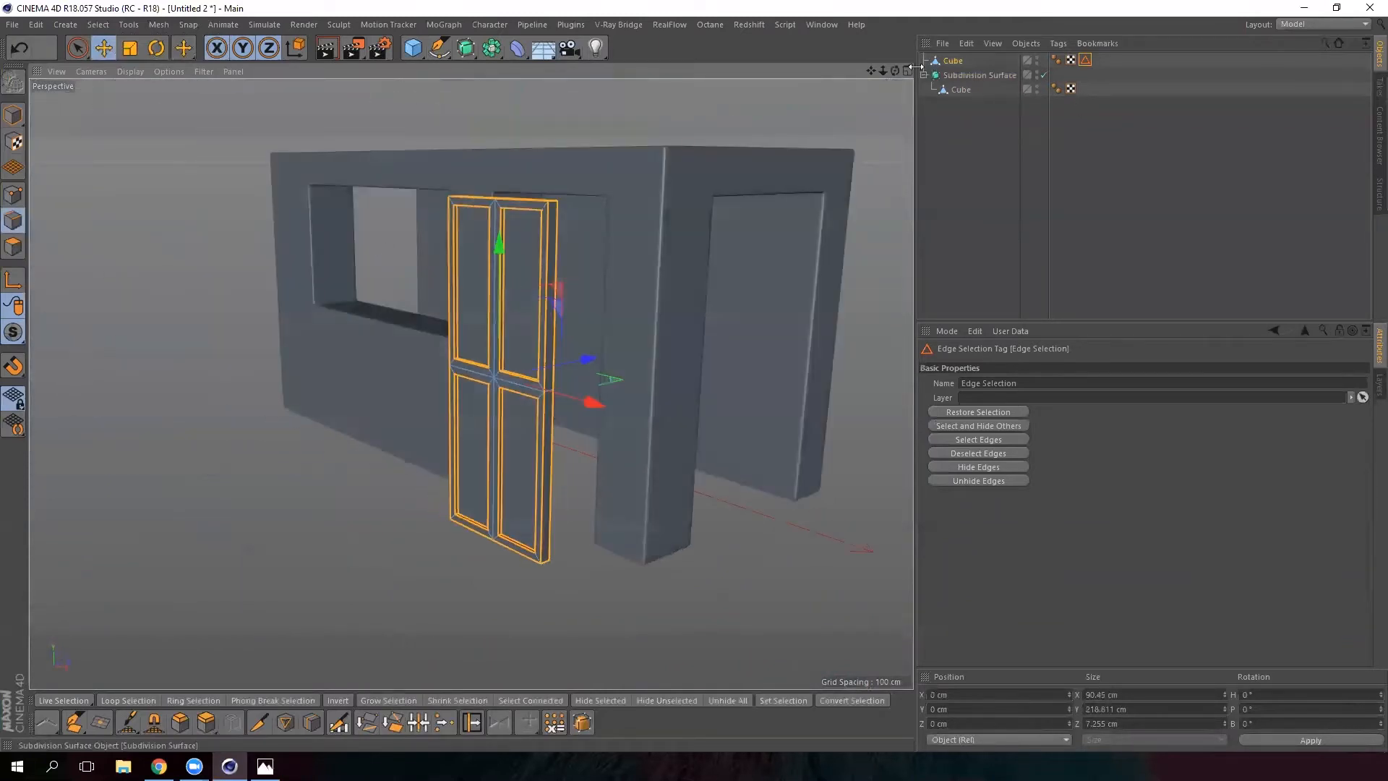
# Add a Bevel deformer and make it a child of the door Cube
pyautogui.click(955, 62)
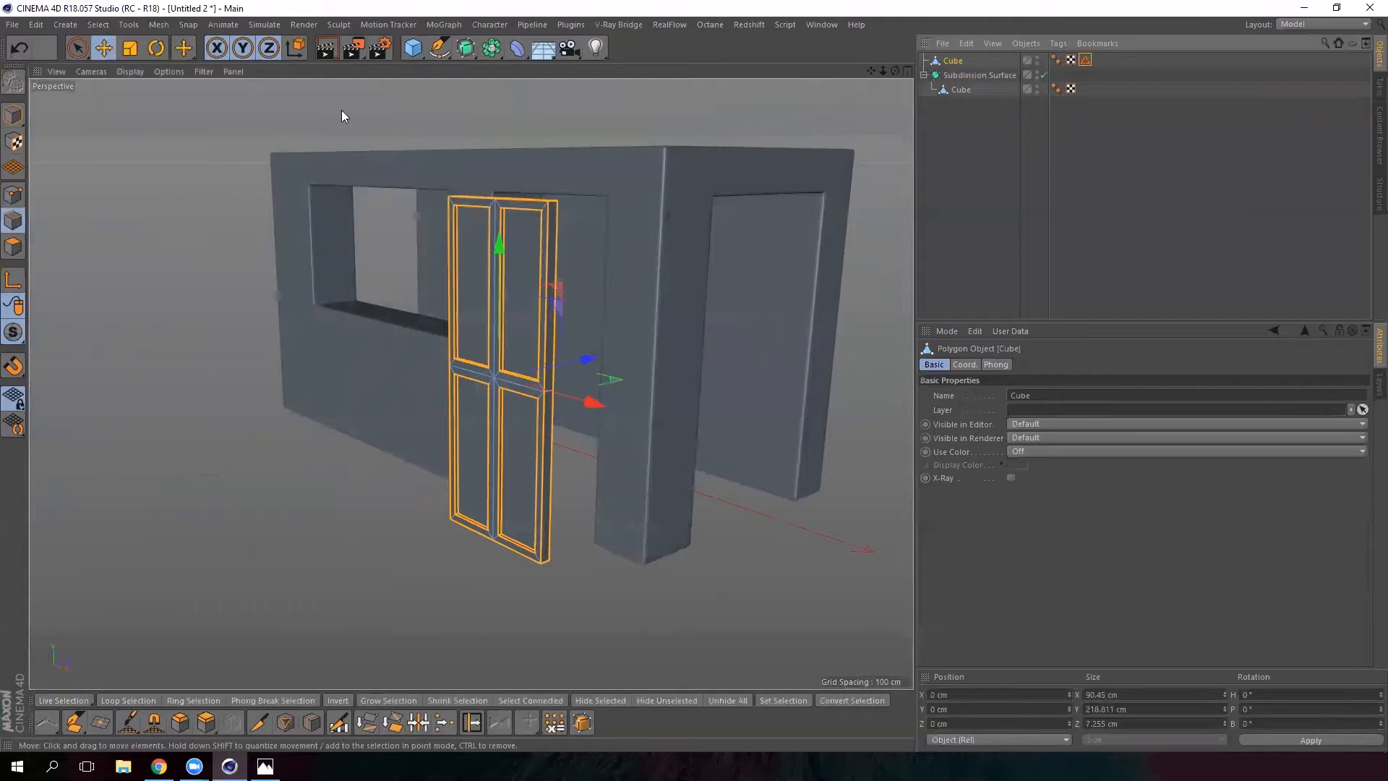
pyautogui.click(517, 47)
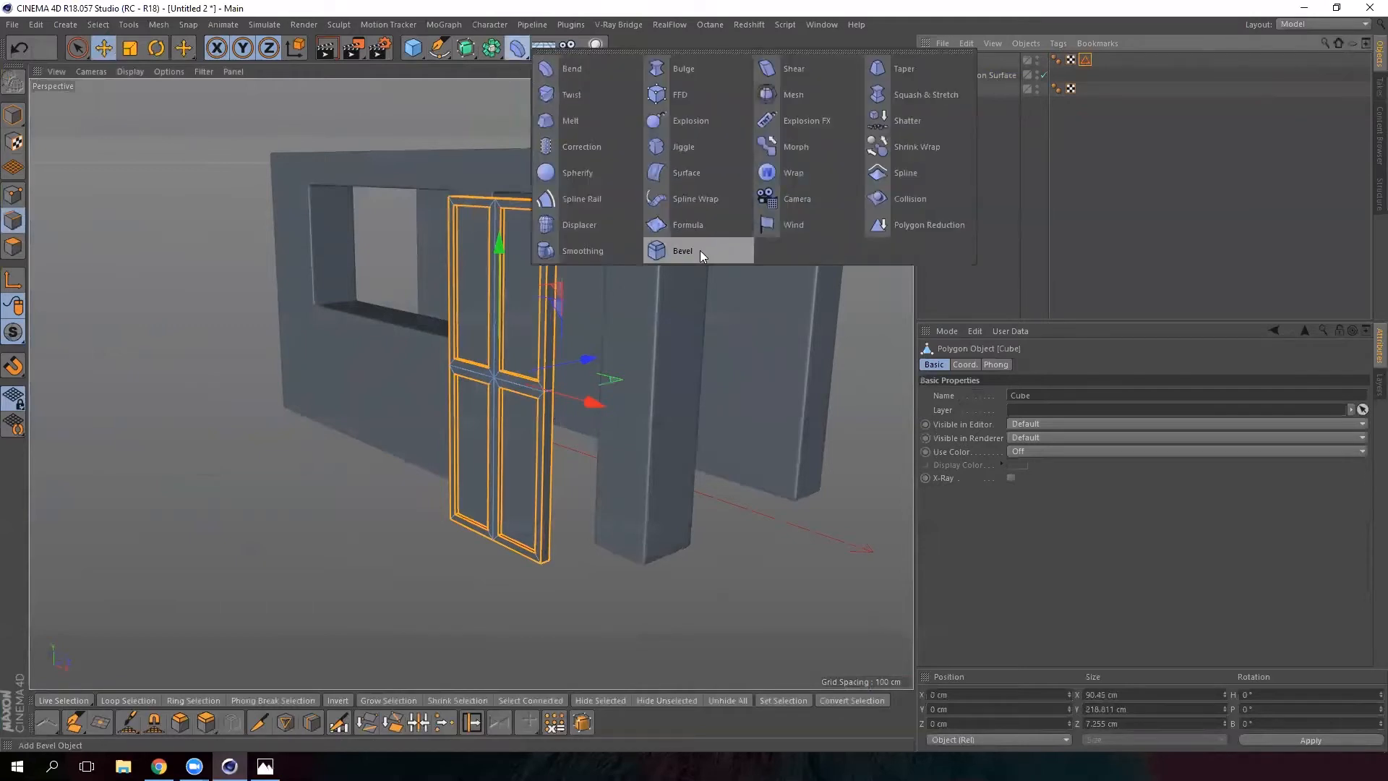
pyautogui.click(684, 249)
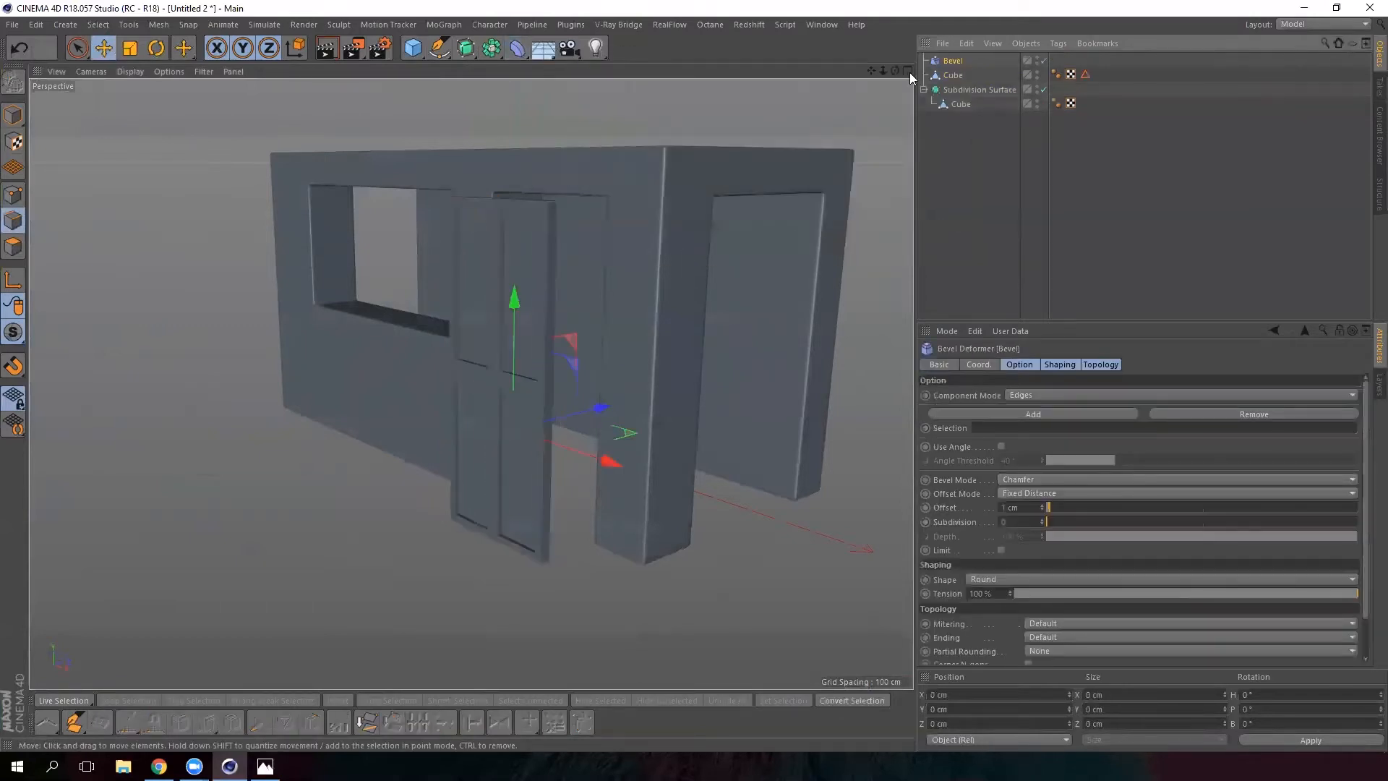
pyautogui.moveTo(960, 78); pyautogui.dragTo(960, 75)
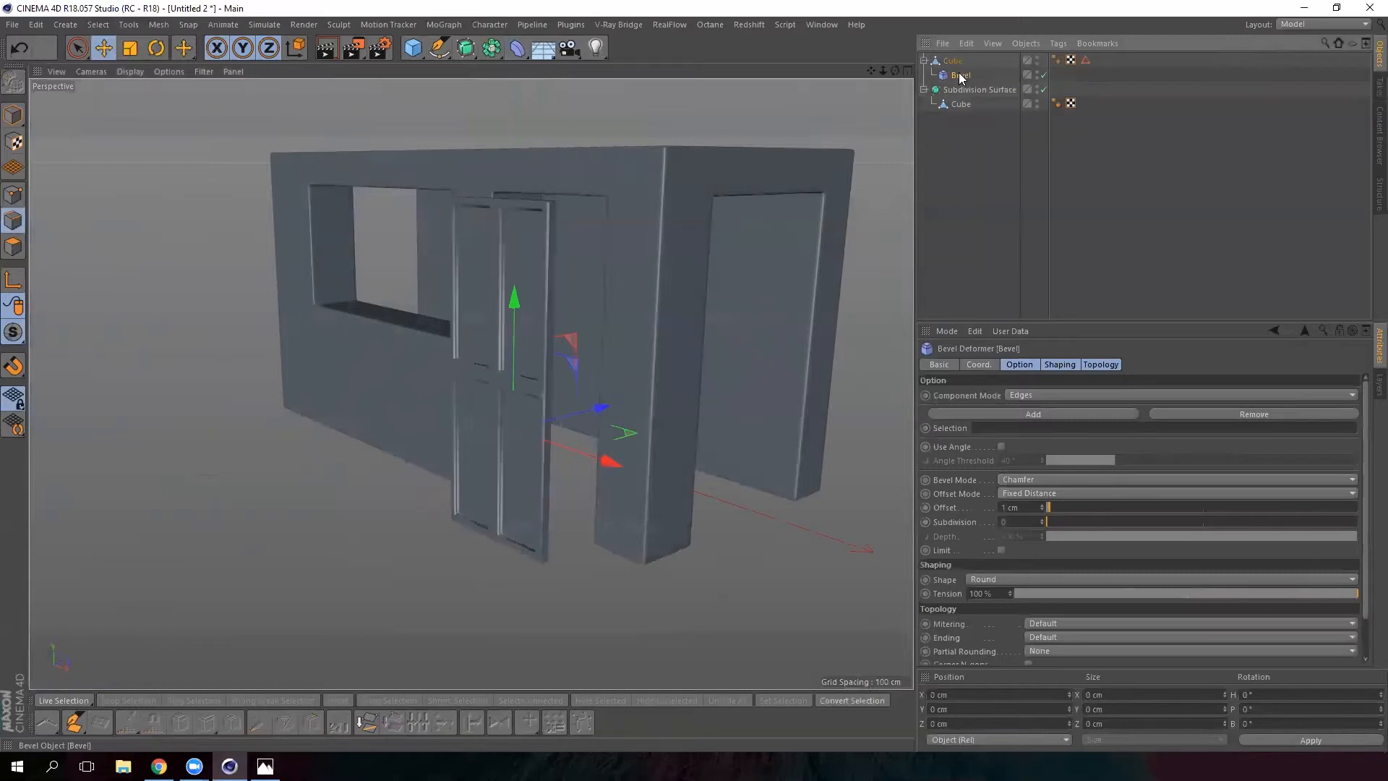
# Set the door bevel's Subdivision to 1 and show mesh lines over the shaded model
pyautogui.keyDown('alt'); pyautogui.moveTo(458, 317); pyautogui.dragTo(505, 323); pyautogui.keyUp('alt')
pyautogui.scroll(6, 486, 334)
pyautogui.scroll(8, 451, 366)
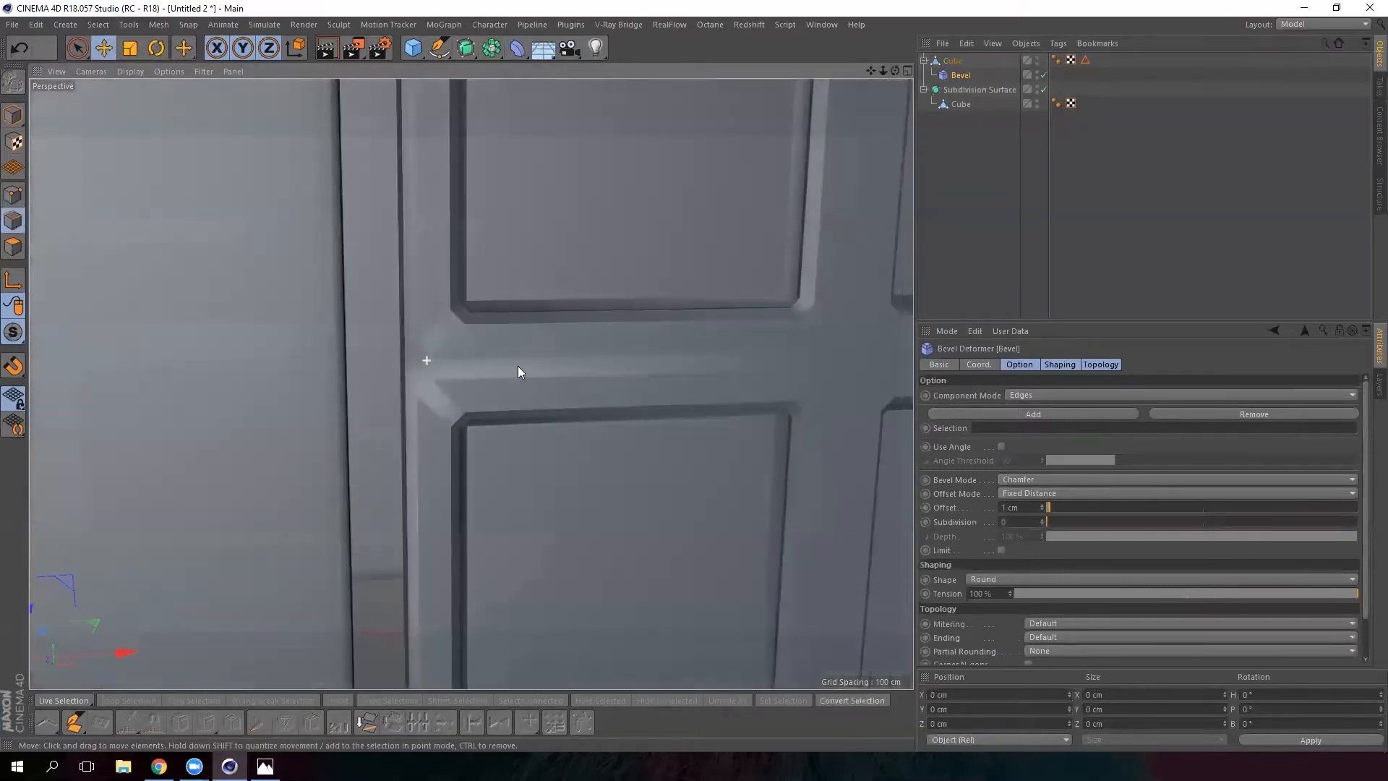
pyautogui.keyDown('alt'); pyautogui.moveTo(517, 366); pyautogui.dragTo(534, 367); pyautogui.keyUp('alt')
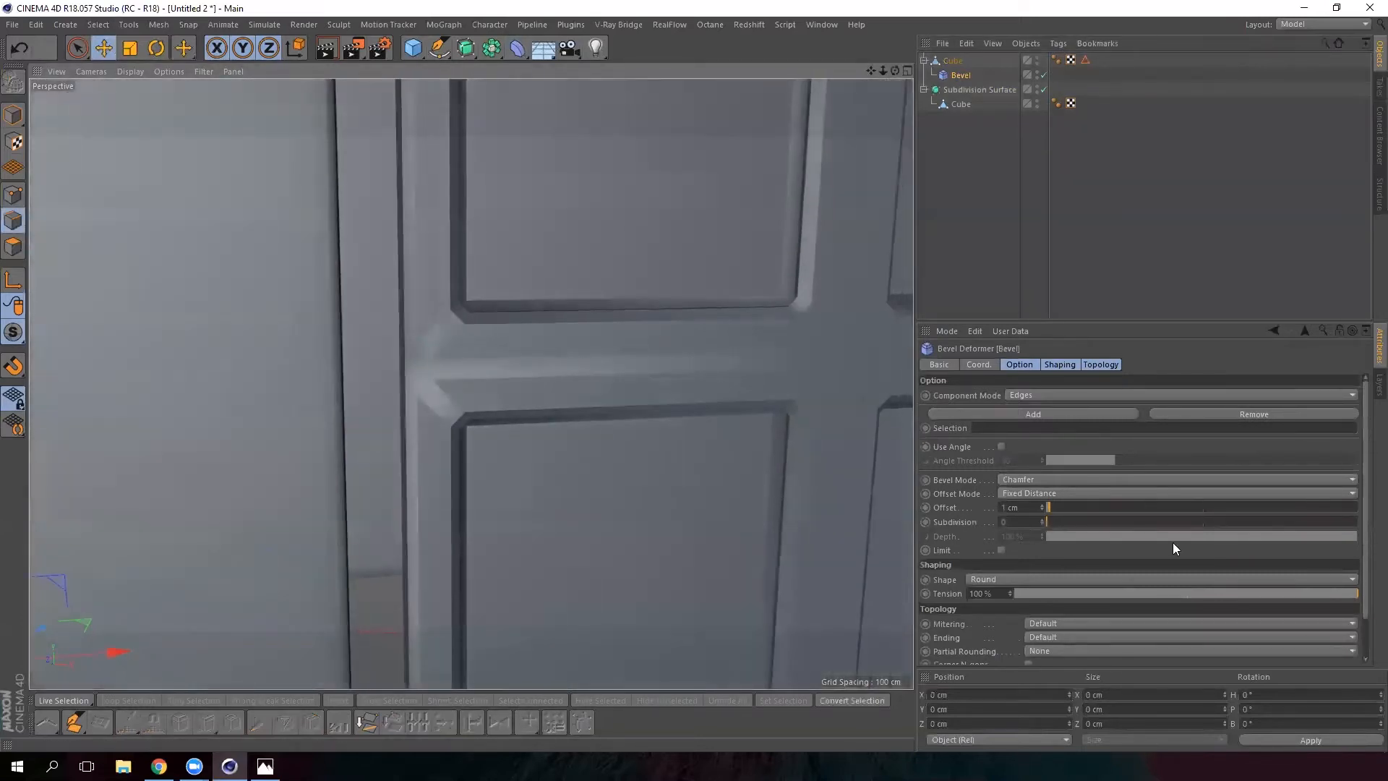
pyautogui.click(1042, 519)
pyautogui.keyDown('alt'); pyautogui.moveTo(403, 374); pyautogui.dragTo(433, 333); pyautogui.keyUp('alt')
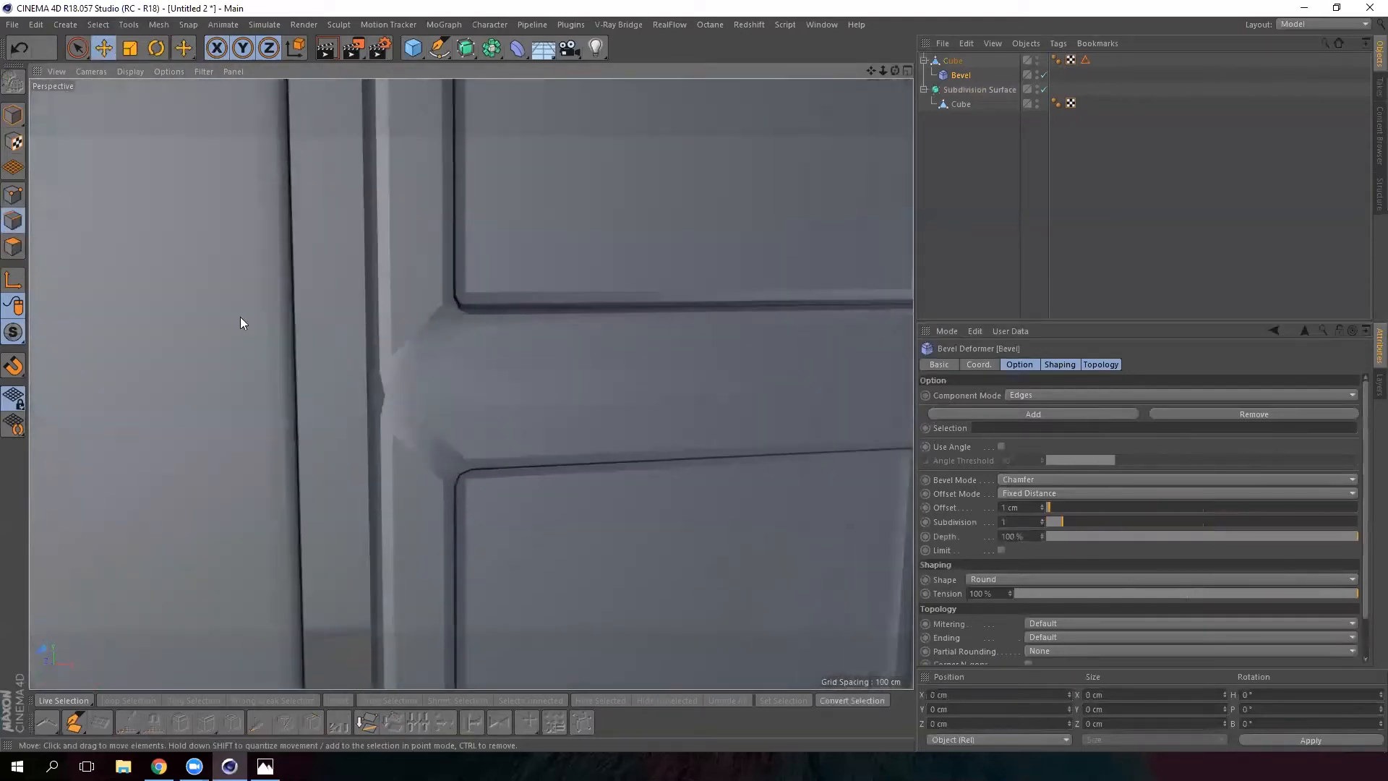
pyautogui.click(130, 72)
pyautogui.click(159, 107)
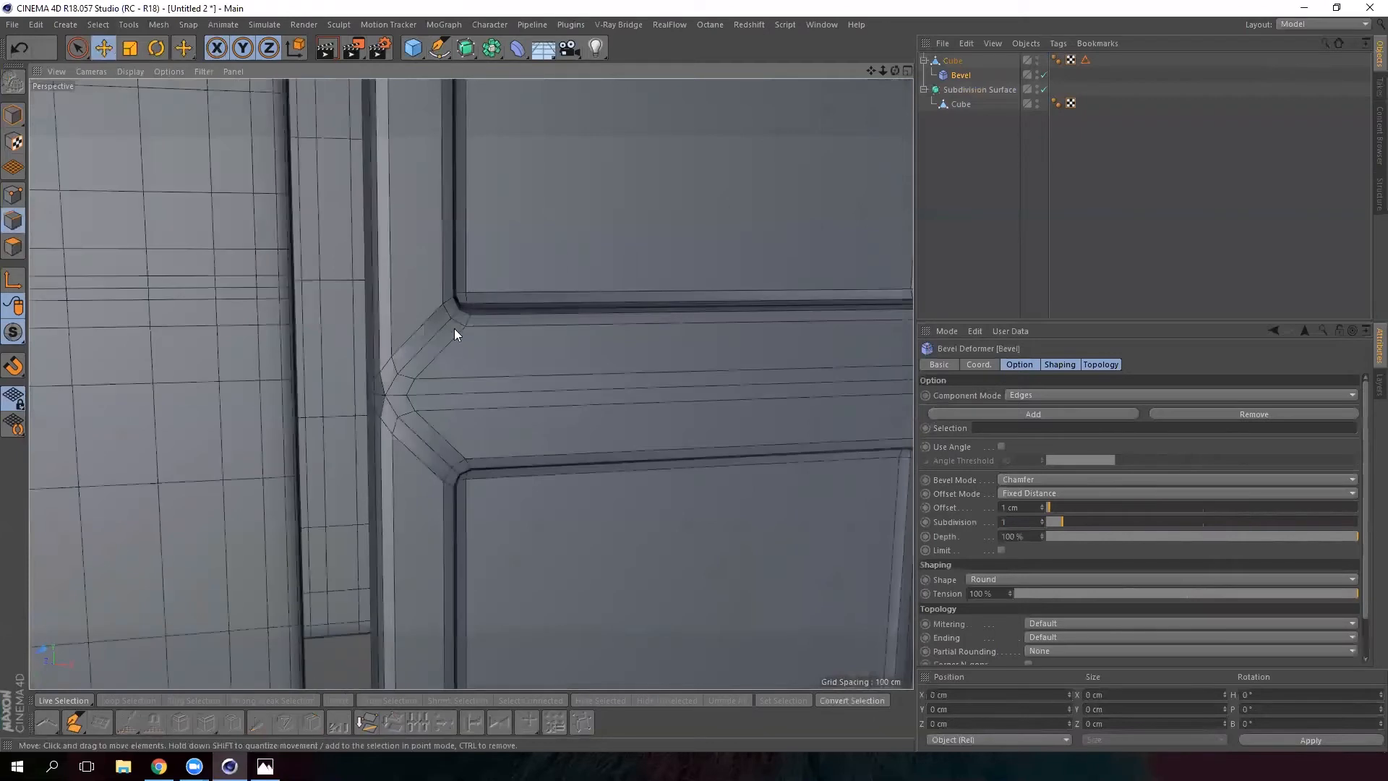
# Examine the bevelled mesh along the door's frame, pane corners and central crossing
pyautogui.keyDown('alt'); pyautogui.moveTo(399, 377); pyautogui.dragTo(578, 178); pyautogui.keyUp('alt')
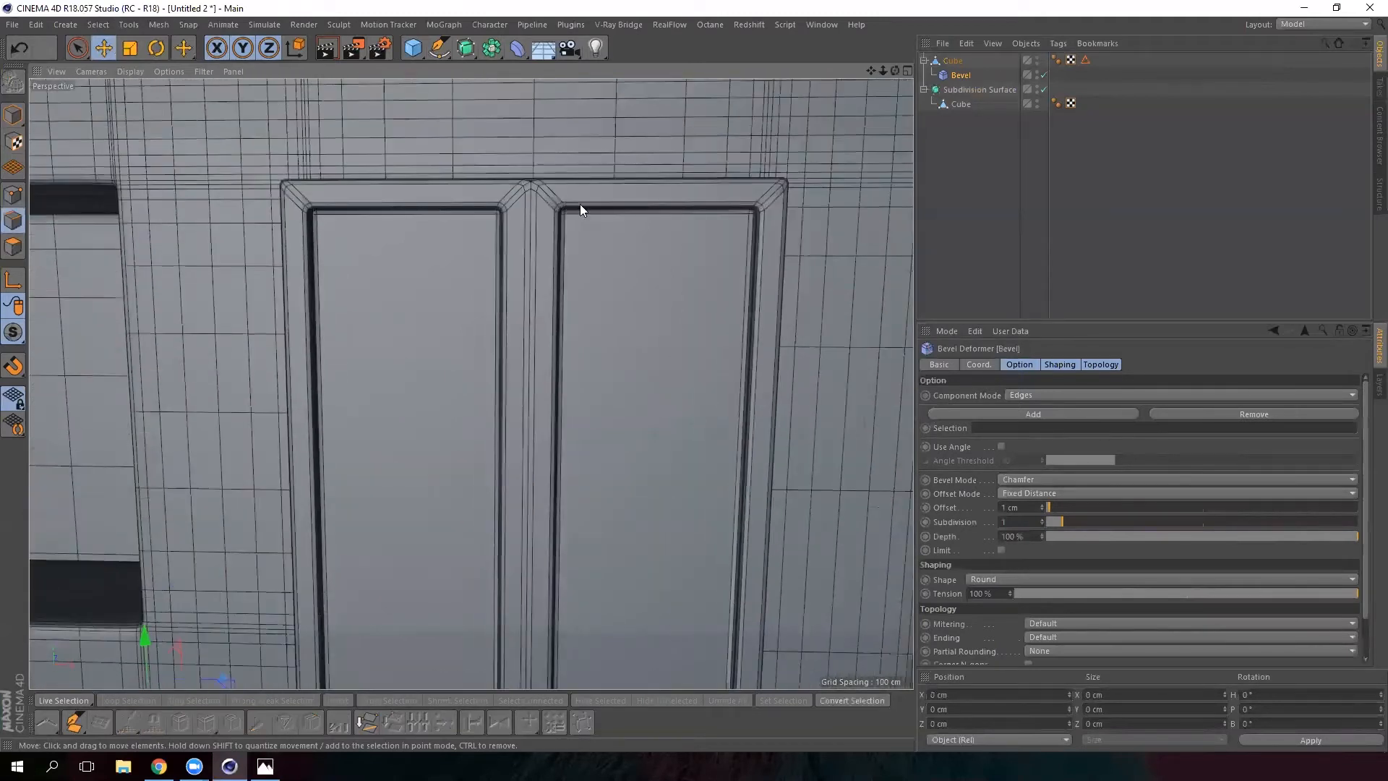
pyautogui.keyDown('alt'); pyautogui.moveTo(749, 523); pyautogui.dragTo(762, 504, button='middle'); pyautogui.keyUp('alt')
pyautogui.scroll(-3, 759, 474)
pyautogui.keyDown('alt'); pyautogui.moveTo(696, 466); pyautogui.dragTo(725, 174); pyautogui.keyUp('alt')
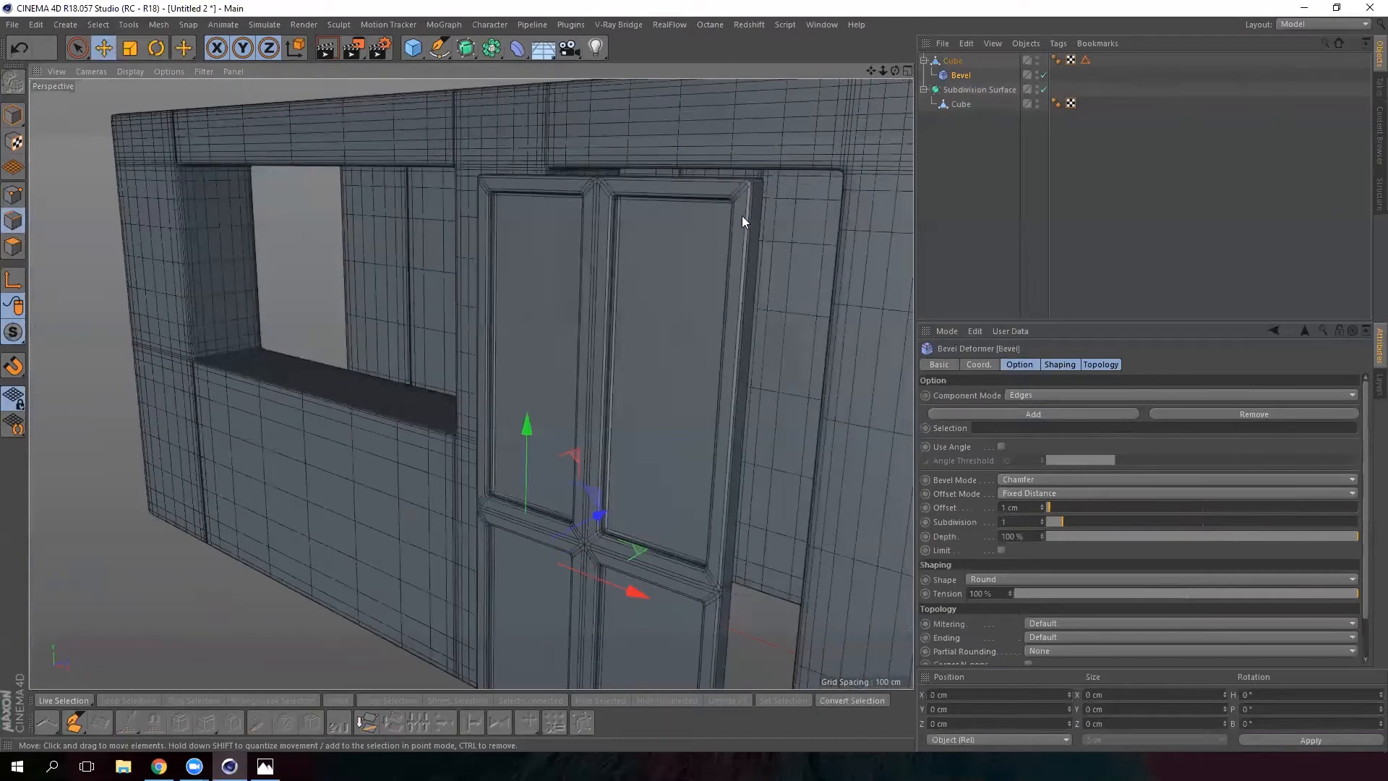
pyautogui.keyDown('alt'); pyautogui.moveTo(604, 217); pyautogui.dragTo(626, 381); pyautogui.keyUp('alt')
pyautogui.scroll(3, 377, 424)
pyautogui.keyDown('alt'); pyautogui.moveTo(377, 424); pyautogui.dragTo(457, 386, button='middle'); pyautogui.keyUp('alt')
pyautogui.keyDown('alt'); pyautogui.moveTo(436, 375); pyautogui.dragTo(448, 322); pyautogui.keyUp('alt')
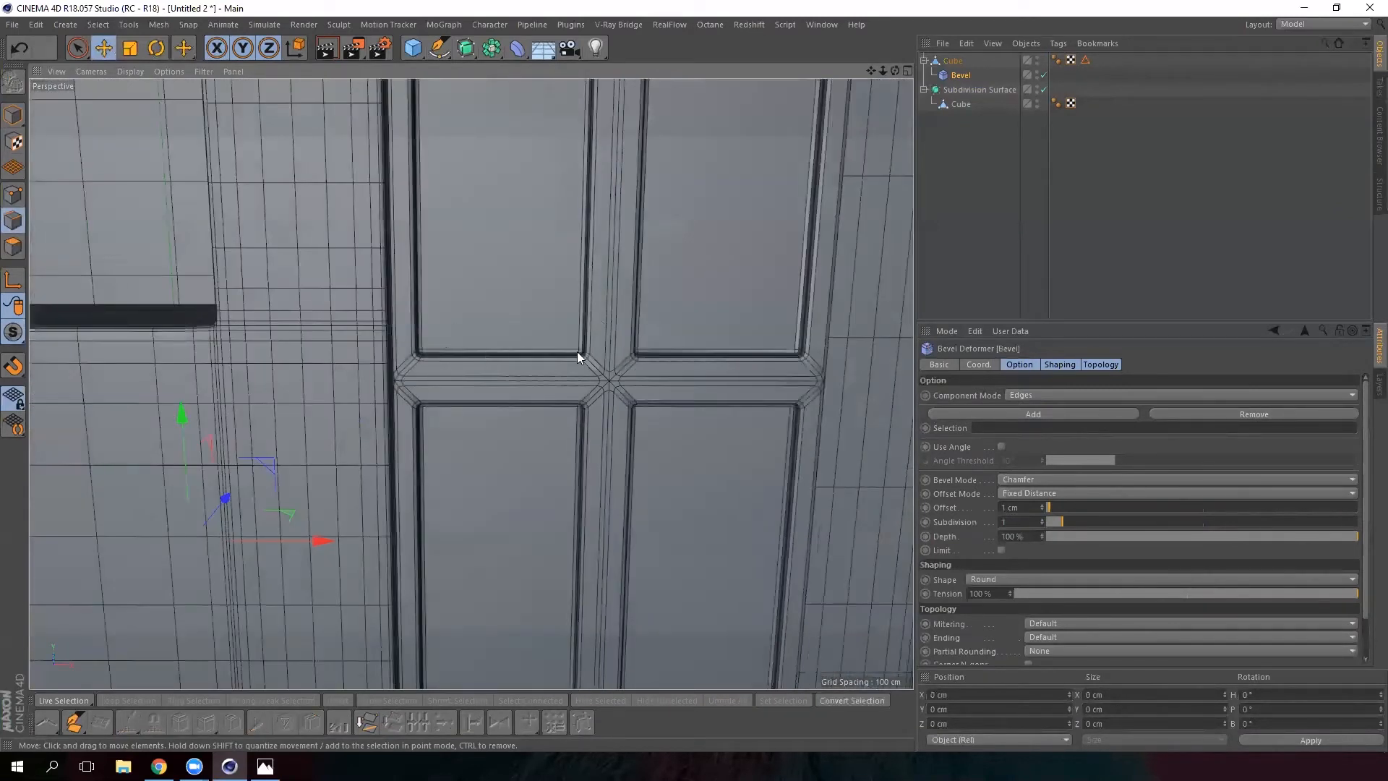
pyautogui.moveTo(576, 393)
pyautogui.keyDown('alt'); pyautogui.mouseDown()
pyautogui.moveTo(669, 376)
pyautogui.moveTo(568, 370)
pyautogui.mouseUp(); pyautogui.keyUp('alt')
pyautogui.scroll(4, 500, 379)
pyautogui.scroll(-4, 557, 374)
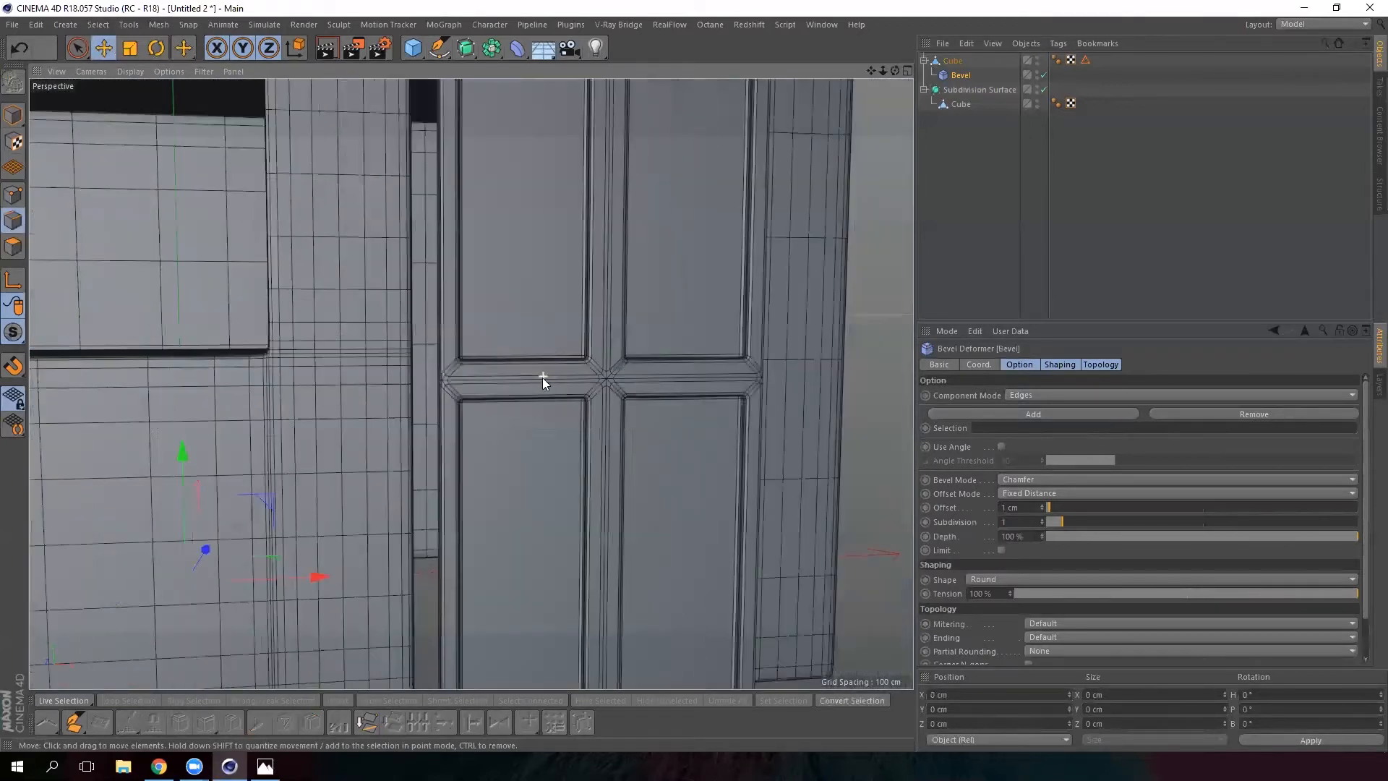
# Limit the door's Bevel deformer to the stored edges by assigning the Edge Selection tag as its Selection
pyautogui.click(1086, 60)
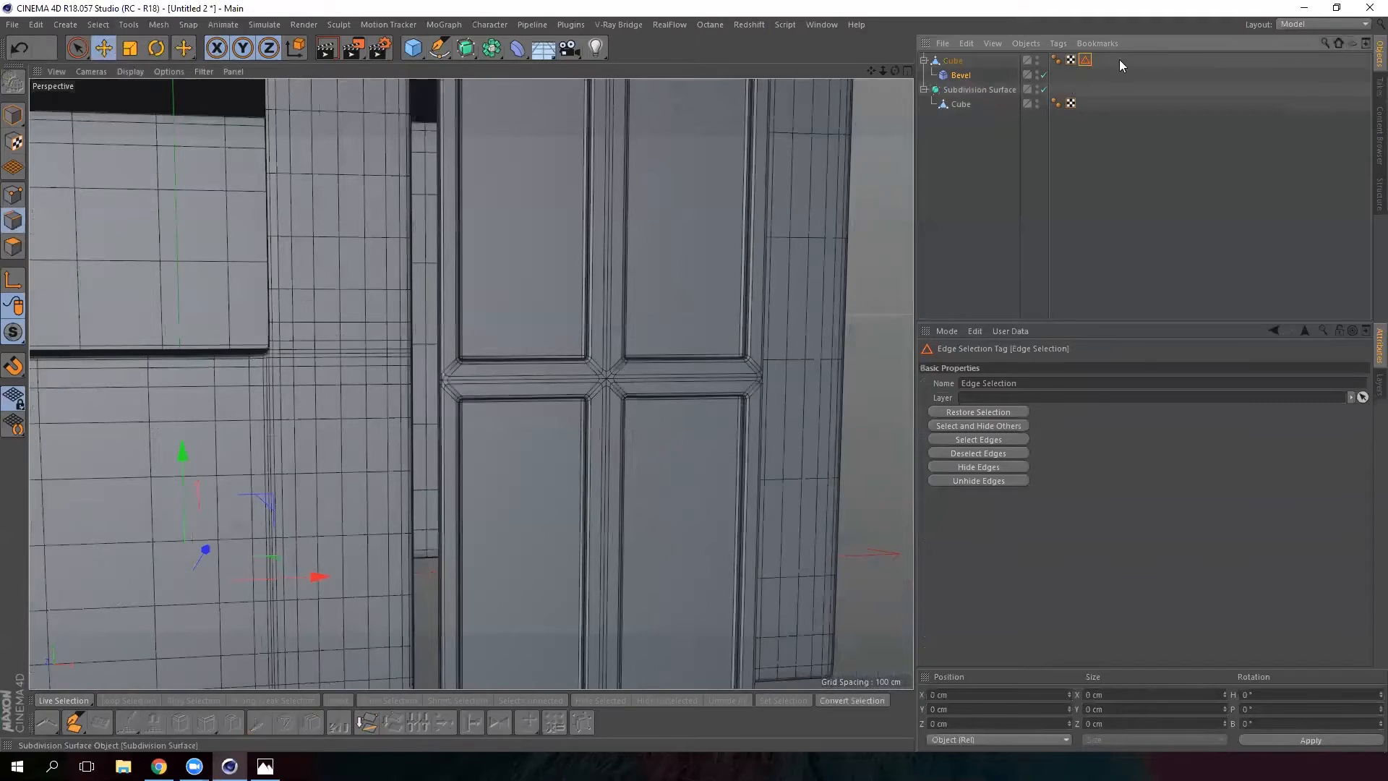
pyautogui.click(923, 90)
pyautogui.click(964, 75)
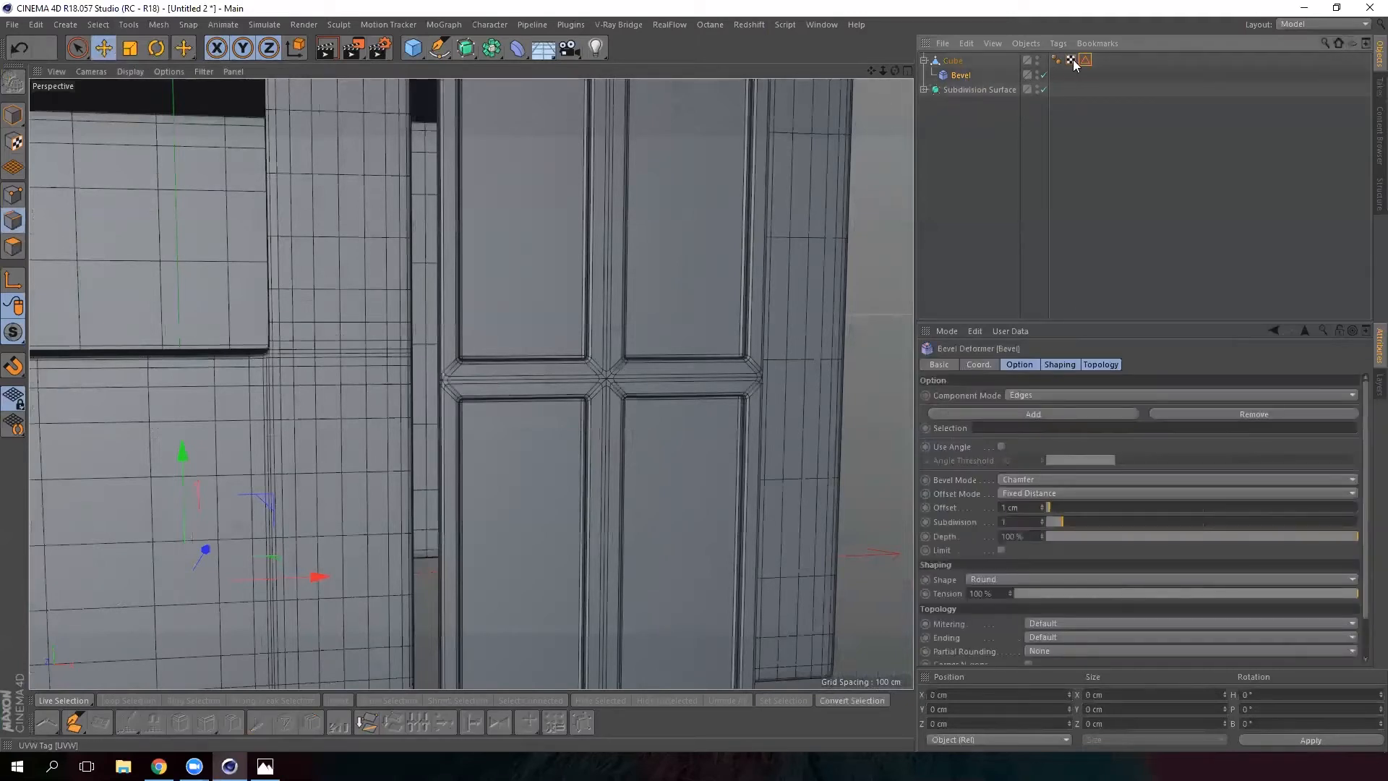
pyautogui.moveTo(1085, 64); pyautogui.dragTo(1091, 76)
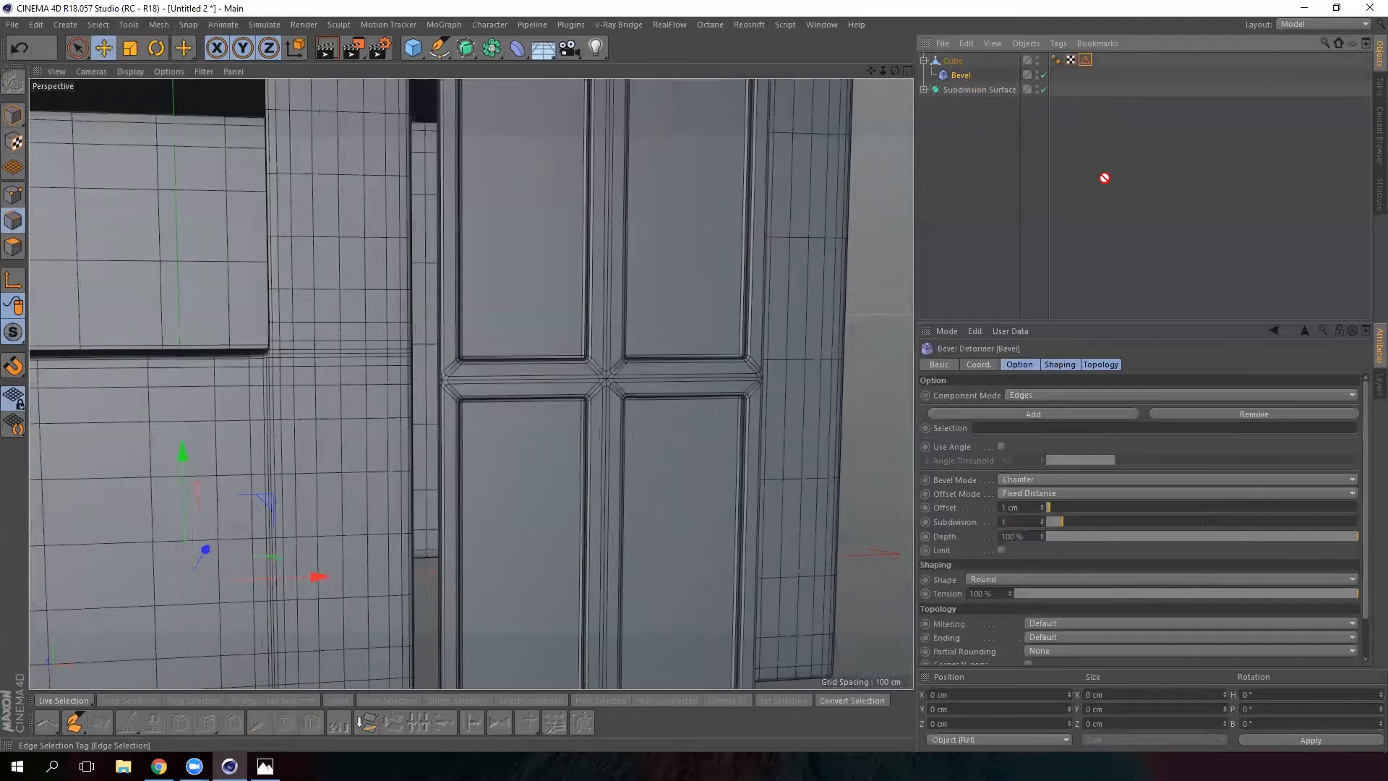
pyautogui.moveTo(1085, 364); pyautogui.dragTo(952, 432)
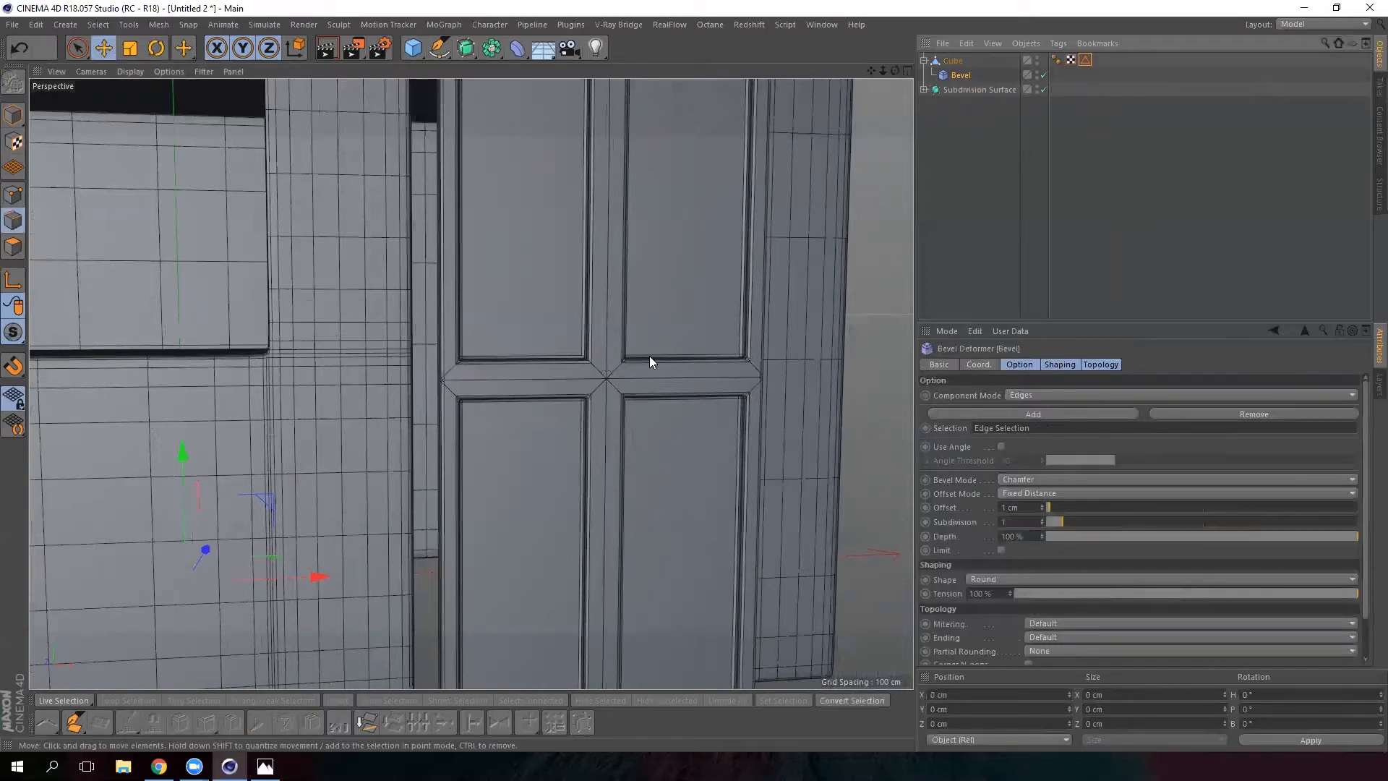
# Set the door bevel's Offset to 0.3 cm
pyautogui.scroll(5, 649, 355)
pyautogui.keyDown('alt'); pyautogui.moveTo(553, 382); pyautogui.dragTo(529, 382); pyautogui.keyUp('alt')
pyautogui.scroll(2, 570, 368)
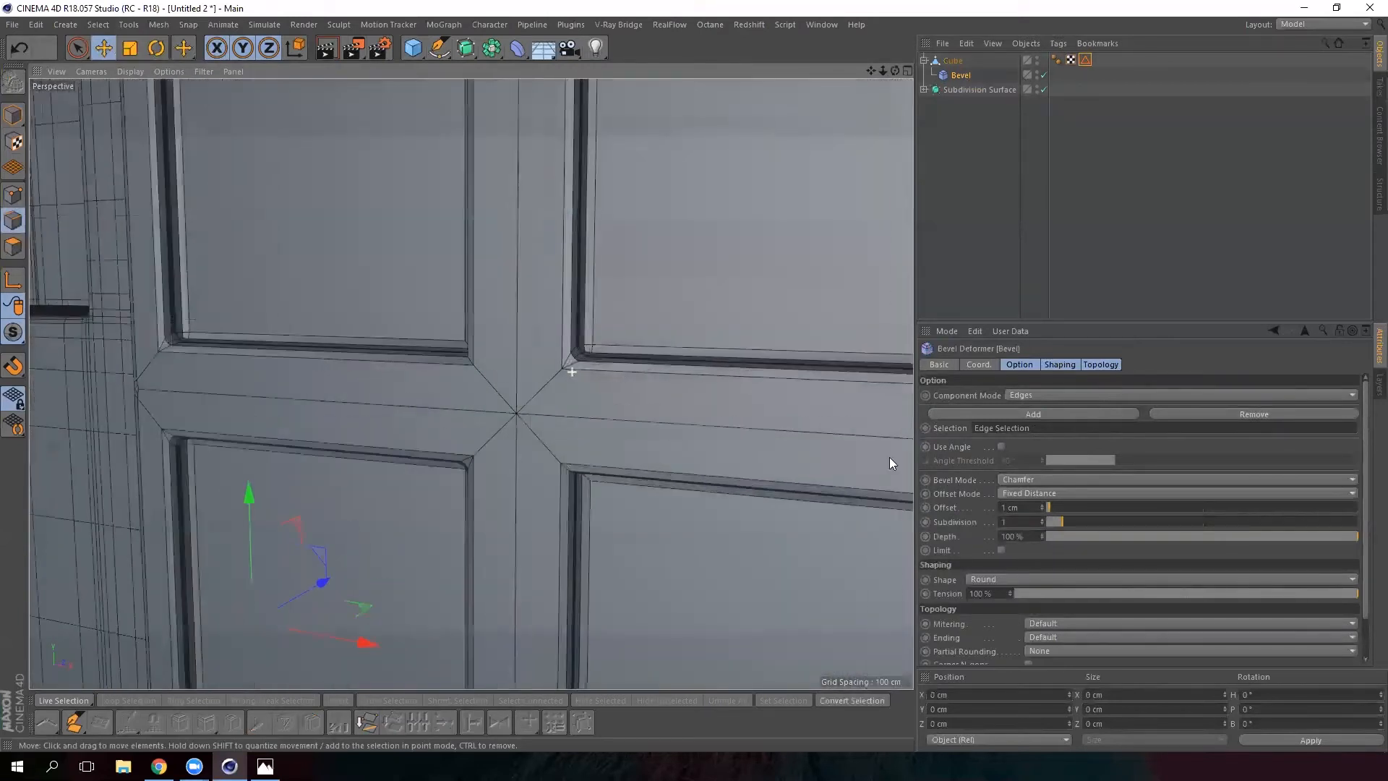
pyautogui.moveTo(1030, 509); pyautogui.dragTo(952, 506)
pyautogui.write('0.3')
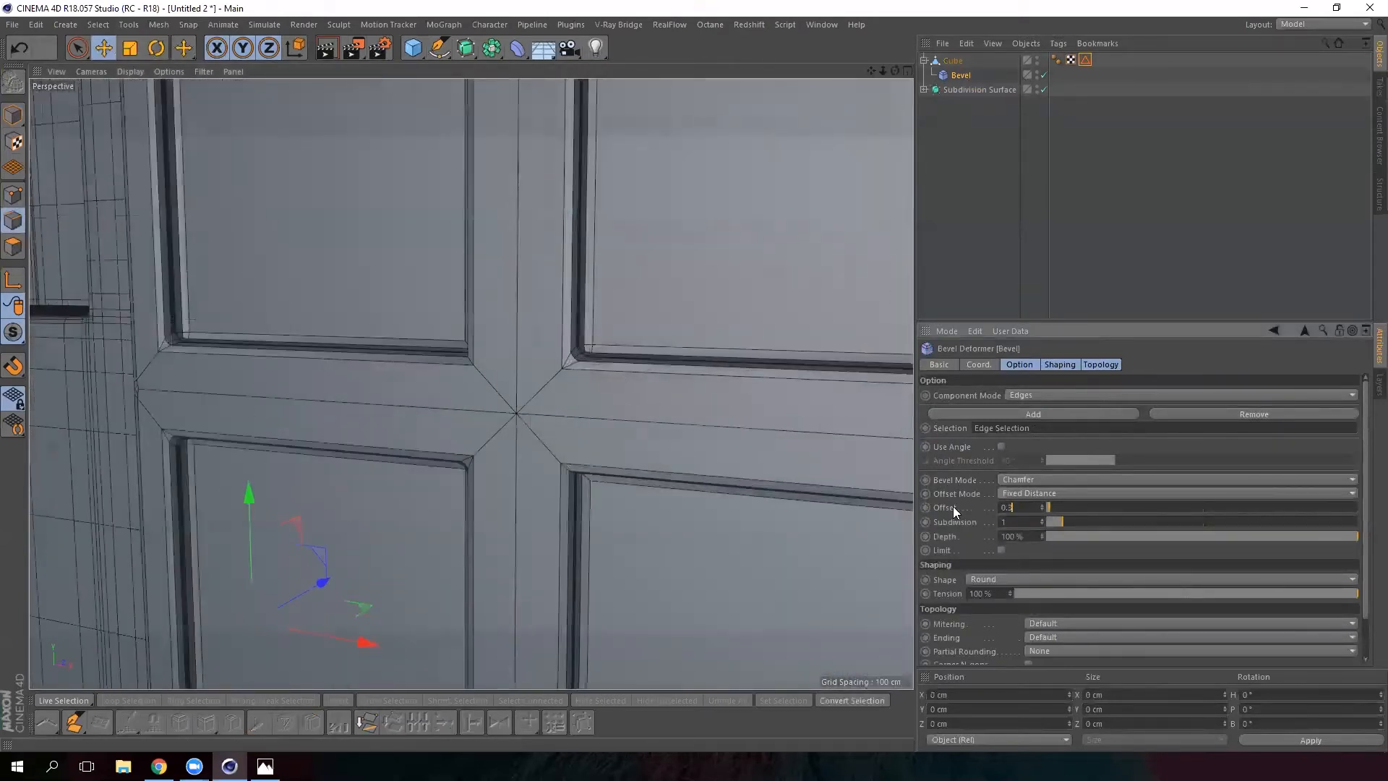
pyautogui.press('Return')
# Compare the door's stored edges on the base mesh with the bevelled result around the central crossing and pane corners
pyautogui.keyDown('alt'); pyautogui.moveTo(406, 281); pyautogui.dragTo(634, 352); pyautogui.keyUp('alt')
pyautogui.click(1084, 60)
pyautogui.keyDown('alt'); pyautogui.moveTo(465, 378); pyautogui.dragTo(812, 150); pyautogui.keyUp('alt')
pyautogui.click(952, 62)
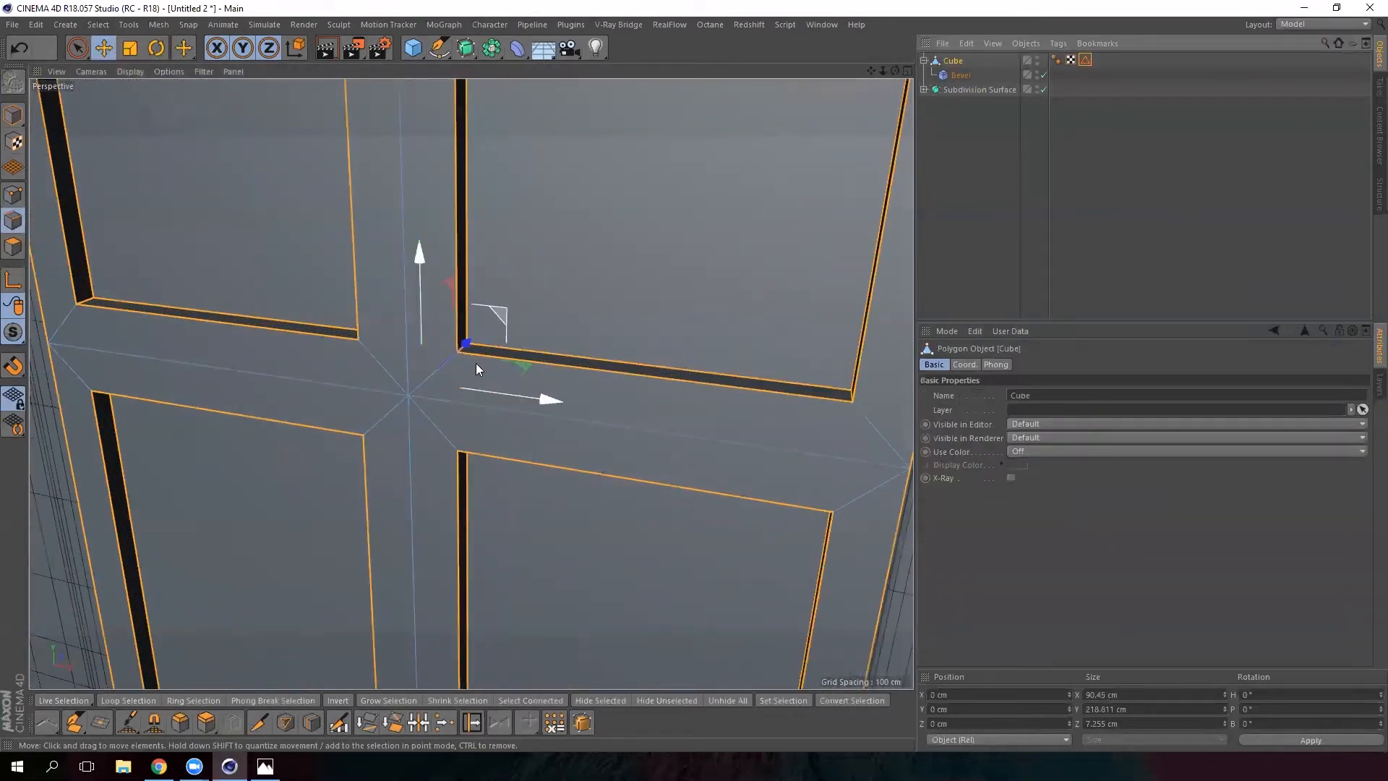
pyautogui.click(973, 120)
pyautogui.scroll(3, 447, 367)
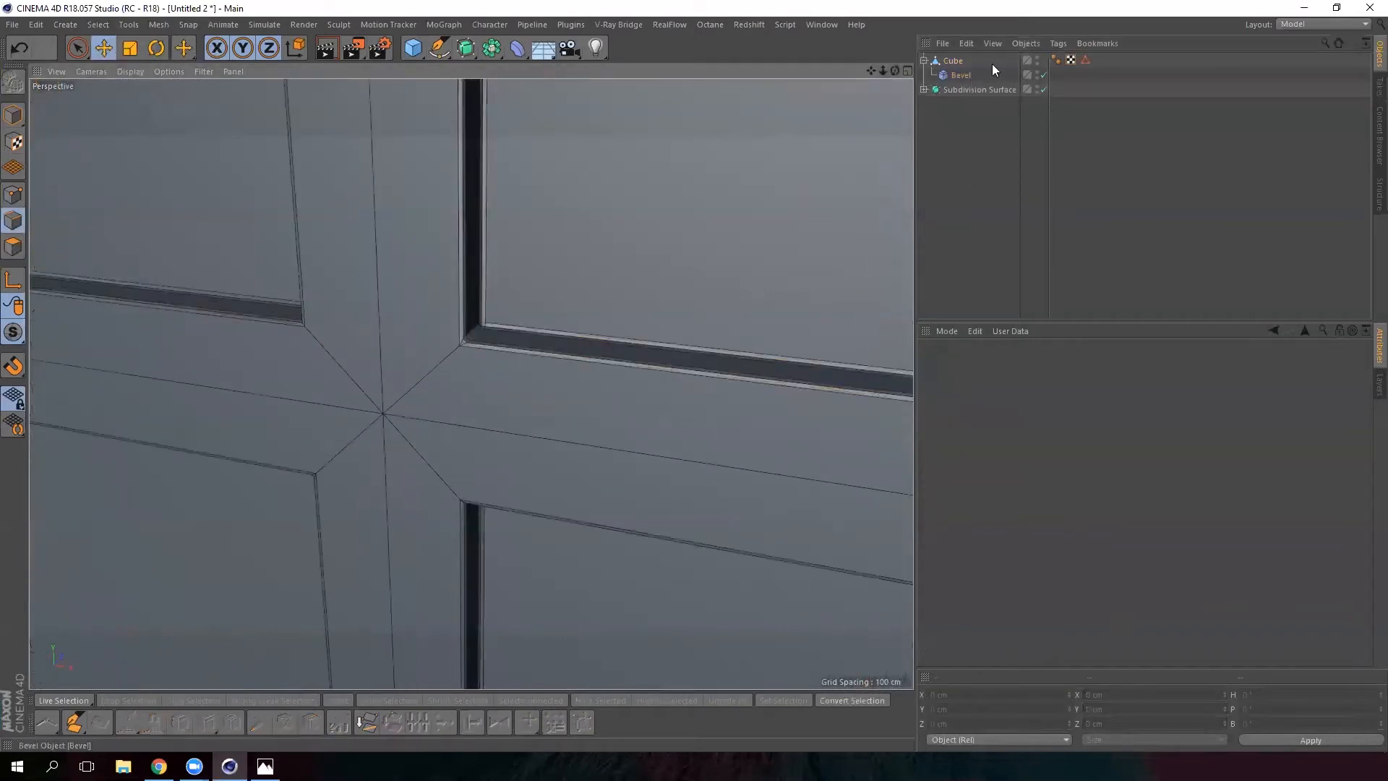
pyautogui.click(953, 61)
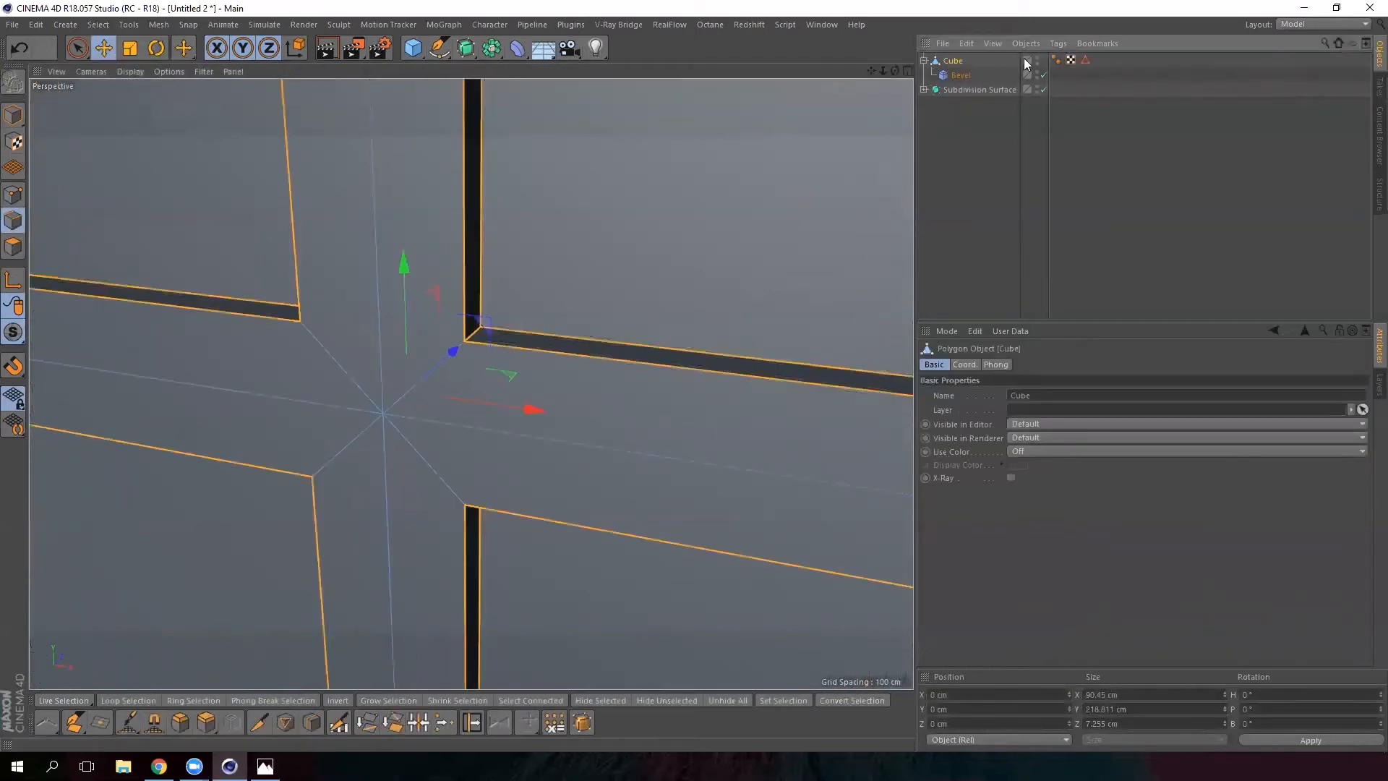
# Set the door bevel's Offset to 0.5 cm and its Subdivision to 3
pyautogui.click(967, 74)
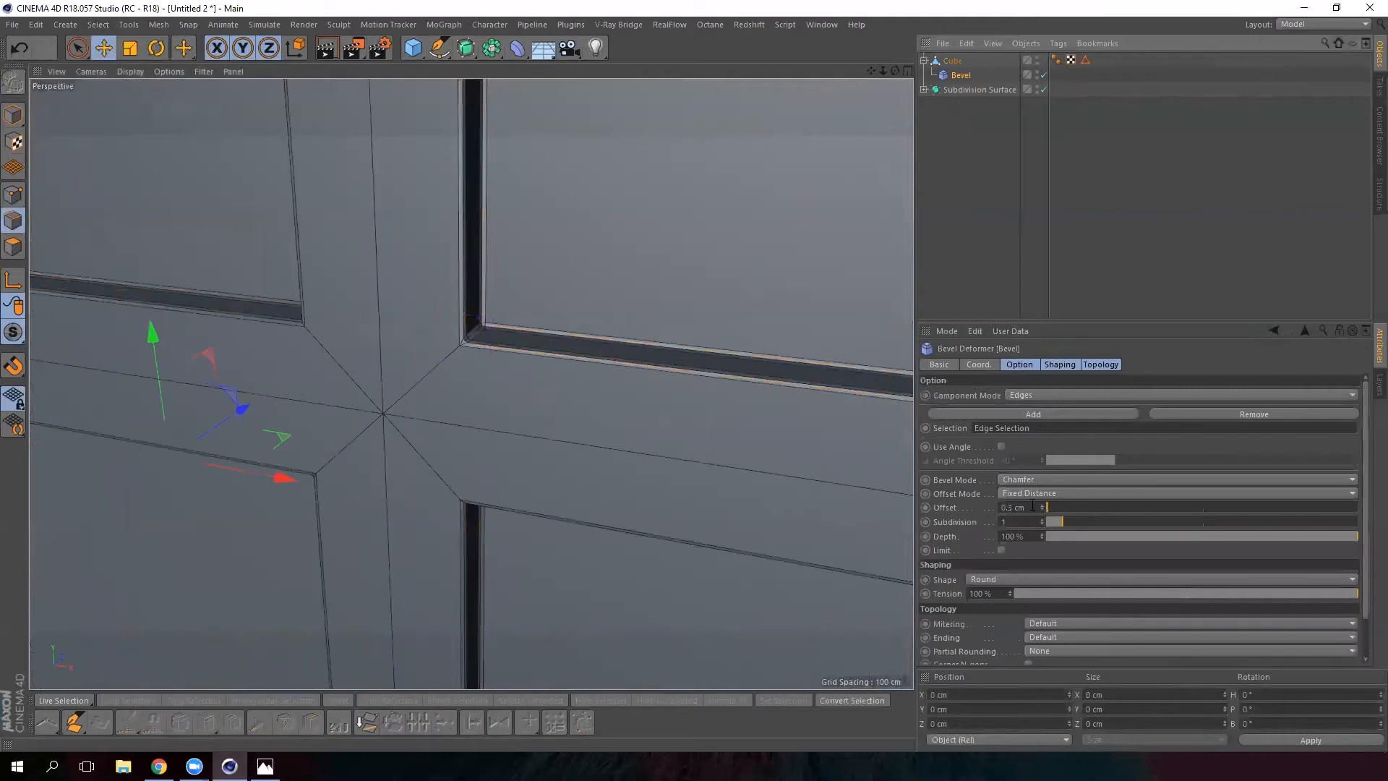
pyautogui.moveTo(1032, 506); pyautogui.dragTo(993, 509)
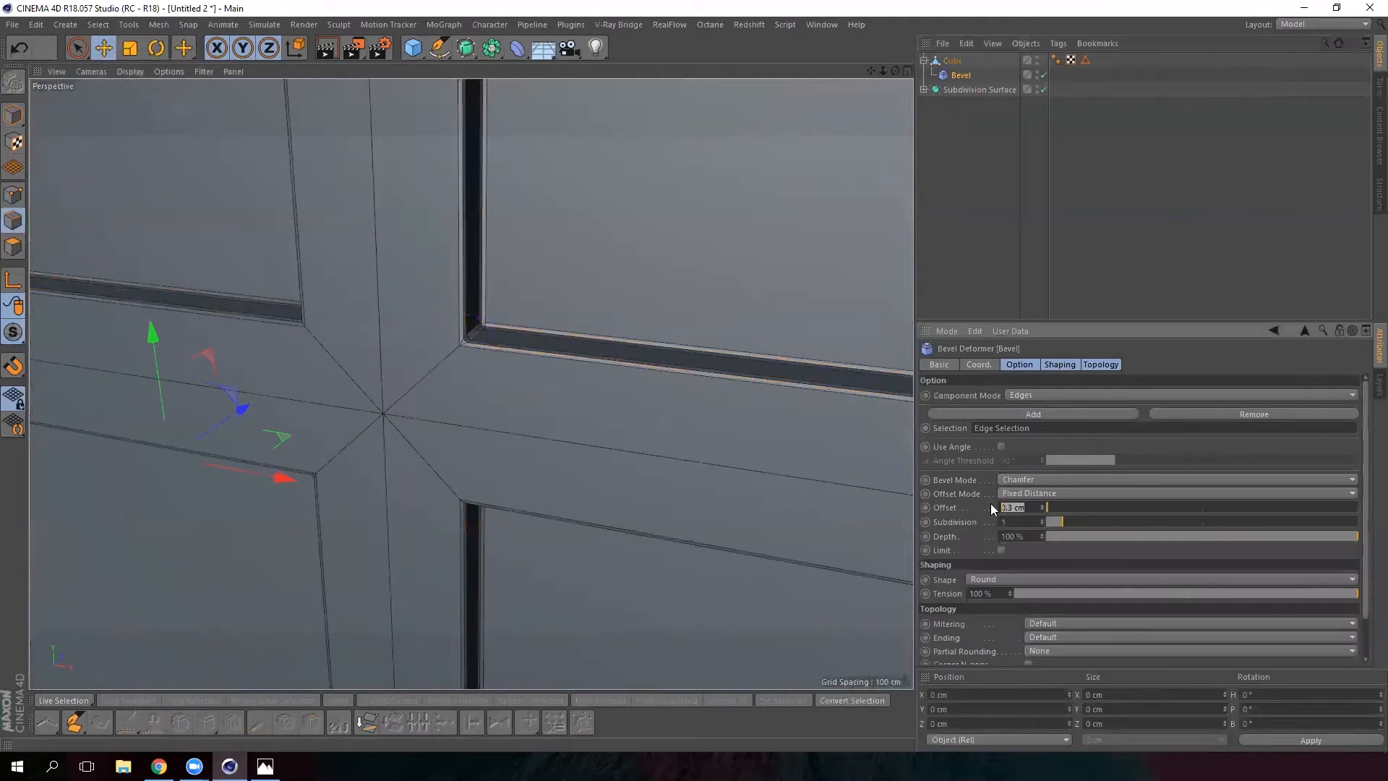
pyautogui.write('0.5')
pyautogui.press('Return')
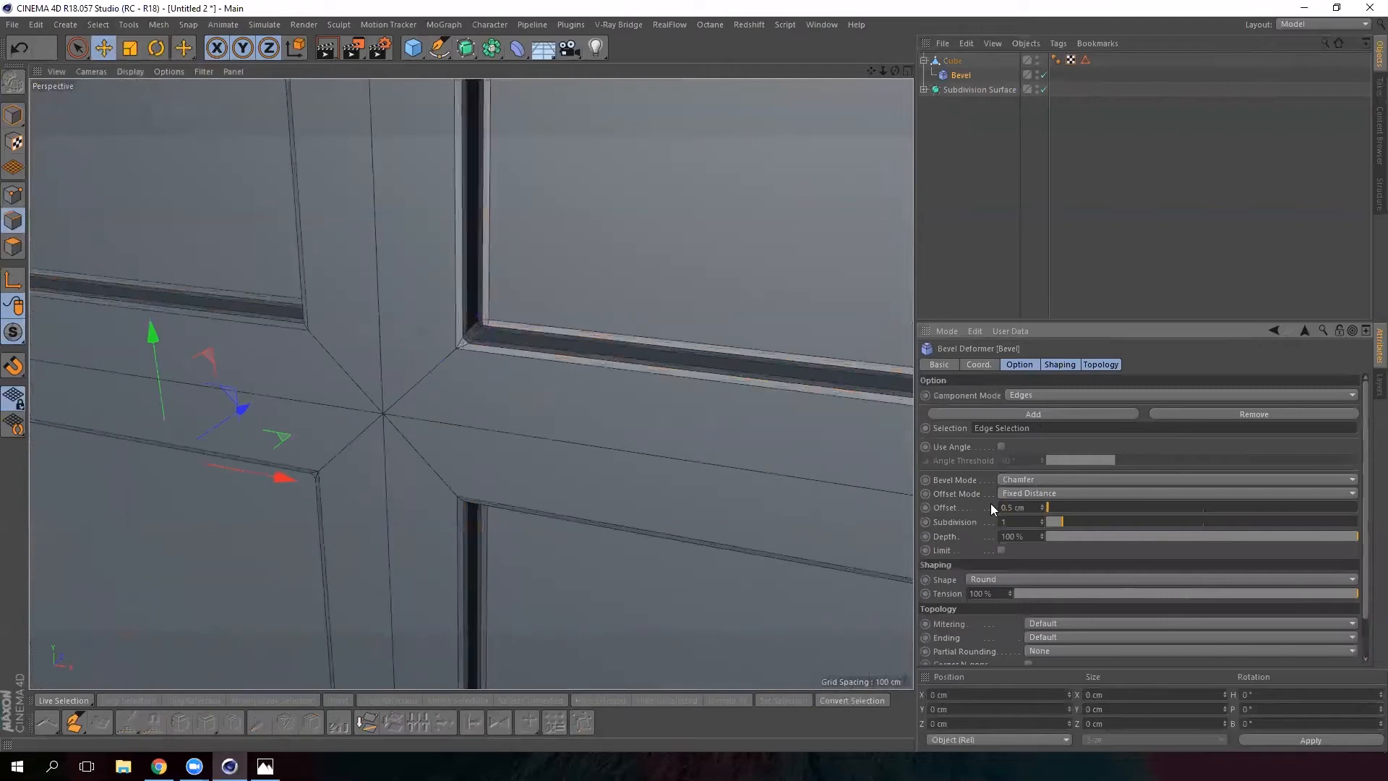
pyautogui.write('3')
pyautogui.press('Return')
# Render a region around the whole shop to examine the bevelled door
pyautogui.keyDown('alt'); pyautogui.moveTo(746, 336); pyautogui.dragTo(652, 333); pyautogui.keyUp('alt')
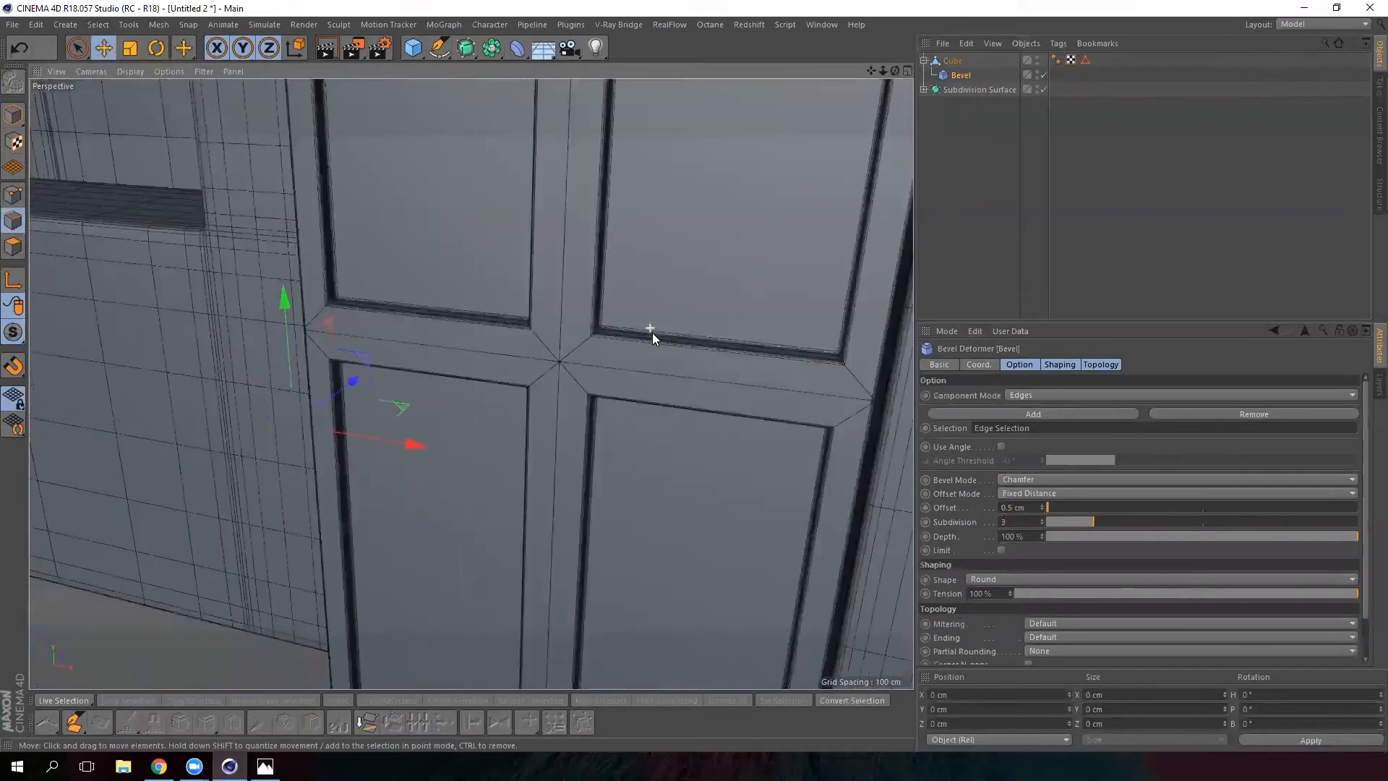
pyautogui.scroll(-8, 653, 333)
pyautogui.keyDown('alt'); pyautogui.moveTo(657, 332); pyautogui.dragTo(457, 393, button='middle'); pyautogui.keyUp('alt')
pyautogui.keyDown('alt'); pyautogui.moveTo(457, 393); pyautogui.dragTo(399, 343); pyautogui.keyUp('alt')
pyautogui.scroll(-2, 487, 399)
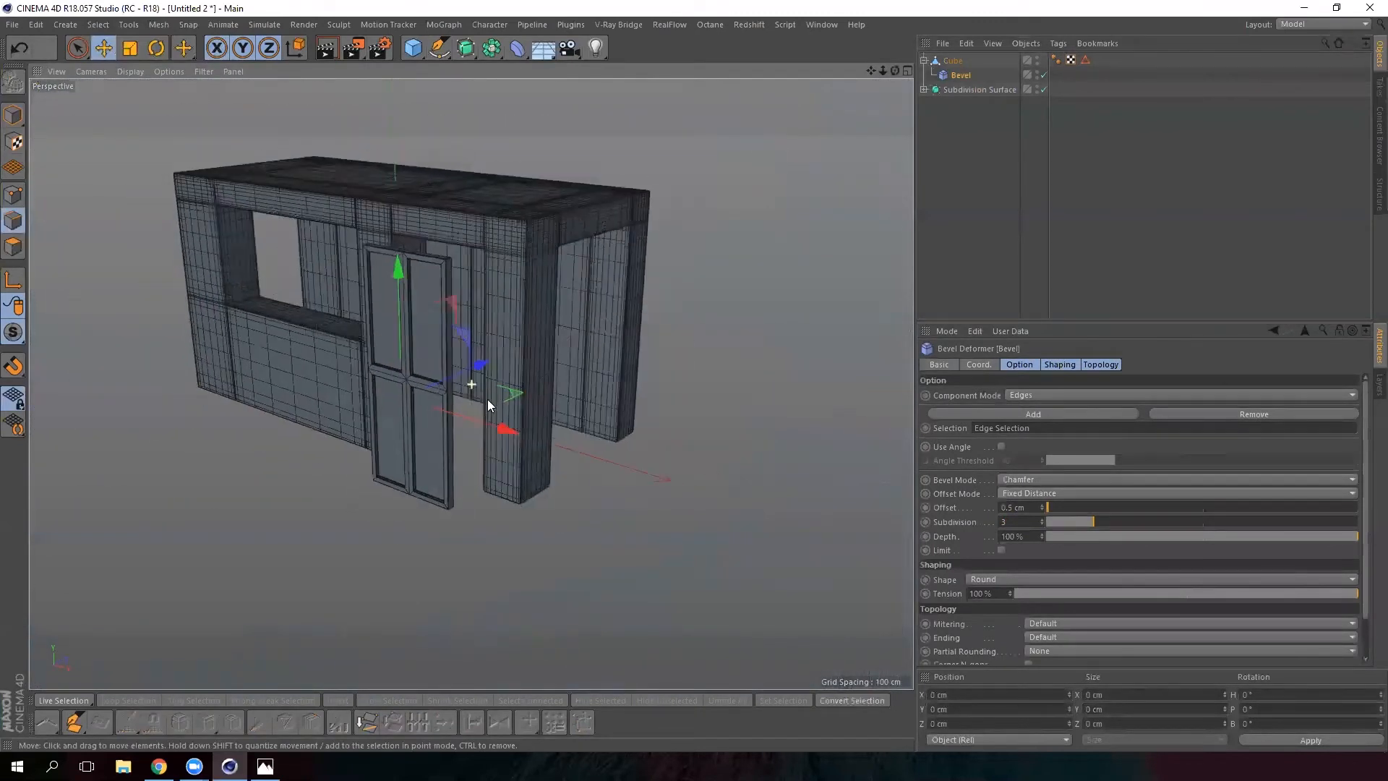
pyautogui.keyDown('alt'); pyautogui.moveTo(487, 399); pyautogui.dragTo(491, 445, button='middle'); pyautogui.keyUp('alt')
pyautogui.keyDown('alt'); pyautogui.moveTo(491, 446); pyautogui.dragTo(431, 405); pyautogui.keyUp('alt')
pyautogui.keyDown('alt'); pyautogui.moveTo(431, 405); pyautogui.dragTo(510, 373, button='middle'); pyautogui.keyUp('alt')
pyautogui.keyDown('alt'); pyautogui.moveTo(510, 373); pyautogui.dragTo(558, 362); pyautogui.keyUp('alt')
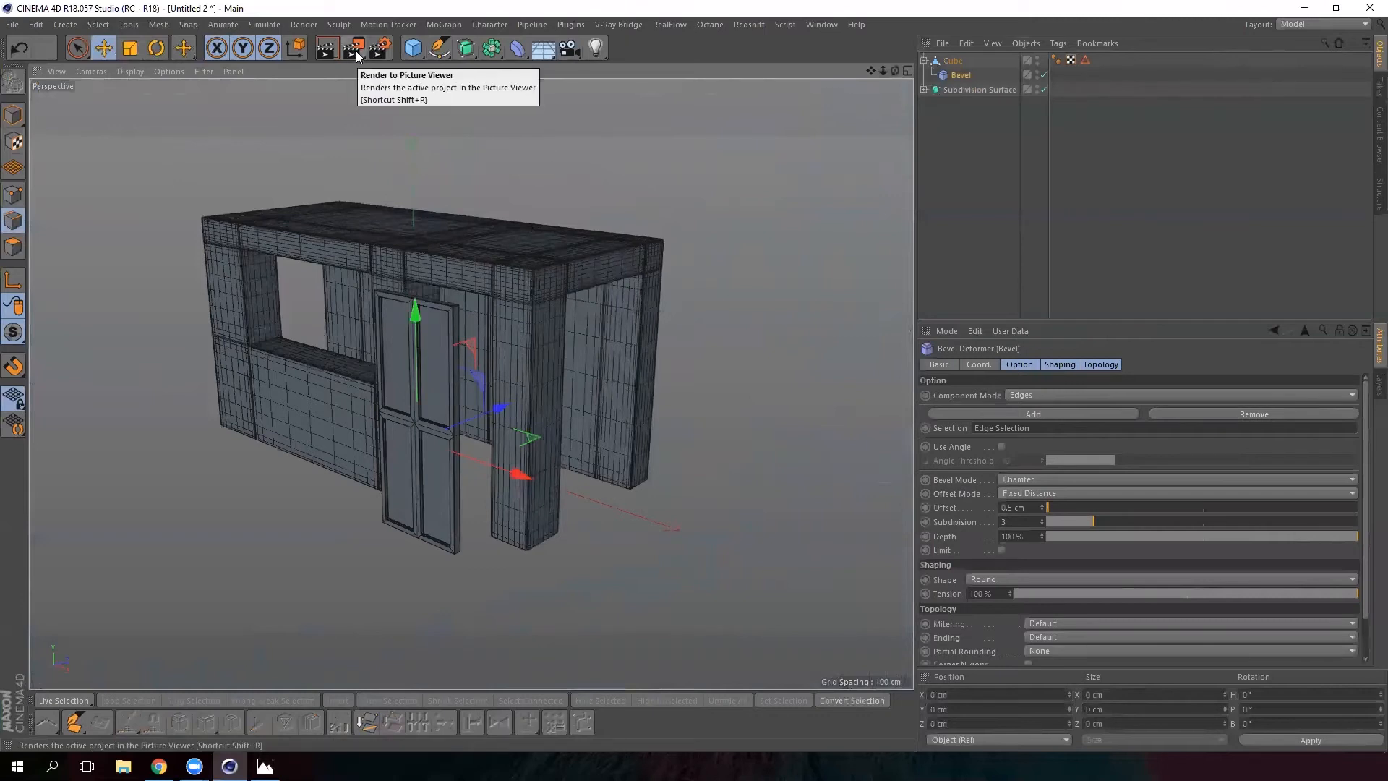
pyautogui.moveTo(355, 51); pyautogui.dragTo(387, 63)
pyautogui.moveTo(162, 152); pyautogui.dragTo(732, 595)
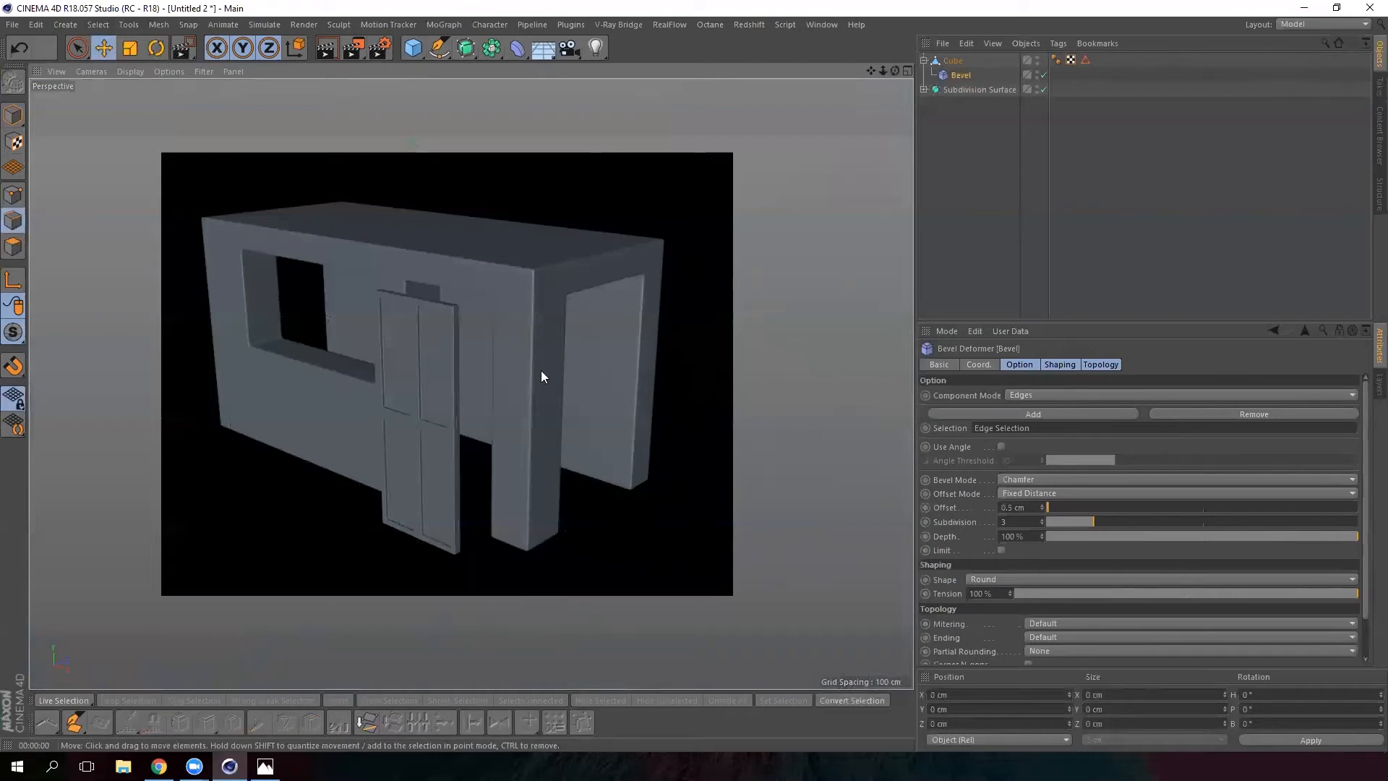
pyautogui.click(1071, 73)
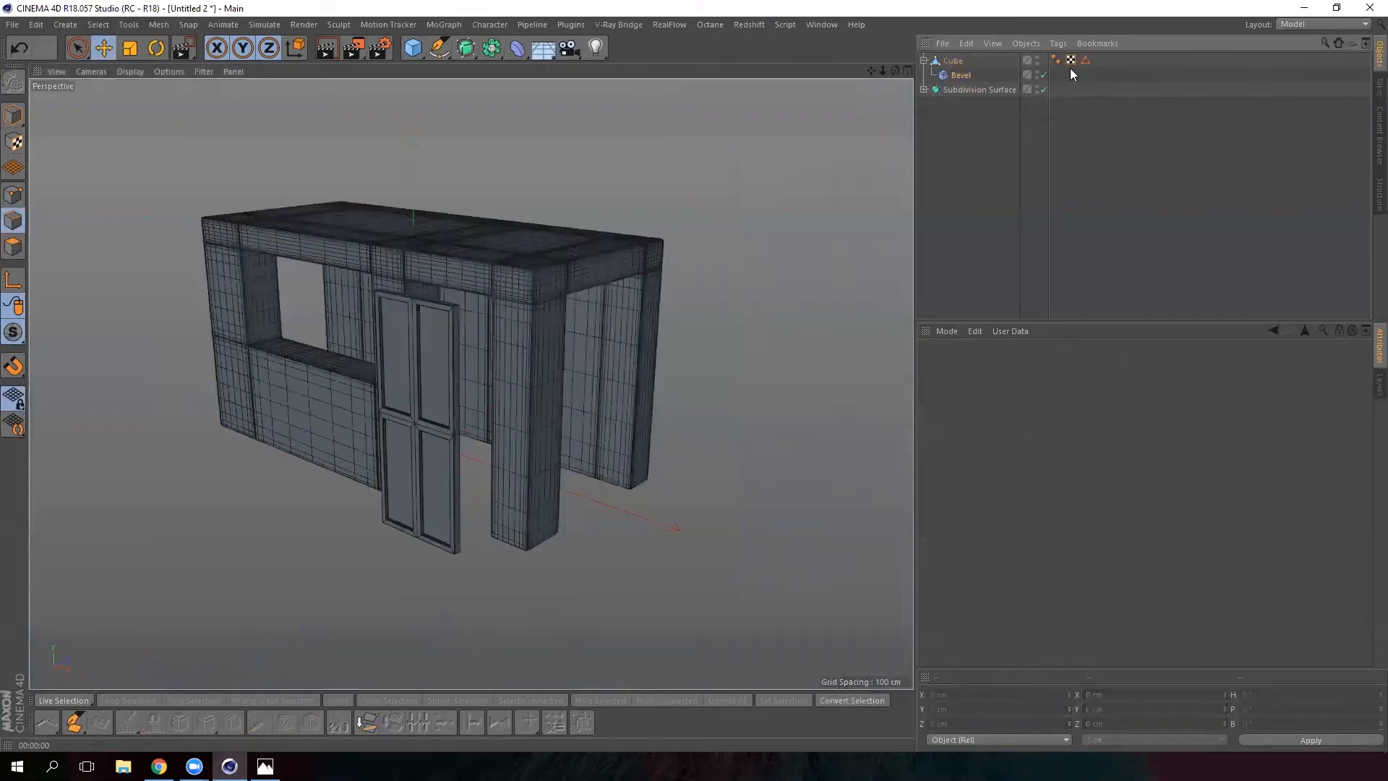
# Switch off the door's Bevel deformer and render the shop region again for comparison
pyautogui.click(1044, 75)
pyautogui.moveTo(353, 49); pyautogui.dragTo(418, 67)
pyautogui.click(418, 67)
pyautogui.moveTo(153, 155)
pyautogui.mouseDown()
pyautogui.moveTo(715, 654)
pyautogui.moveTo(743, 632)
pyautogui.mouseUp()
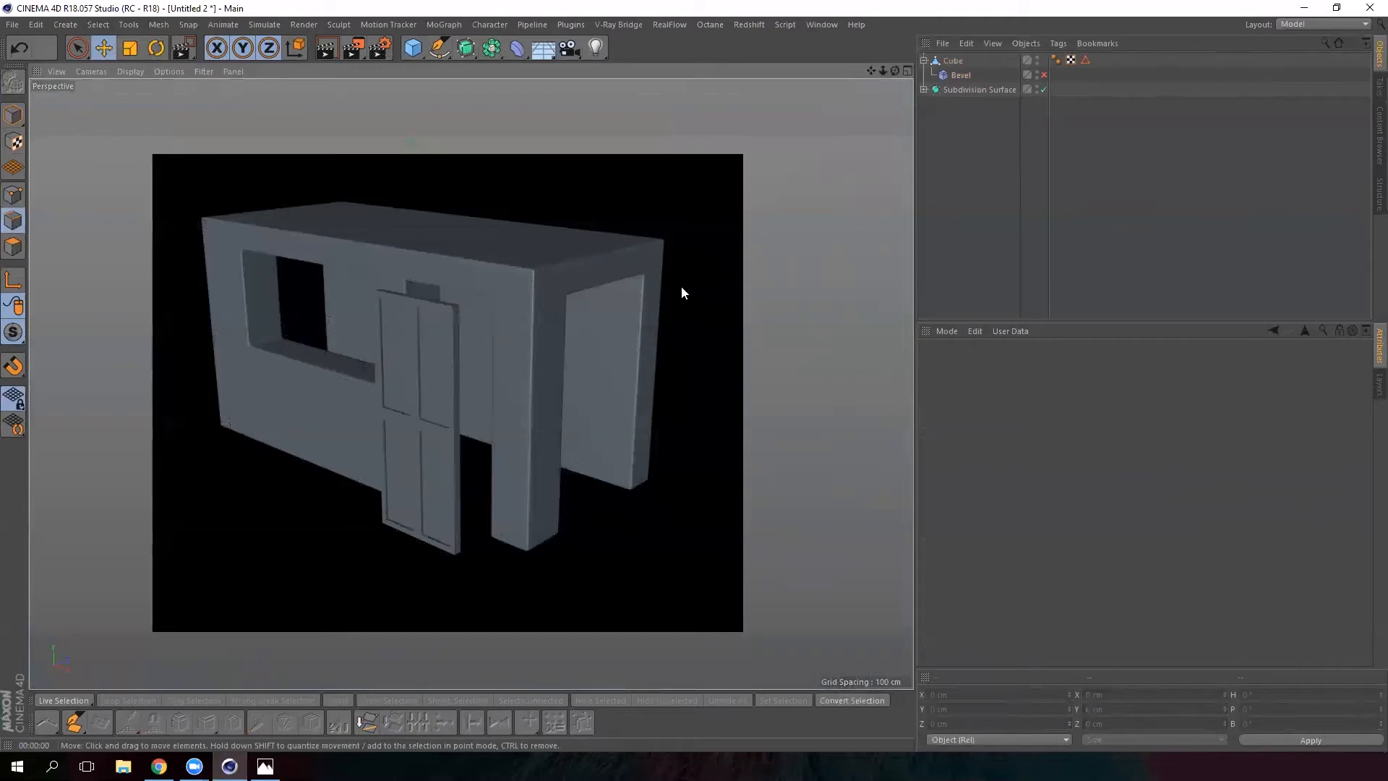
pyautogui.click(771, 286)
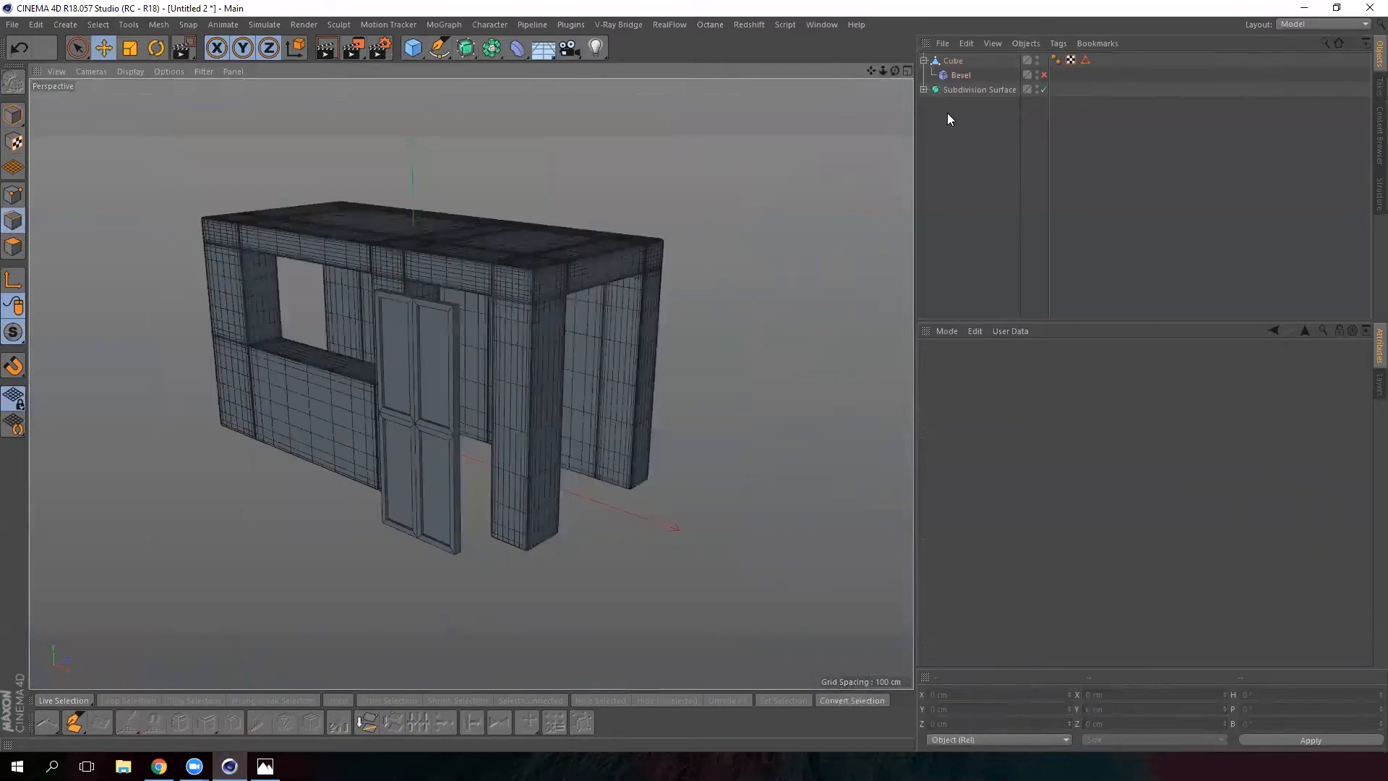
# Select the door Cube in Model mode and move it into the front doorway, at Y 93.354 cm
pyautogui.click(924, 61)
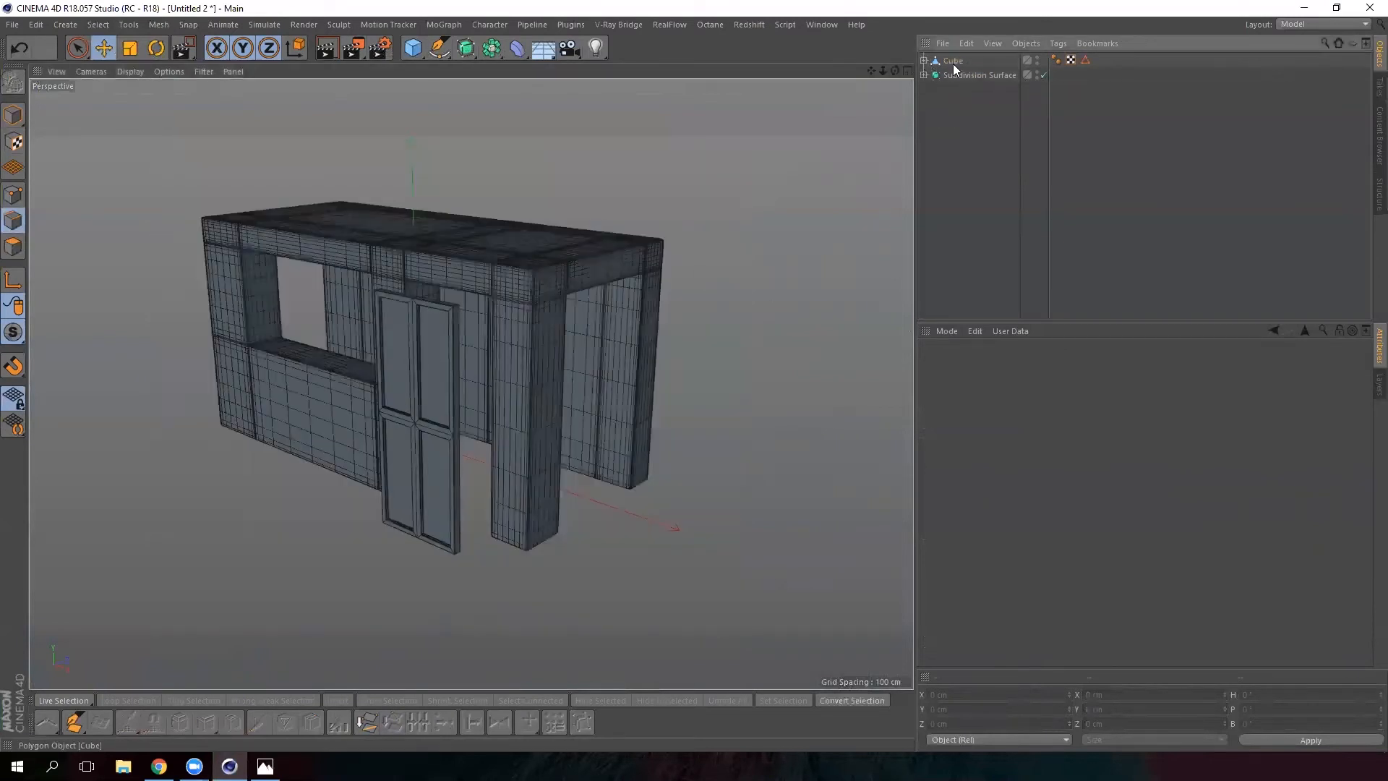
pyautogui.click(418, 453)
pyautogui.click(14, 118)
pyautogui.moveTo(501, 393); pyautogui.dragTo(467, 334)
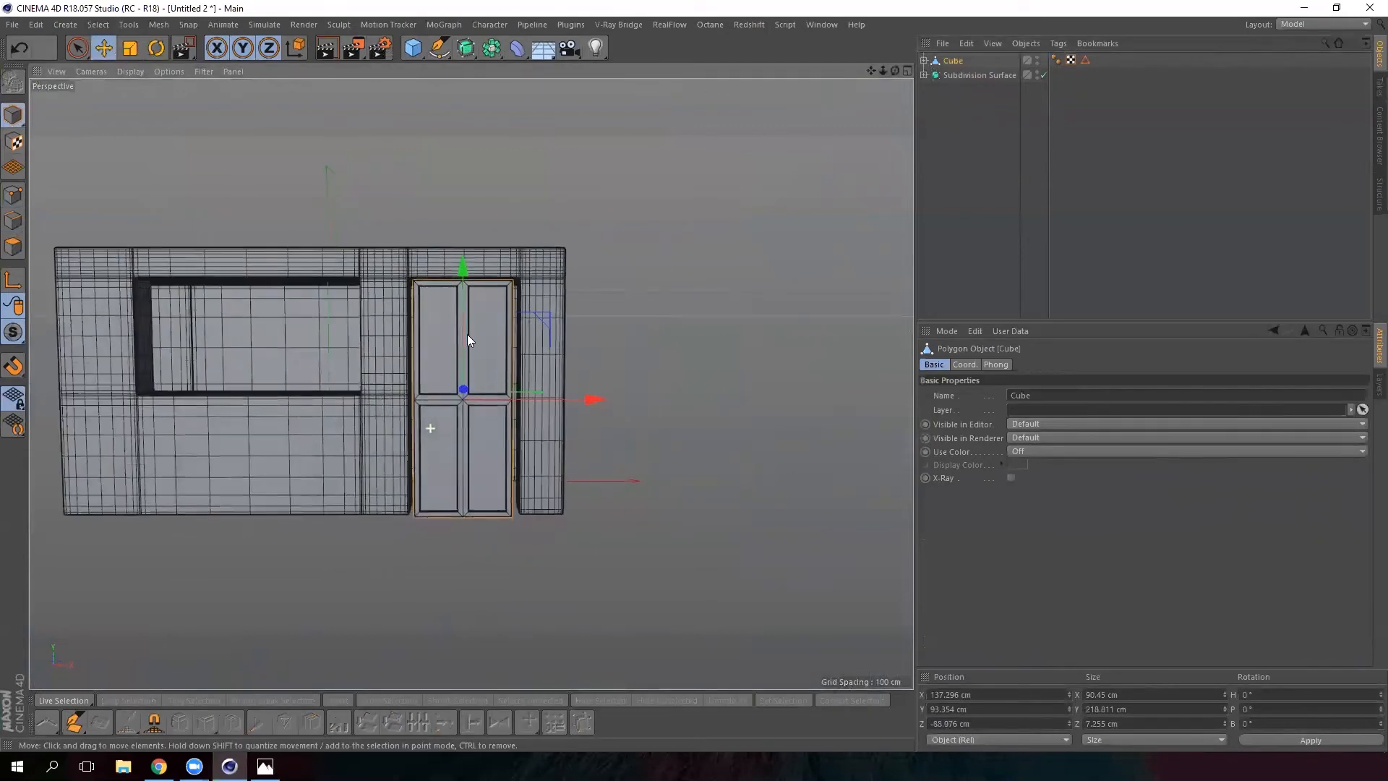
# Shorten the door to about 207 cm by moving its top points down and its bottom points up
pyautogui.click(14, 195)
pyautogui.click(77, 48)
pyautogui.moveTo(77, 48); pyautogui.dragTo(137, 92)
pyautogui.moveTo(464, 185); pyautogui.dragTo(464, 193)
pyautogui.moveTo(378, 547); pyautogui.dragTo(593, 475)
pyautogui.moveTo(464, 381); pyautogui.dragTo(463, 373)
pyautogui.click(103, 48)
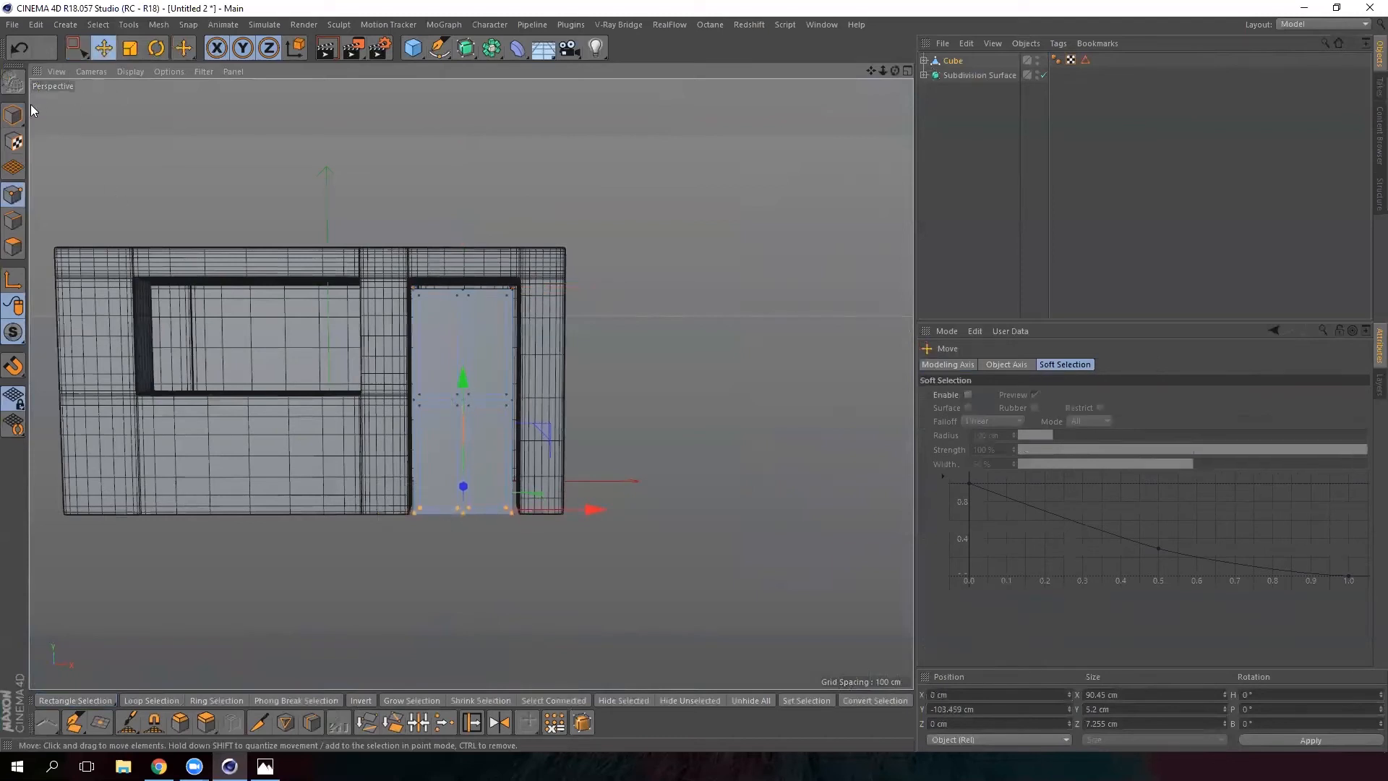
# Raise the door to Y 95.313 cm and extend its top and bottom points for a height of about 215.4 cm
pyautogui.click(16, 114)
pyautogui.moveTo(466, 275); pyautogui.dragTo(466, 272)
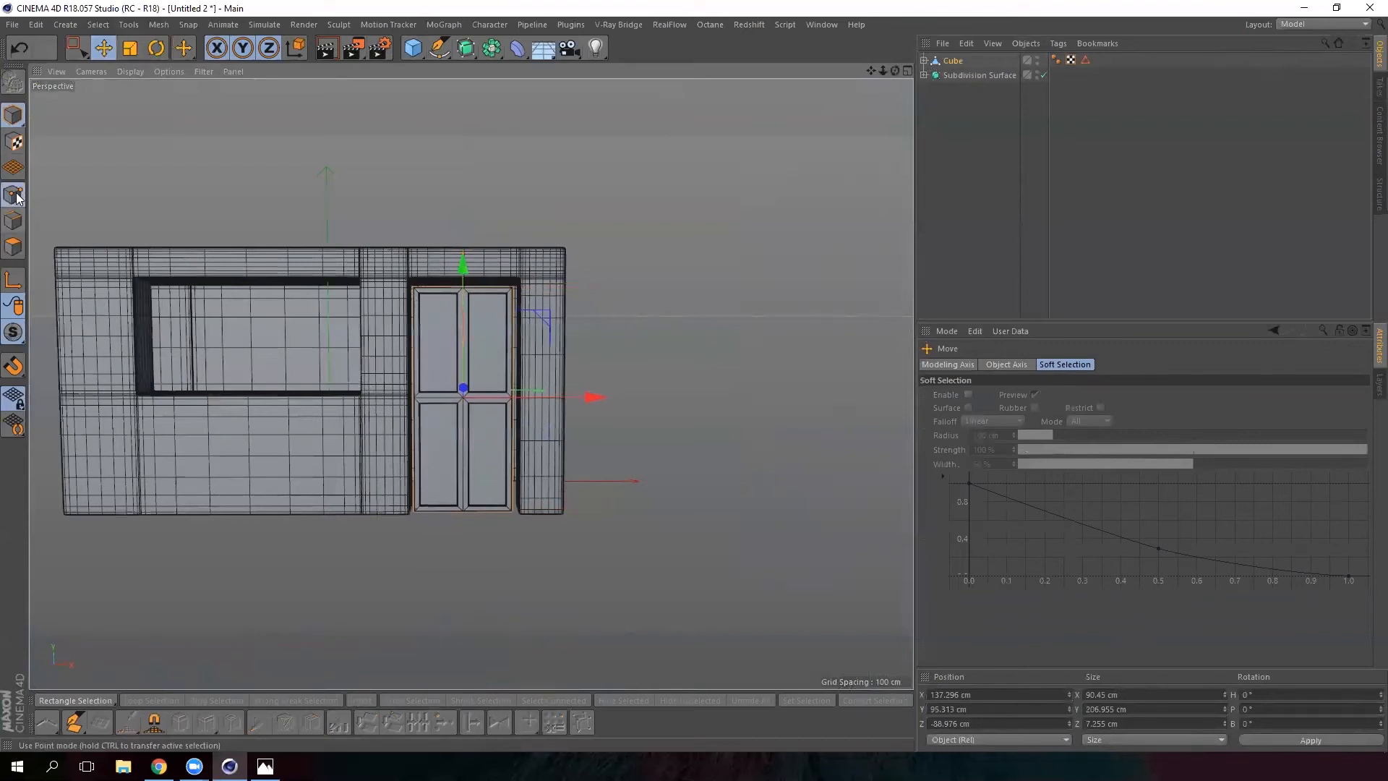
pyautogui.click(15, 195)
pyautogui.click(79, 51)
pyautogui.moveTo(348, 322); pyautogui.dragTo(523, 277)
pyautogui.moveTo(461, 188); pyautogui.dragTo(464, 180)
pyautogui.moveTo(388, 564); pyautogui.dragTo(504, 463)
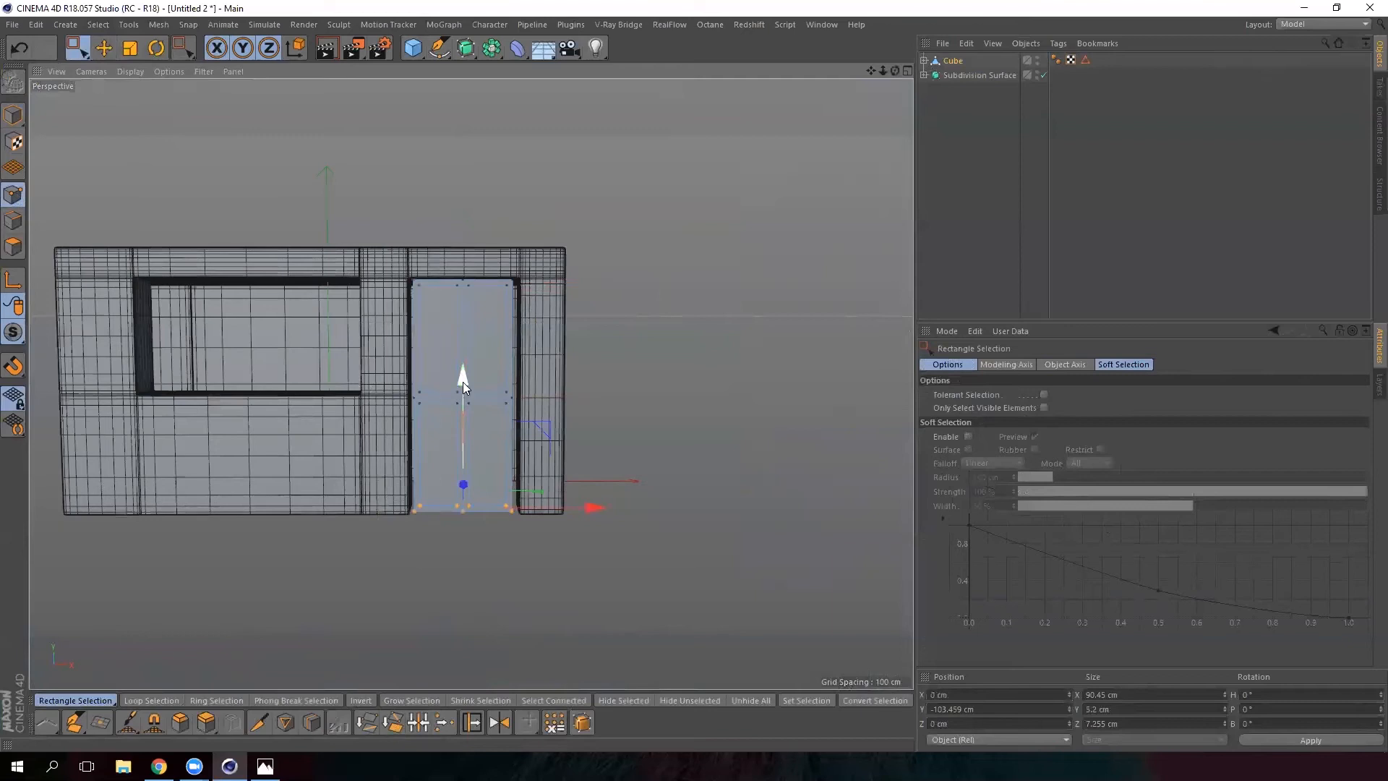
pyautogui.moveTo(463, 386); pyautogui.dragTo(461, 390)
# Widen the door to about 100.9 cm by moving both columns of side points out to the doorway's edges
pyautogui.moveTo(361, 555); pyautogui.dragTo(456, 186)
pyautogui.moveTo(545, 397); pyautogui.dragTo(542, 406)
pyautogui.moveTo(511, 533); pyautogui.dragTo(619, 239)
pyautogui.moveTo(639, 397); pyautogui.dragTo(650, 402)
# Return the door to Model mode and examine its fit in the doorway from several angles
pyautogui.keyDown('alt'); pyautogui.moveTo(489, 431); pyautogui.dragTo(325, 433); pyautogui.keyUp('alt')
pyautogui.keyDown('alt'); pyautogui.moveTo(403, 470); pyautogui.dragTo(457, 540); pyautogui.keyUp('alt')
pyautogui.moveTo(661, 464); pyautogui.dragTo(454, 523)
pyautogui.moveTo(514, 360); pyautogui.dragTo(516, 358)
pyautogui.click(927, 53)
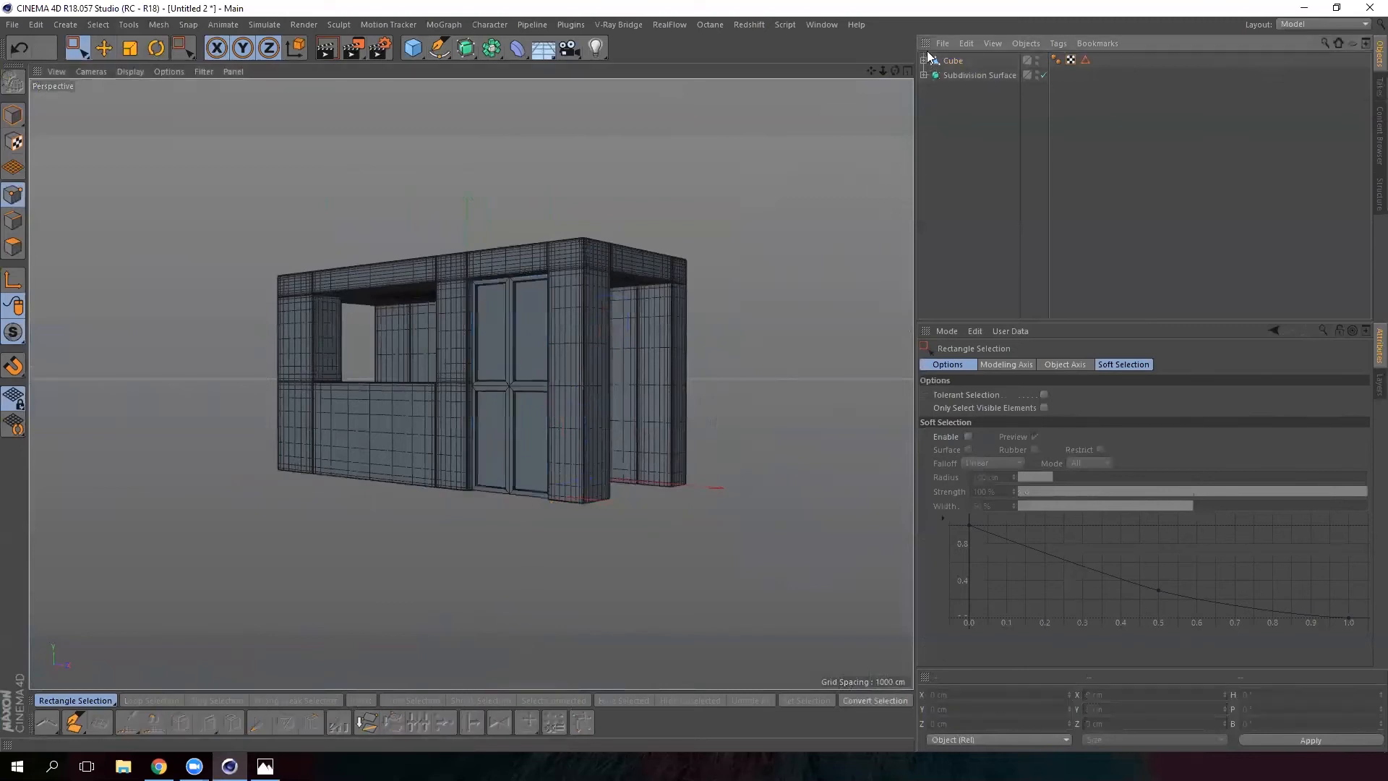
pyautogui.click(952, 61)
pyautogui.scroll(4, 535, 418)
pyautogui.click(107, 50)
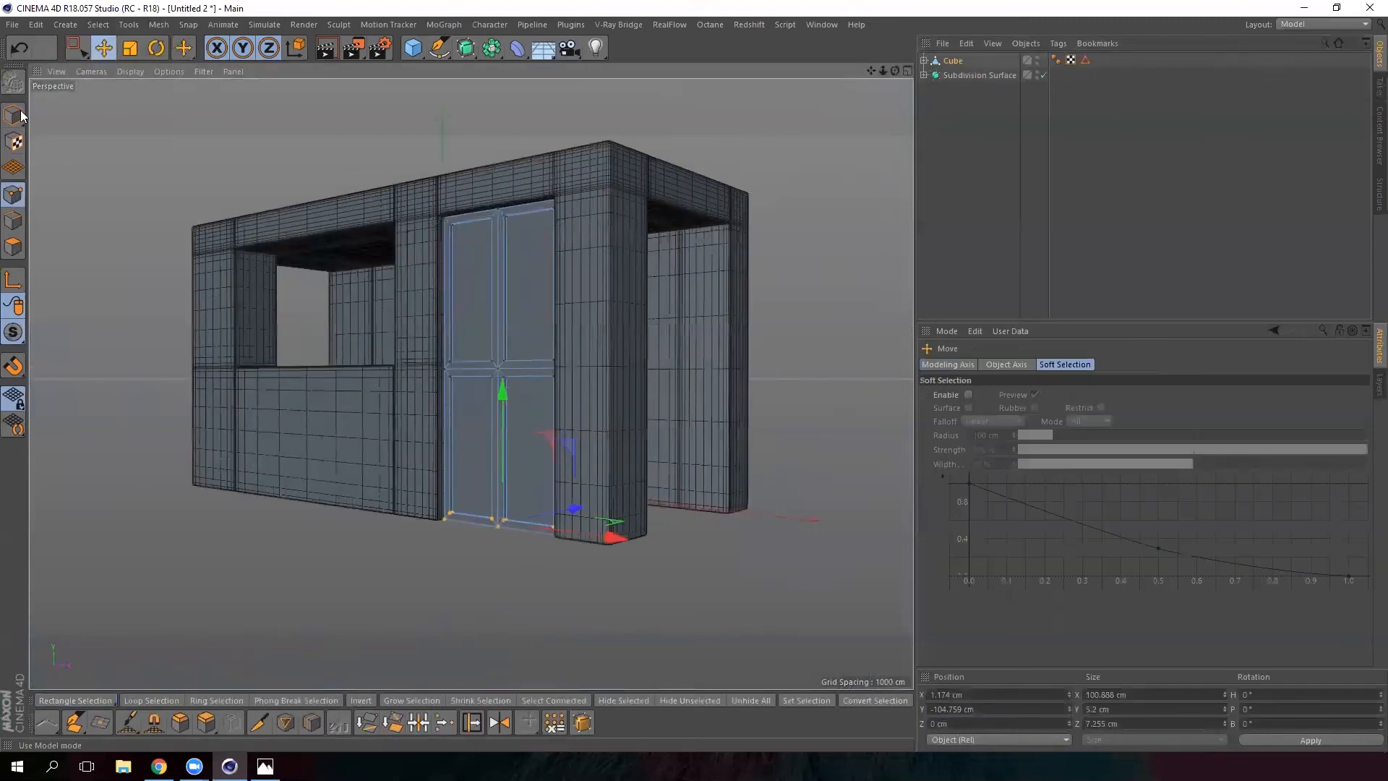
pyautogui.click(14, 115)
pyautogui.click(924, 60)
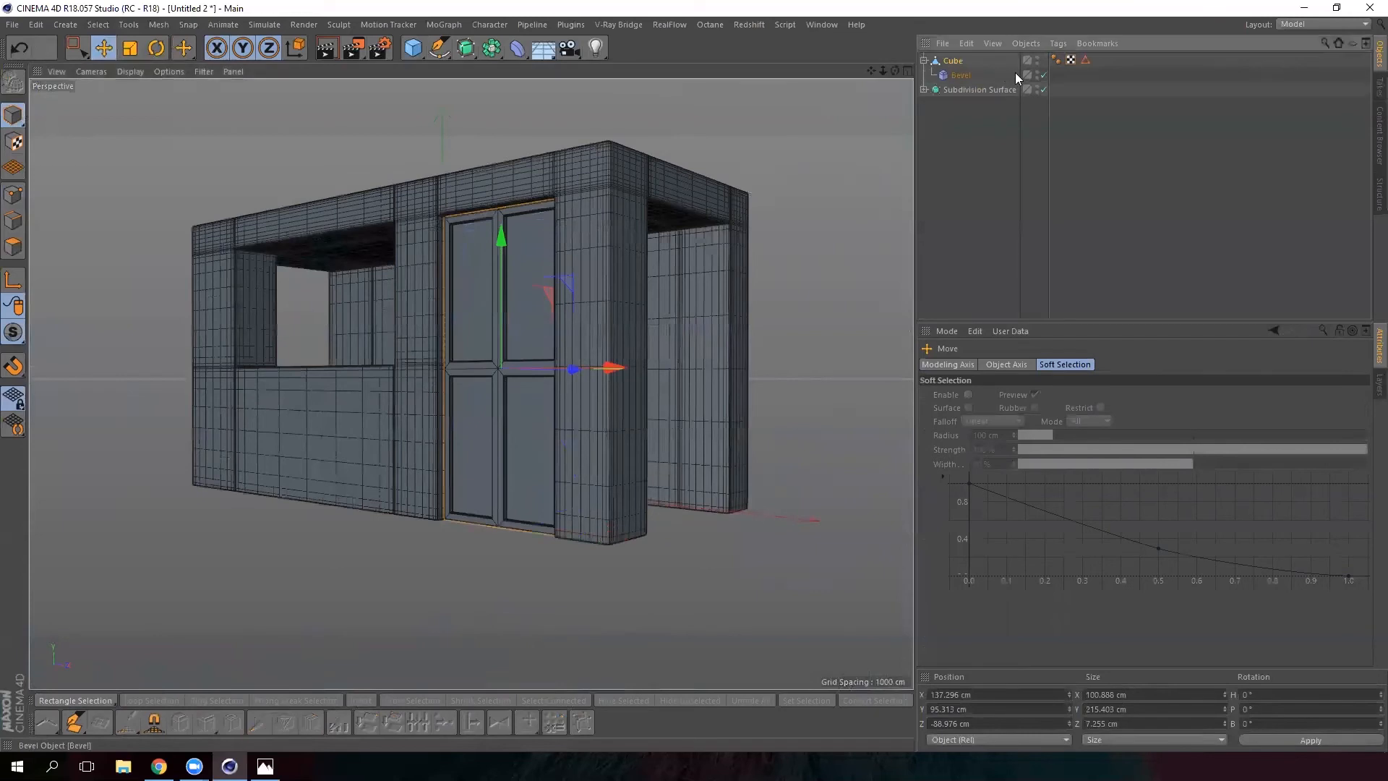
pyautogui.click(925, 62)
pyautogui.click(817, 254)
pyautogui.scroll(-3, 626, 364)
pyautogui.keyDown('alt'); pyautogui.moveTo(631, 361); pyautogui.dragTo(627, 479); pyautogui.keyUp('alt')
pyautogui.scroll(3, 628, 479)
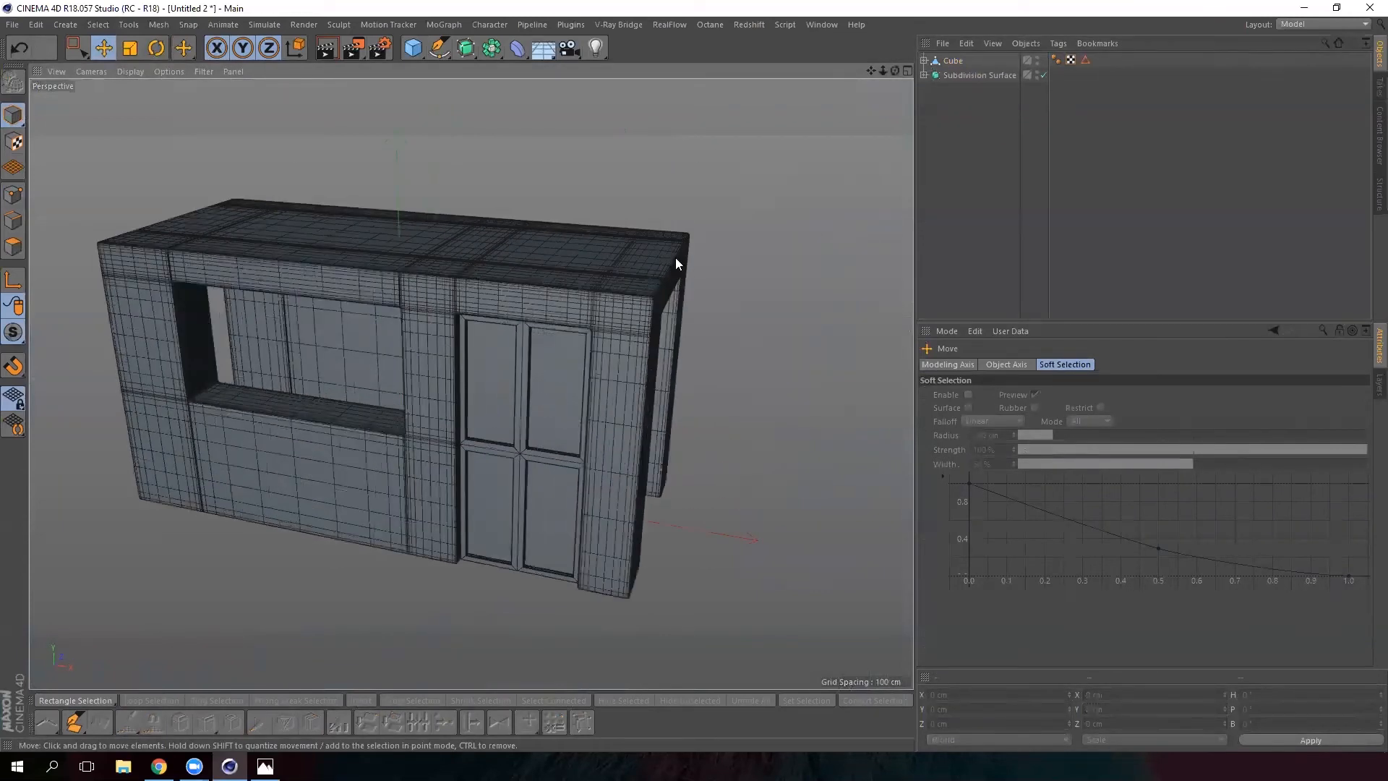
# Duplicate the door along X to about 296.5 cm, beyond the shop's end wall
pyautogui.click(951, 62)
pyautogui.keyDown('ctrl'); pyautogui.moveTo(653, 472); pyautogui.dragTo(876, 508); pyautogui.keyUp('ctrl')
pyautogui.keyDown('alt'); pyautogui.moveTo(659, 505); pyautogui.dragTo(659, 516); pyautogui.keyUp('alt')
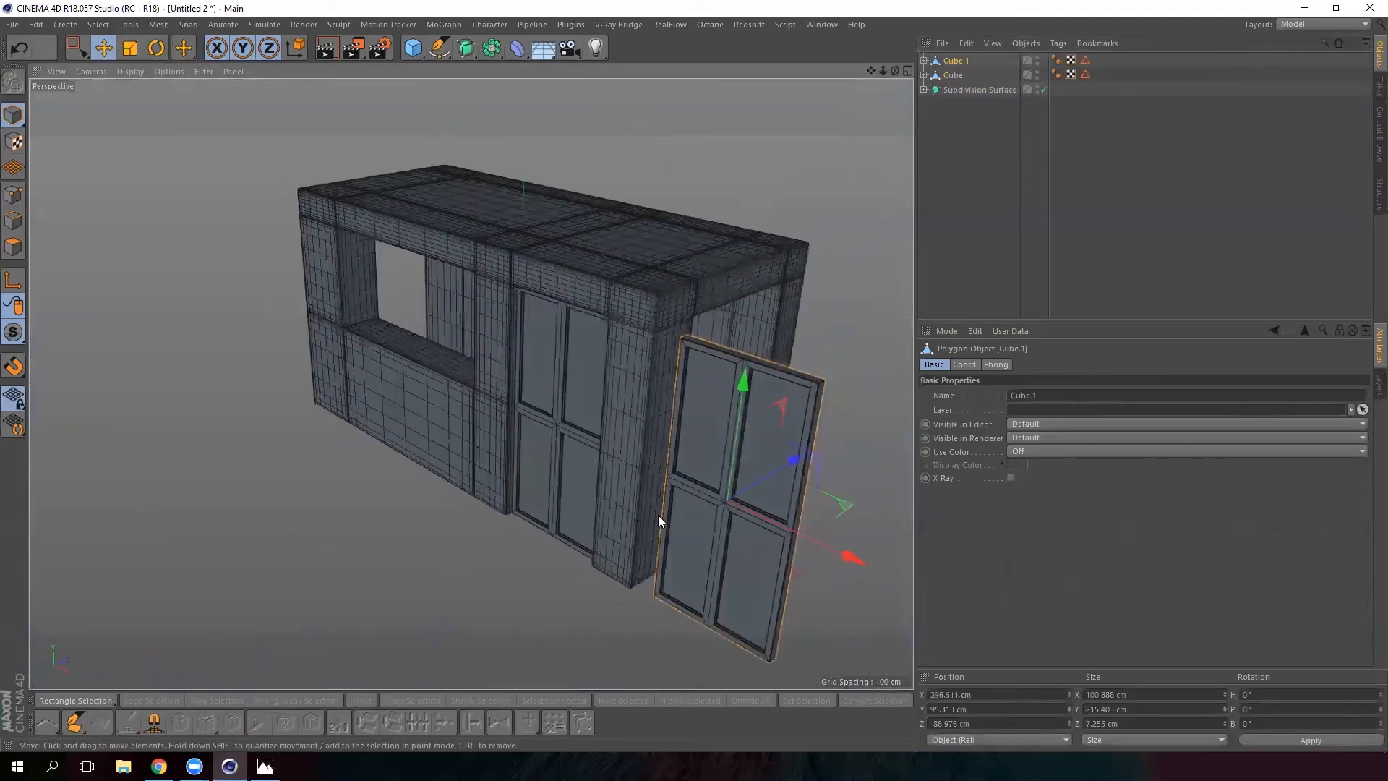
# Rotate the duplicated door to a heading of 90° so it faces the shop's side opening
pyautogui.keyDown('alt'); pyautogui.moveTo(659, 516); pyautogui.dragTo(463, 485, button='middle'); pyautogui.keyUp('alt')
pyautogui.click(157, 50)
pyautogui.moveTo(529, 513); pyautogui.dragTo(688, 476)
pyautogui.click(958, 65)
pyautogui.click(973, 365)
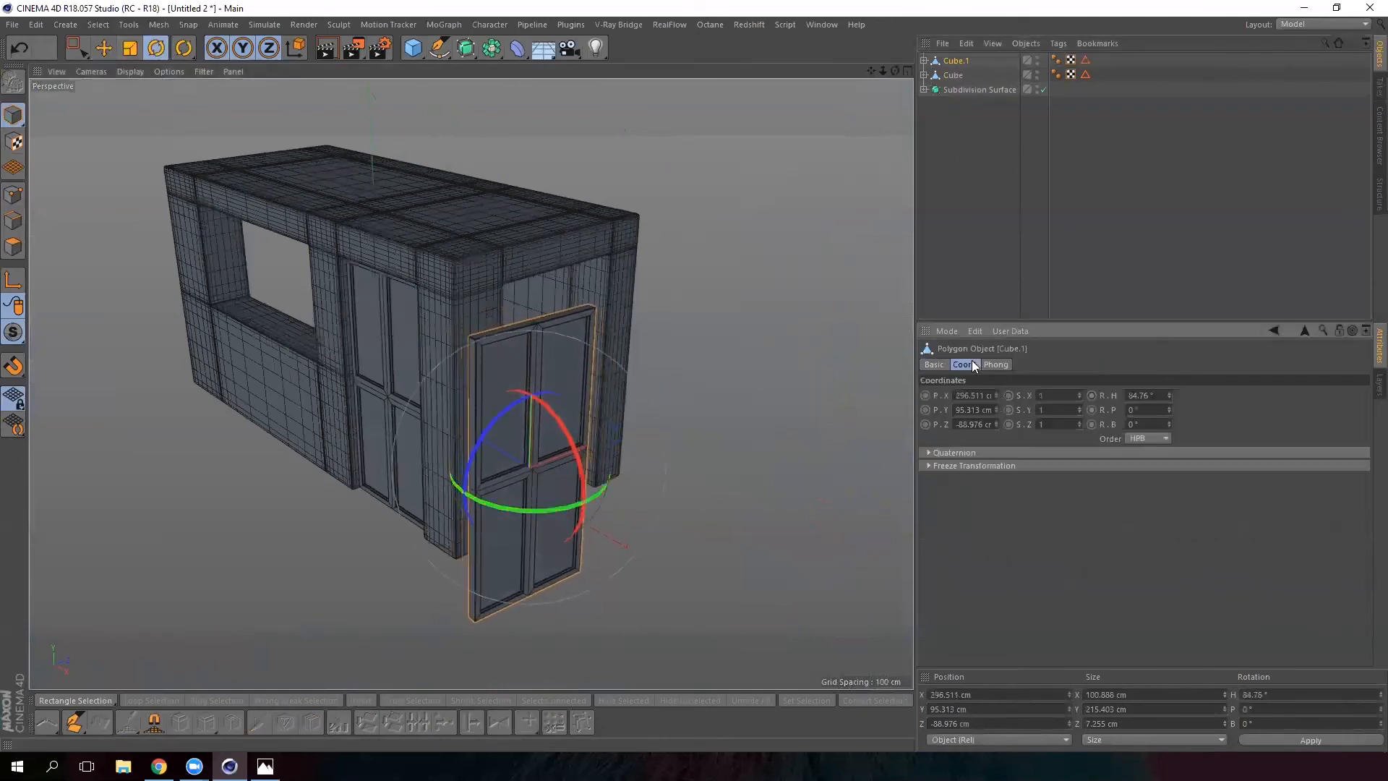
pyautogui.write('90')
pyautogui.press('Return')
# Move the duplicated door into the side opening, at about X 223.9, Y 97.7 and Z 2 cm
pyautogui.scroll(5, 1082, 396)
pyautogui.scroll(-5, 795, 405)
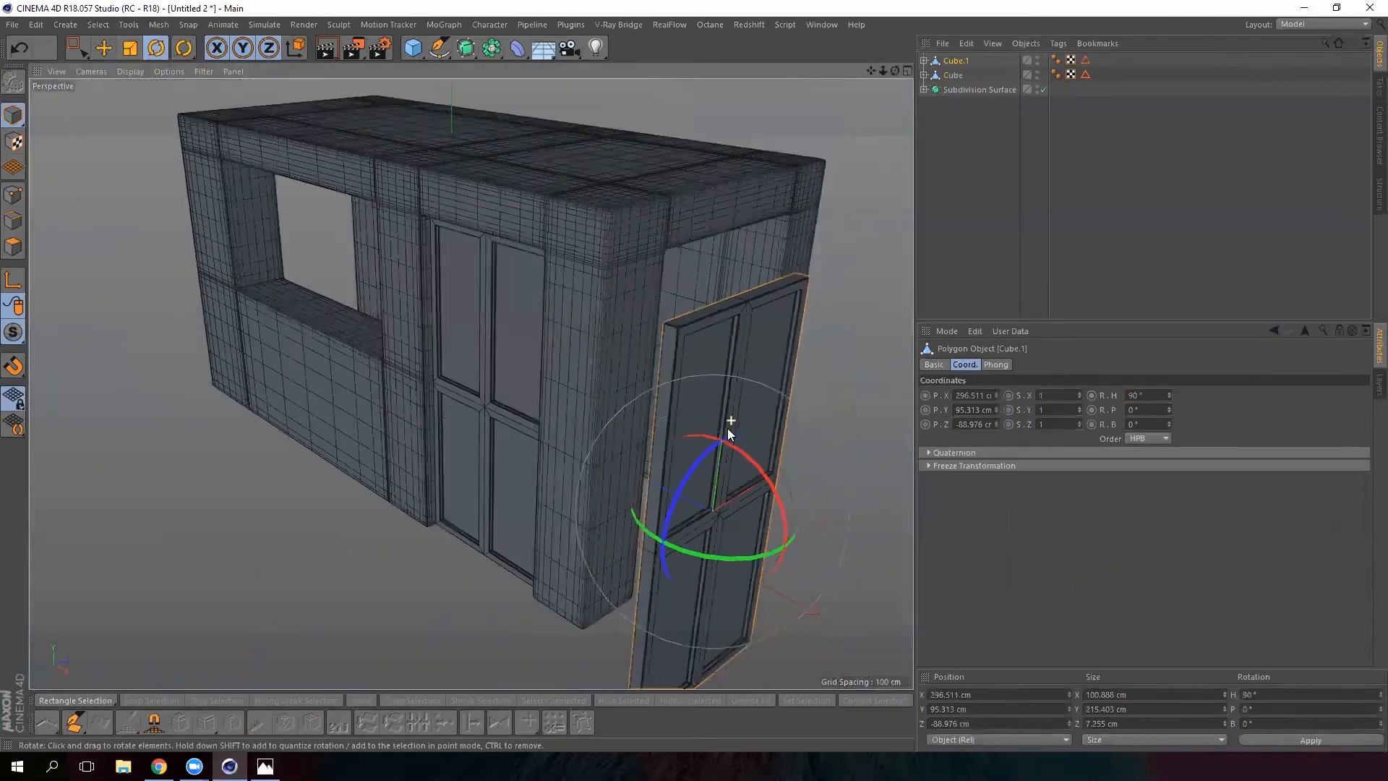
pyautogui.keyDown('alt'); pyautogui.moveTo(728, 419); pyautogui.dragTo(477, 400, button='middle'); pyautogui.keyUp('alt')
pyautogui.click(104, 48)
pyautogui.keyDown('alt'); pyautogui.moveTo(319, 381); pyautogui.dragTo(494, 279); pyautogui.keyUp('alt')
pyautogui.scroll(2, 493, 279)
pyautogui.moveTo(708, 385); pyautogui.dragTo(701, 392)
pyautogui.moveTo(577, 261); pyautogui.dragTo(578, 257)
# Shorten the duplicated door into a window about 89.4 cm high by raising its middle and bottom rows of points
pyautogui.click(924, 61)
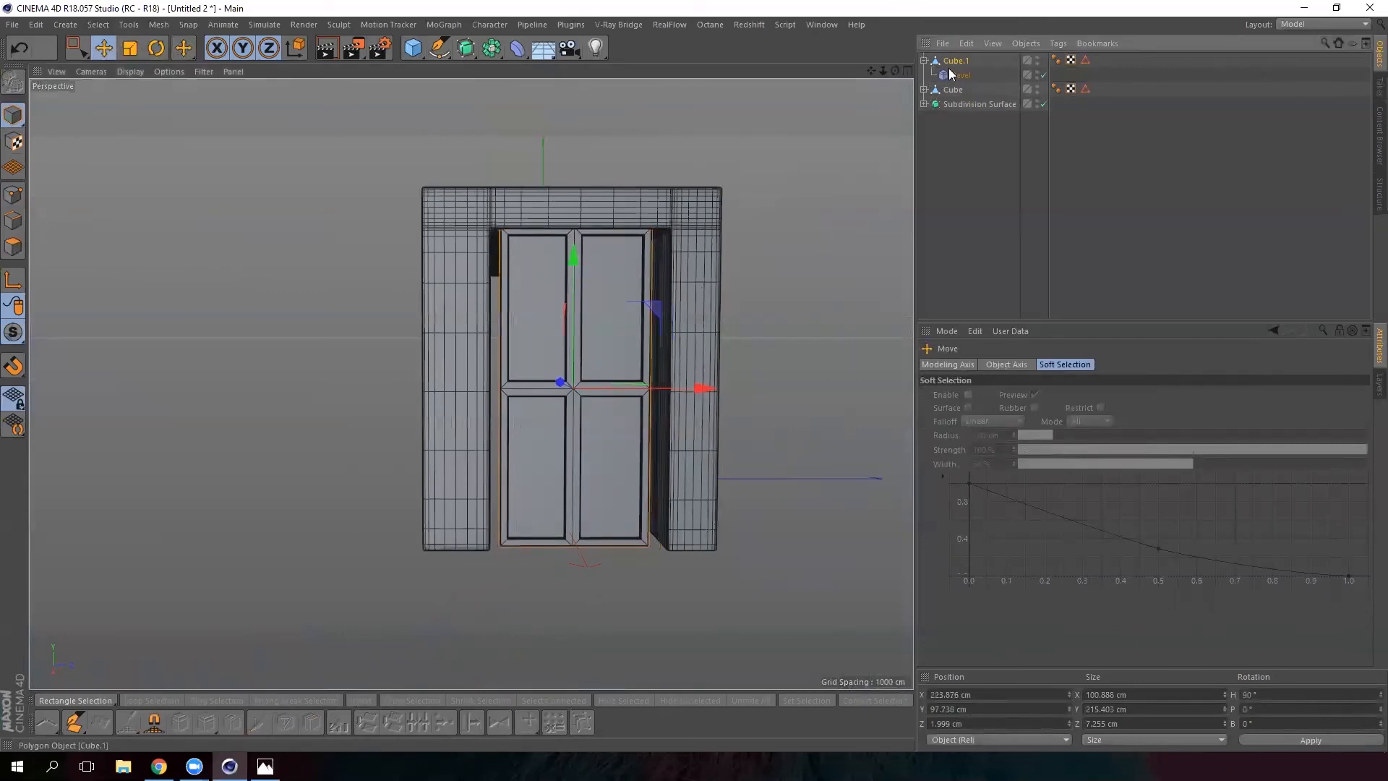
pyautogui.click(13, 192)
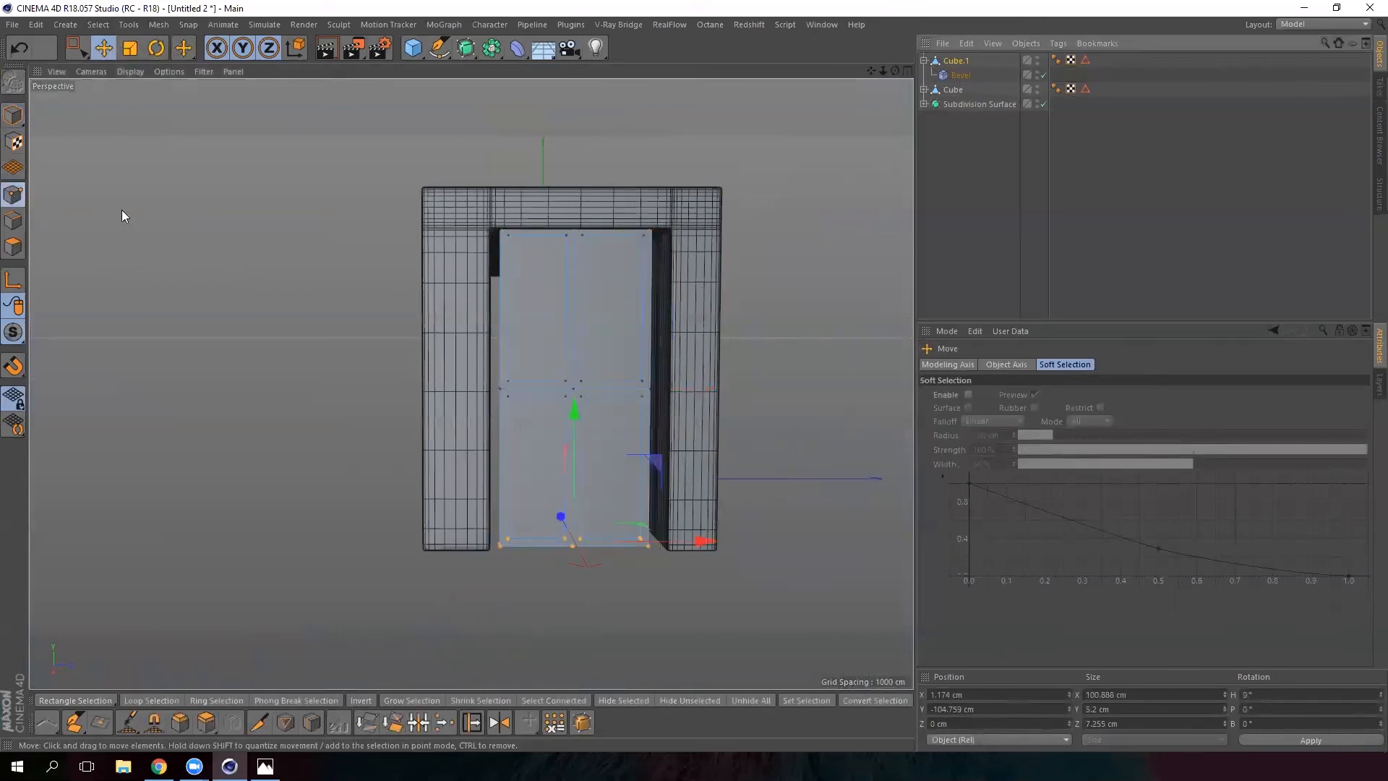
pyautogui.click(73, 48)
pyautogui.moveTo(451, 598); pyautogui.dragTo(749, 390)
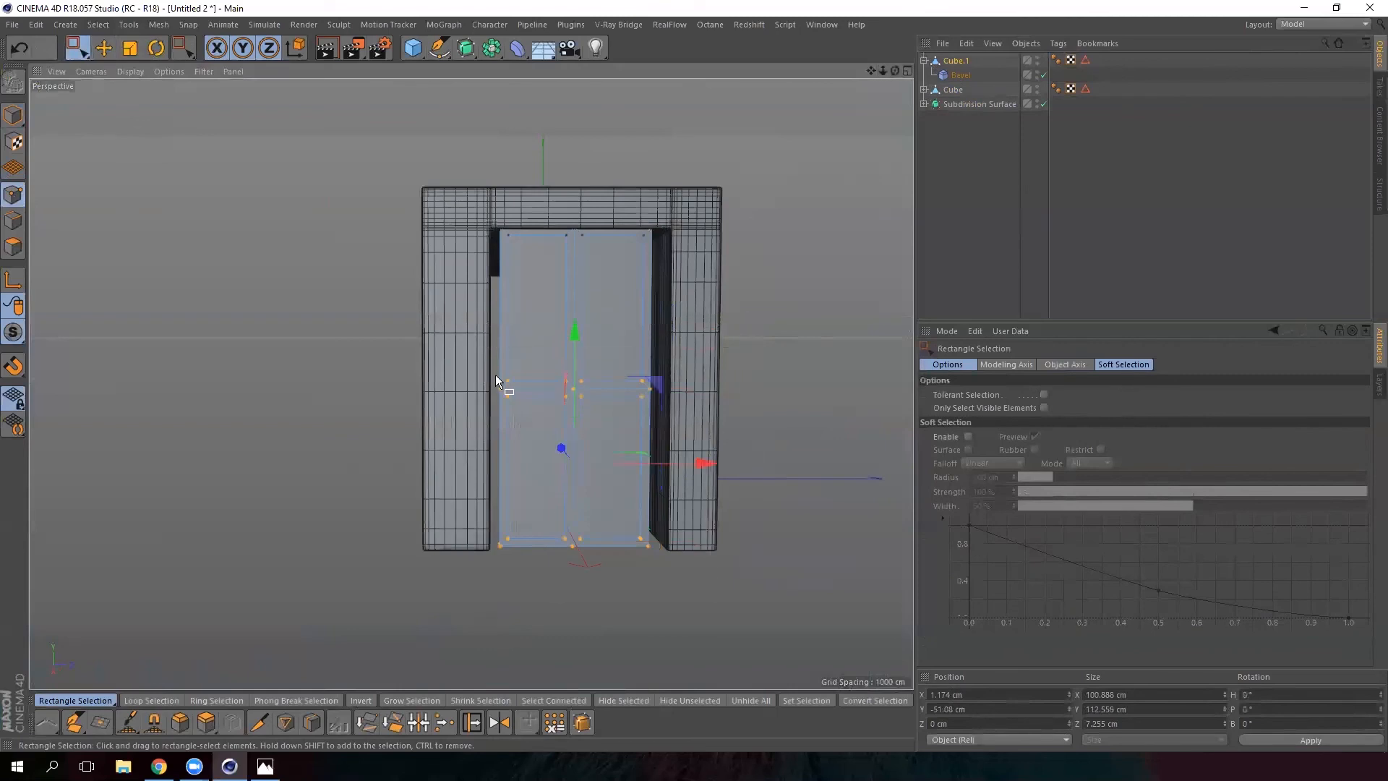
pyautogui.moveTo(571, 334); pyautogui.dragTo(573, 236)
pyautogui.moveTo(467, 494); pyautogui.dragTo(718, 381)
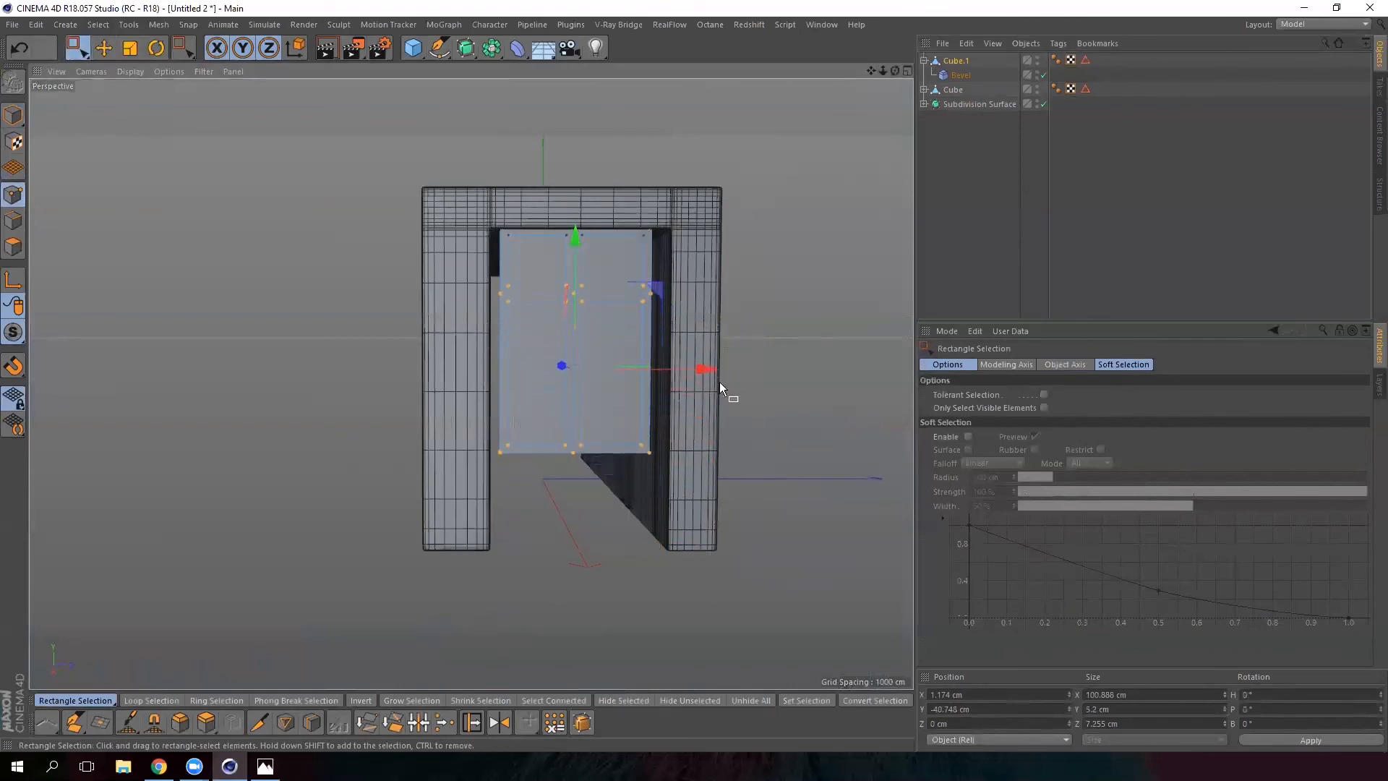
pyautogui.moveTo(571, 324); pyautogui.dragTo(574, 230)
# Widen the side window to about 125.8 cm by moving its side points outward to the posts
pyautogui.moveTo(484, 369); pyautogui.dragTo(548, 201)
pyautogui.moveTo(641, 294); pyautogui.dragTo(626, 293)
pyautogui.moveTo(625, 376); pyautogui.dragTo(698, 213)
pyautogui.moveTo(743, 296); pyautogui.dragTo(764, 296)
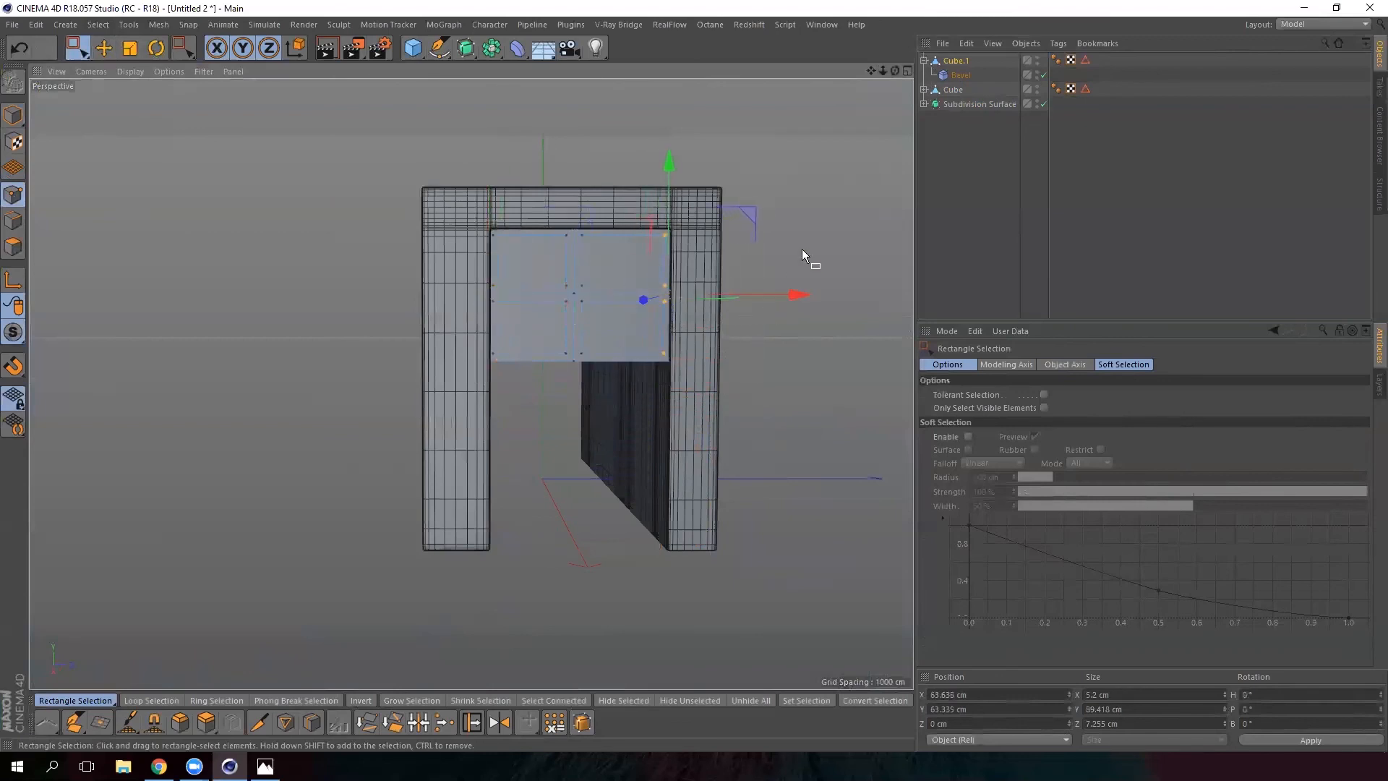
pyautogui.click(104, 47)
pyautogui.moveTo(470, 325)
pyautogui.keyDown('alt'); pyautogui.mouseDown()
pyautogui.moveTo(521, 373)
pyautogui.moveTo(450, 354)
pyautogui.moveTo(465, 341)
pyautogui.mouseUp(); pyautogui.keyUp('alt')
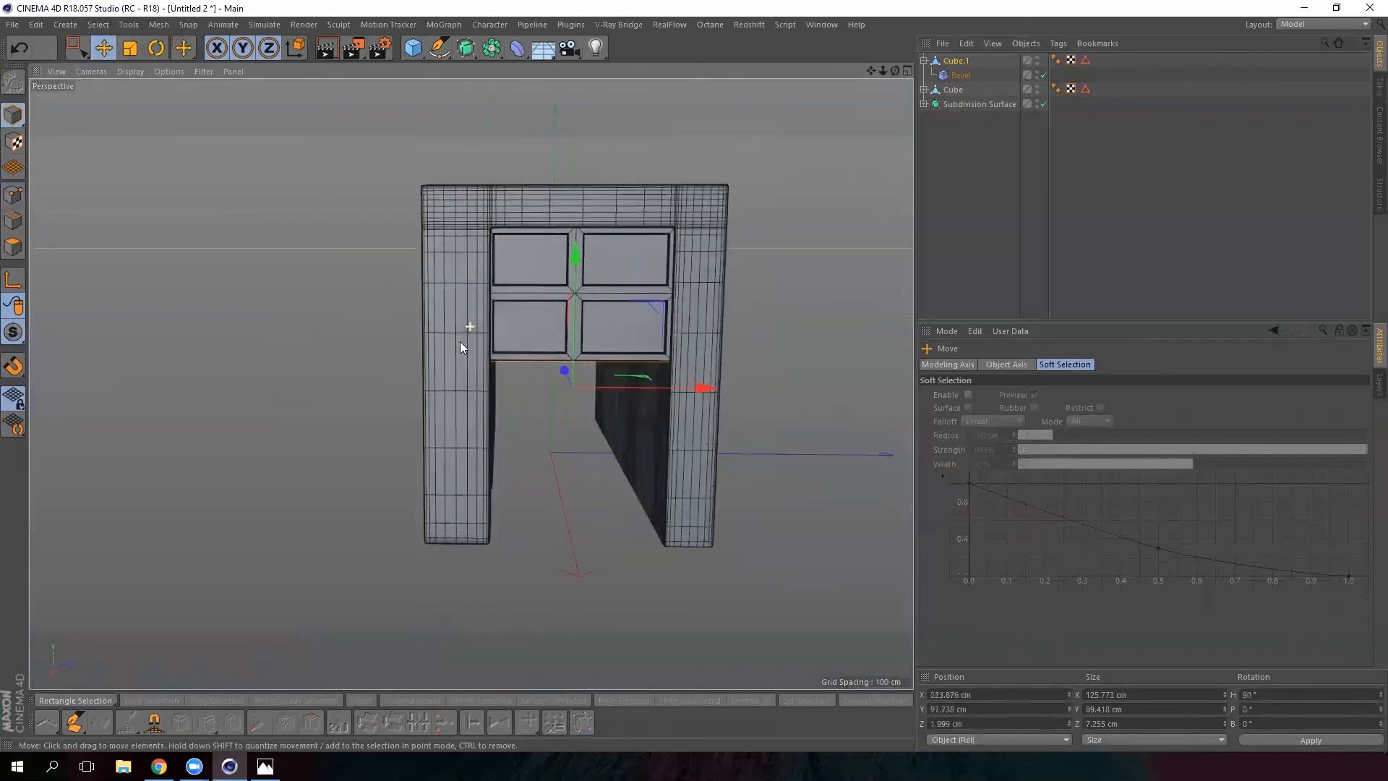
# Narrow the side window to about 120.5 cm by moving its side points inward, and return to Model mode
pyautogui.click(13, 193)
pyautogui.click(77, 48)
pyautogui.moveTo(439, 174); pyautogui.dragTo(537, 414)
pyautogui.moveTo(620, 294); pyautogui.dragTo(622, 295)
pyautogui.moveTo(644, 404); pyautogui.dragTo(777, 194)
pyautogui.moveTo(802, 296); pyautogui.dragTo(801, 297)
pyautogui.click(110, 50)
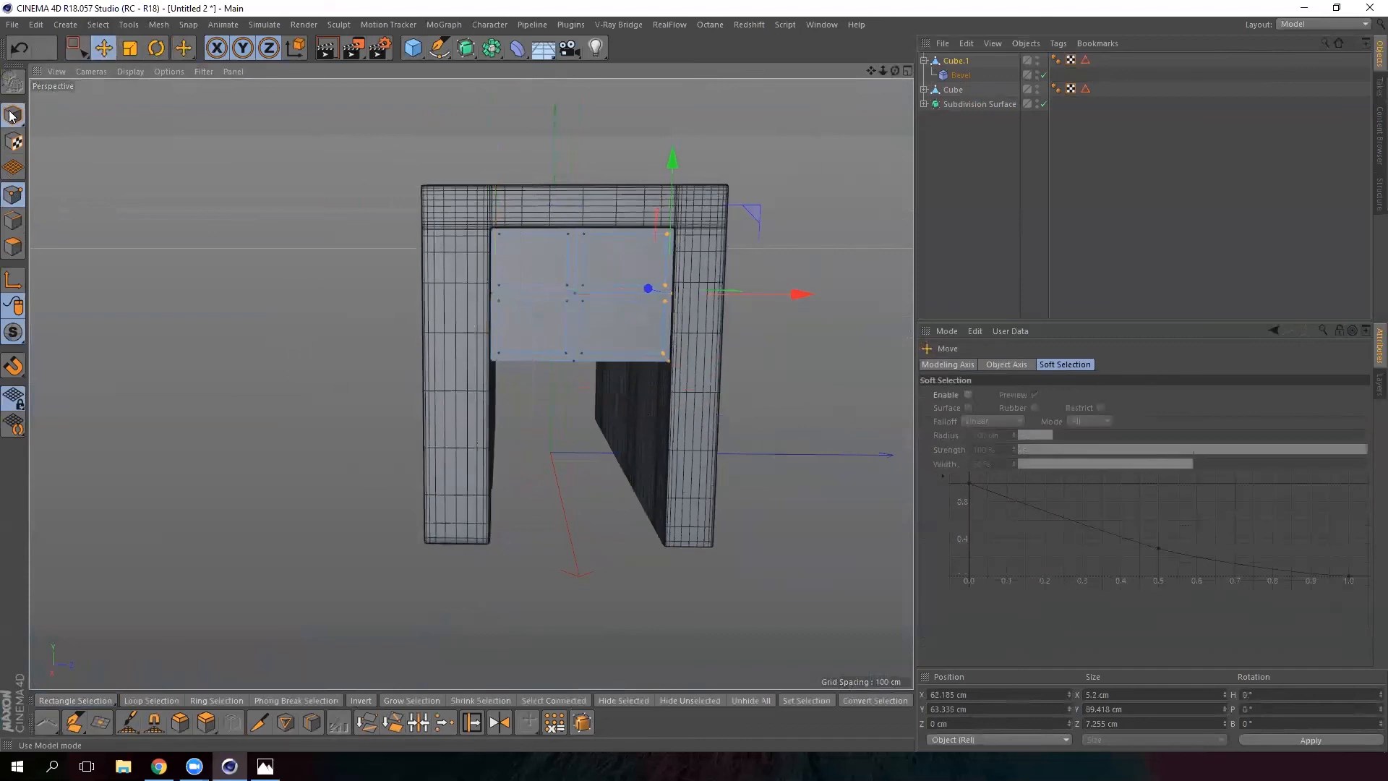
pyautogui.click(13, 116)
pyautogui.scroll(-3, 321, 253)
pyautogui.keyDown('alt'); pyautogui.moveTo(321, 253); pyautogui.dragTo(454, 352); pyautogui.keyUp('alt')
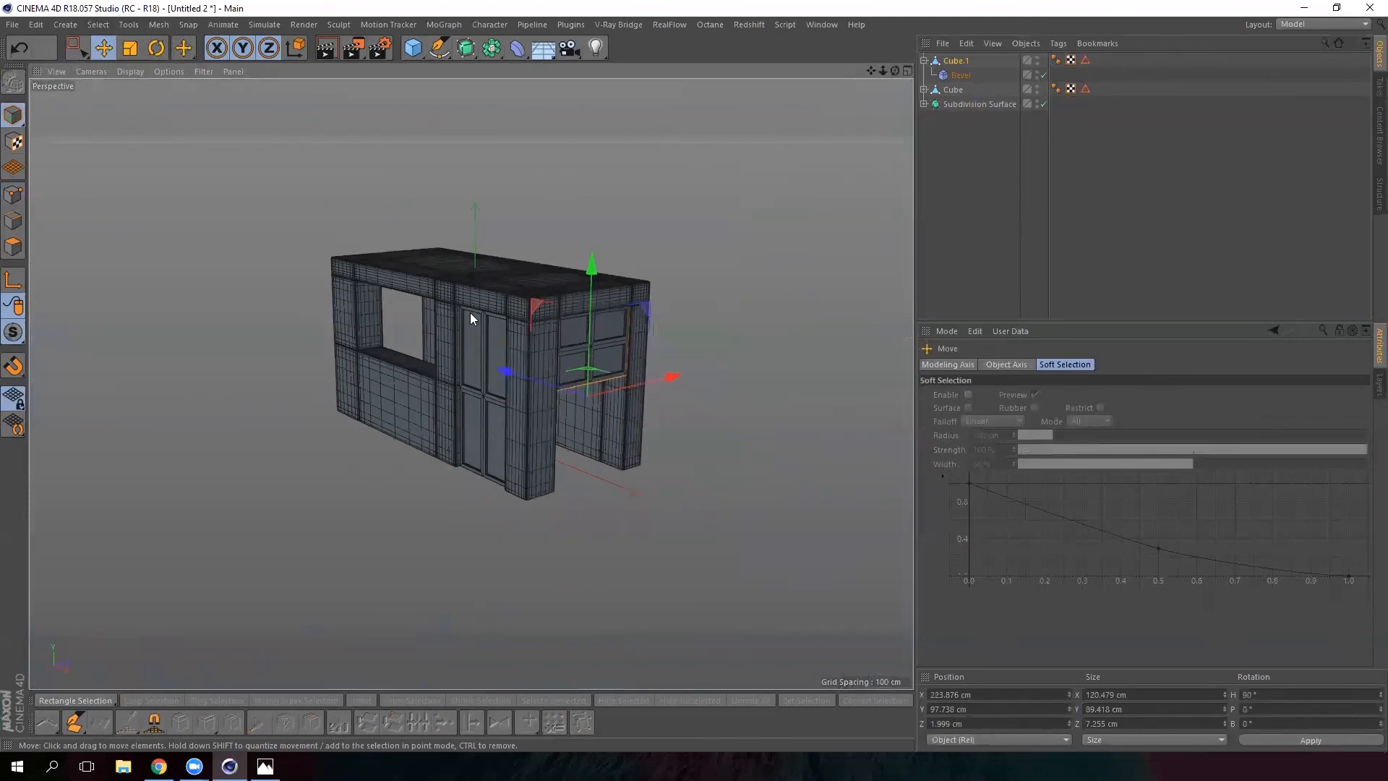
pyautogui.scroll(2, 469, 318)
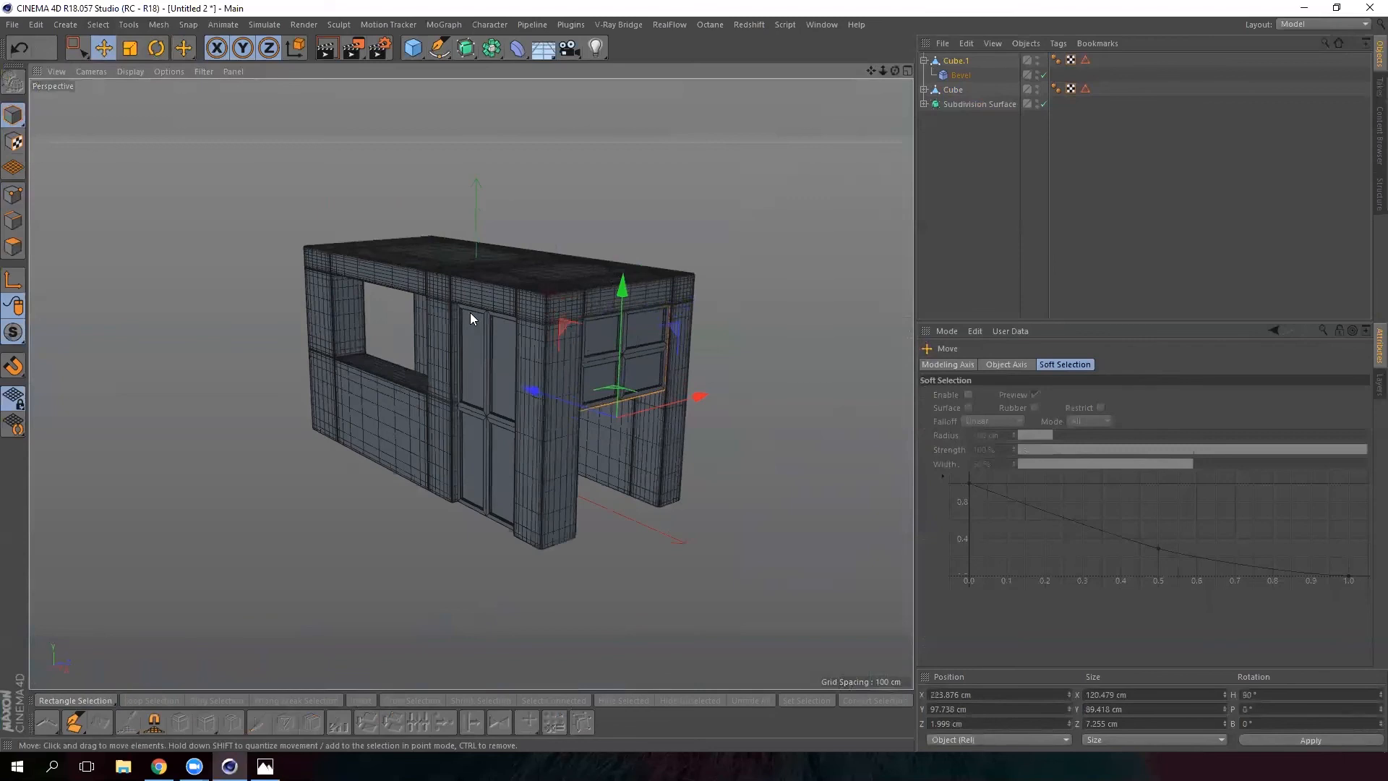